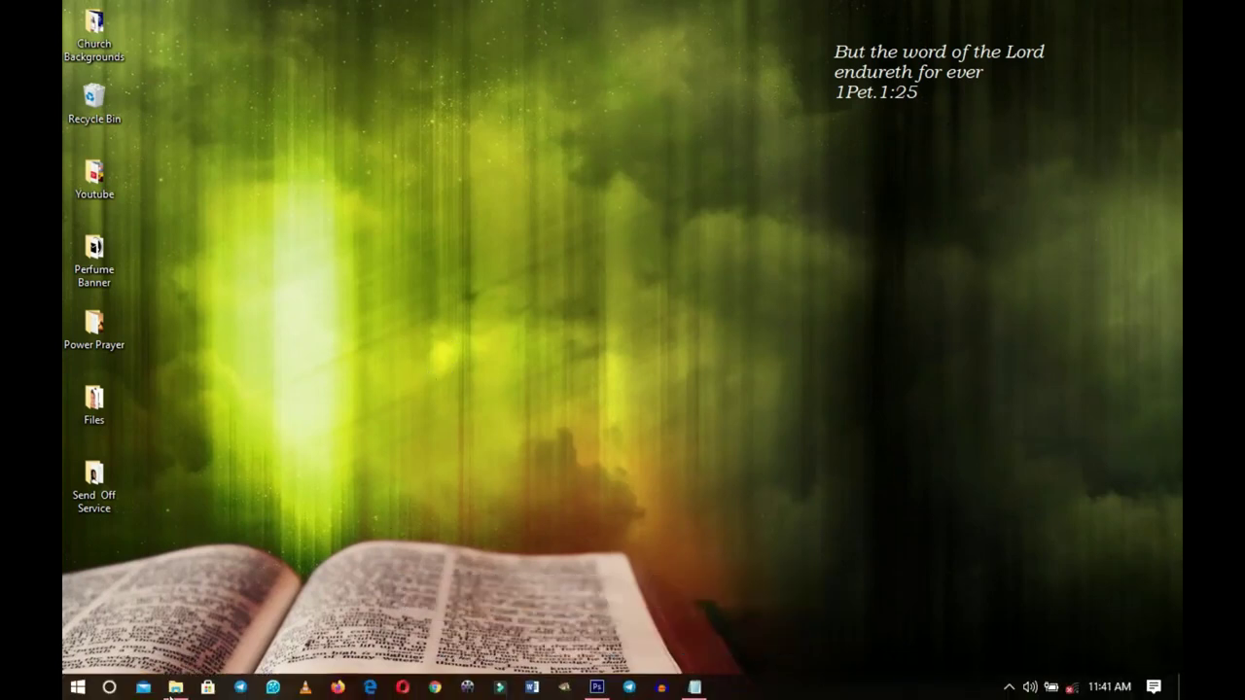
Step: Look over the source files in the Send Off Service folder and switch to Photoshop
left_click(175, 687)
left_click(574, 341)
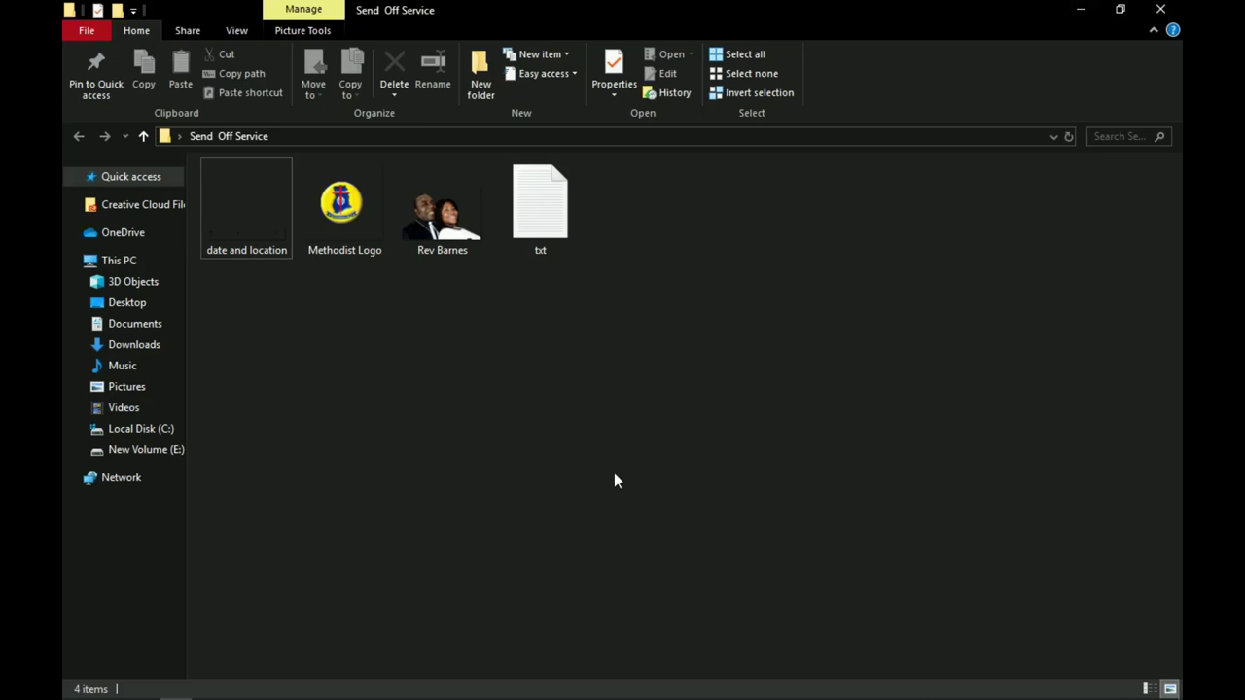
left_click(594, 685)
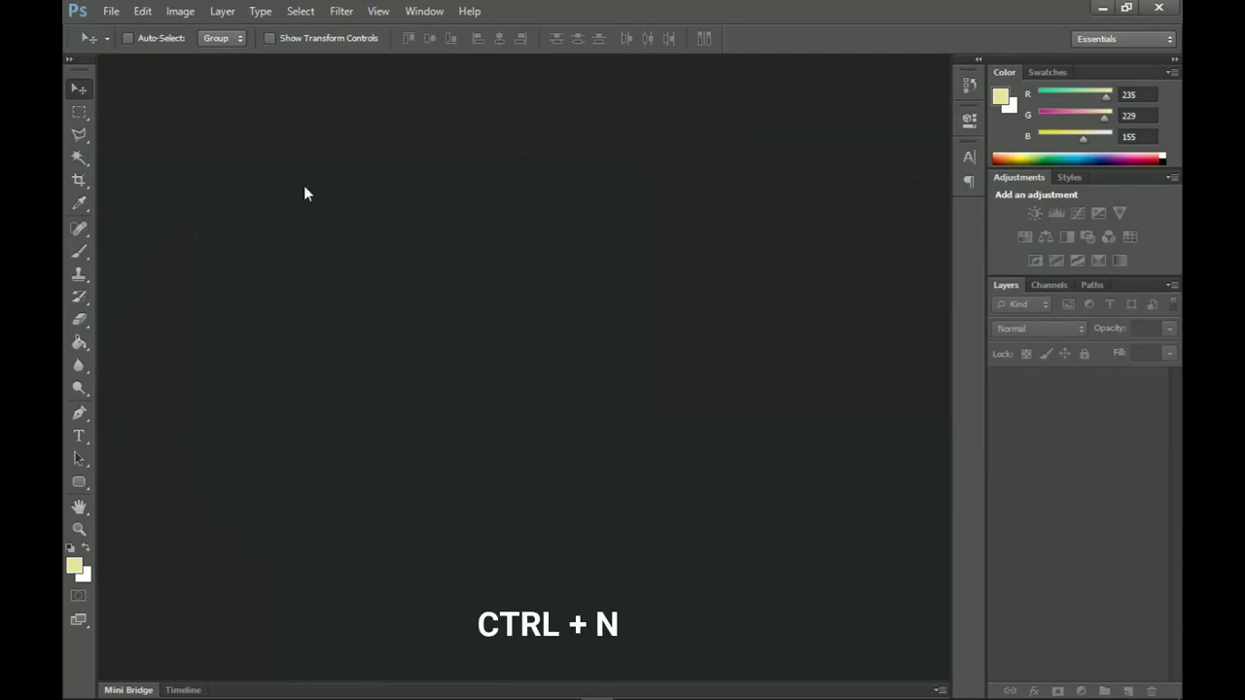
Step: Create a new document with the International Paper preset at DL size, 110 × 220 mm, 300 pixels/inch
key("ctrl+n")
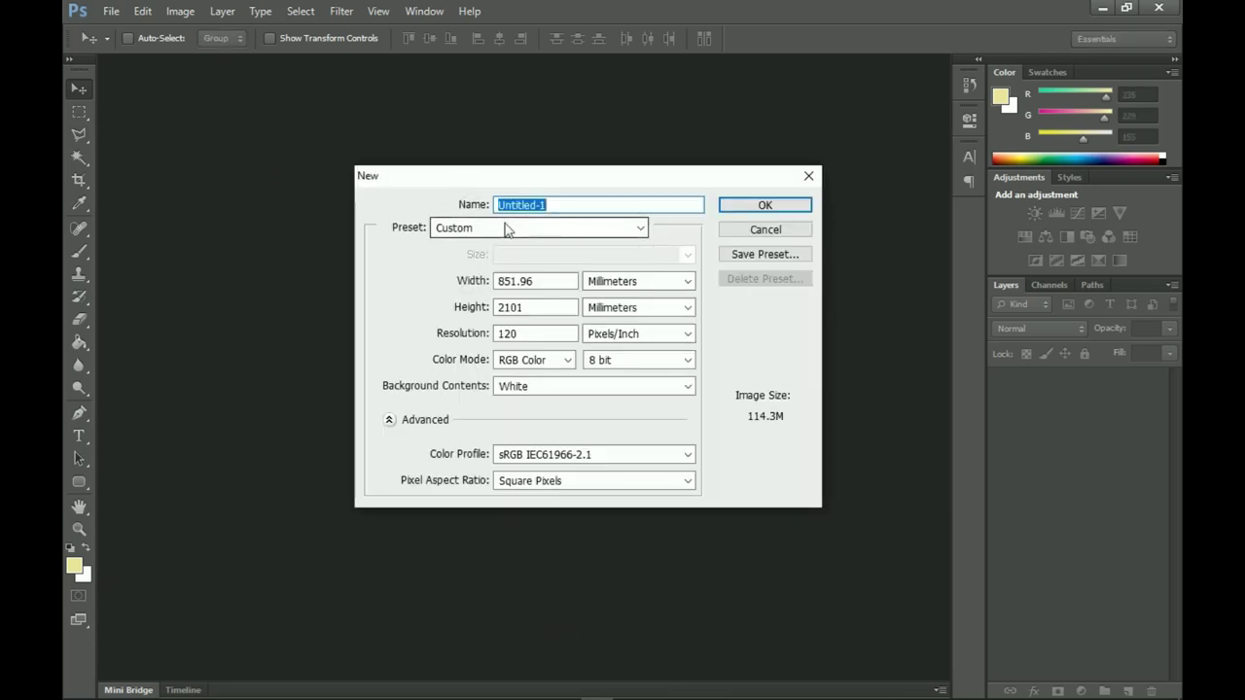
left_click(505, 229)
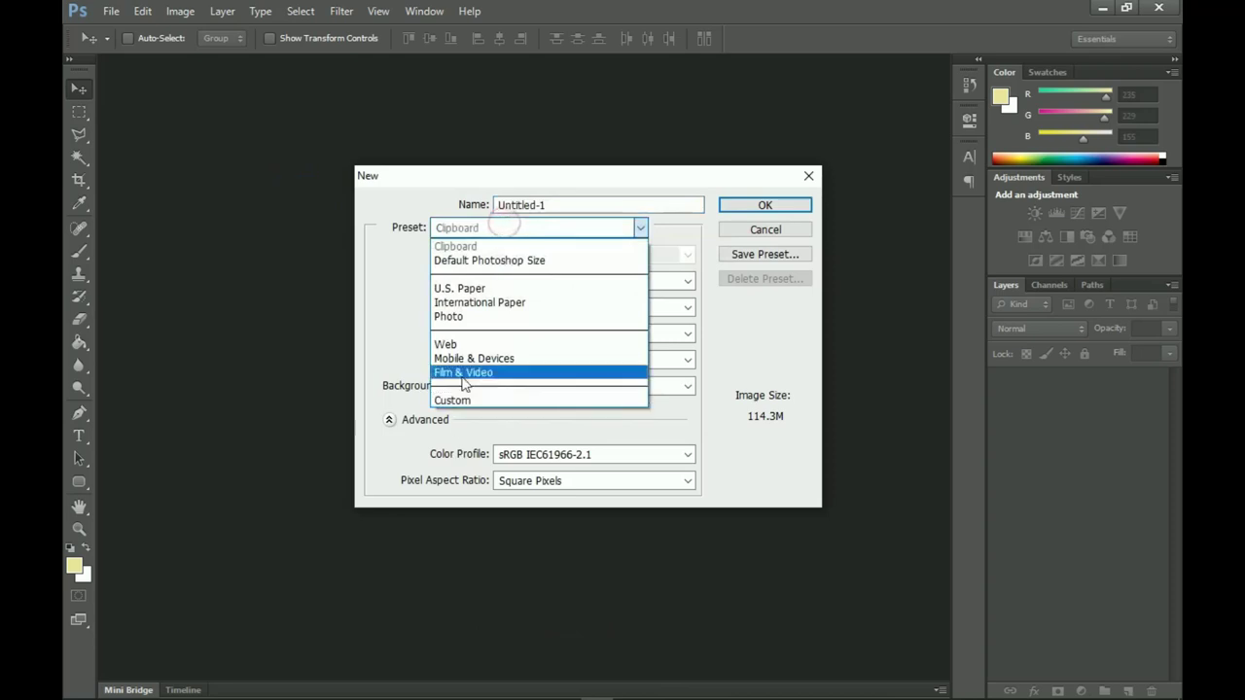
left_click(476, 302)
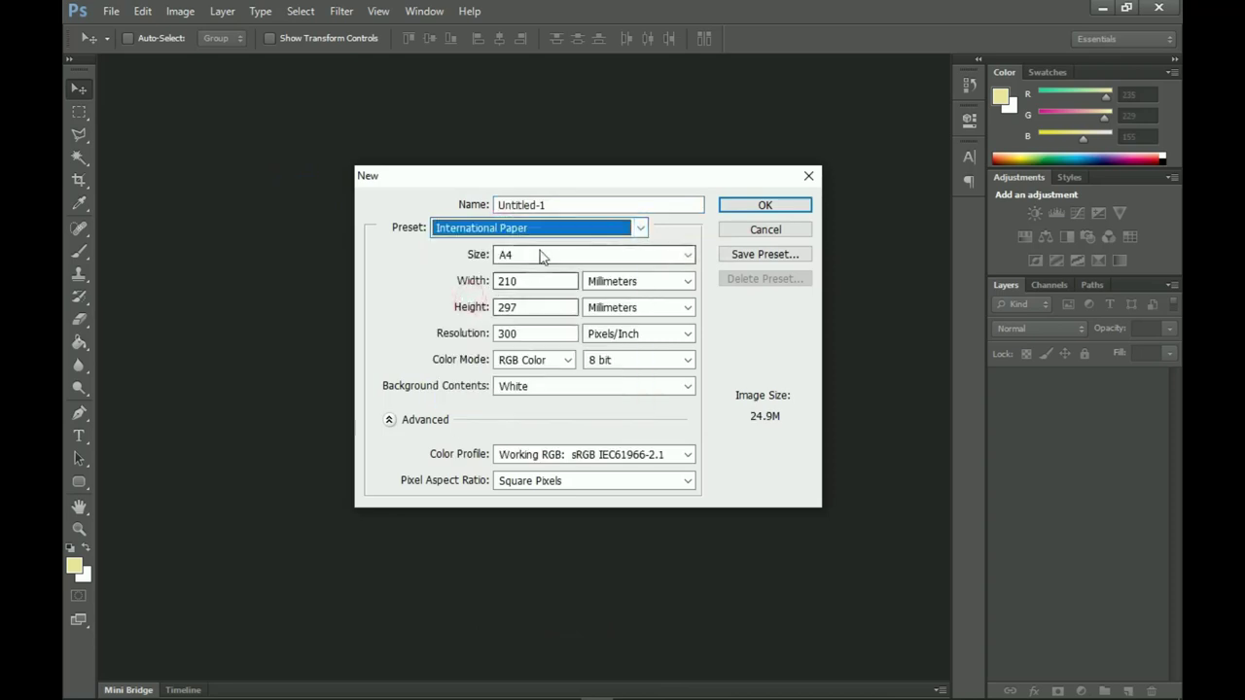
left_click(540, 254)
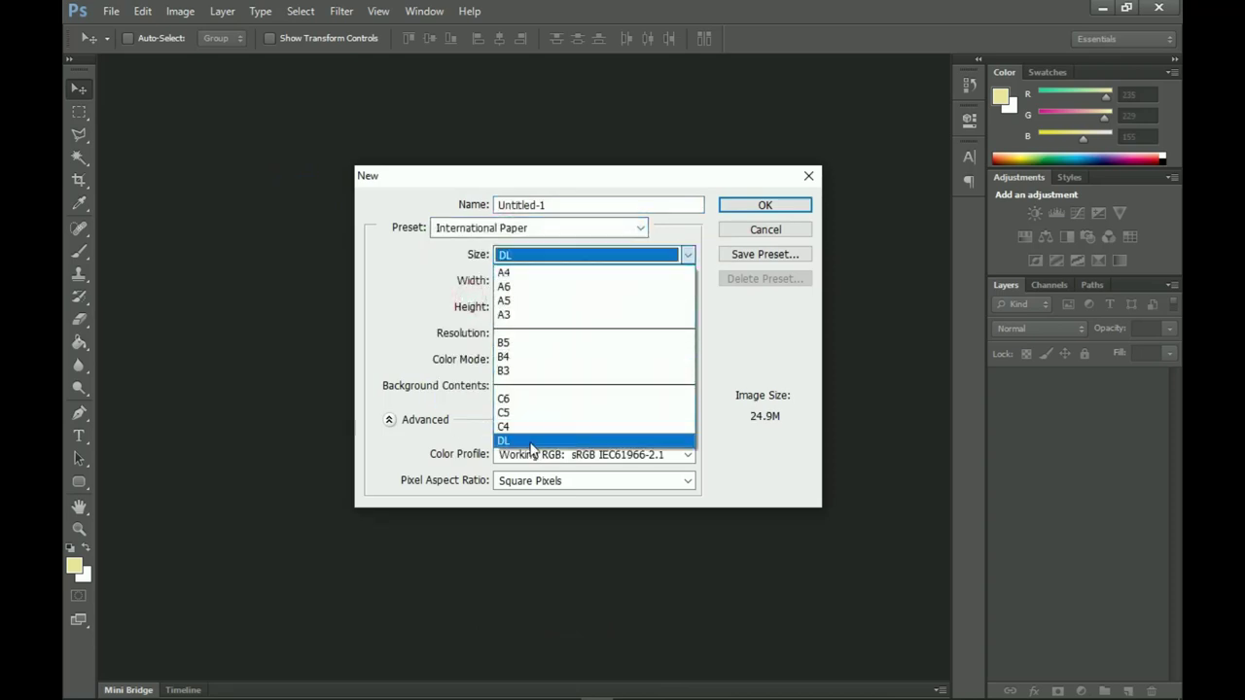
left_click(530, 440)
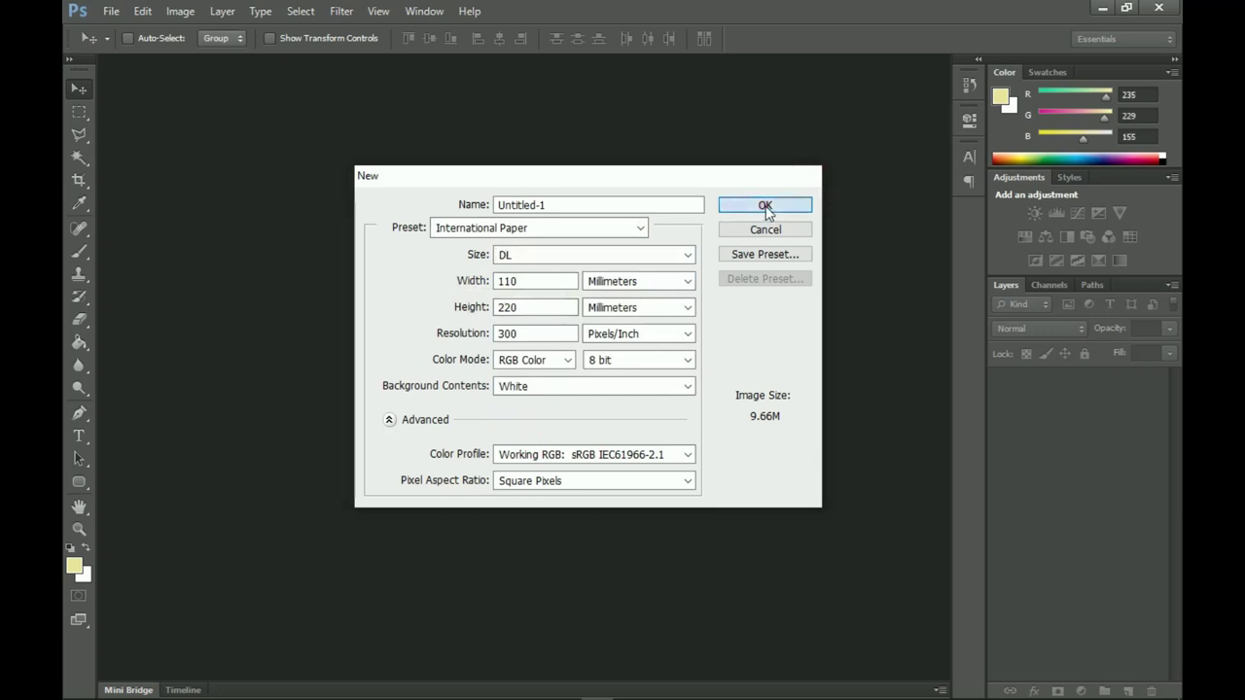
left_click(769, 207)
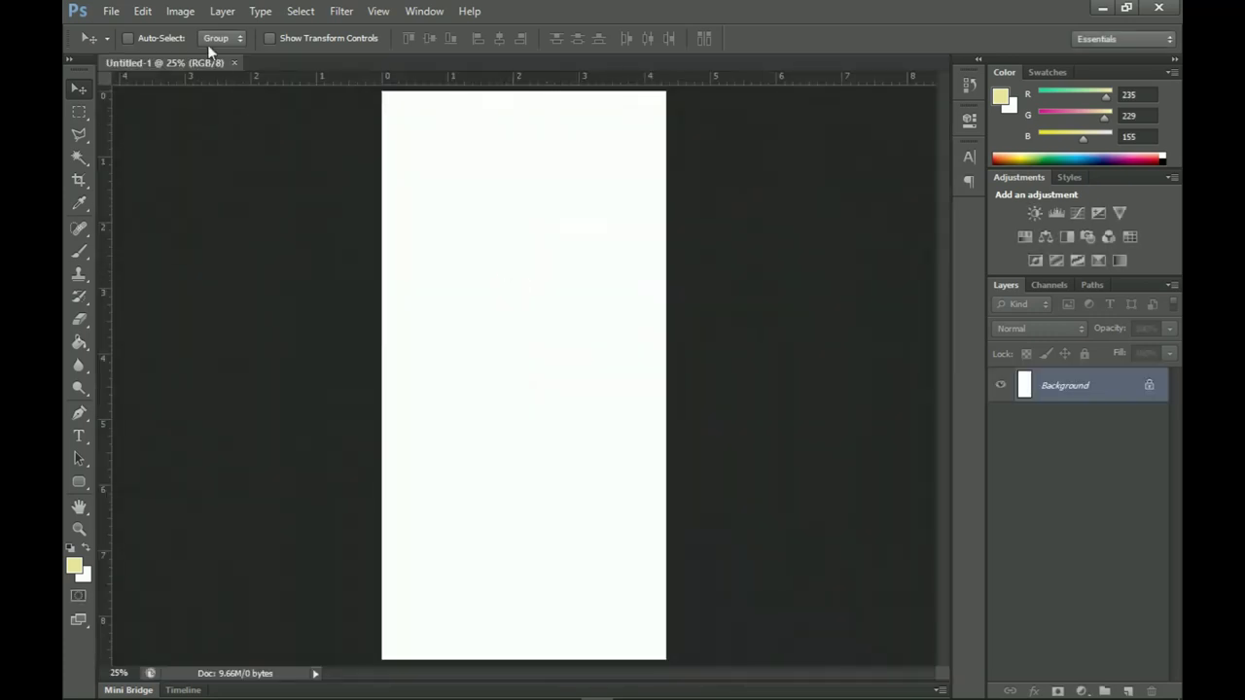
Step: Rotate the canvas 90° into landscape orientation
left_click(178, 11)
mouse_move(280, 175)
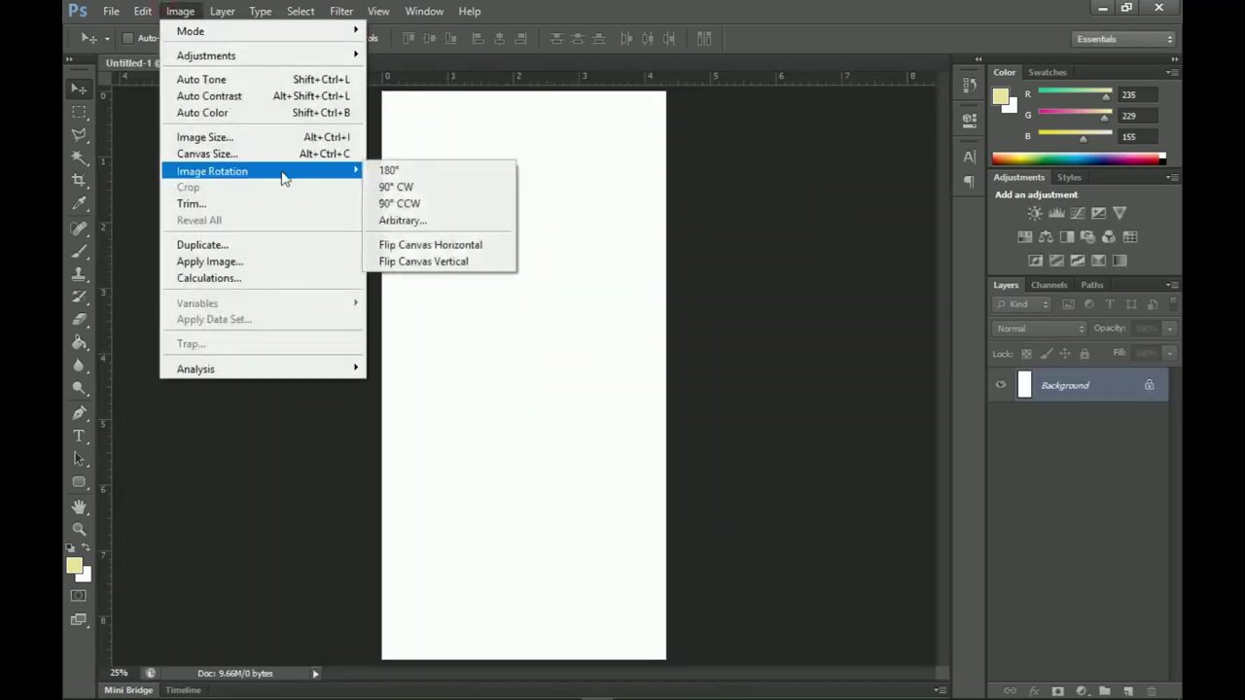
left_click(413, 197)
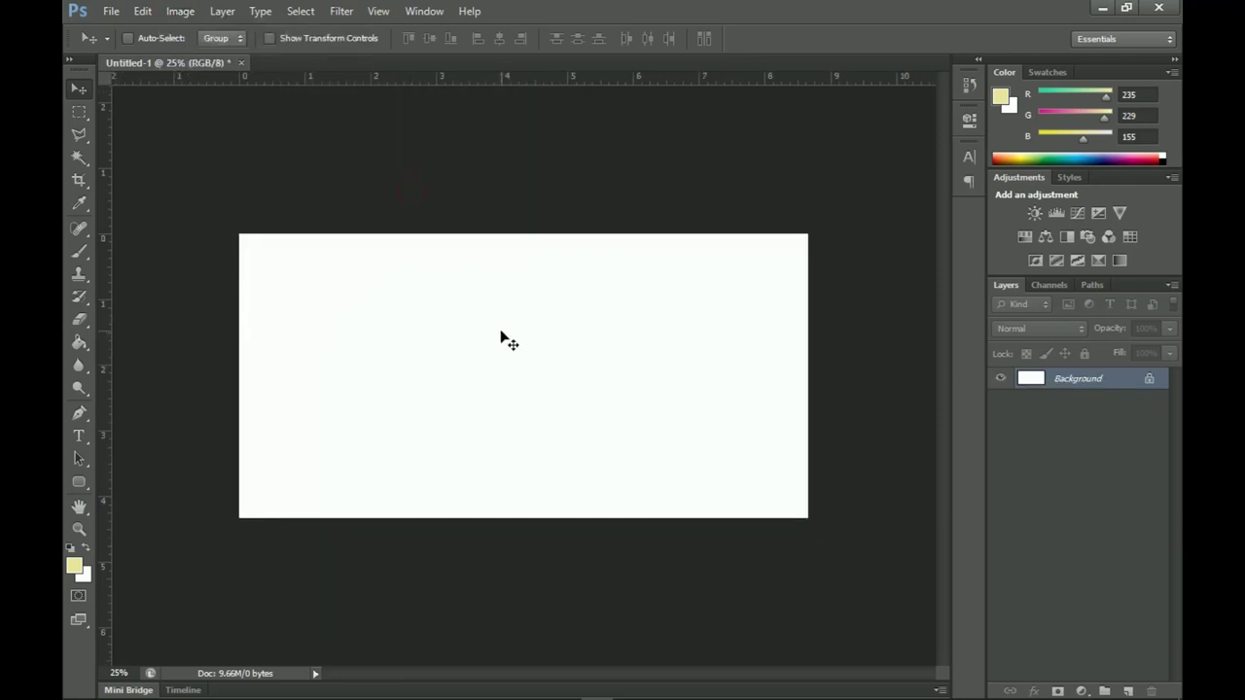
key("ctrl+0")
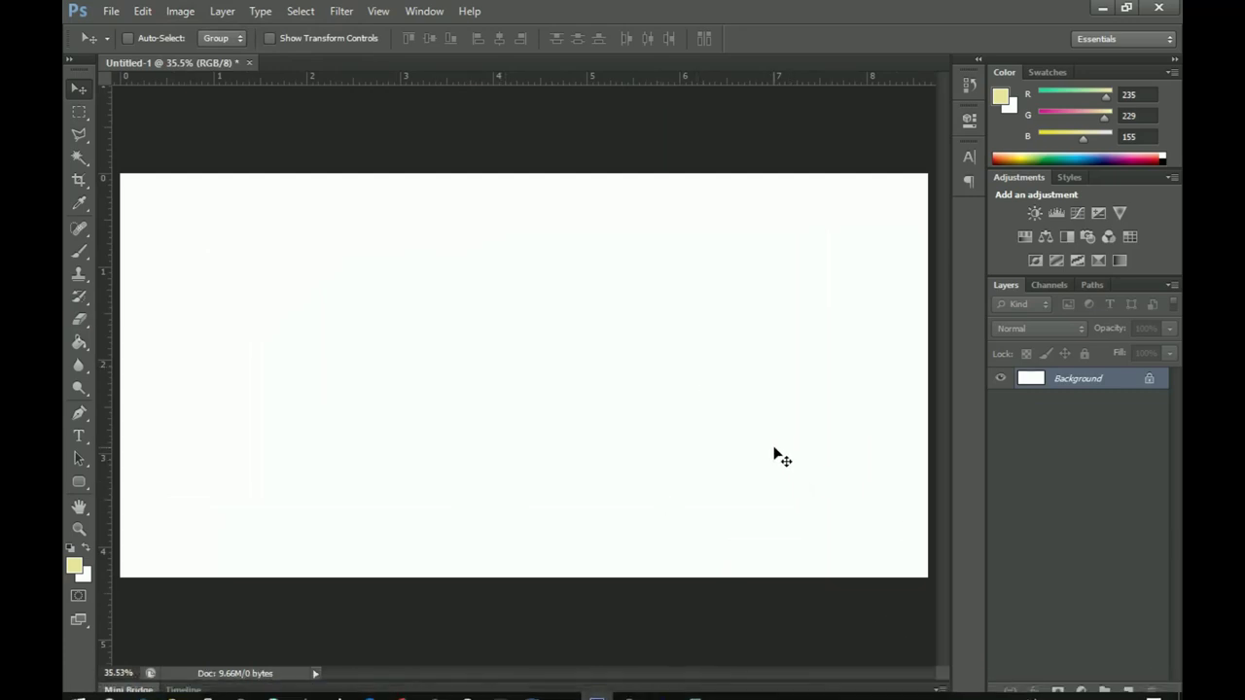
Step: Draw a full-width rectangle shape covering roughly the lower 40% of the canvas and nudge it into position
left_click_drag(80, 487, 151, 482)
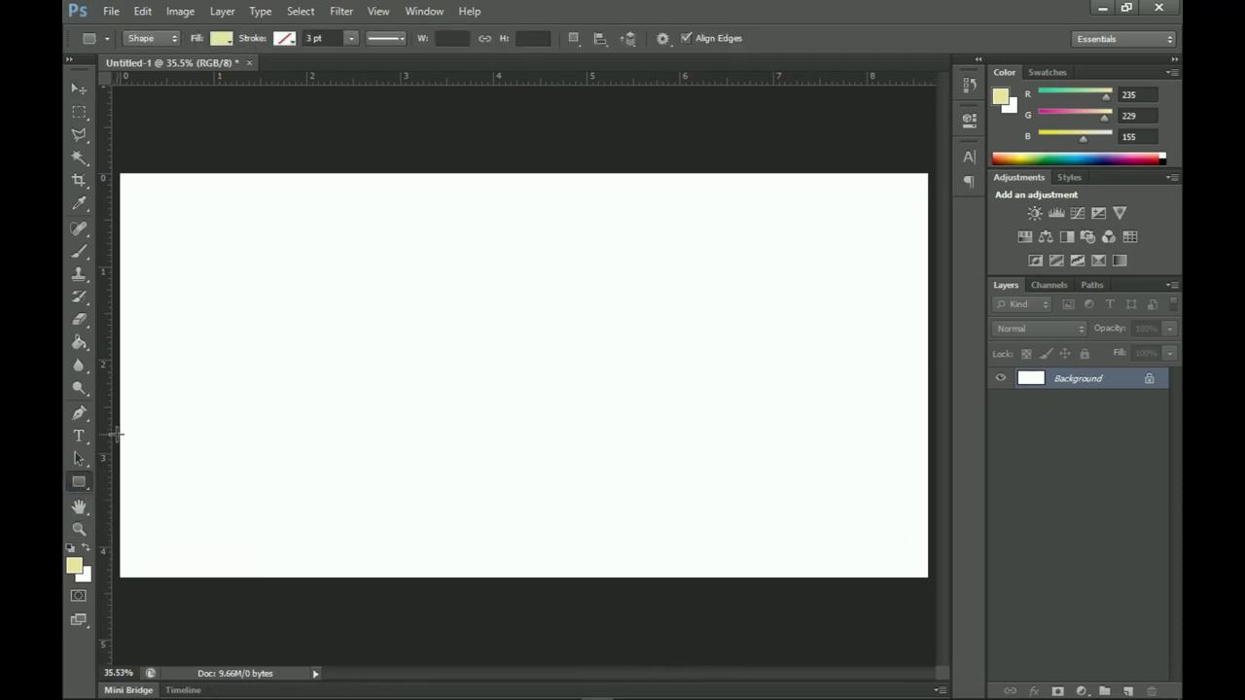
left_click_drag(110, 432, 934, 646)
key("v")
mouse_move(686, 499)
left_mouse_down()
mouse_move(683, 473)
mouse_move(682, 489)
left_mouse_up()
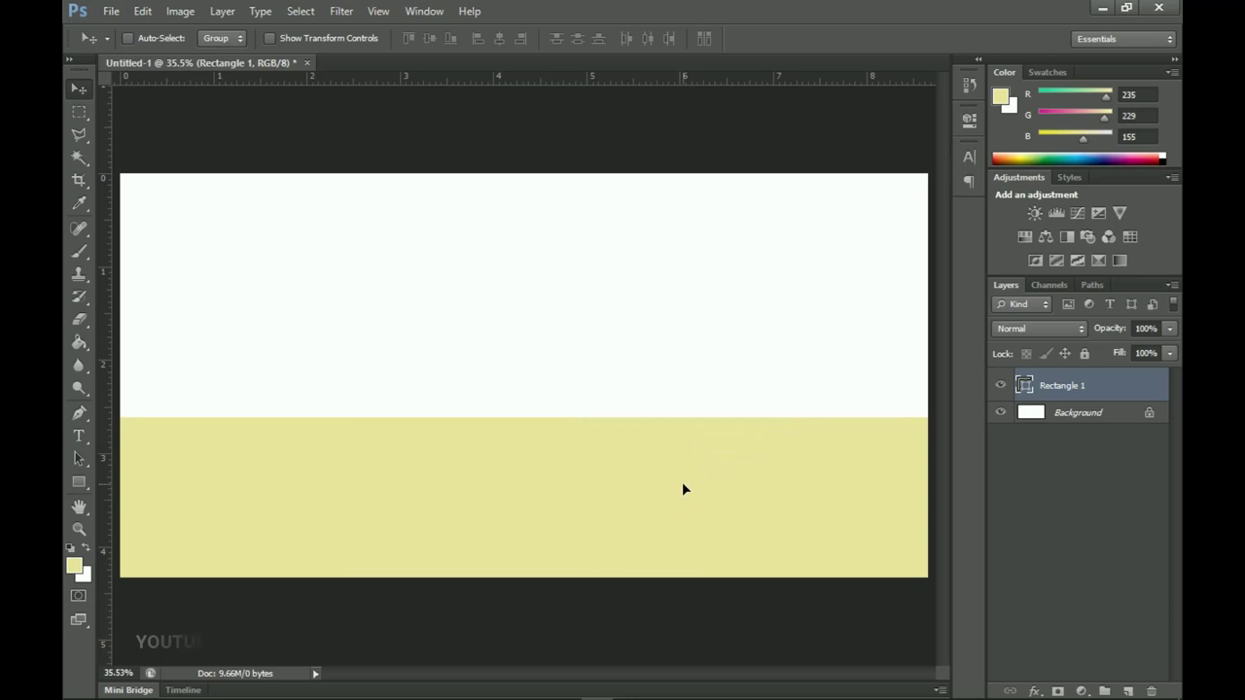
Step: Change the rectangle's fill to bright yellow, fffc00
double_click(1022, 386)
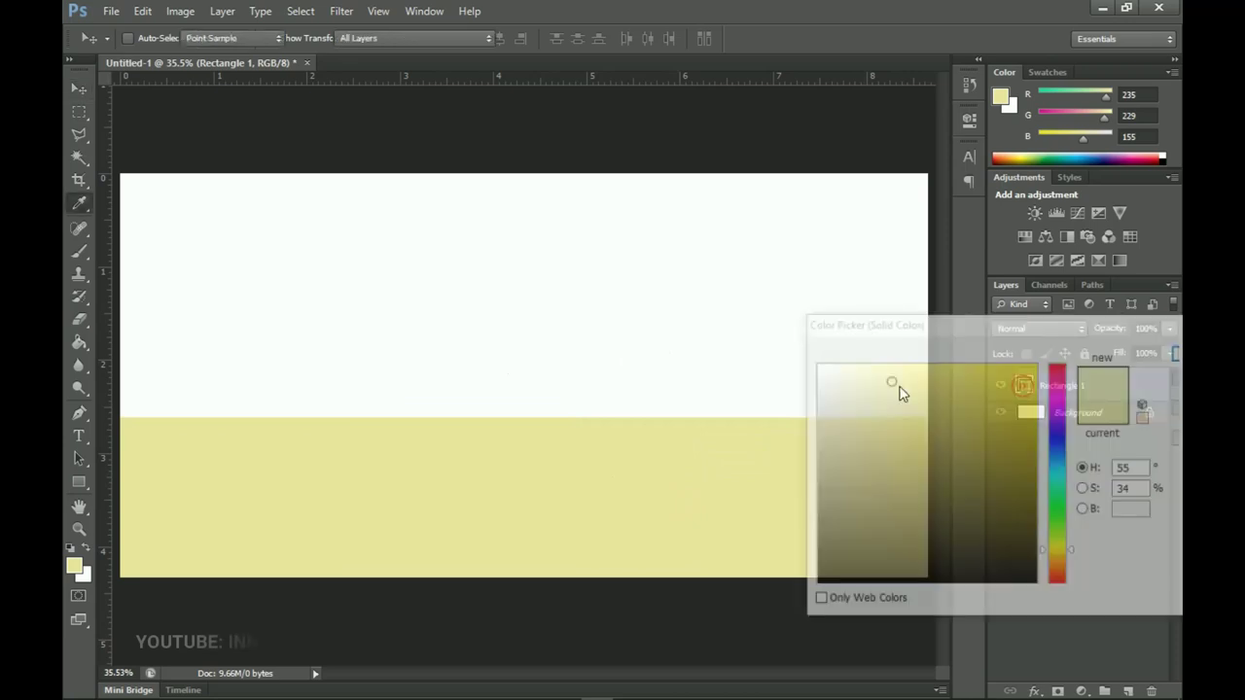
left_click_drag(942, 323, 659, 222)
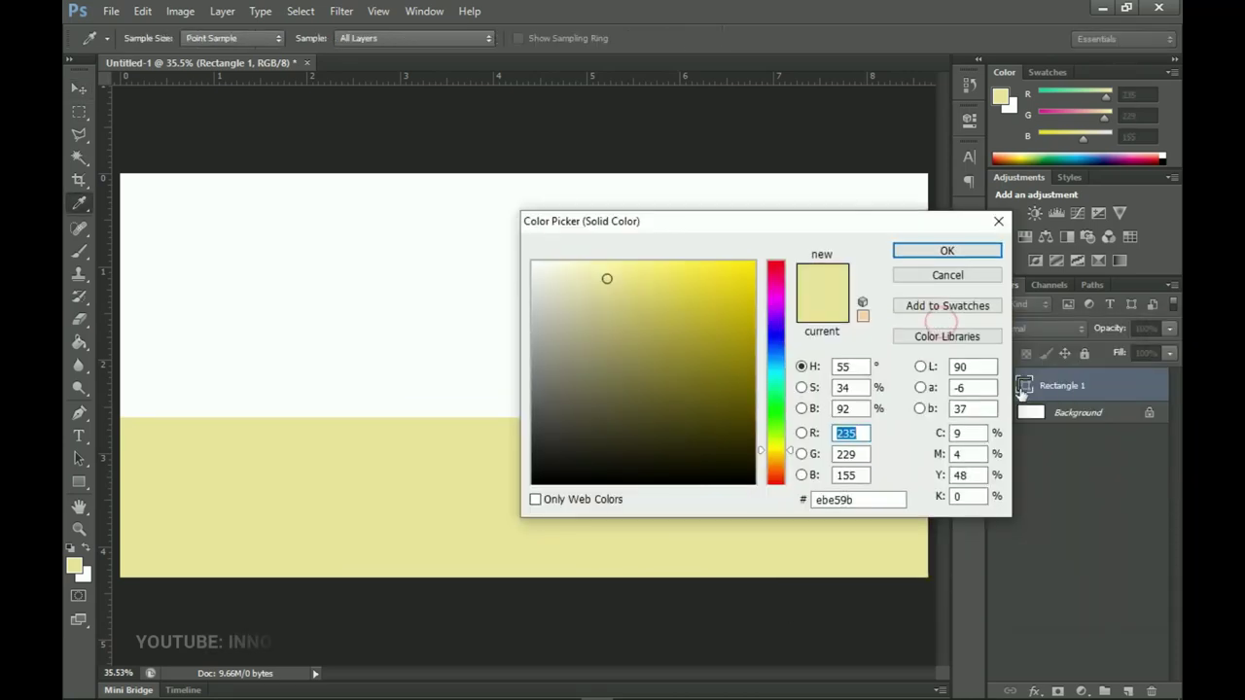
left_click(773, 447)
left_click_drag(723, 298, 840, 168)
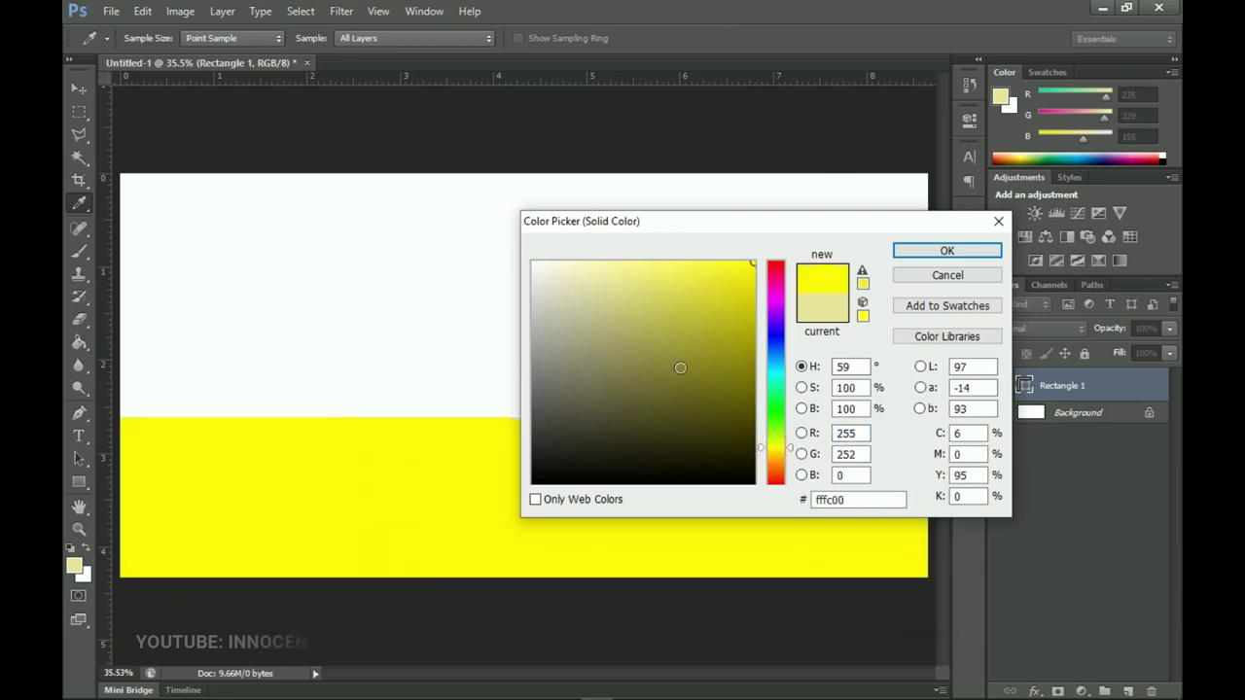
left_click(957, 252)
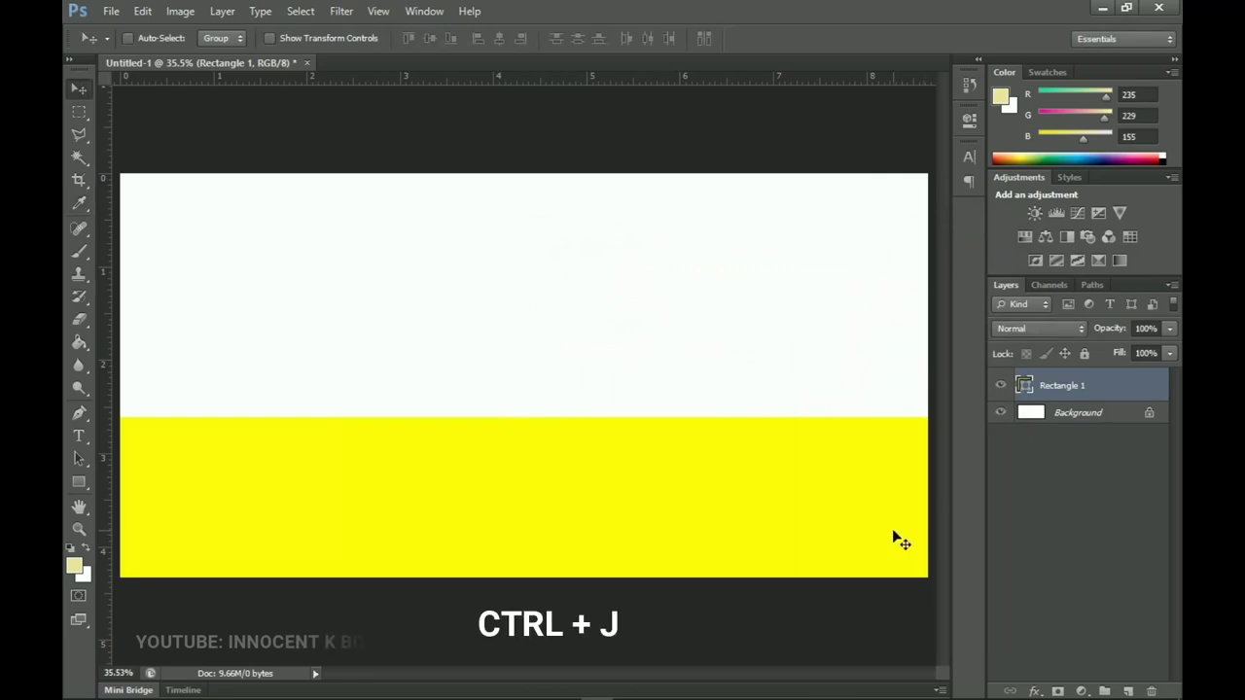
Step: Duplicate the yellow rectangle and give the copy a Gradient Overlay with the dark-blue-to-blue preset
key("ctrl+j")
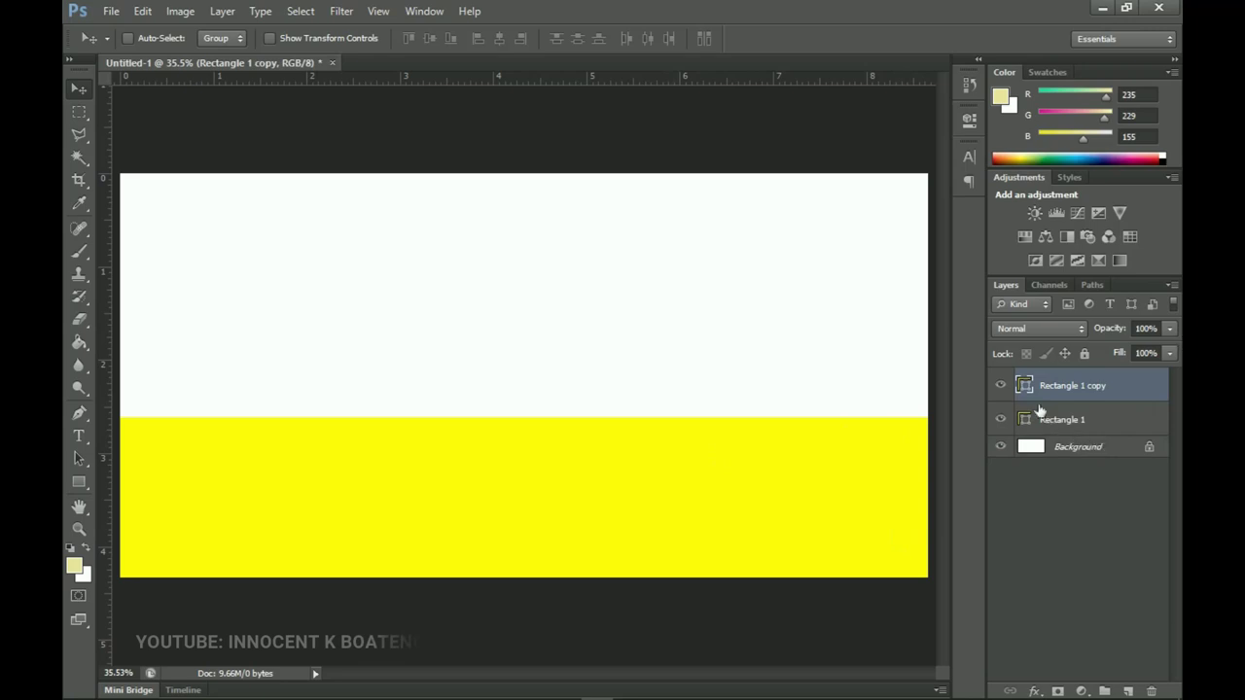
right_click(1090, 388)
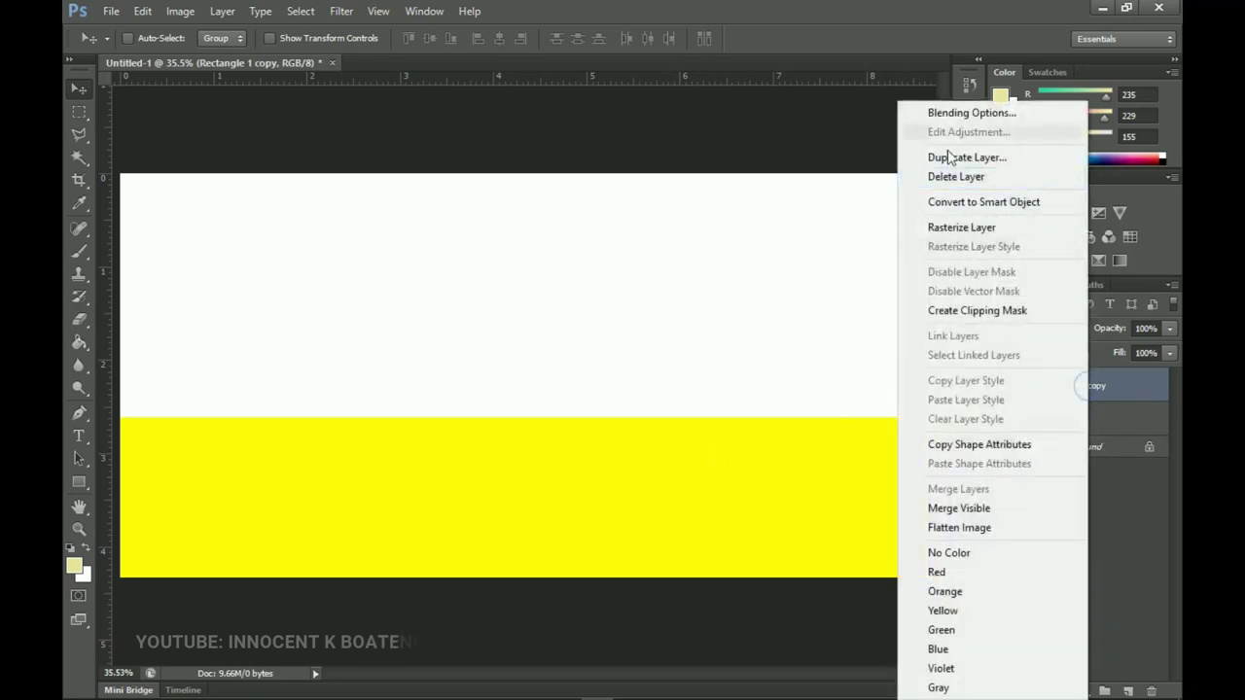
left_click(940, 112)
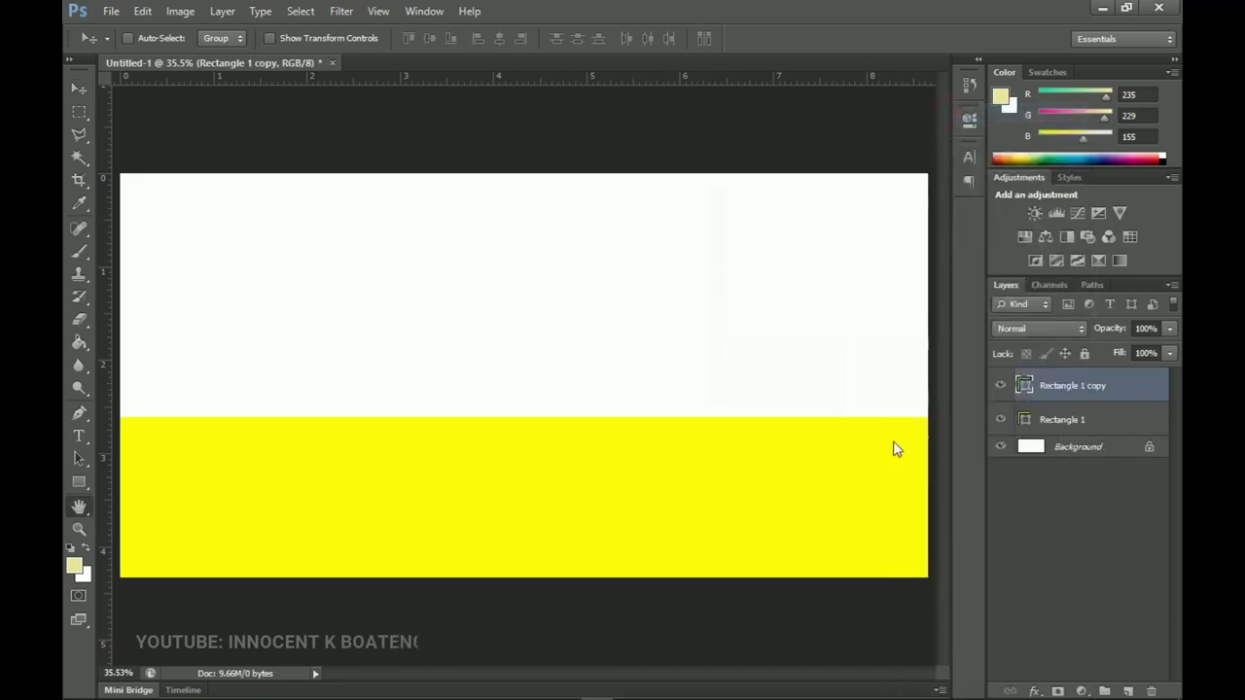
left_click(765, 281)
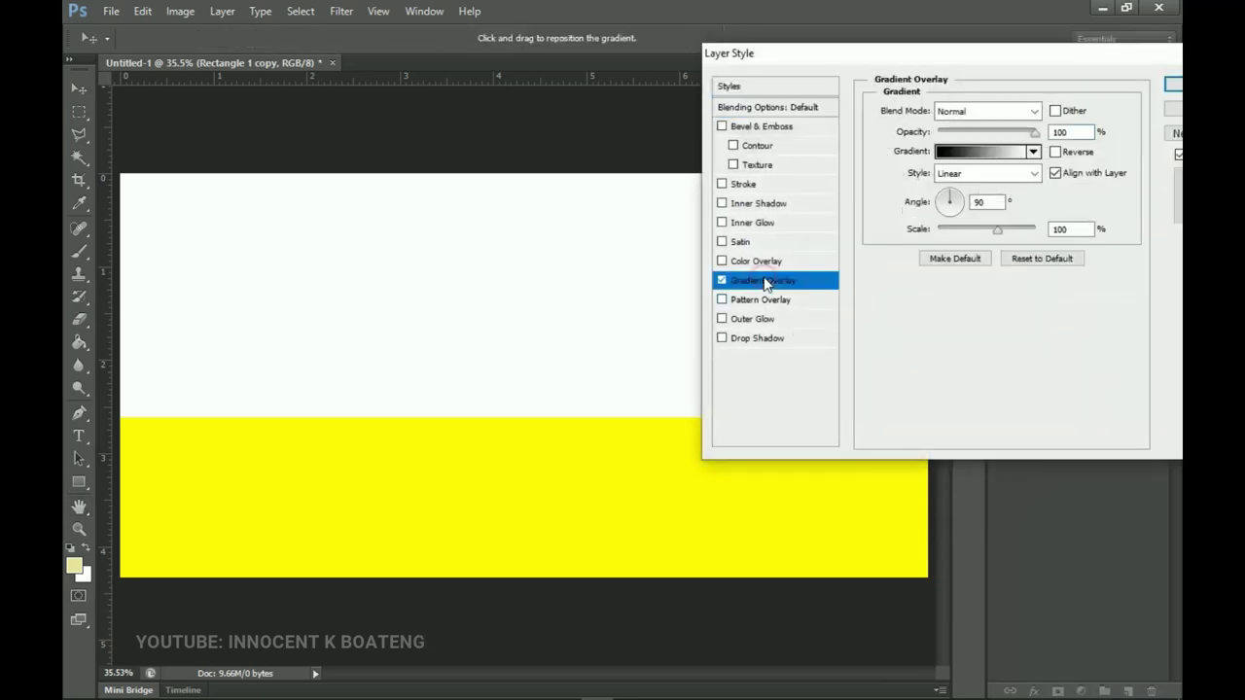
left_click(987, 152)
scroll(917, 270, "down", 2)
scroll(993, 264, "down", 5)
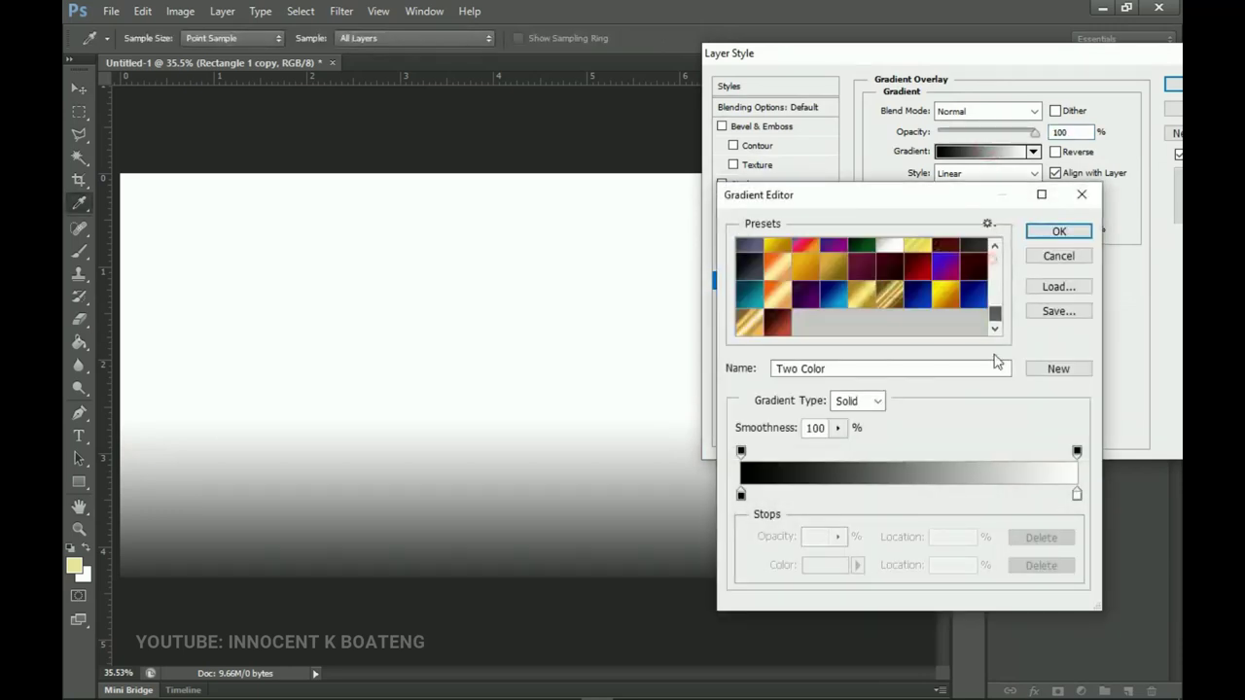
left_click(975, 300)
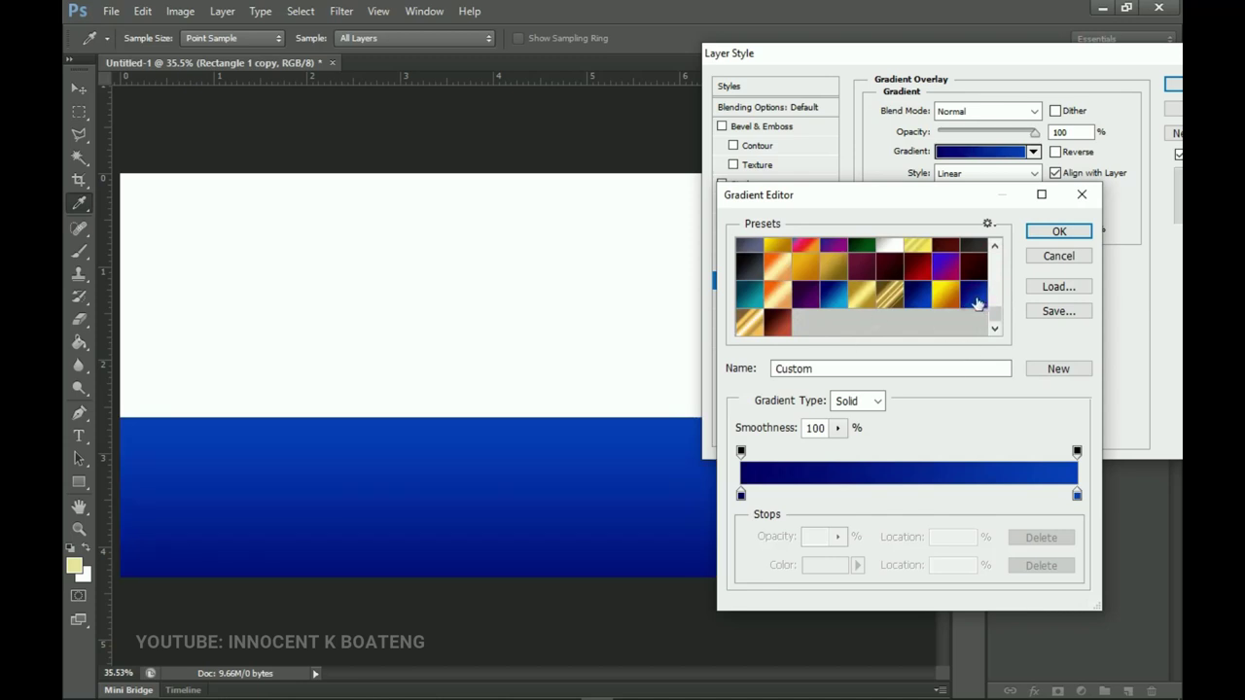
Step: Check the hex colour codes of the blue gradient's start and end stops
left_click(741, 495)
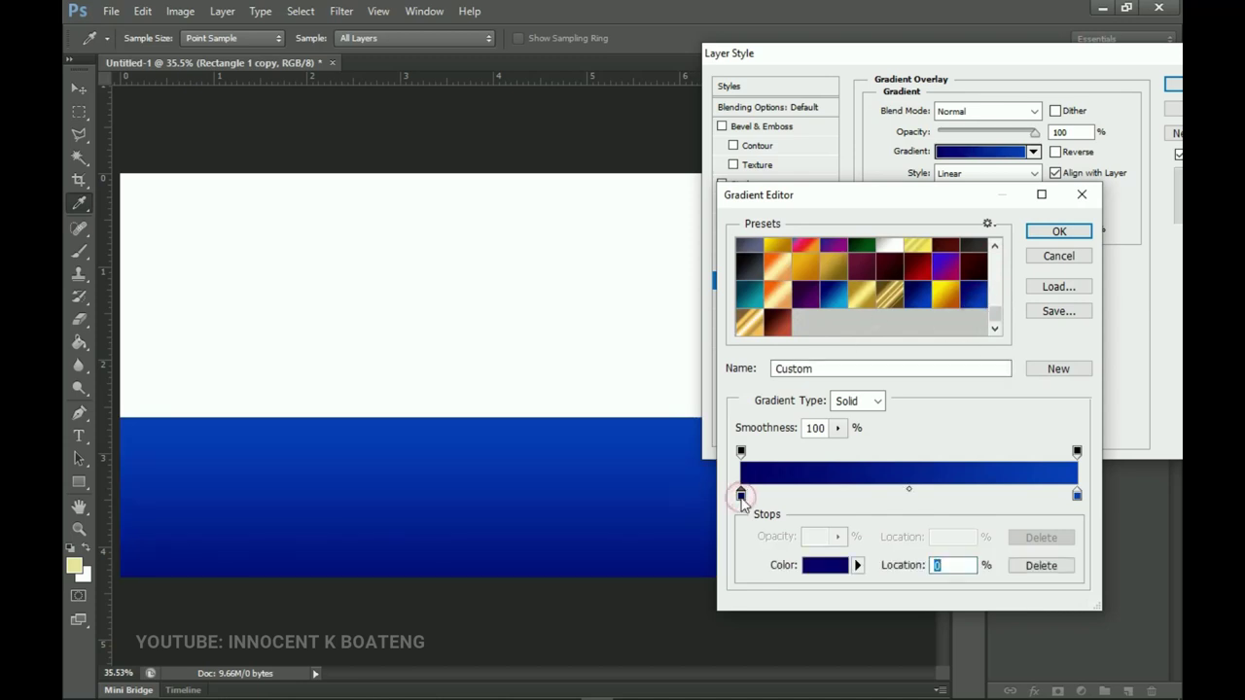
left_click(836, 565)
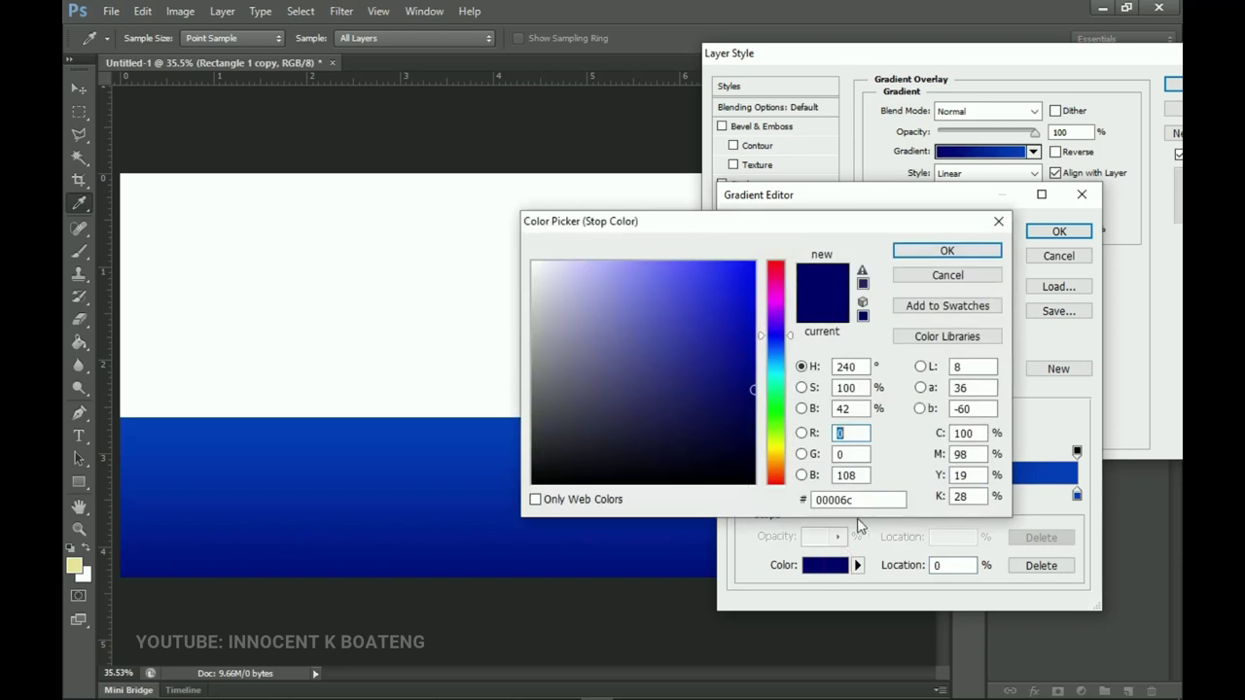
double_click(861, 501)
left_click(949, 250)
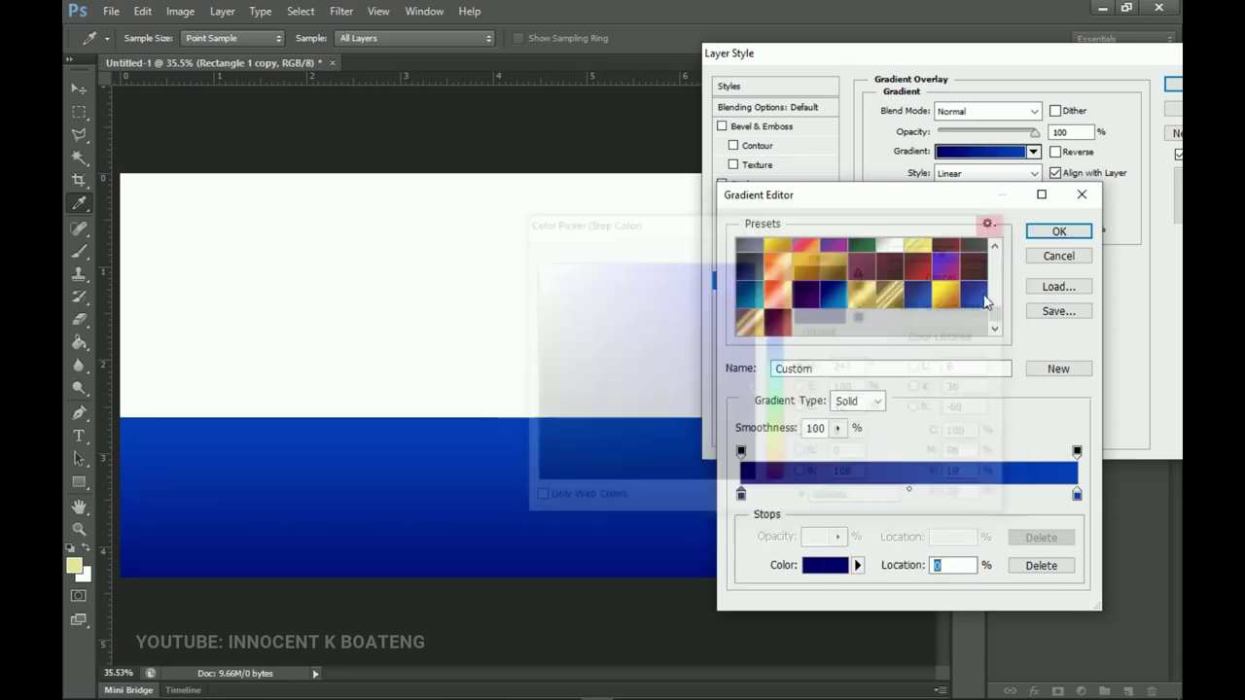
left_click(1076, 495)
left_click(844, 565)
double_click(878, 500)
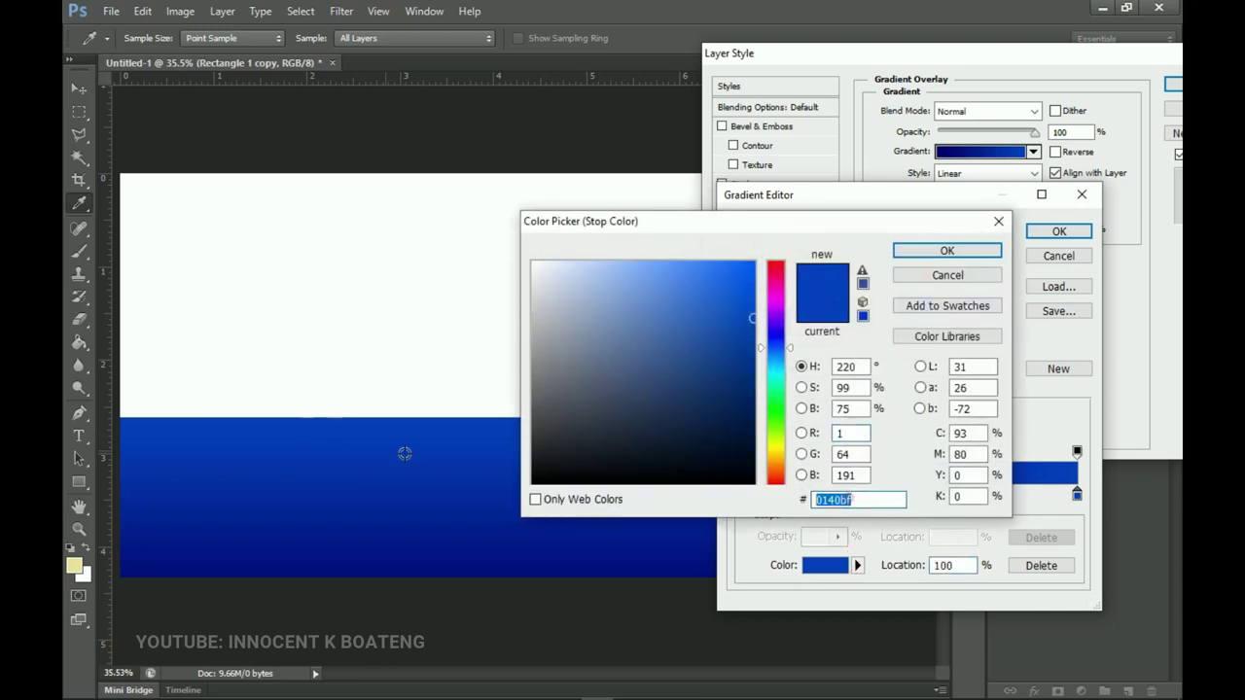
left_click(949, 250)
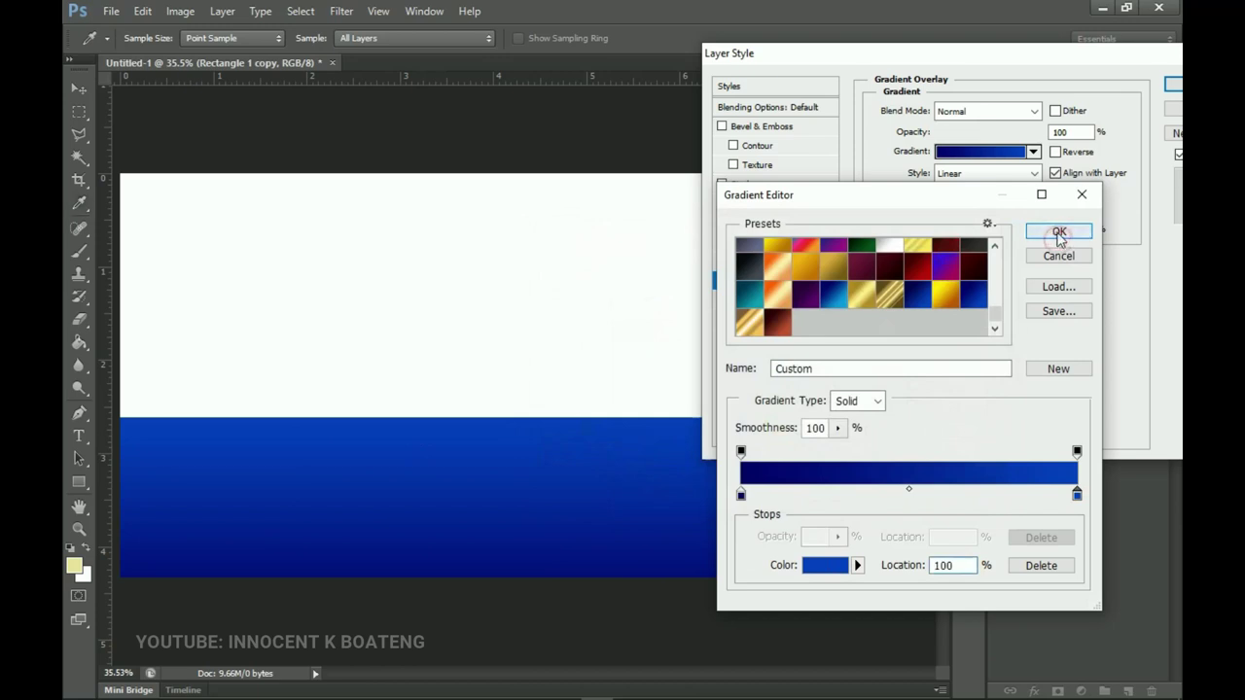
Step: Set the gradient overlay's angle to 81°, reverse the gradient and apply the layer style
left_click(1058, 233)
double_click(982, 201)
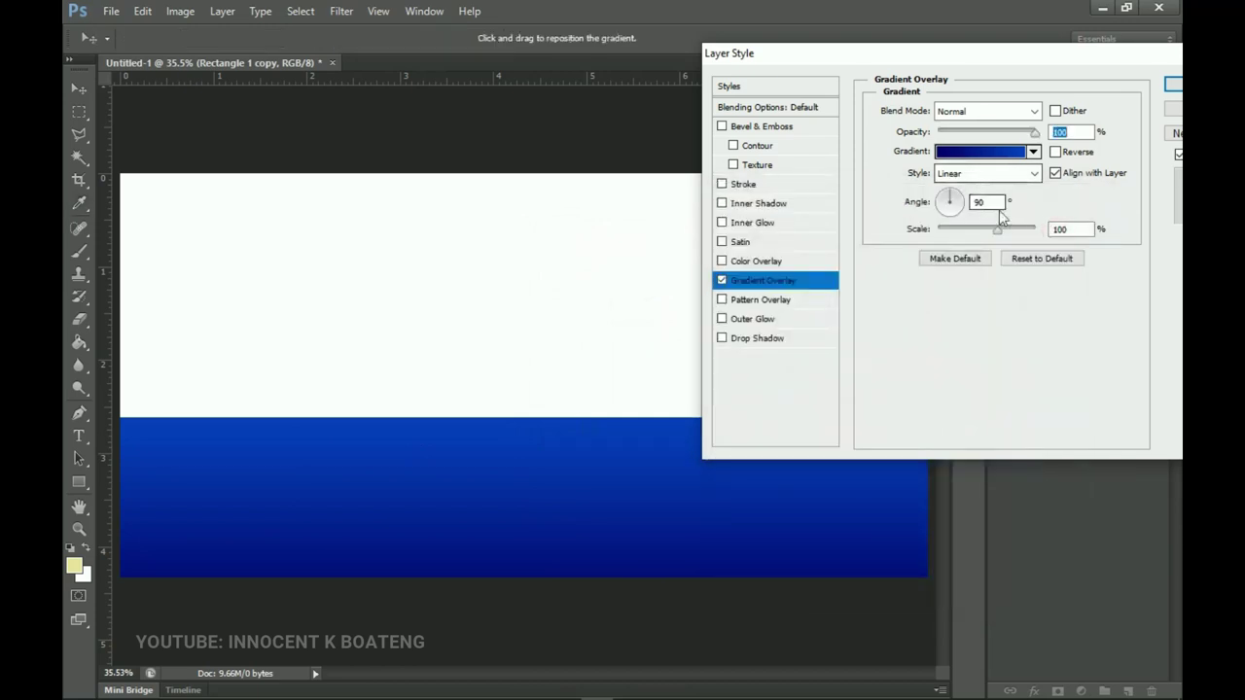
type("81")
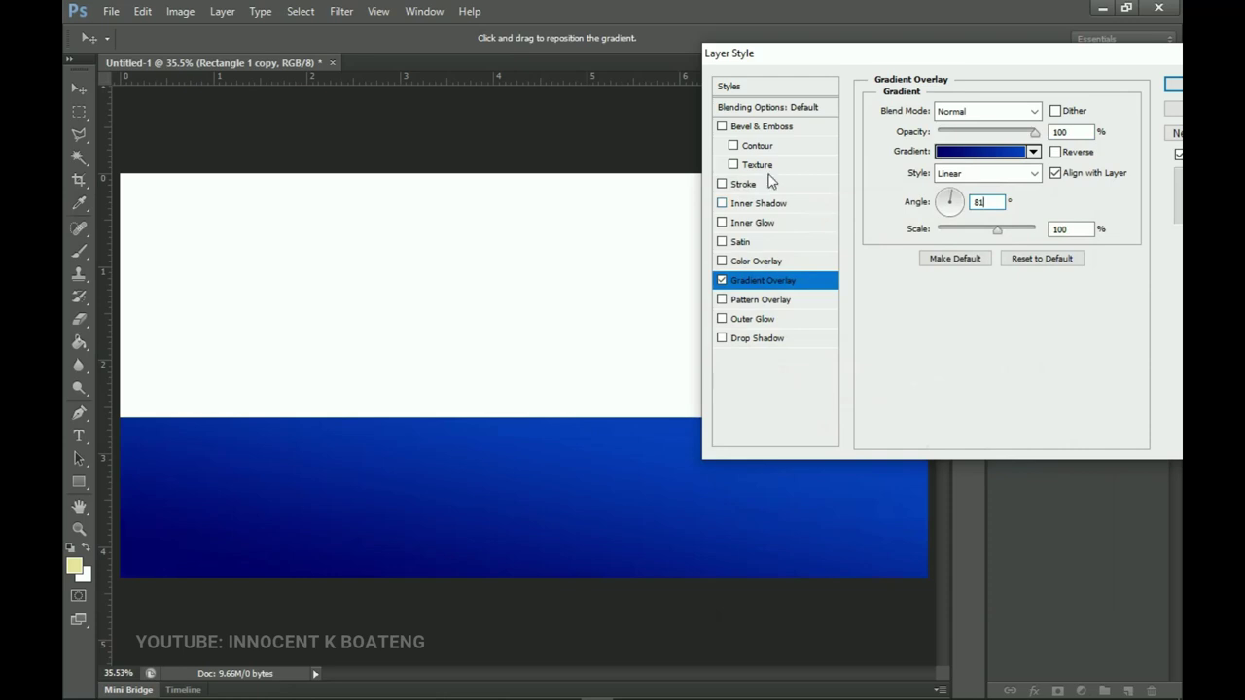
left_click(1058, 153)
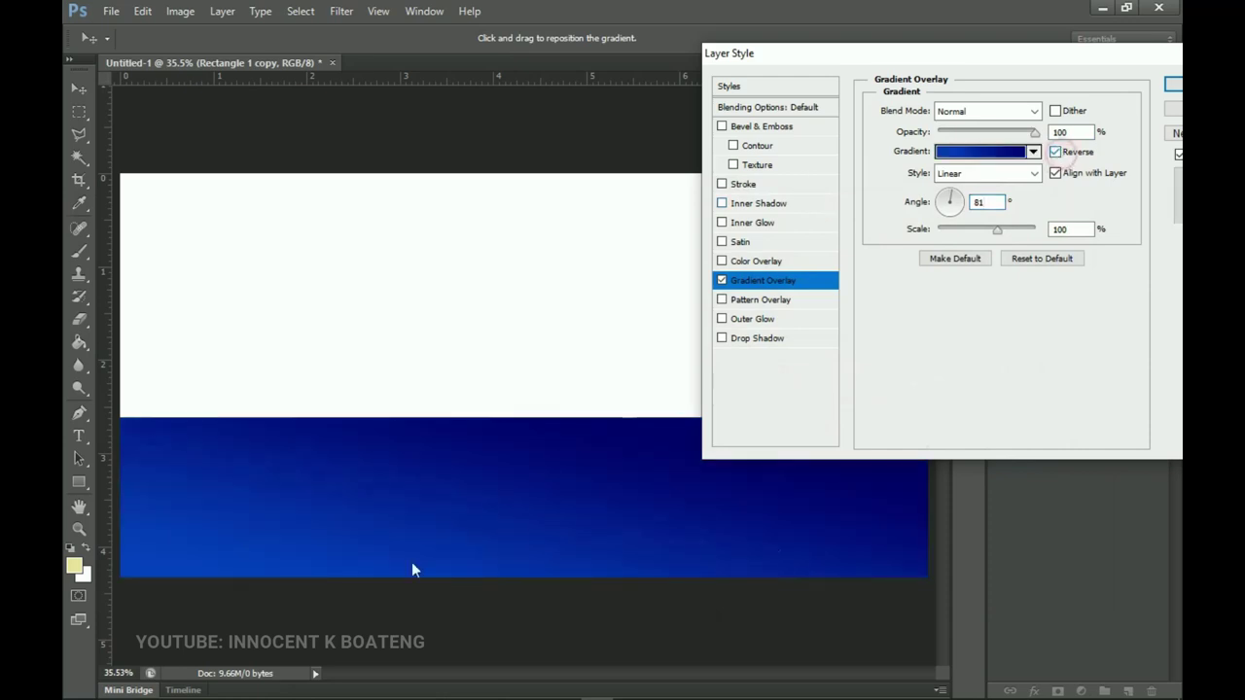
left_click_drag(1091, 61, 804, 58)
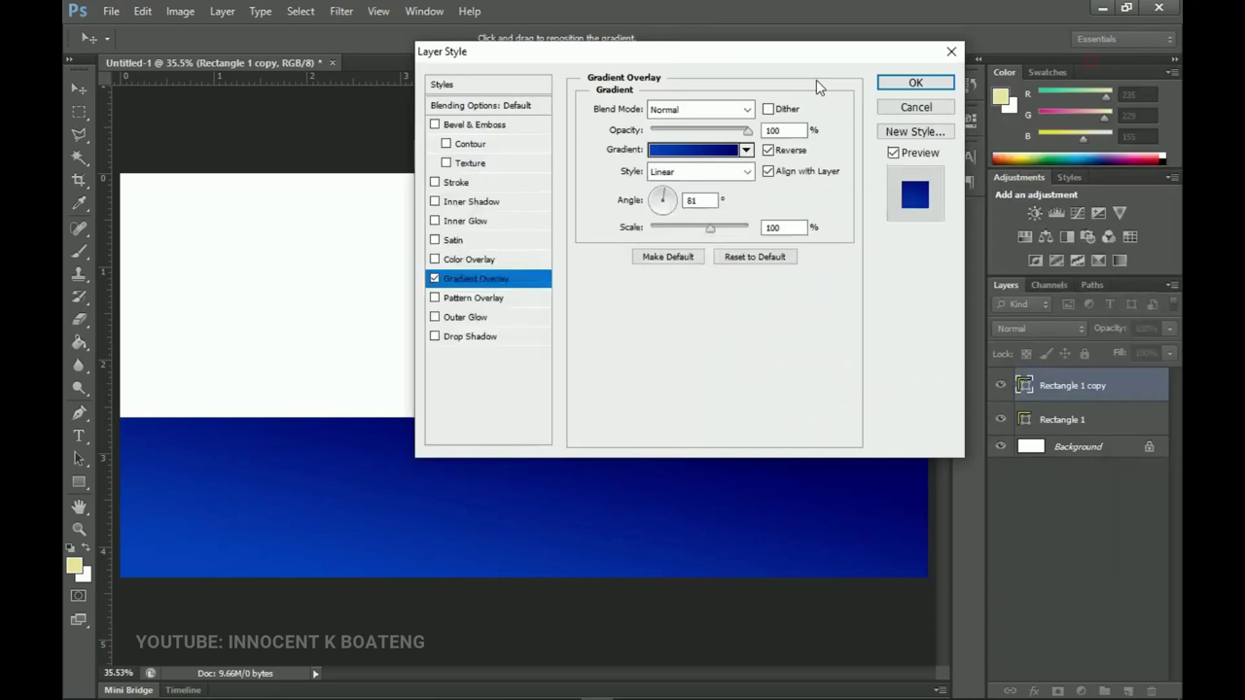
left_click(914, 82)
Step: Move the blue gradient rectangle down to expose a narrow yellow band above it
left_click_drag(681, 442, 681, 469)
key("shift+Down")
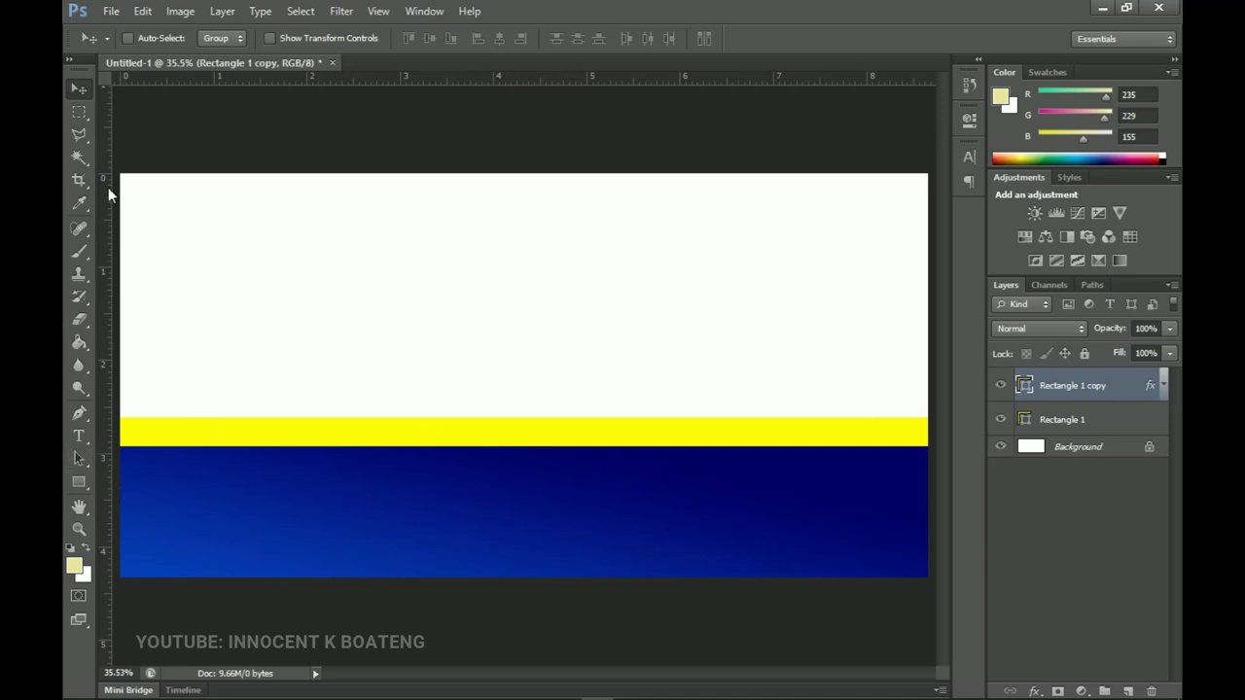
Step: On a new layer, draw a circle about 652 px across and move it partly off the canvas at the upper-left corner
left_click(1127, 691)
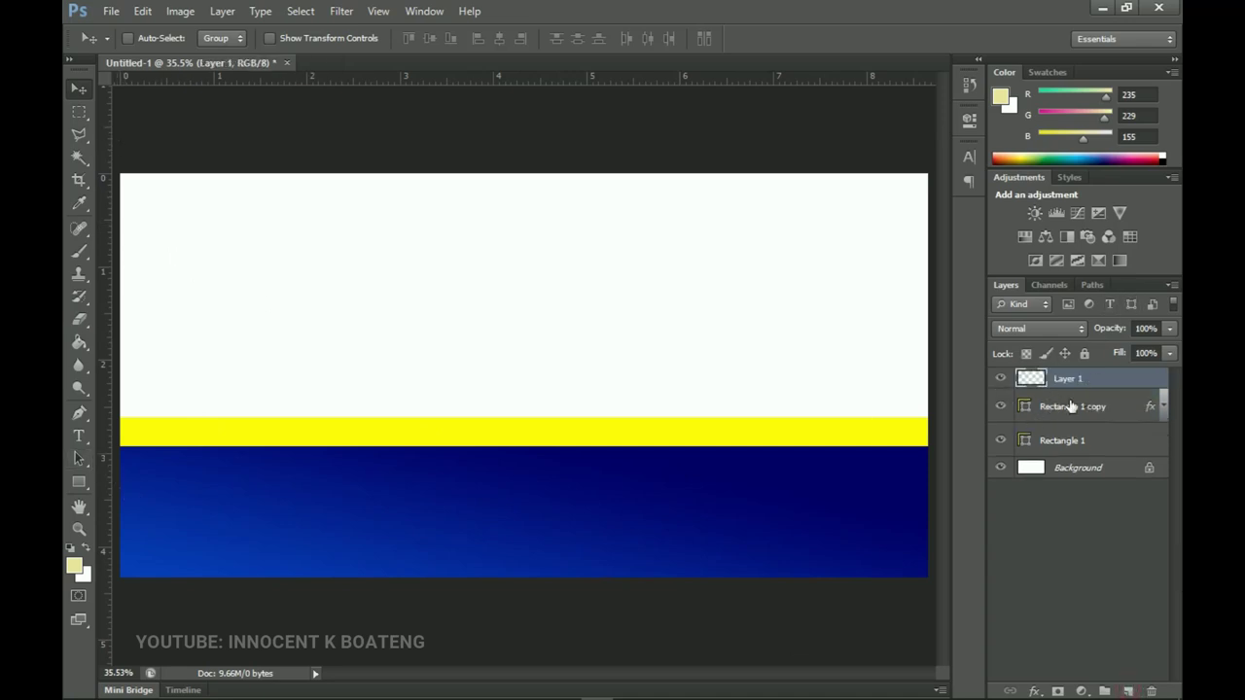
left_click_drag(79, 482, 125, 498)
left_click(142, 516)
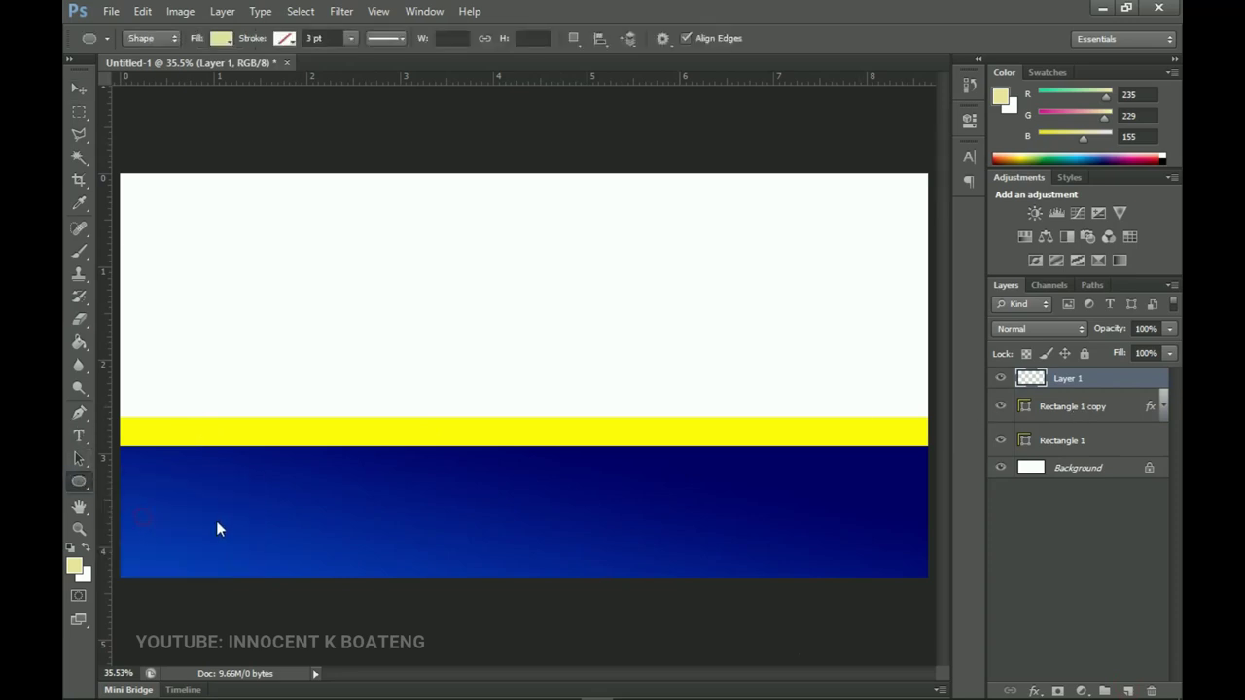
left_click_drag(117, 167, 347, 331)
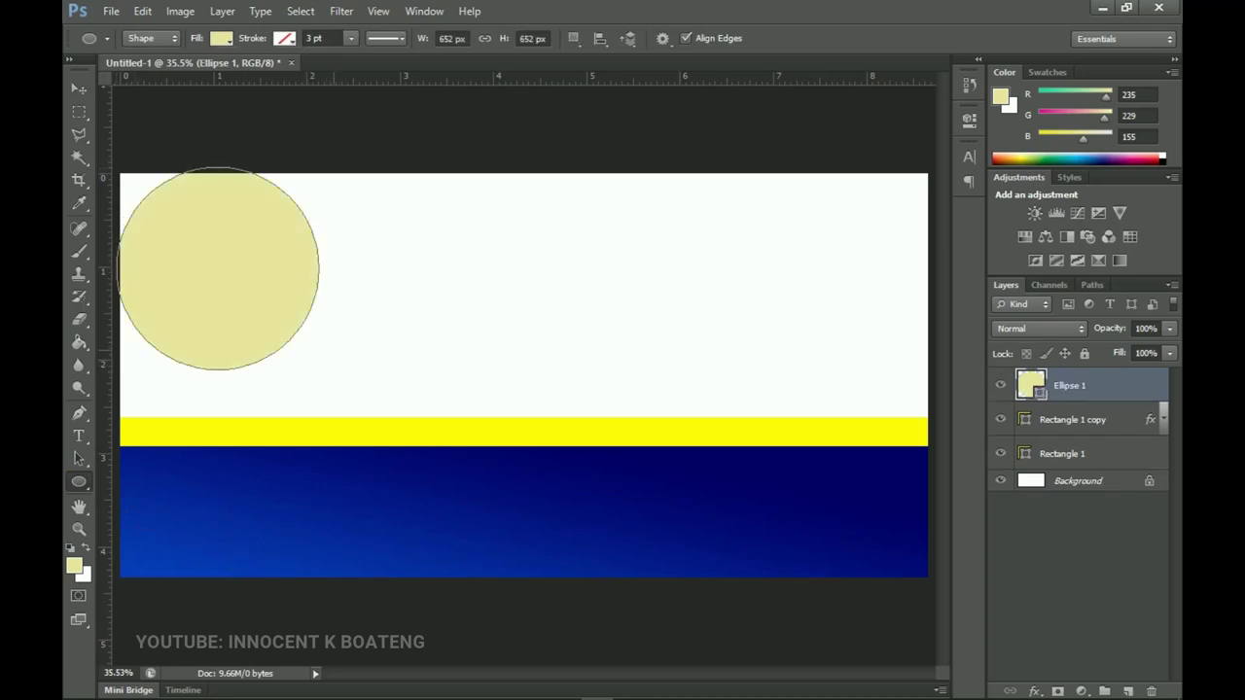
key("v")
left_click_drag(289, 301, 232, 177)
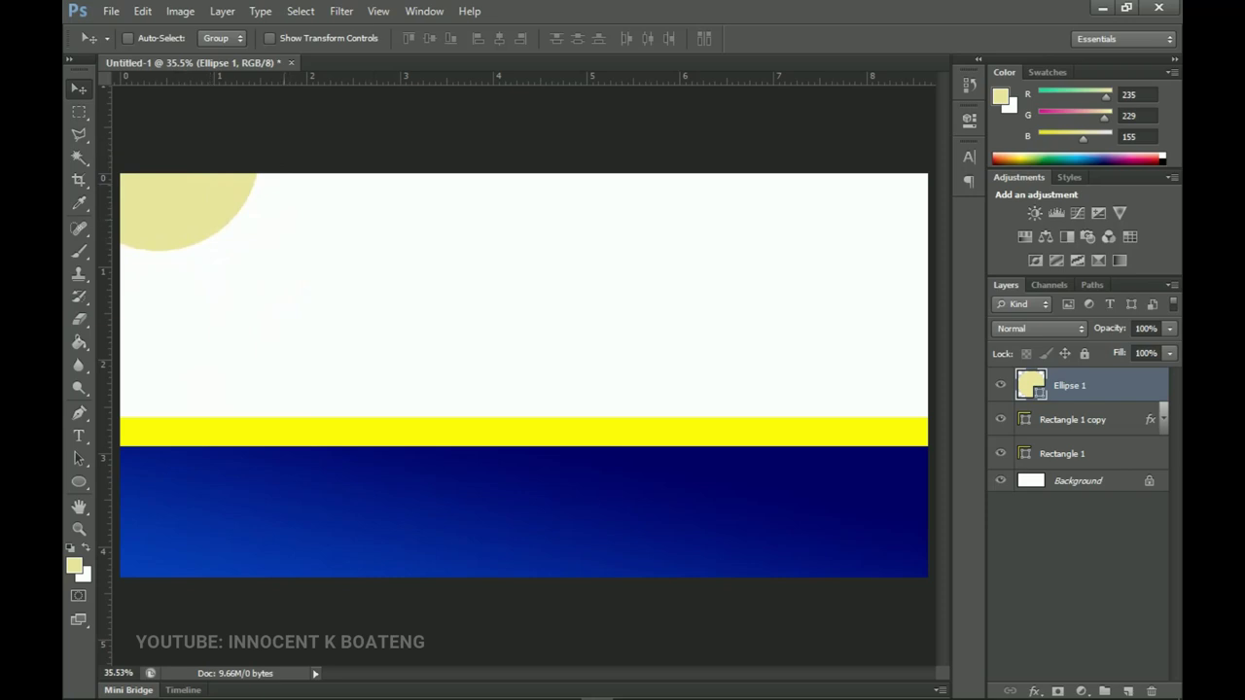
left_click_drag(231, 177, 224, 209)
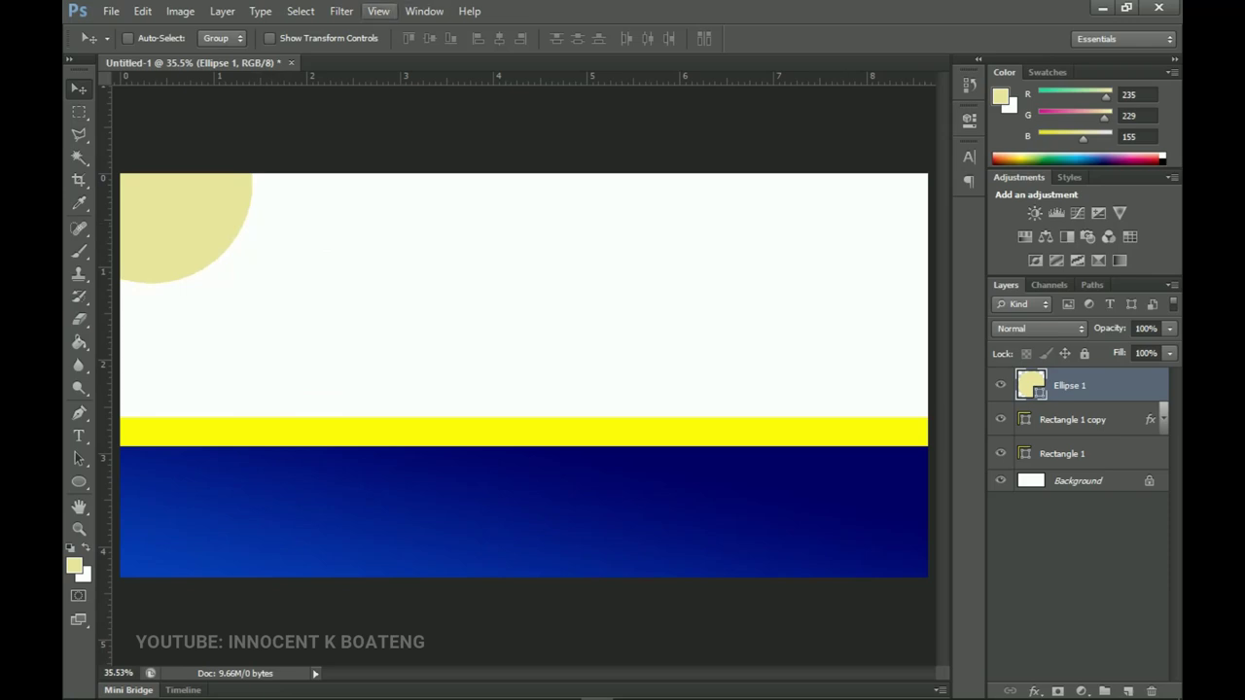
Step: Add a vertical guide at about 15% of the canvas width and shift the circle so its edge meets the guide
left_click(379, 12)
left_click(458, 391)
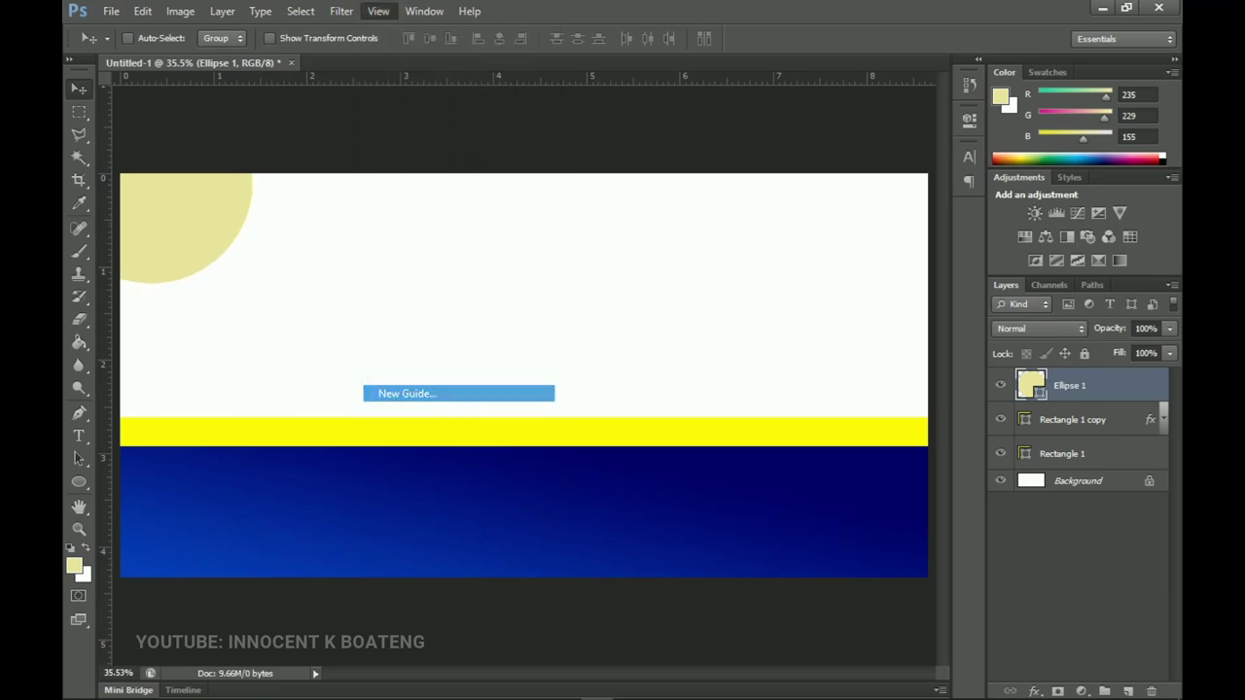
type("15")
key("Return")
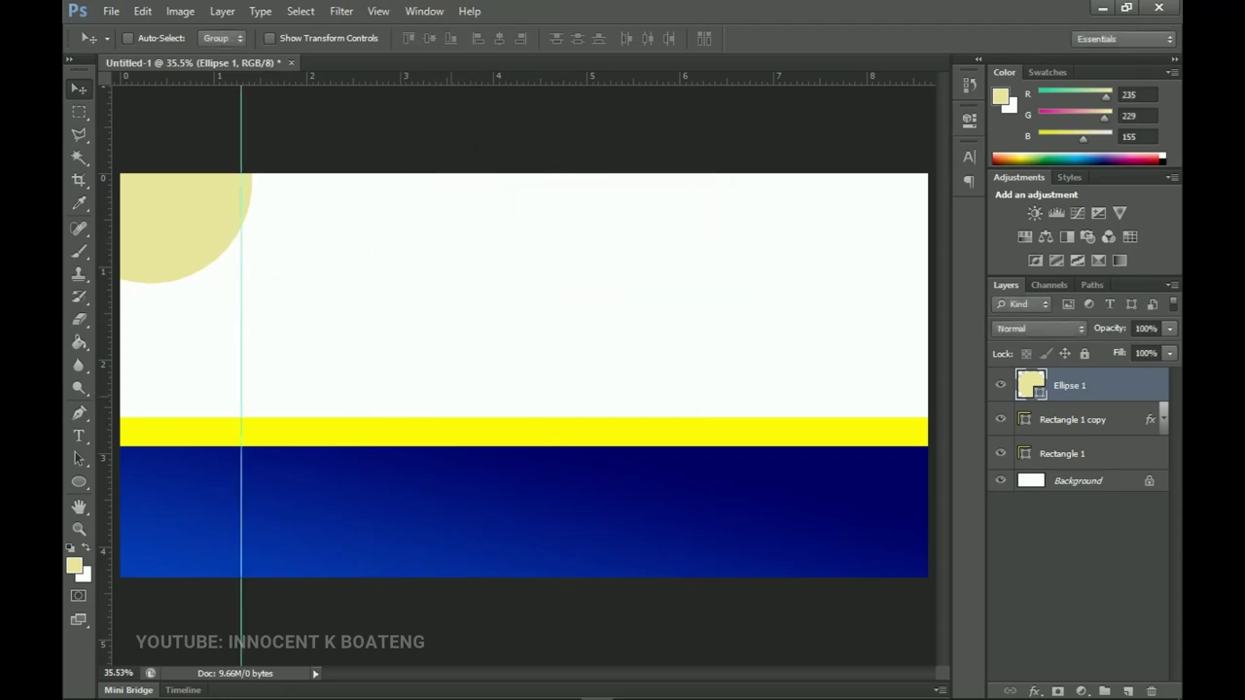
left_click_drag(508, 294, 474, 289)
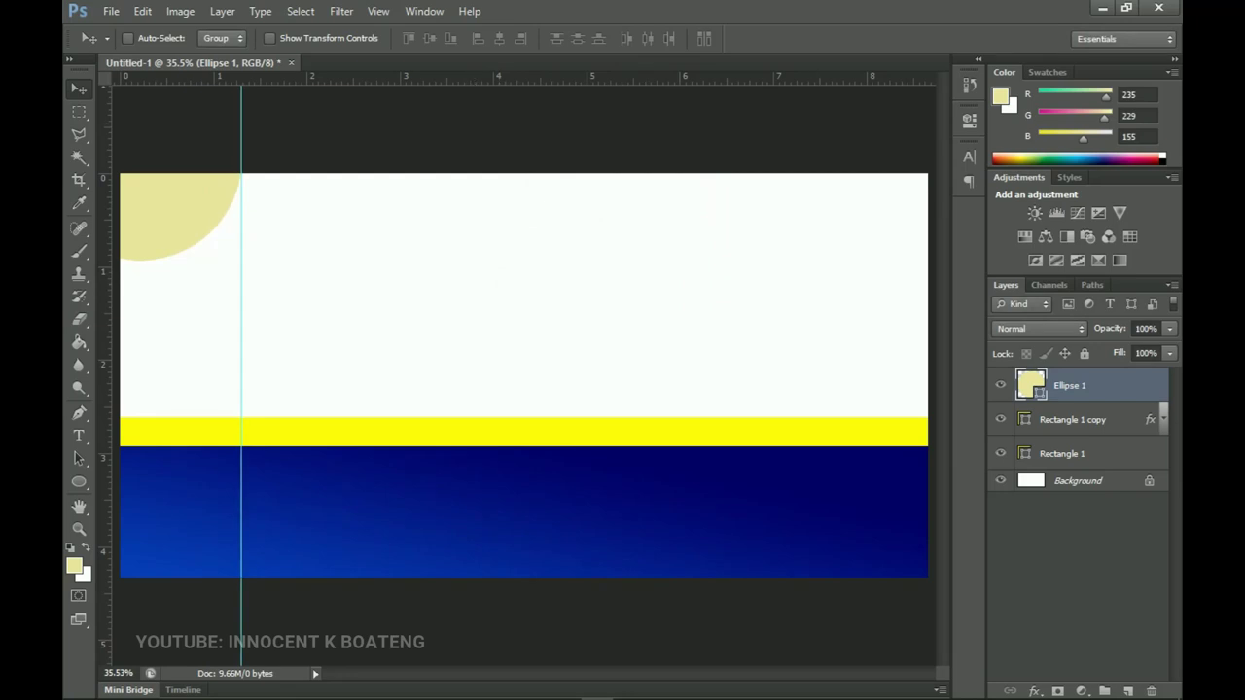
Step: Add a second vertical guide at 85% of the canvas width
left_click(378, 11)
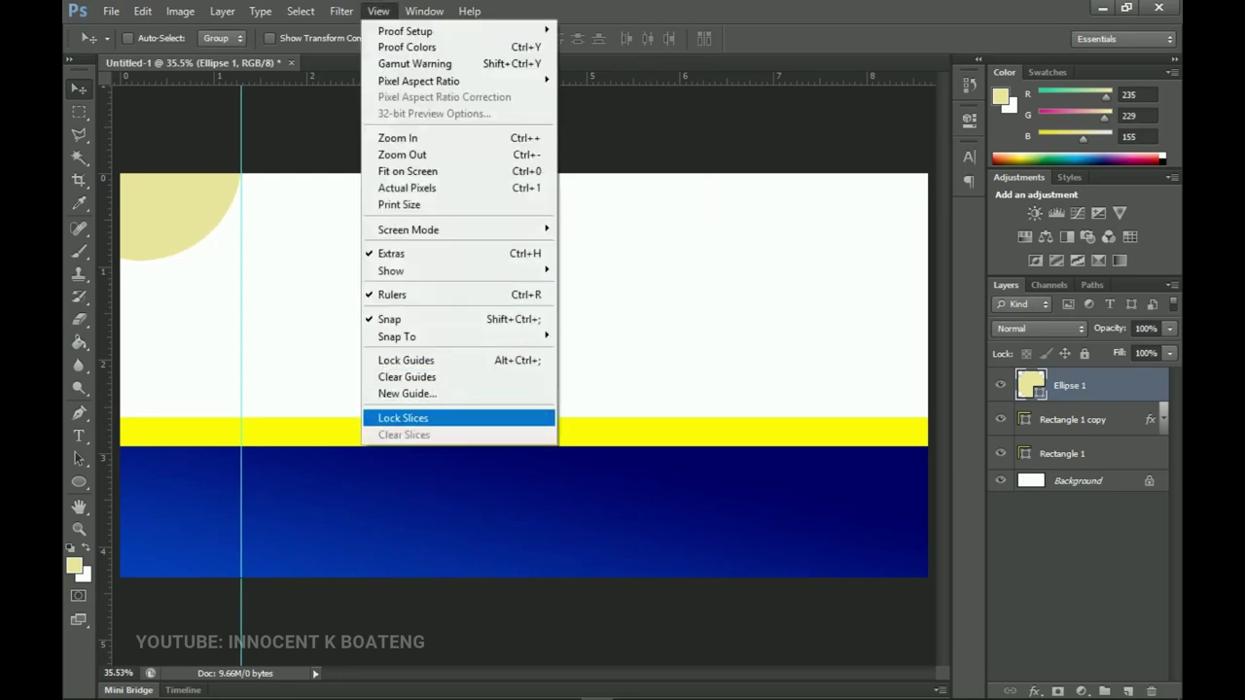
left_click(427, 394)
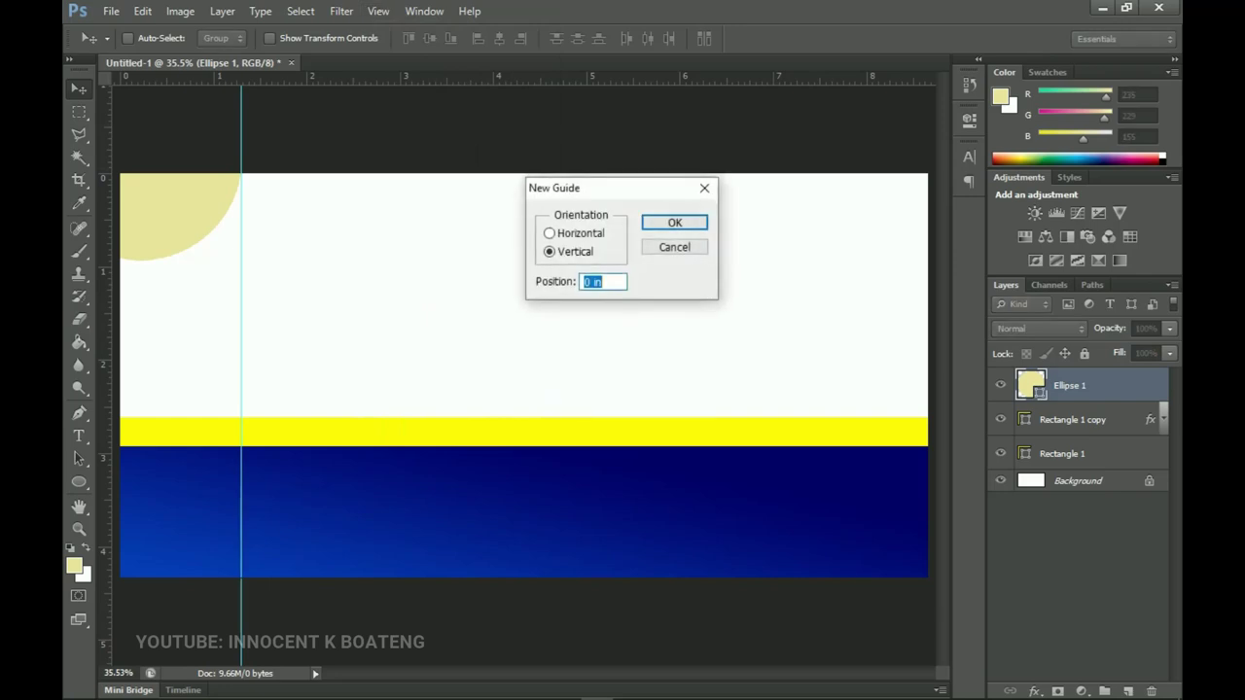
type("85")
key("Return")
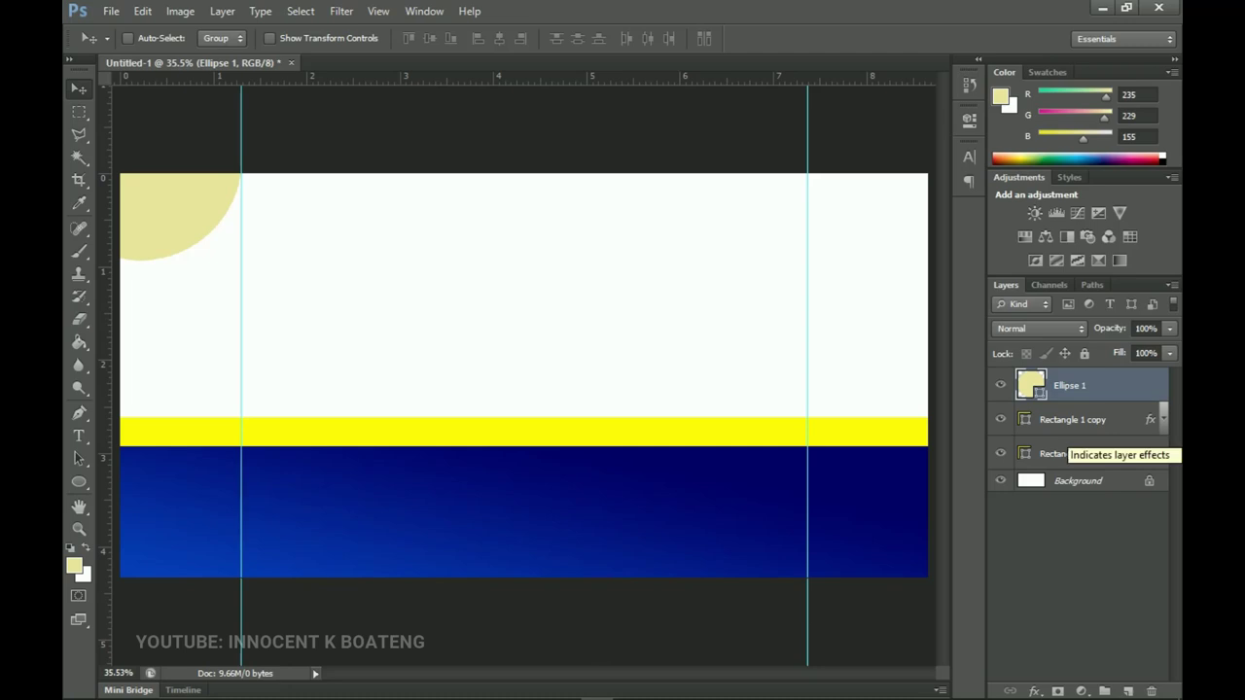
Step: Transfer the blue rectangle's Gradient Overlay to the corner circle and collapse its effects list
left_click_drag(1149, 419, 1150, 387)
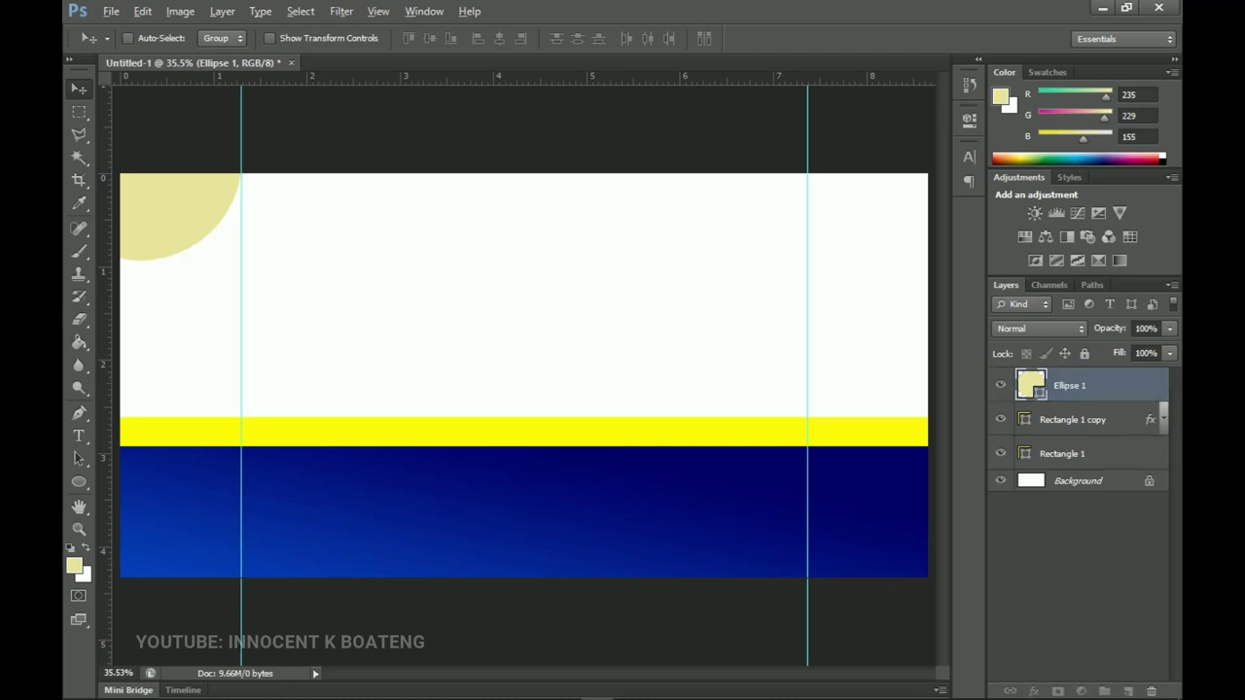
left_click(1163, 385)
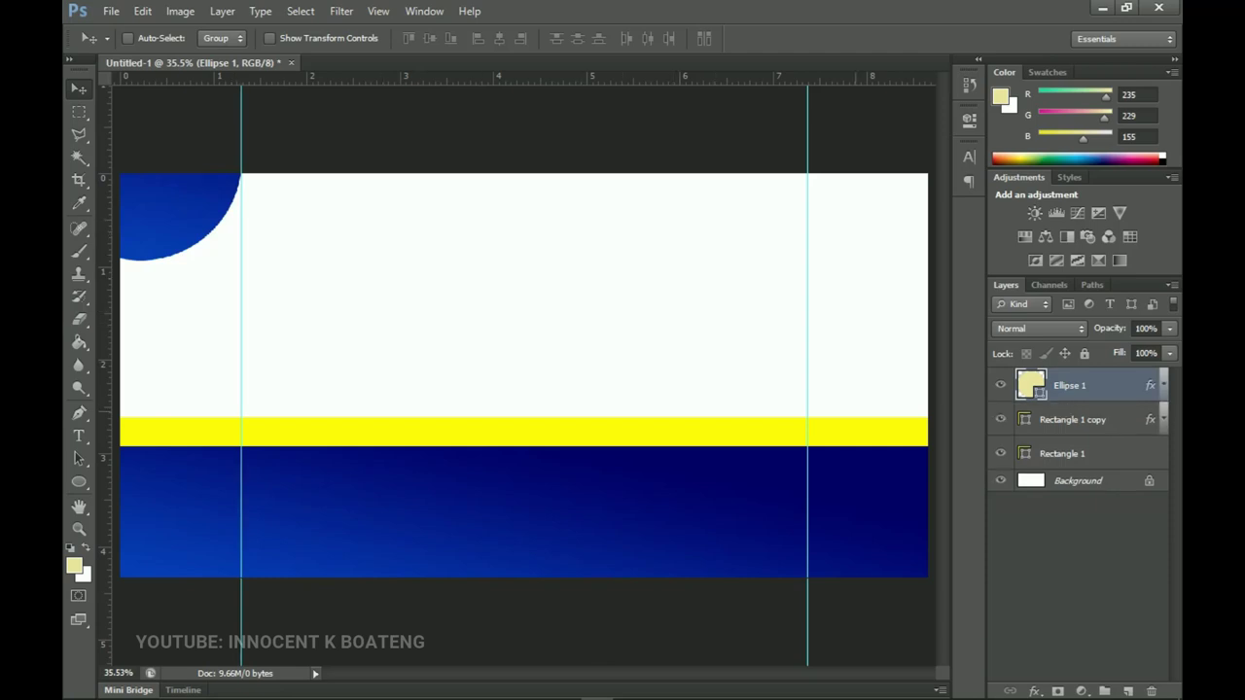
Step: Duplicate the blue circle, shrink the copy and place it at the canvas's left edge, overlapping the lower part of the original
key("ctrl+j")
left_click_drag(201, 196, 164, 285)
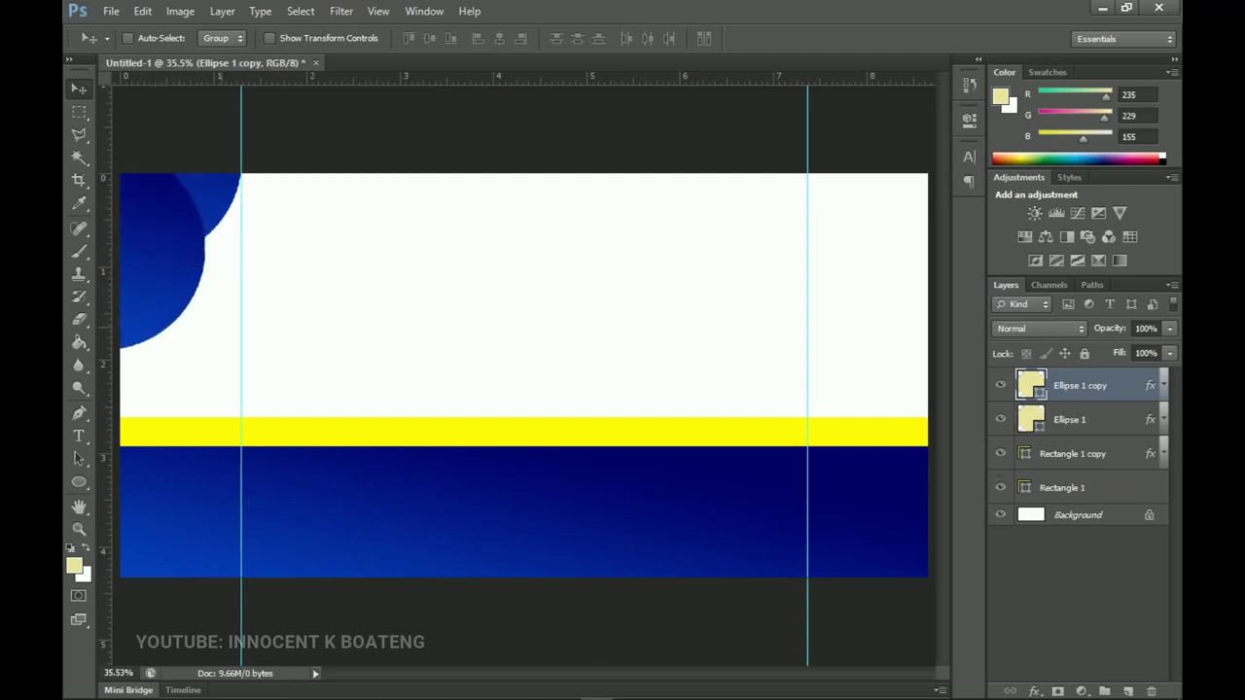
key("ctrl+t")
left_click_drag(205, 349, 169, 313)
key("Return")
left_click_drag(144, 241, 191, 264)
key("ctrl+t")
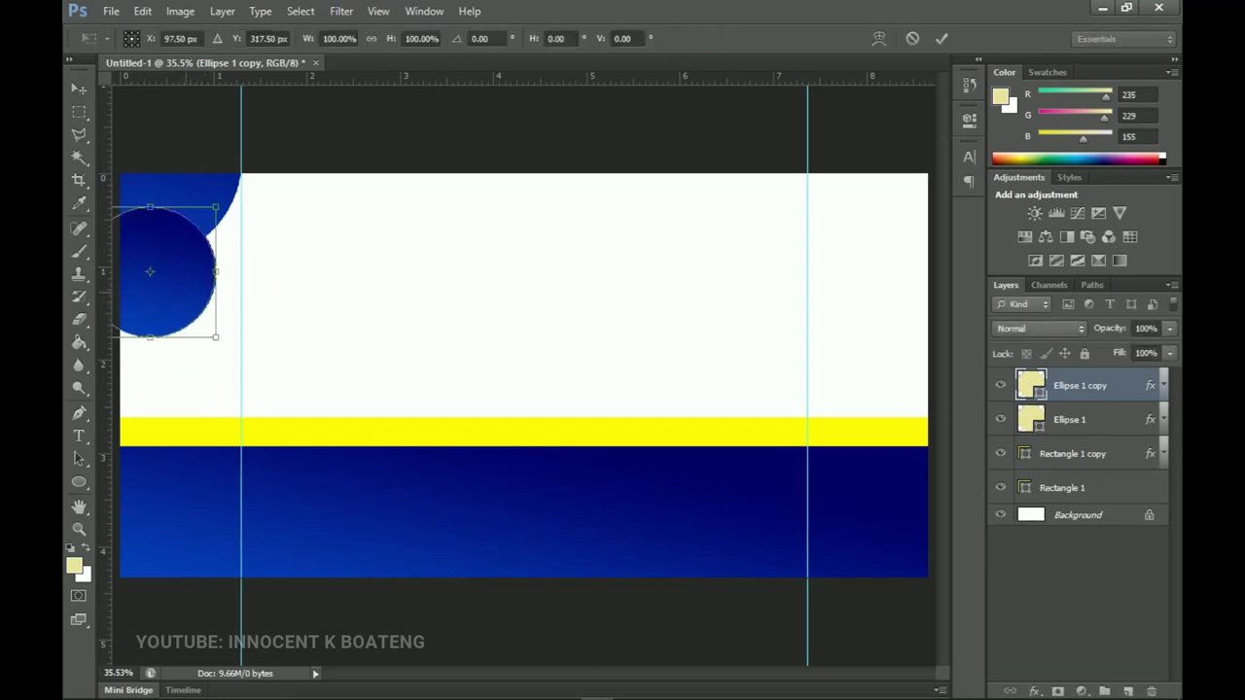
left_click(632, 298)
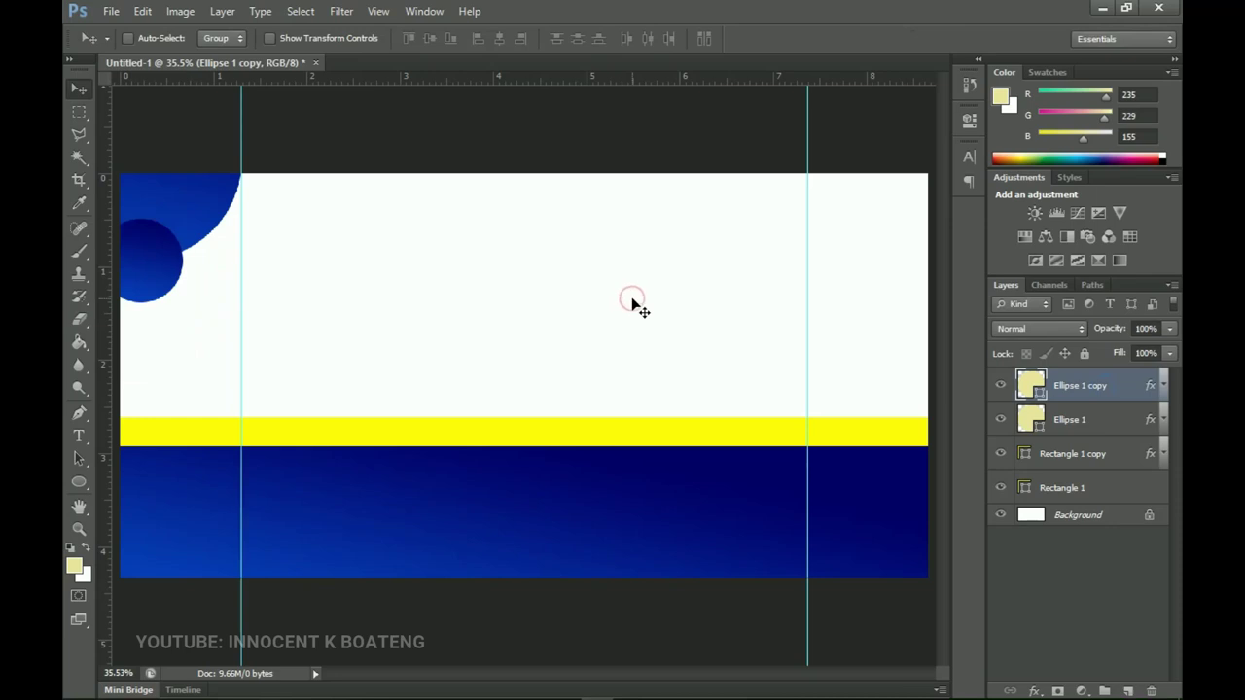
Step: Clear the small circle's layer style and fill it with the blue #0136b2 sampled from the large circle
right_click(1074, 385)
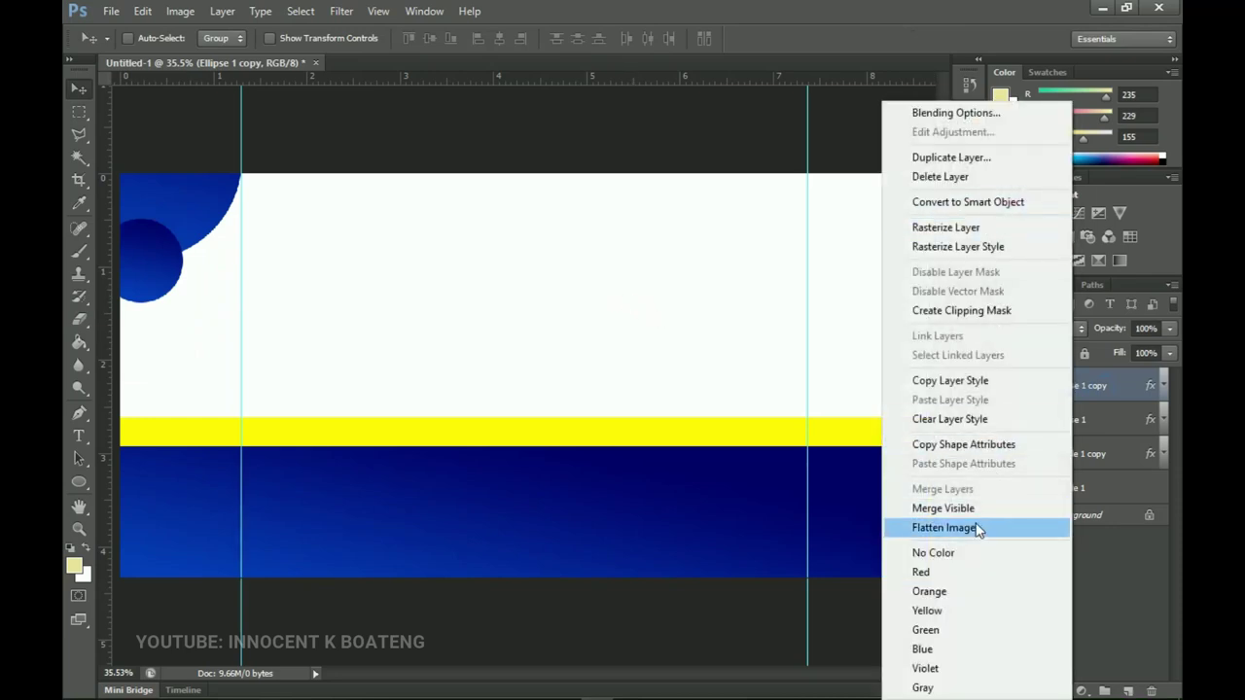
left_click(946, 418)
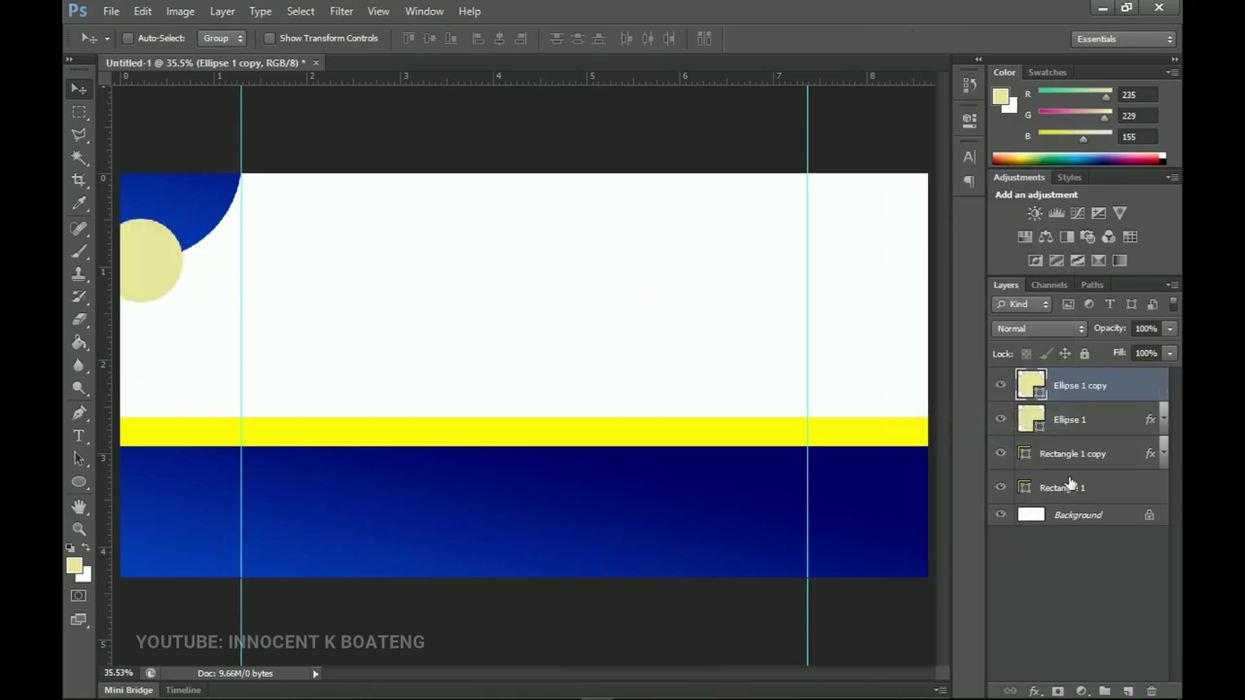
double_click(1036, 392)
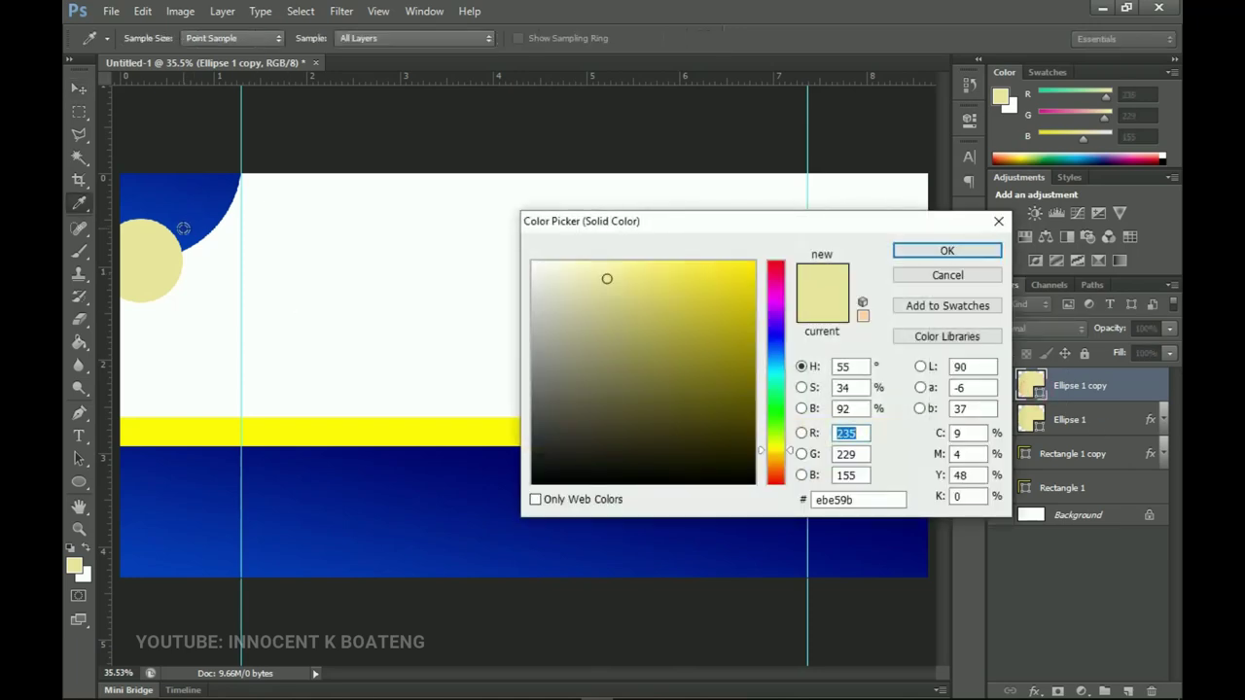
left_click(181, 231)
left_click(976, 255)
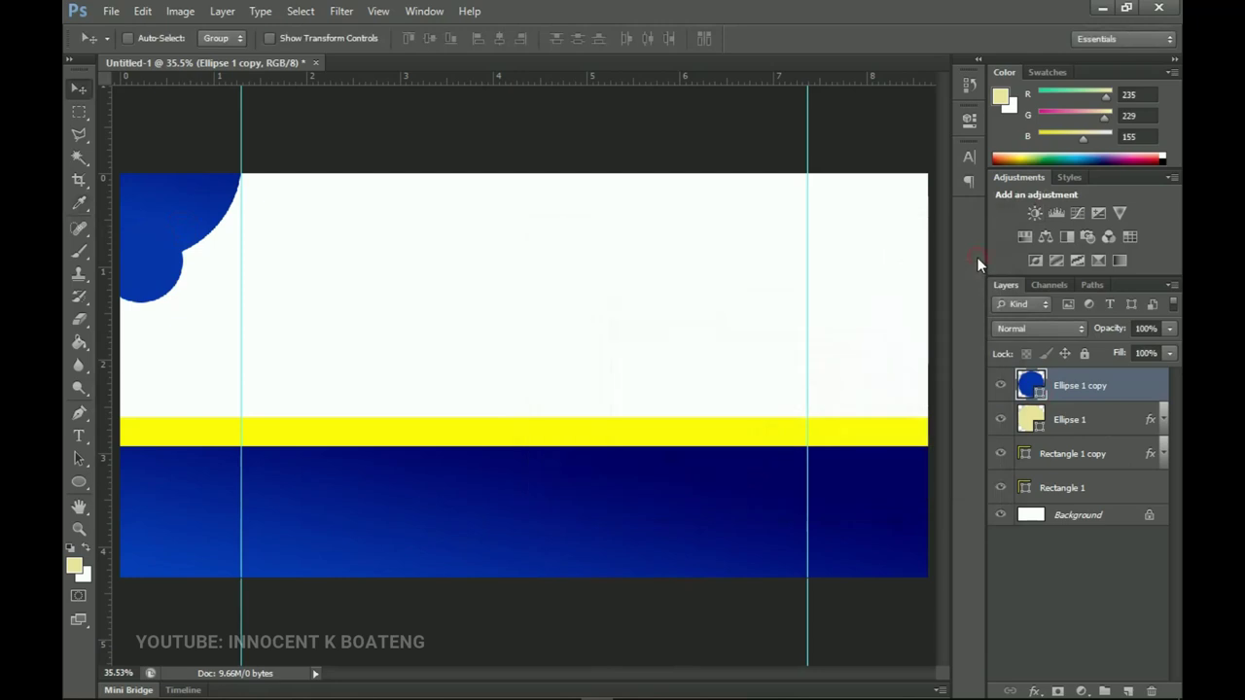
Step: Send the small circle behind the large one and reposition it at the left canvas edge, enlarged to 138.52%
key("ctrl+bracketleft")
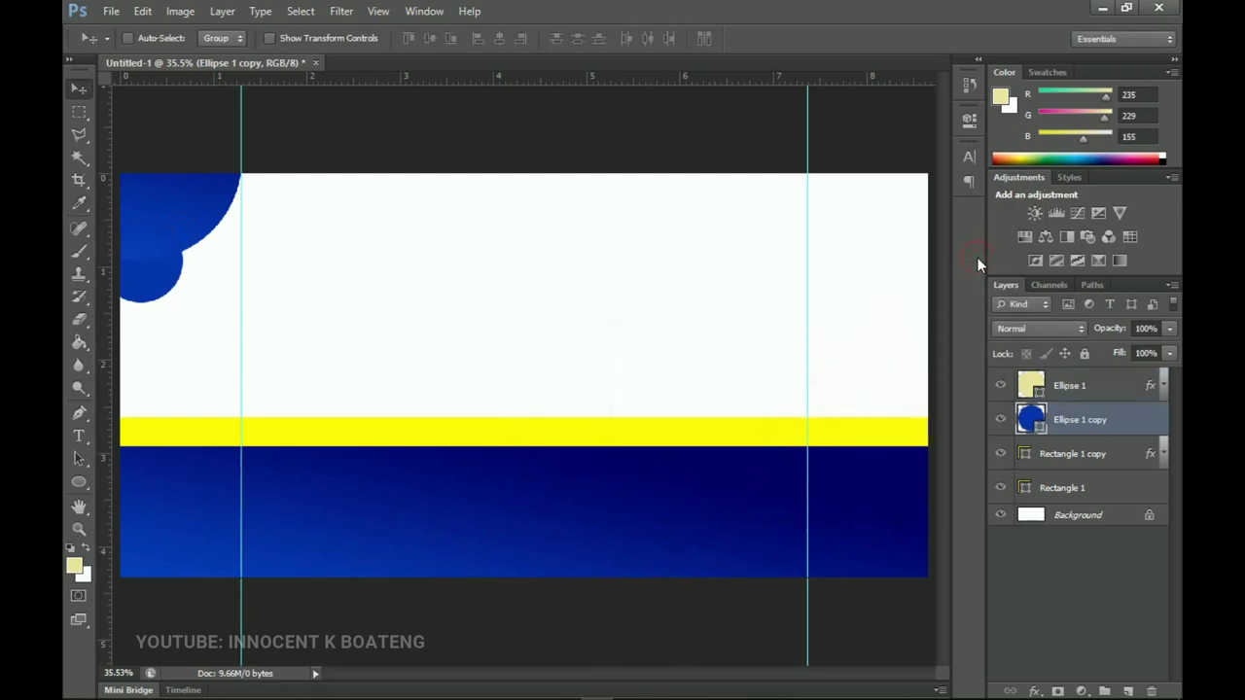
left_click_drag(141, 276, 156, 269)
key("ctrl+t")
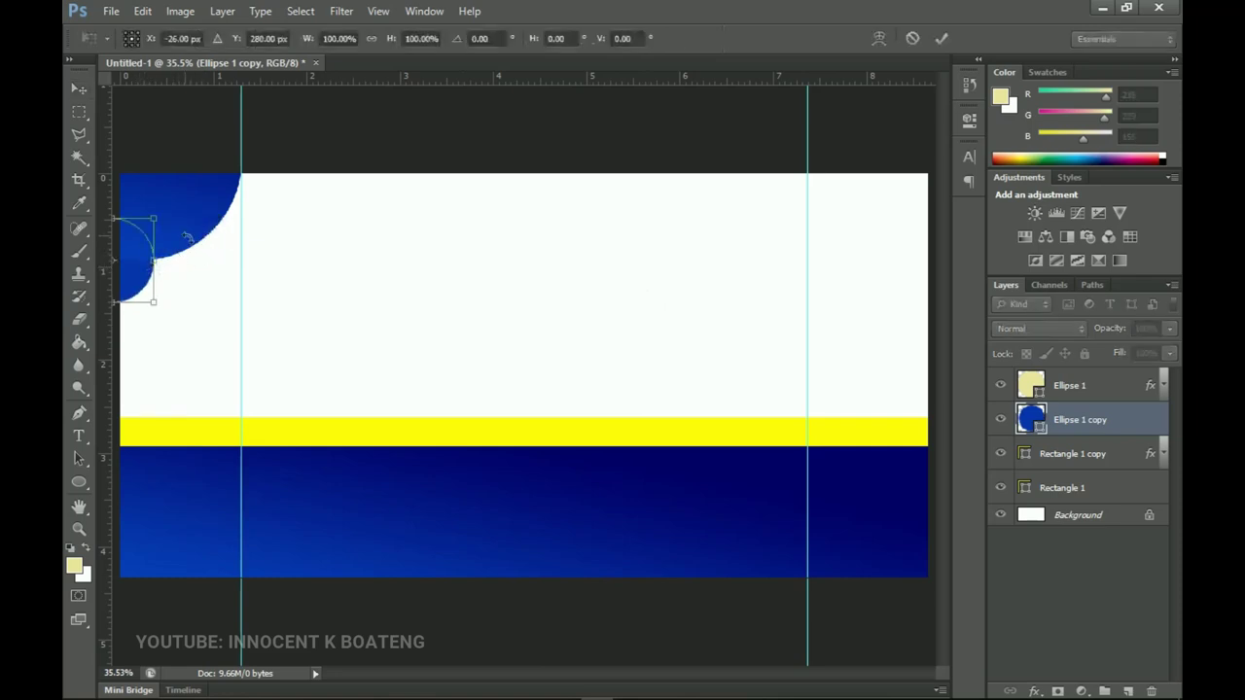
left_click_drag(156, 216, 183, 208)
double_click(142, 262)
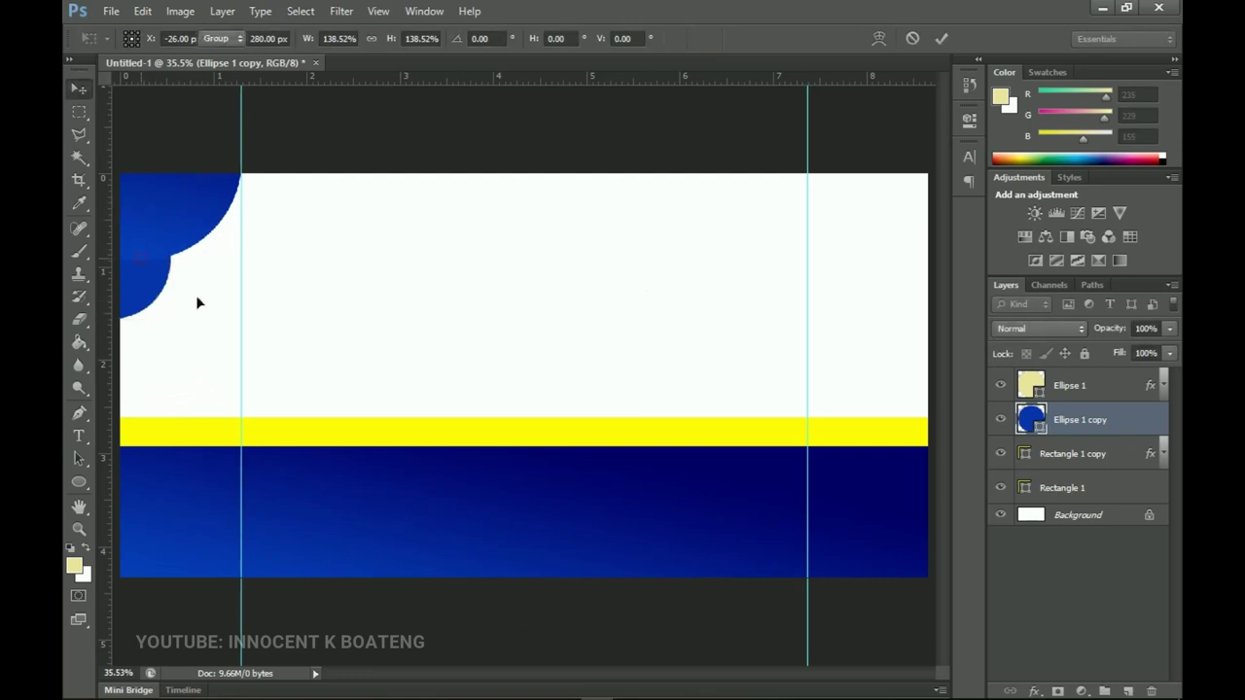
left_click_drag(179, 305, 172, 285)
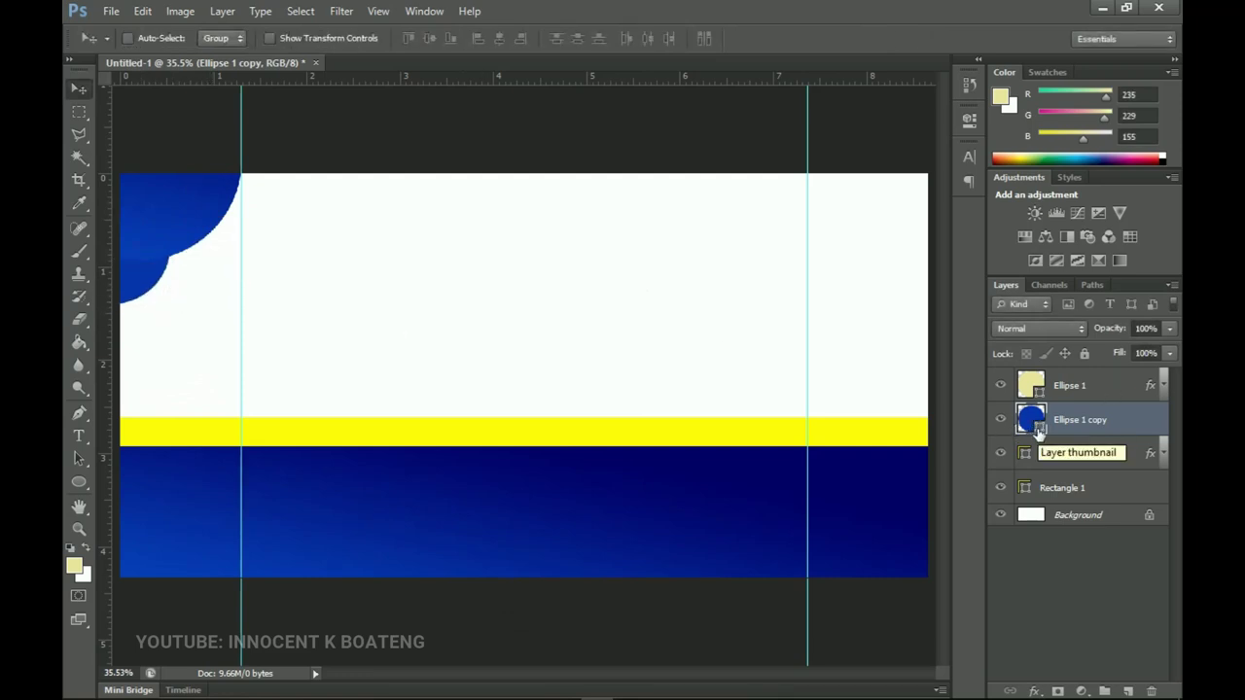
Step: Recolour the small circle with the blue #013ebc sampled near the large circle's lower edge
double_click(1034, 418)
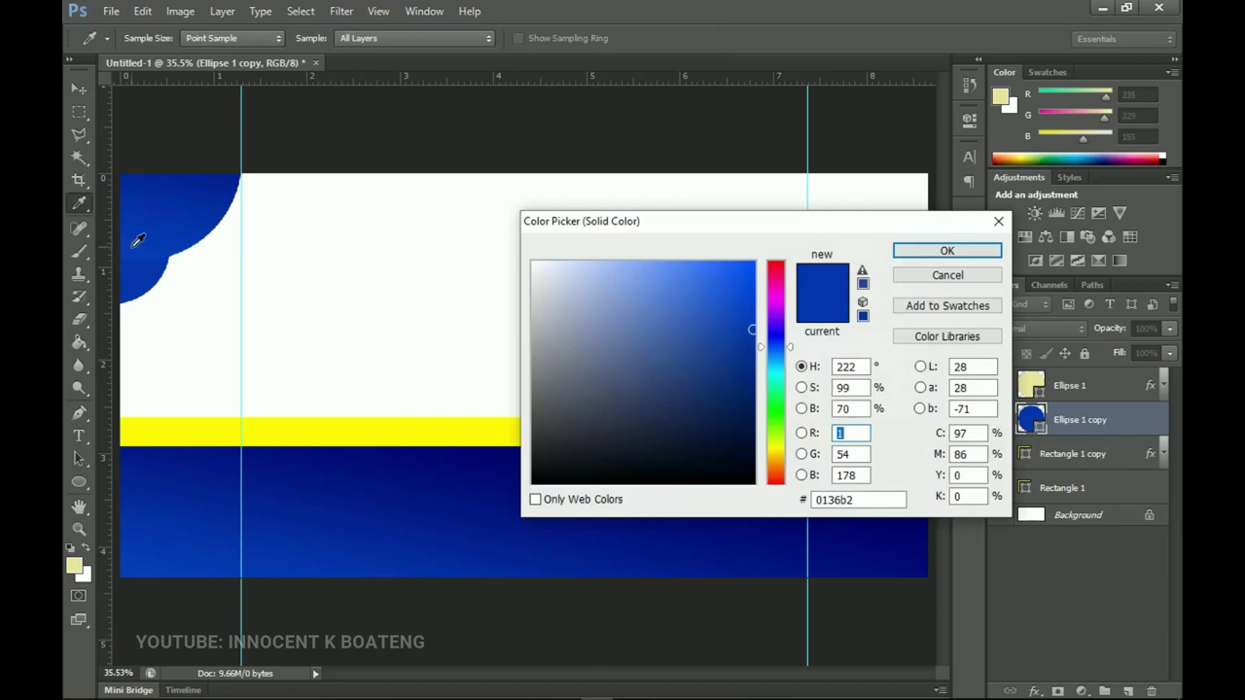
left_click(146, 244)
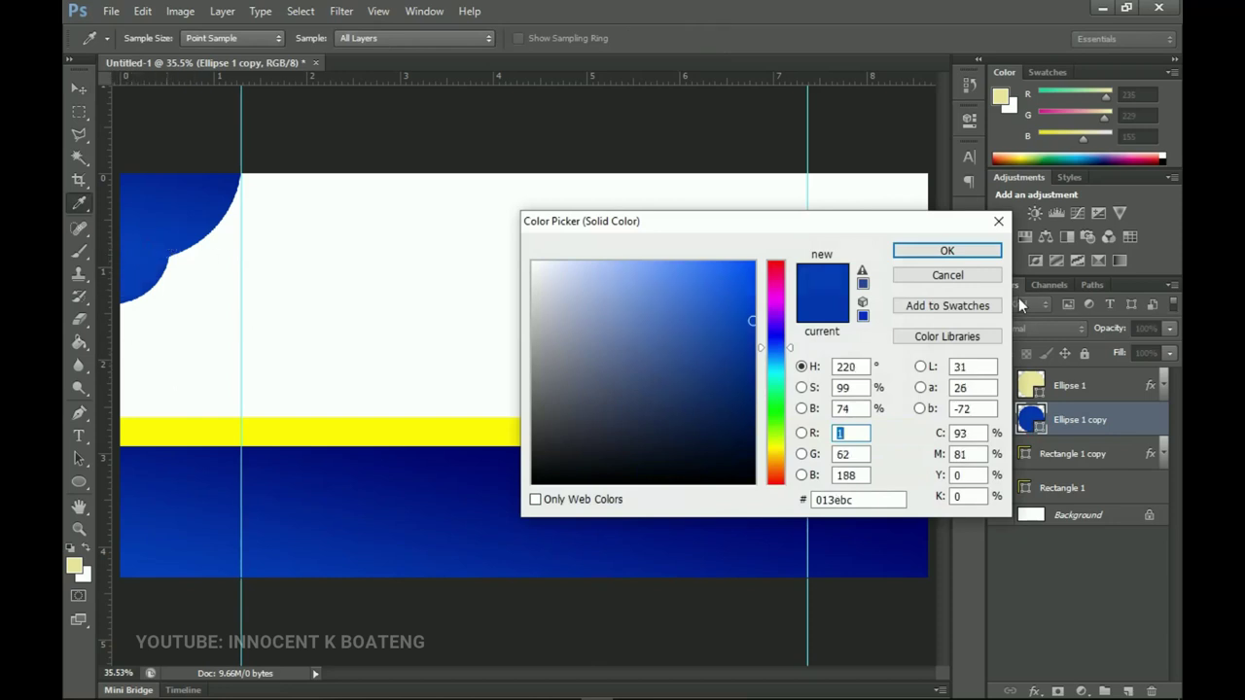
left_click(946, 250)
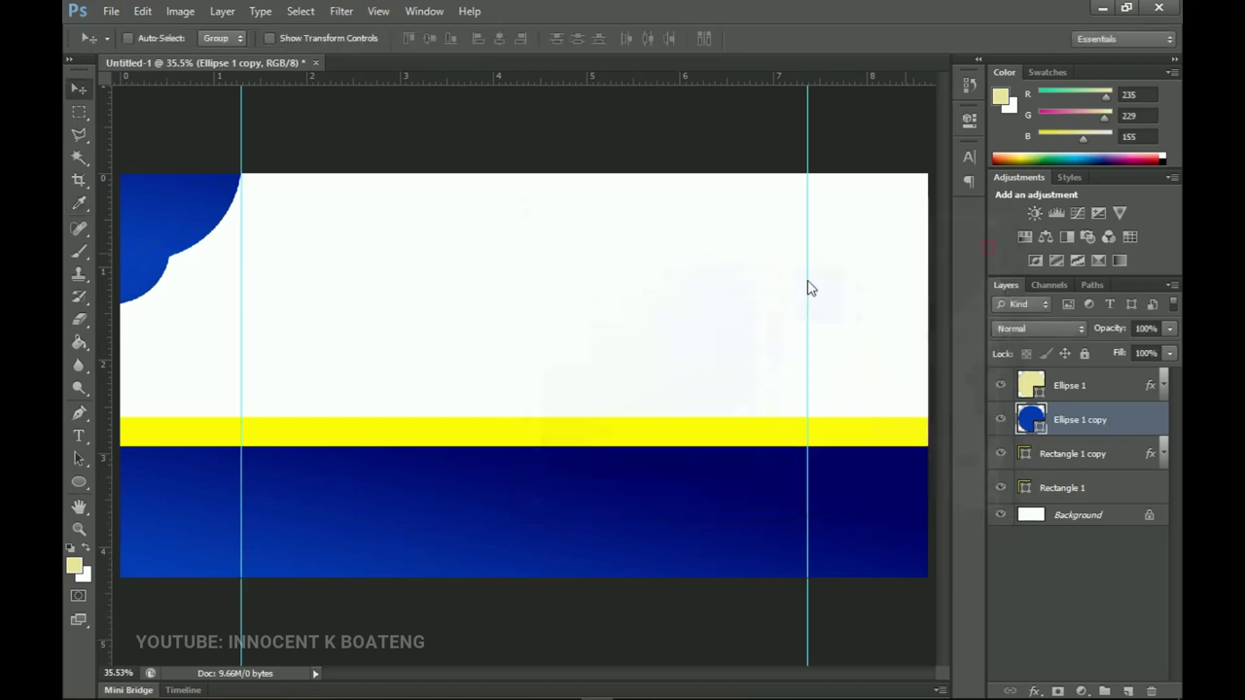
Step: Group the two corner circles and duplicate the group
left_click(1086, 392, "shift")
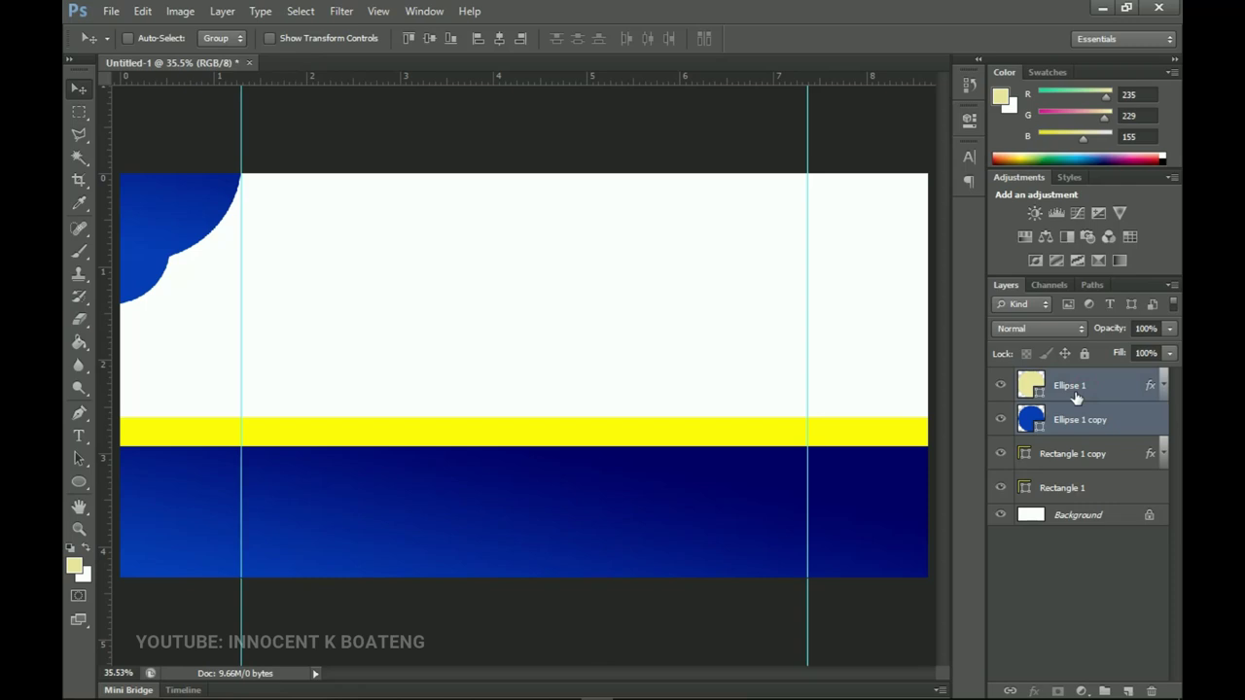
key("ctrl+g")
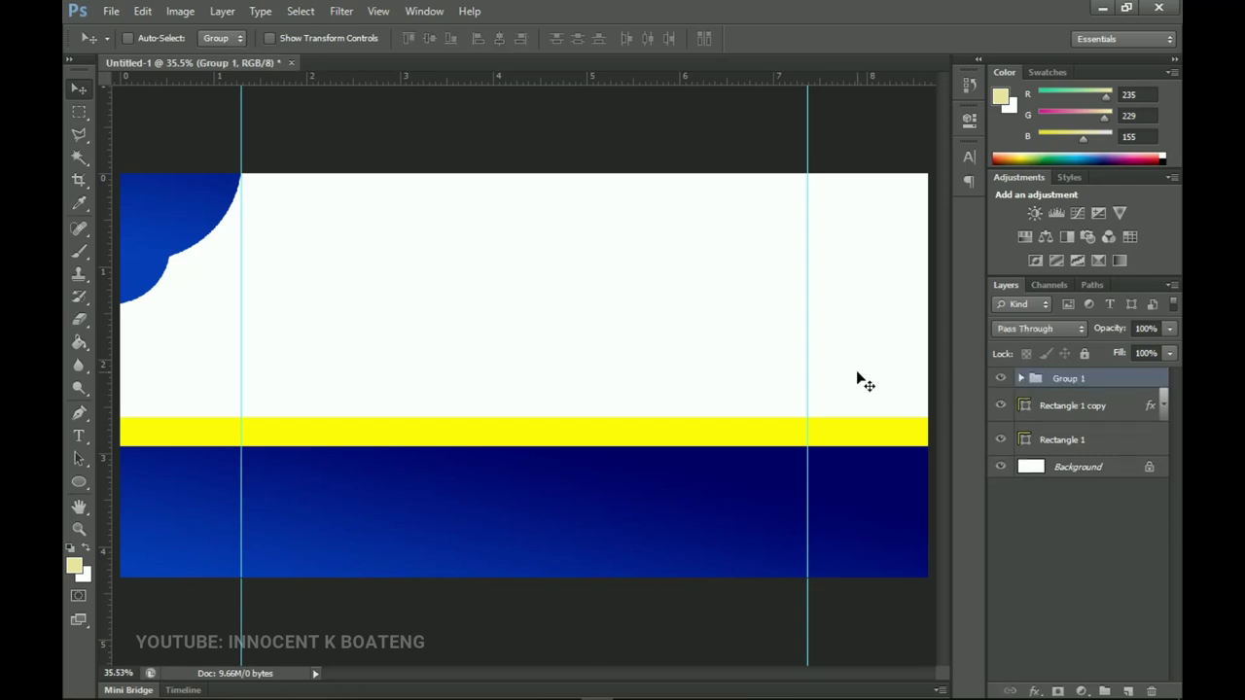
key("ctrl+j")
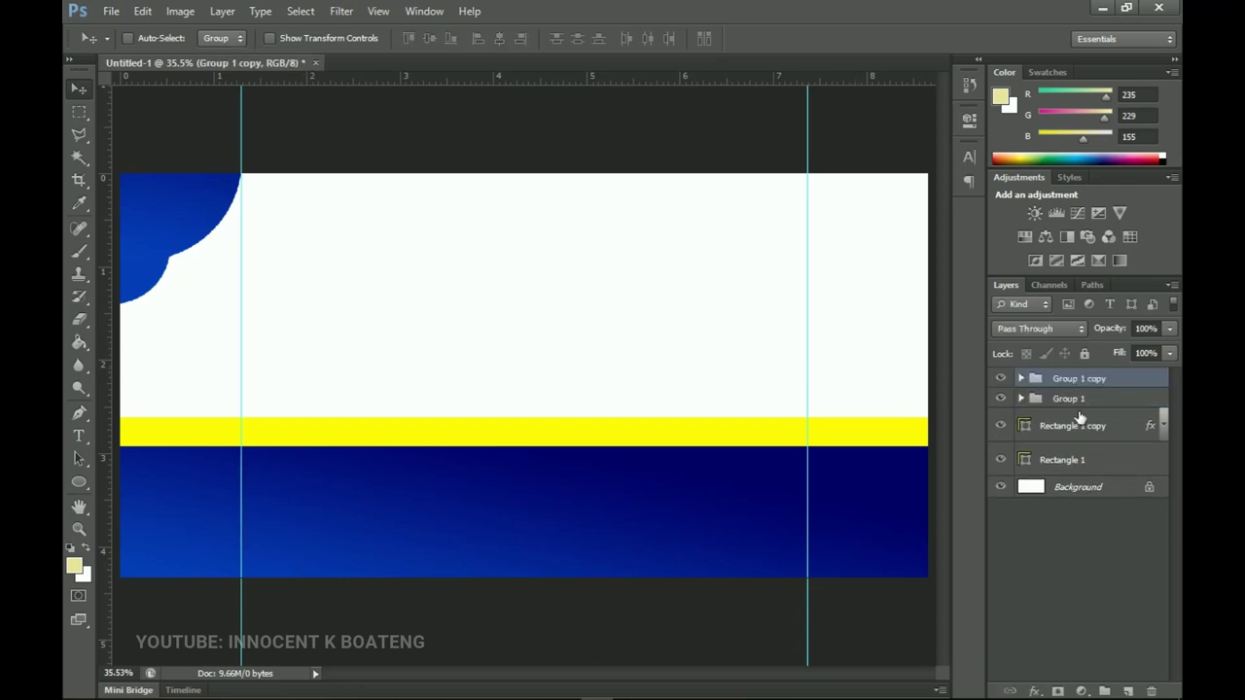
Step: Flip the copied circle group horizontally and move it to the canvas's upper-right corner so its edge meets the 85% guide
key("ctrl+t")
right_click(203, 277)
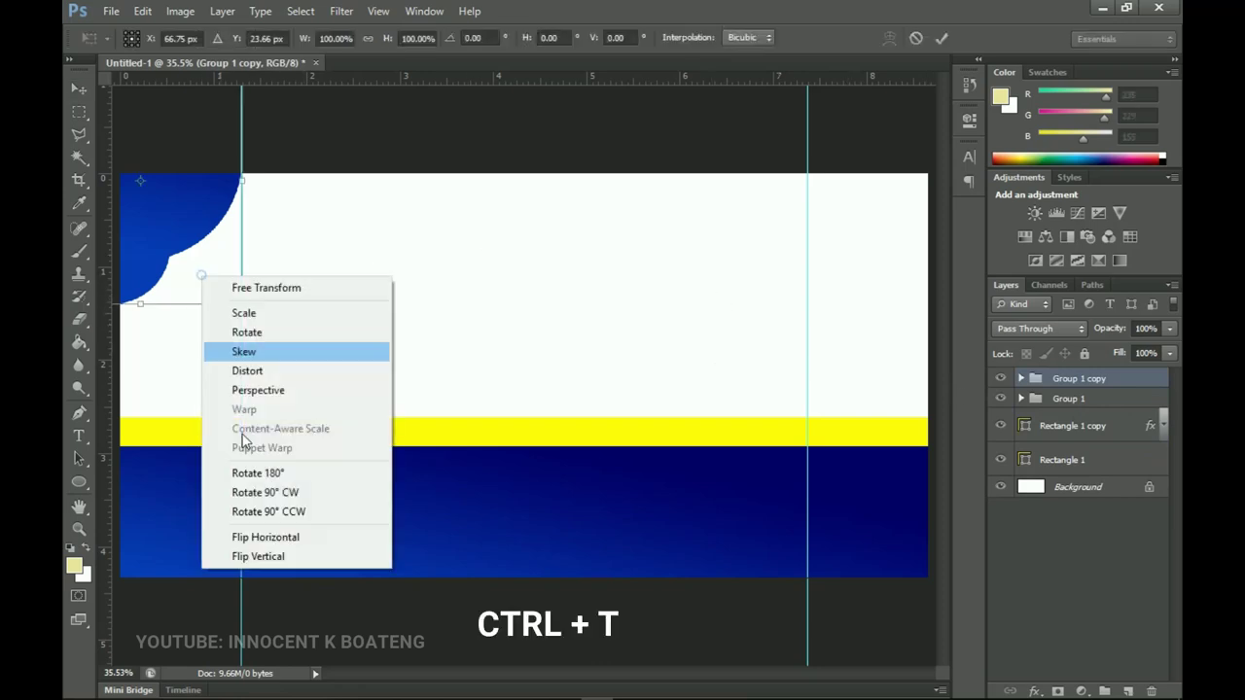
left_click(295, 537)
key("Return")
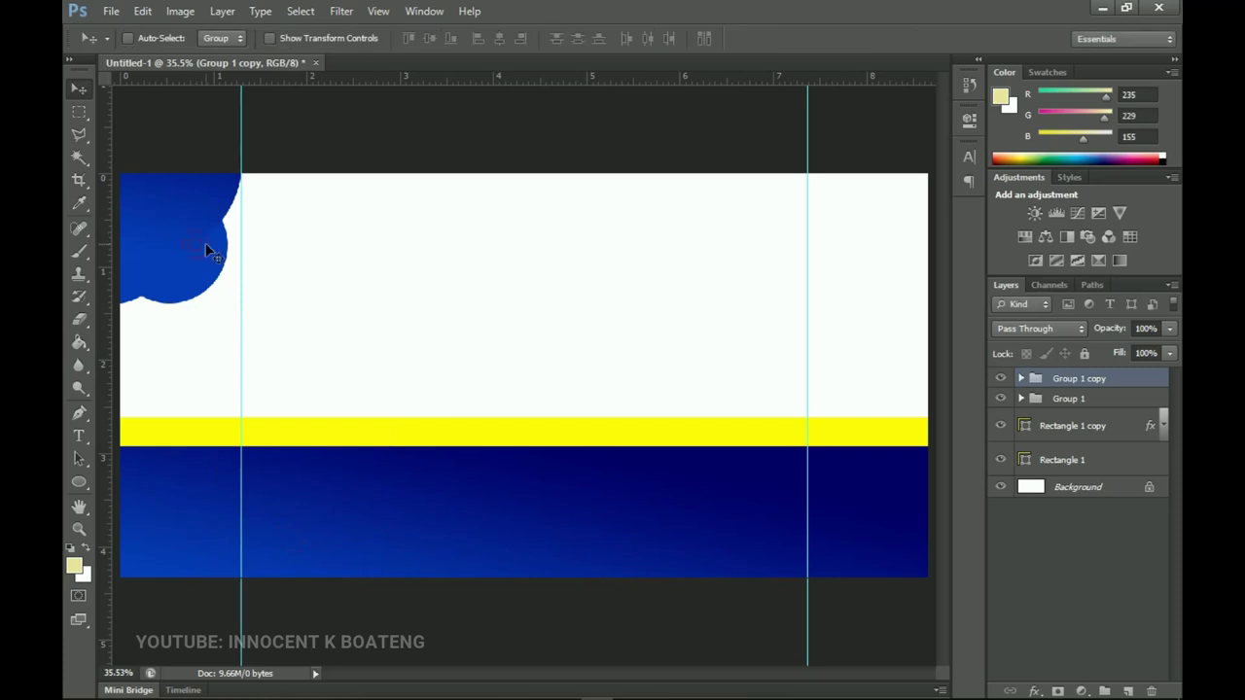
left_click_drag(212, 239, 873, 221)
key("Right")
key("Right")
key("Right")
key("Right")
key("Right")
key("Right")
key("Right")
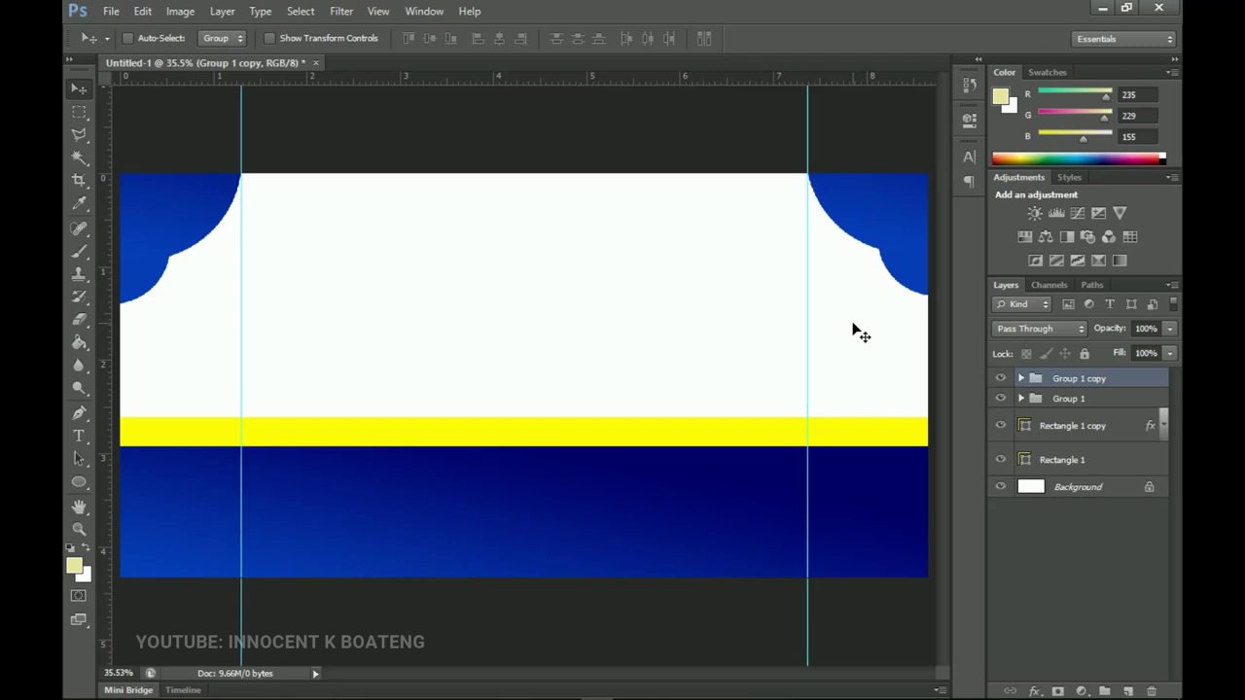
Step: Start a new text layer in the upper white area with the font set to Alex Brush
left_click(80, 438)
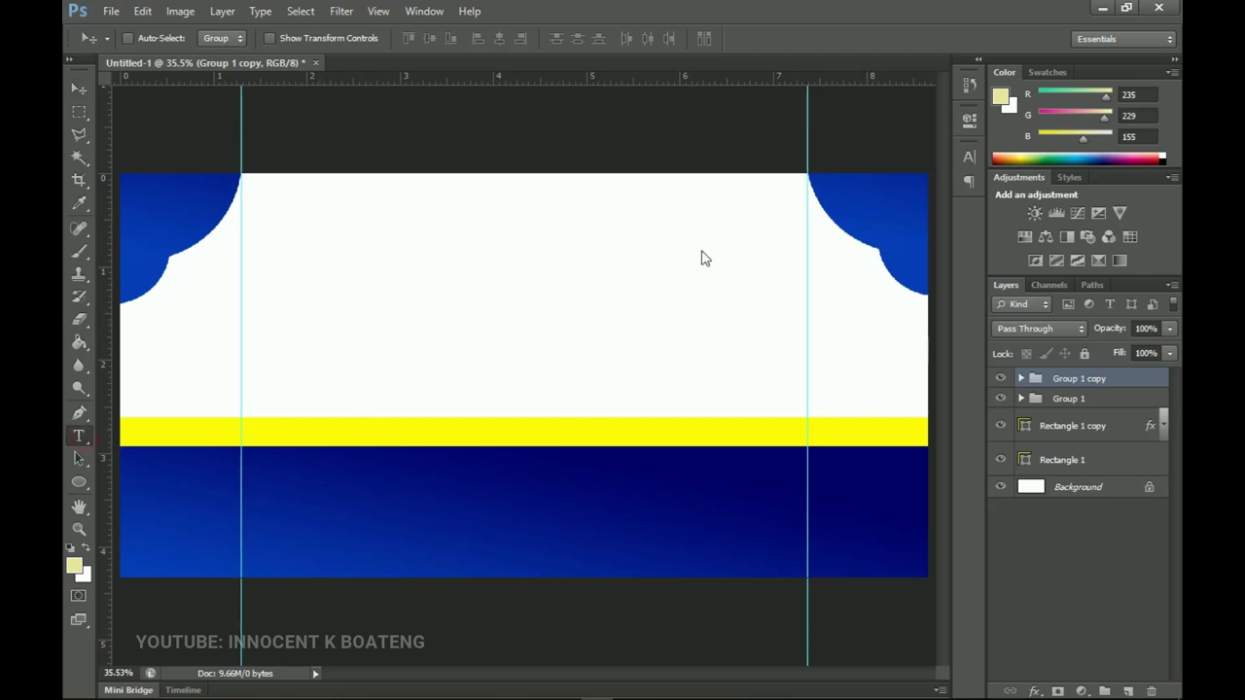
left_click(439, 228)
left_click(201, 39)
type("Alex Brush")
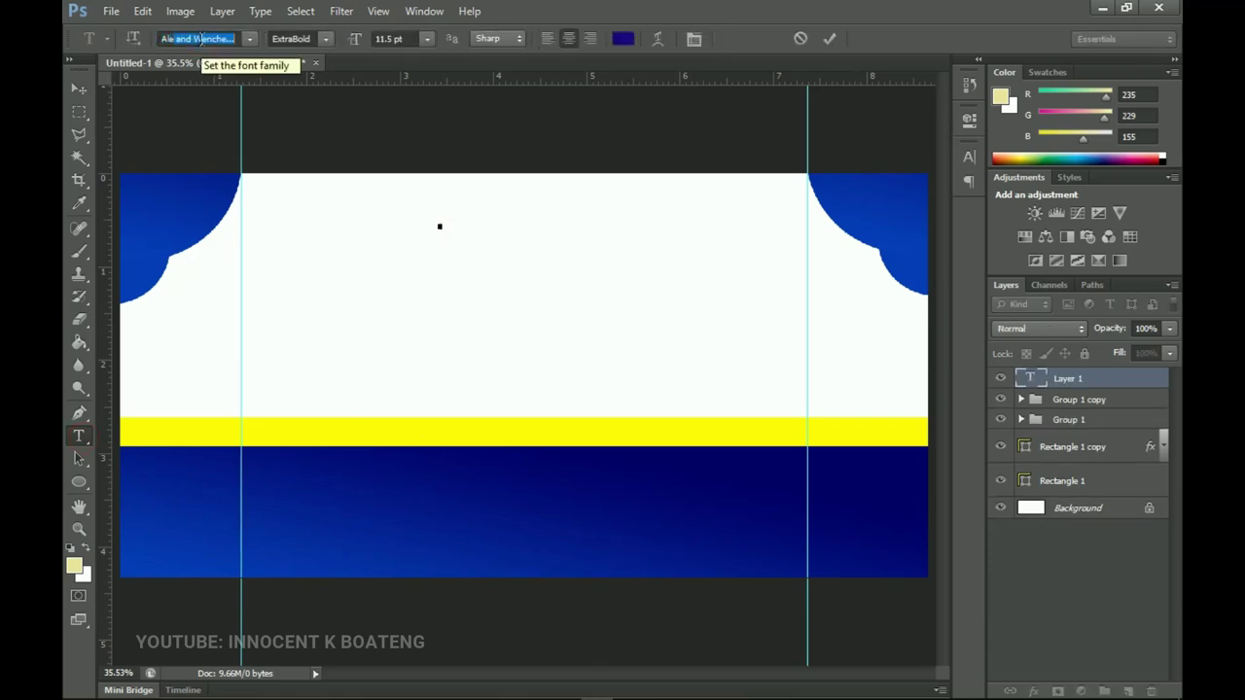
key("Return")
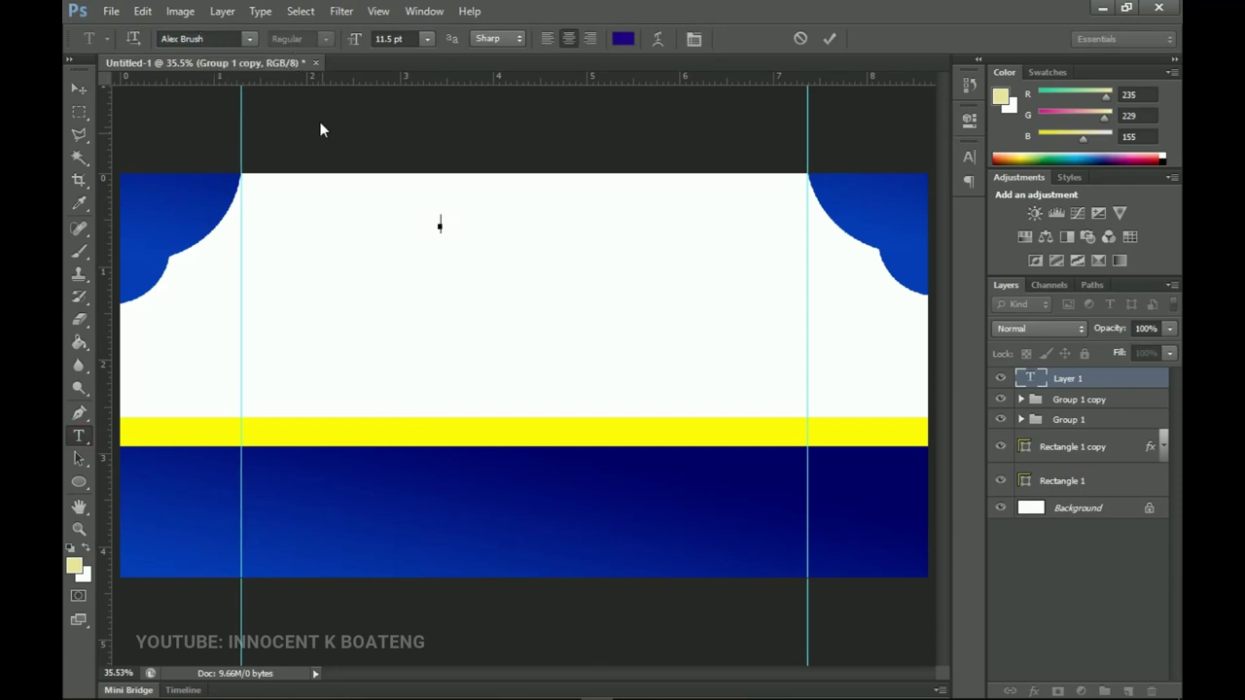
Step: Copy the line "Special Invitation" from the Notepad text file and paste it into the new text layer in Photoshop
mouse_move(602, 695)
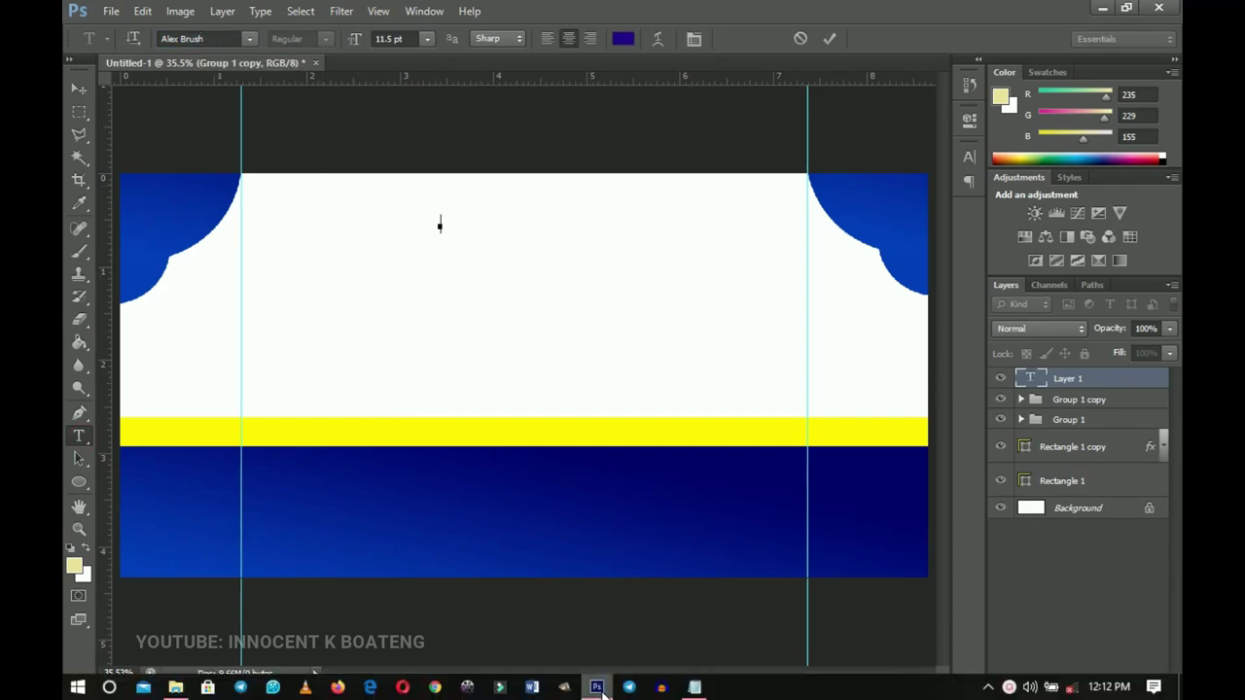
left_click(694, 687)
left_click(220, 50)
key("shift+Home")
key("ctrl+c")
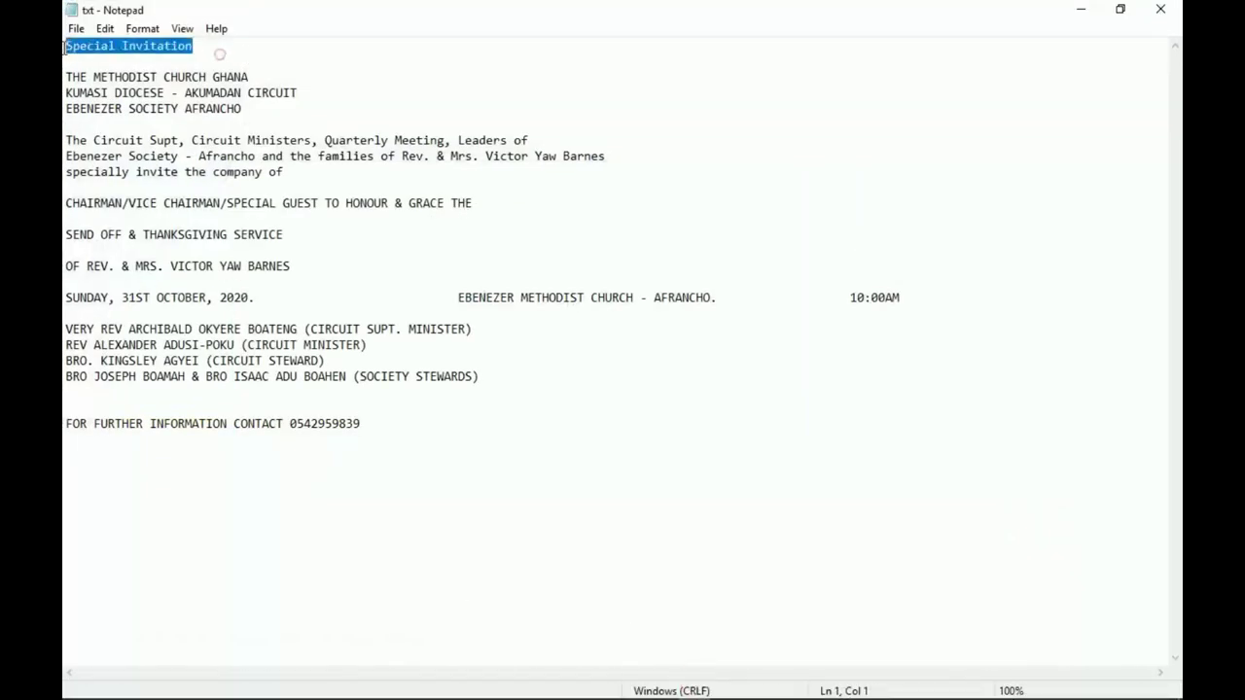
left_click(1079, 9)
key("ctrl+v")
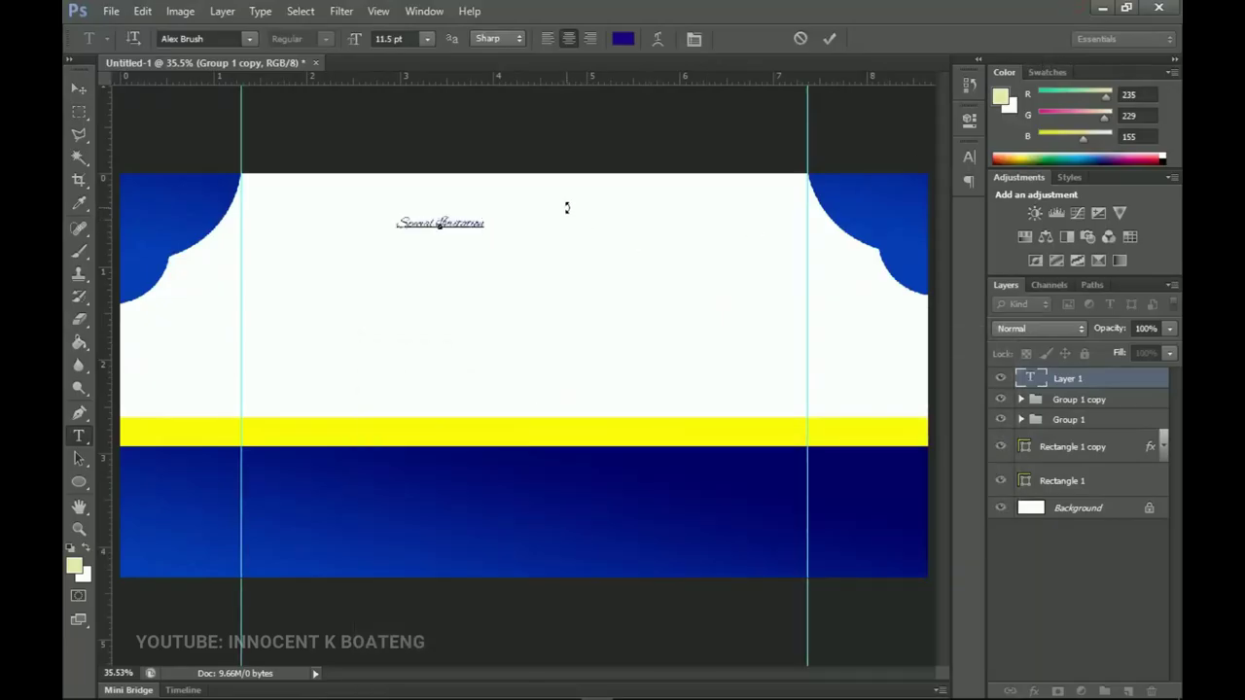
left_click(80, 89)
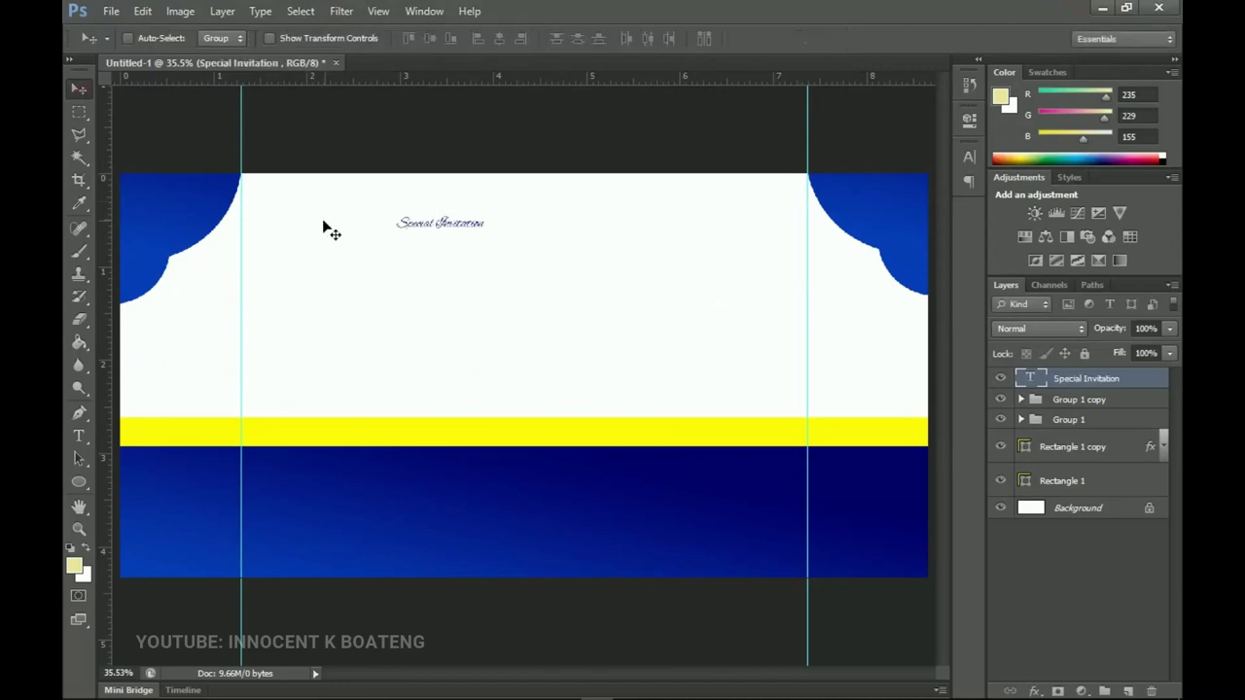
Step: Enlarge the "Special Invitation" heading to about 3 inches wide near the canvas's upper edge and centre it horizontally on the canvas
key("ctrl+t")
left_click_drag(487, 248, 579, 284)
key("Return")
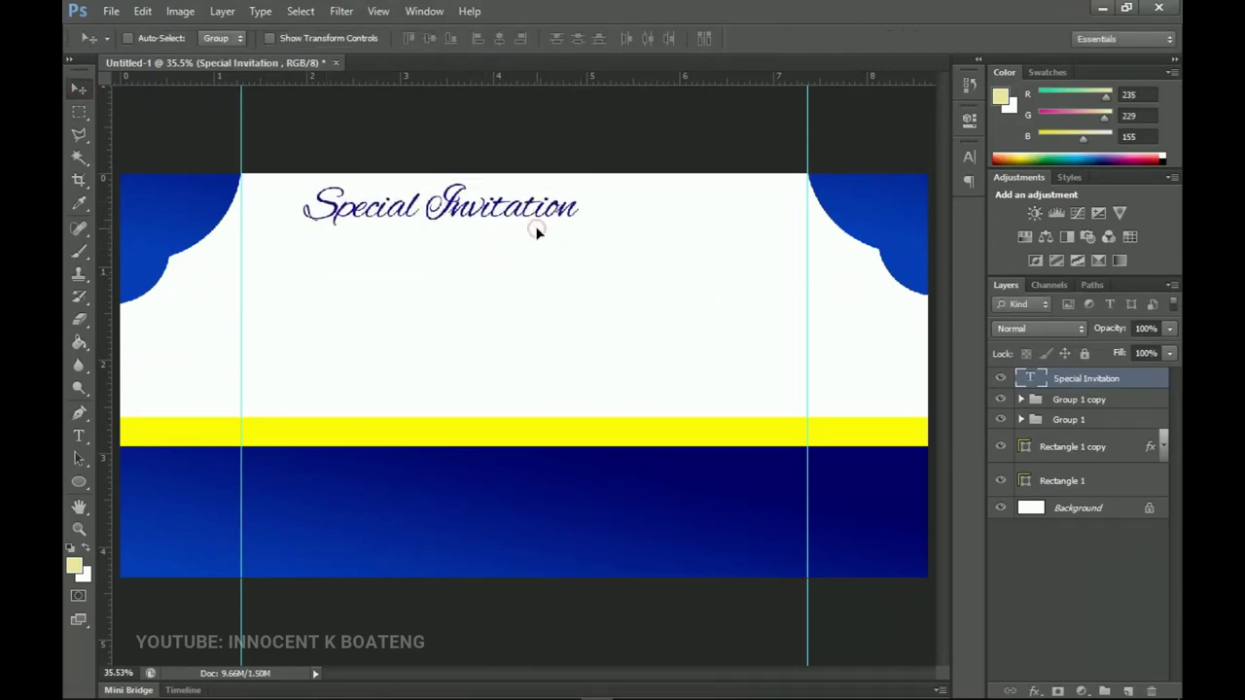
key("ctrl+a")
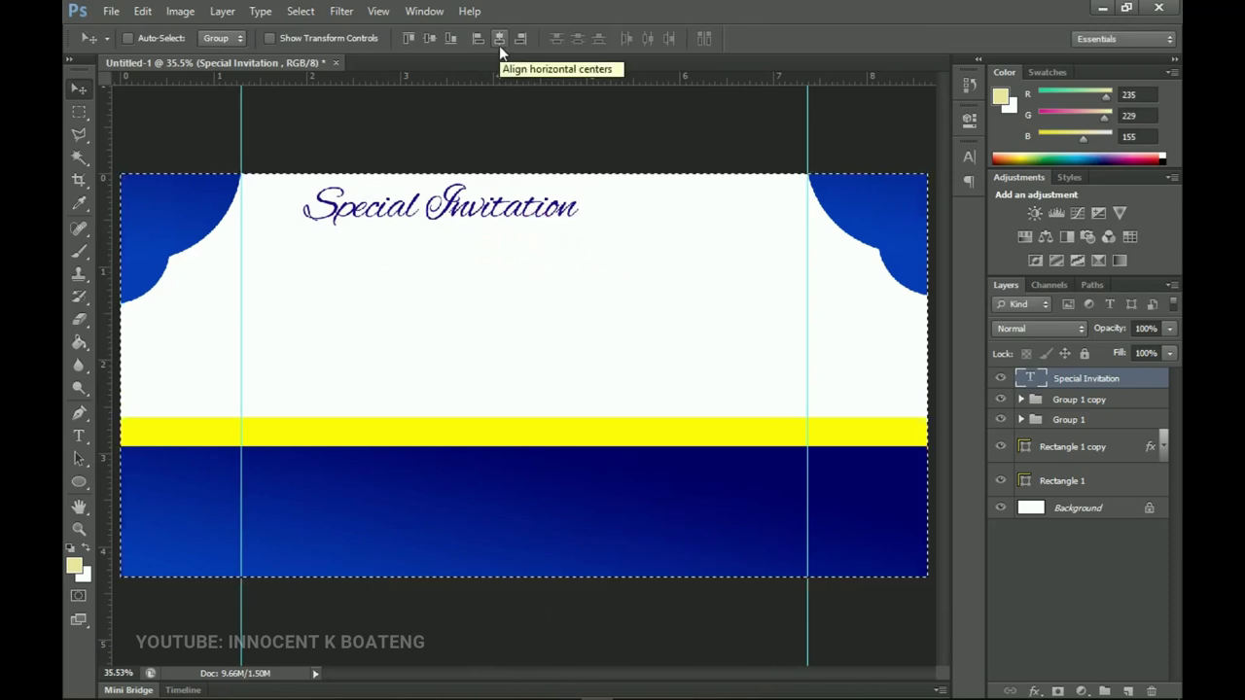
left_click(499, 44)
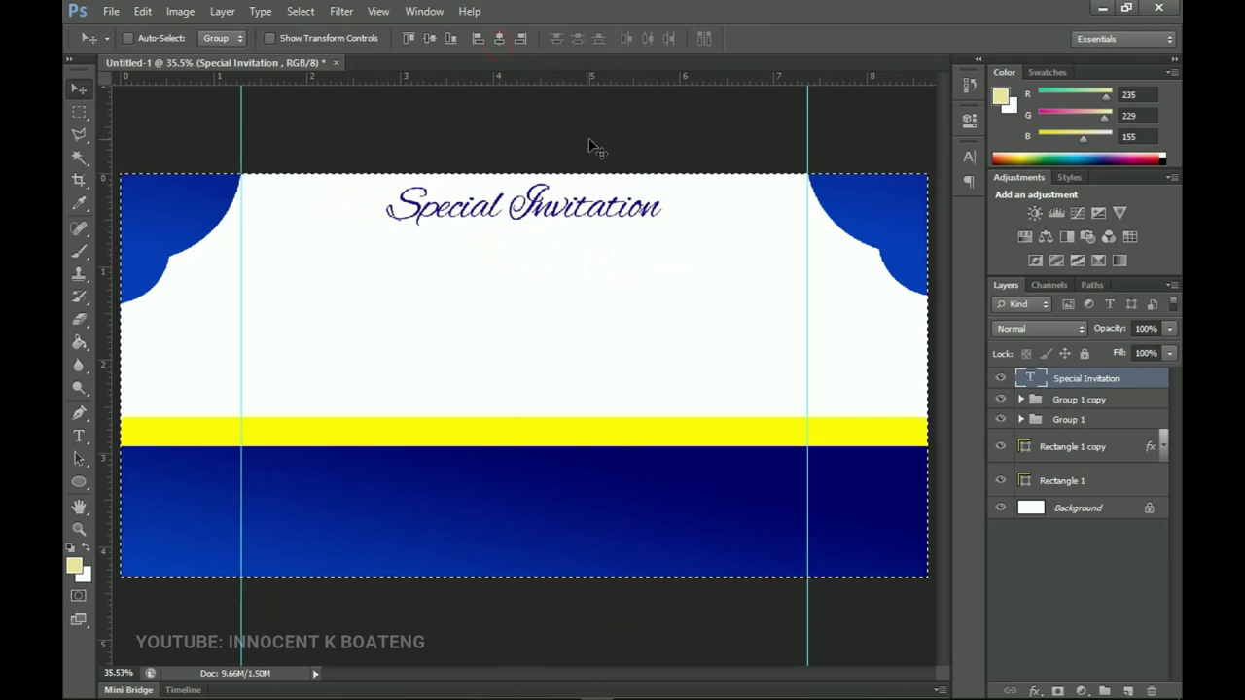
key("ctrl+d")
Step: Scale the "Special Invitation" heading down about its centre in two passes, the second to about 86%
key("ctrl+t")
left_click_drag(657, 284, 592, 257)
key("a")
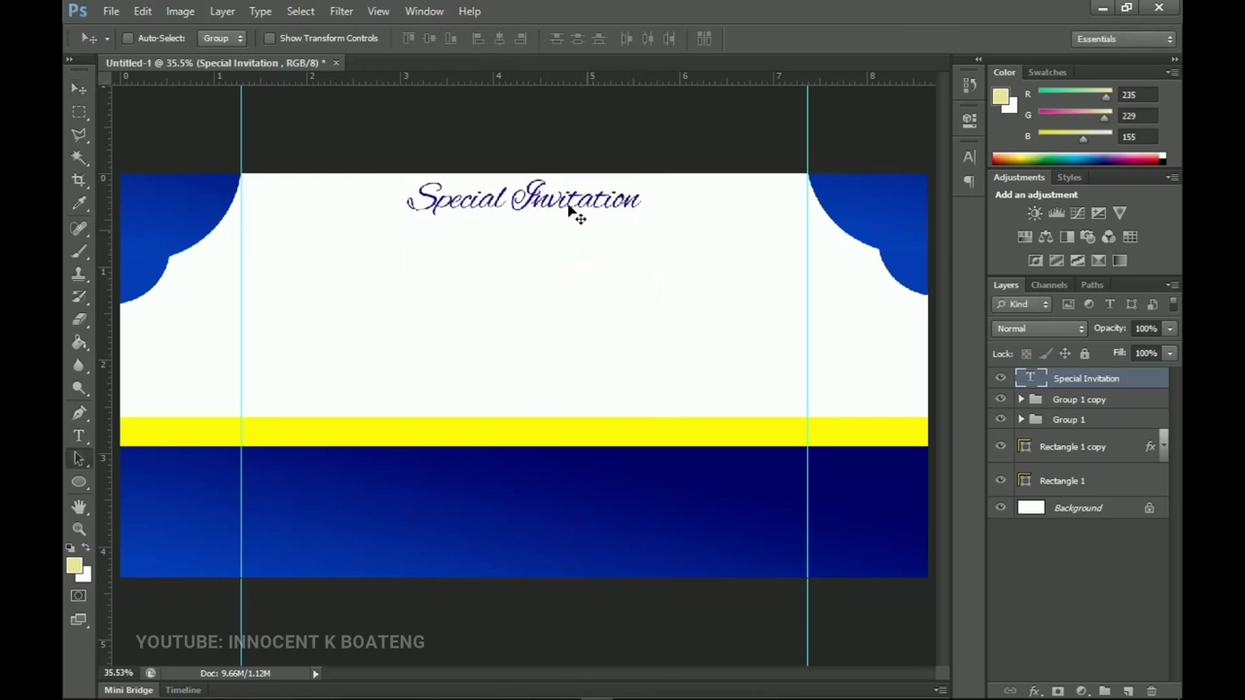
key("ctrl+plus")
key("ctrl+t")
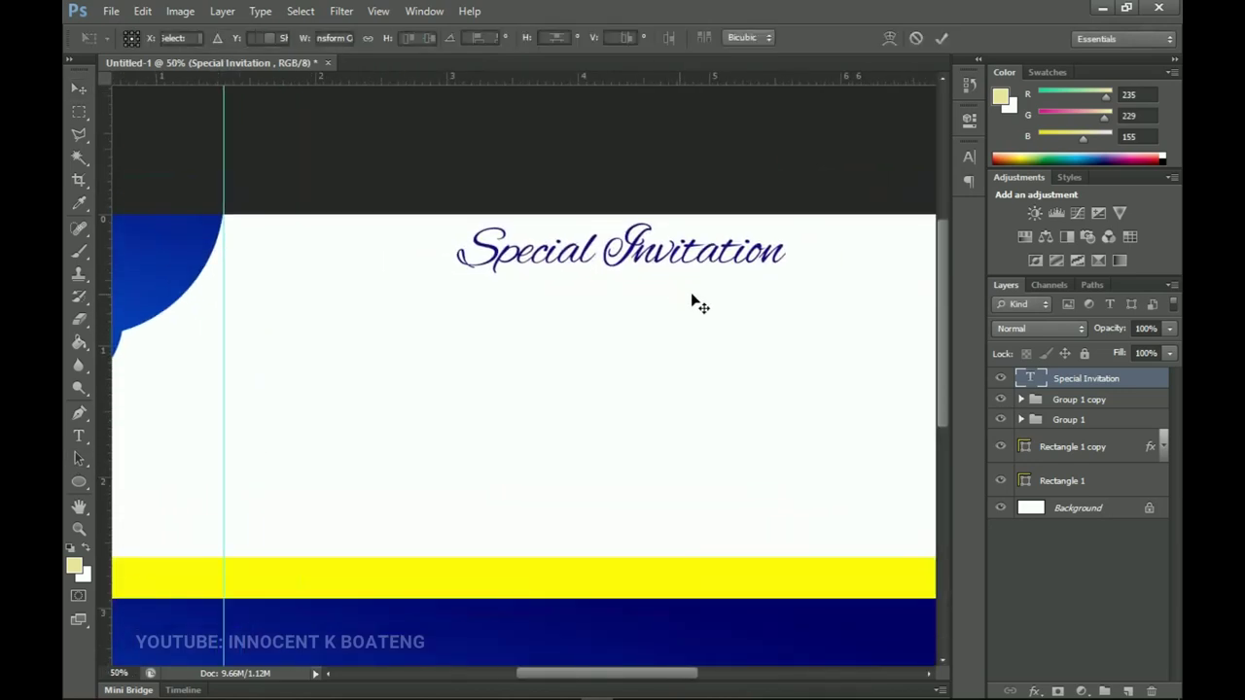
left_click_drag(784, 339, 764, 334)
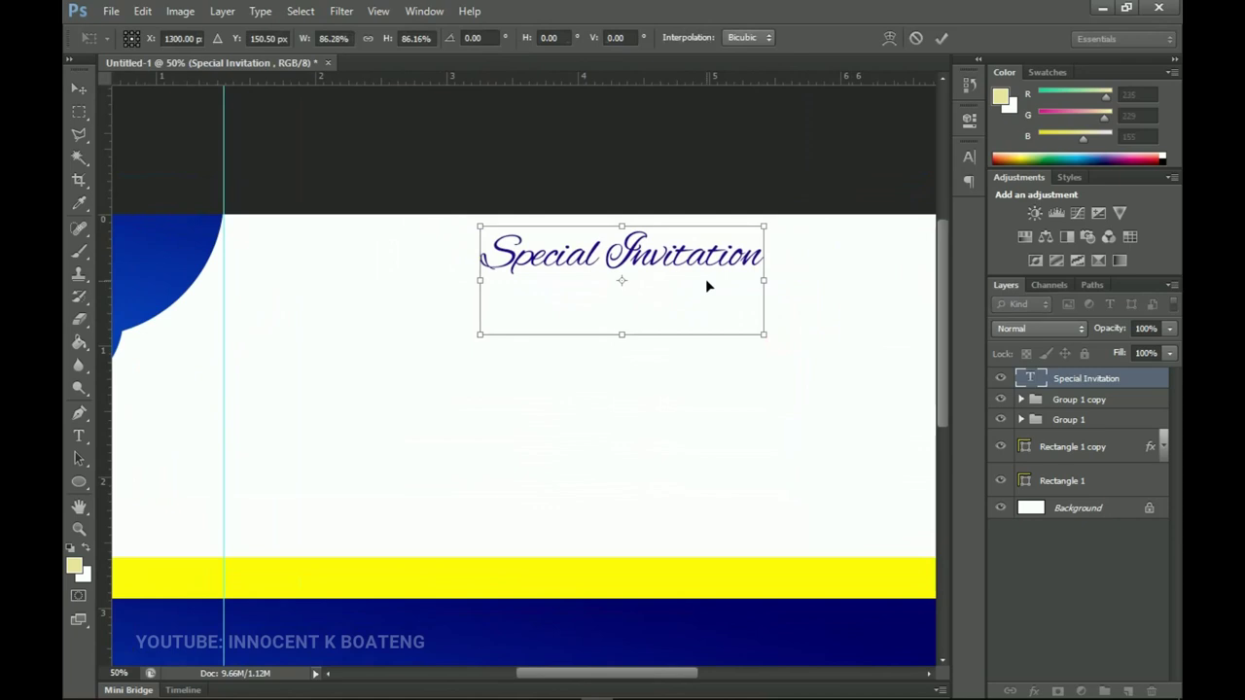
key("Return")
key("ctrl+minus")
Step: Duplicate the heading, place the copy directly below the original and set its font to Poppins
key("ctrl+j")
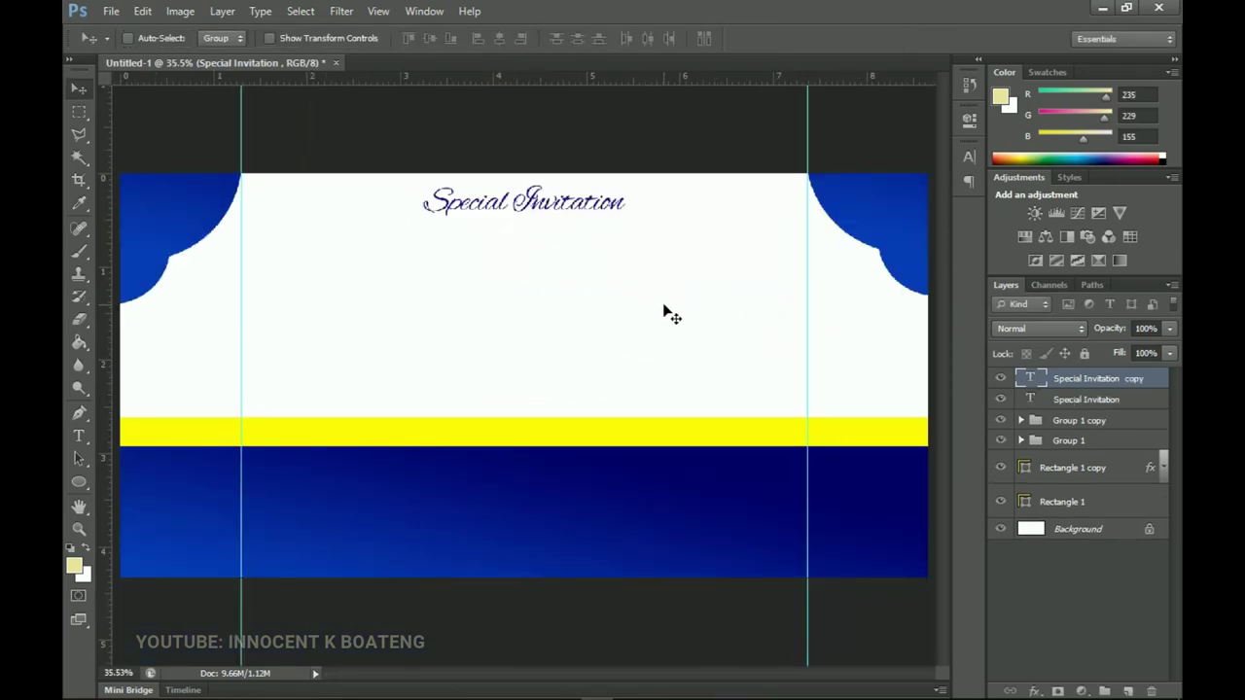
left_click_drag(572, 207, 570, 251)
double_click(574, 258)
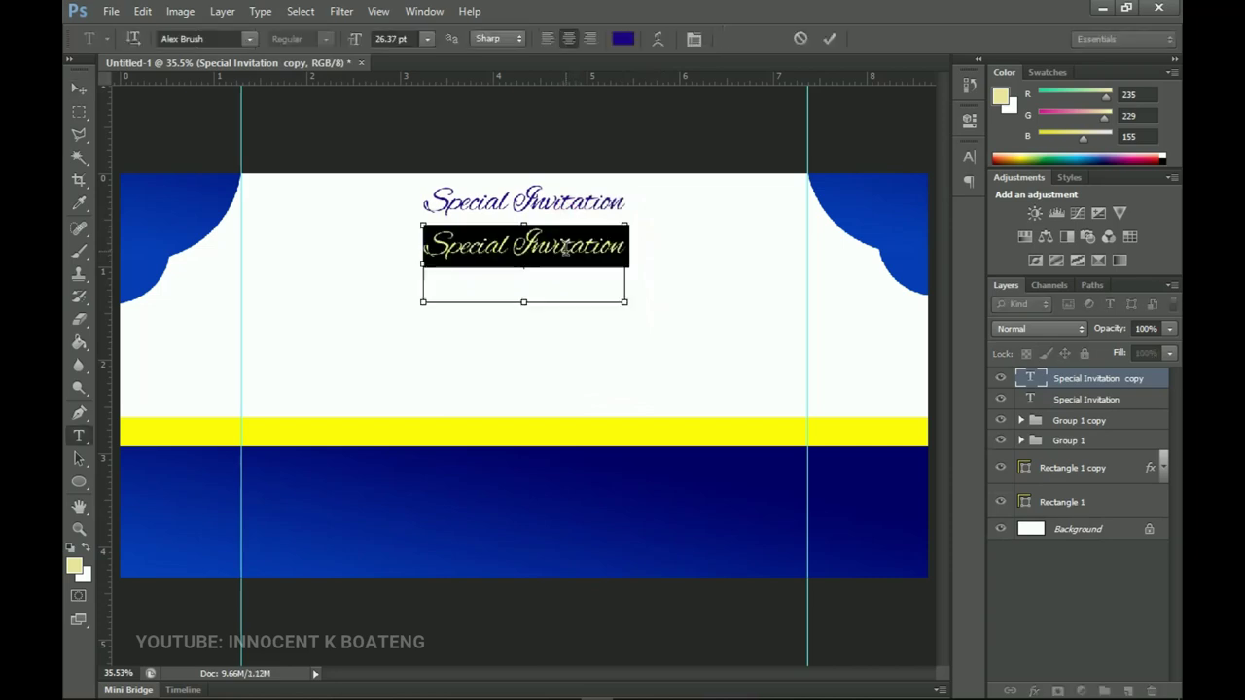
left_click(230, 39)
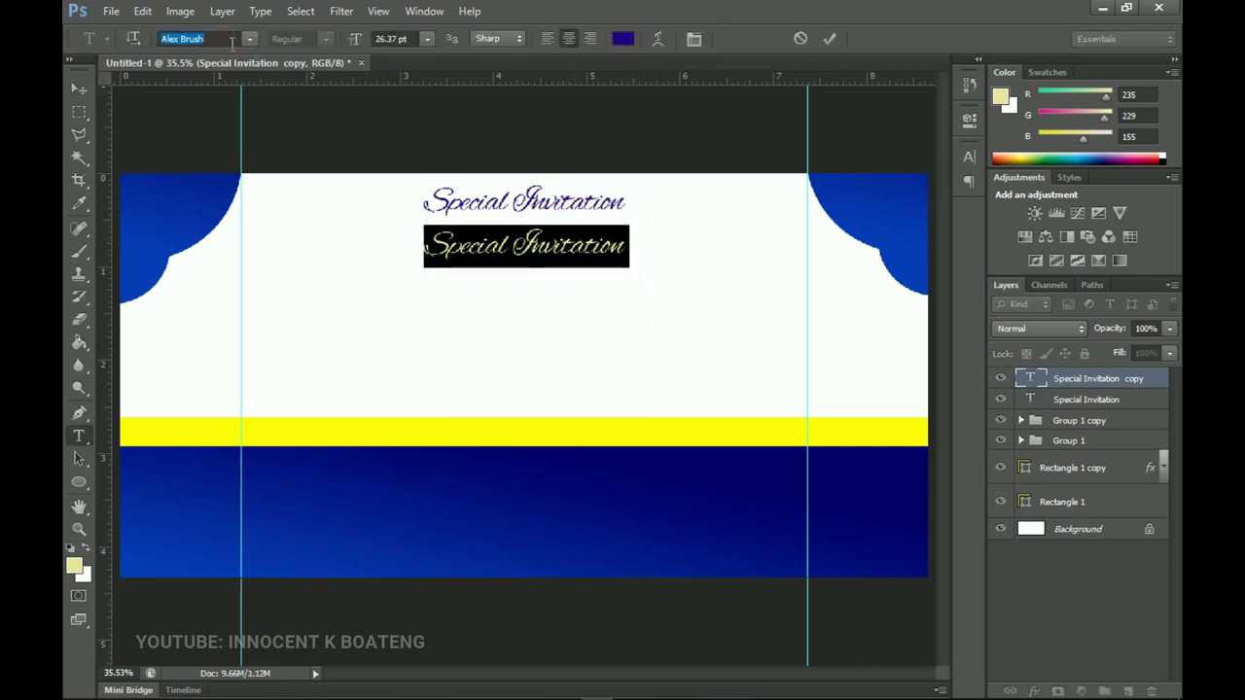
type("Poppins")
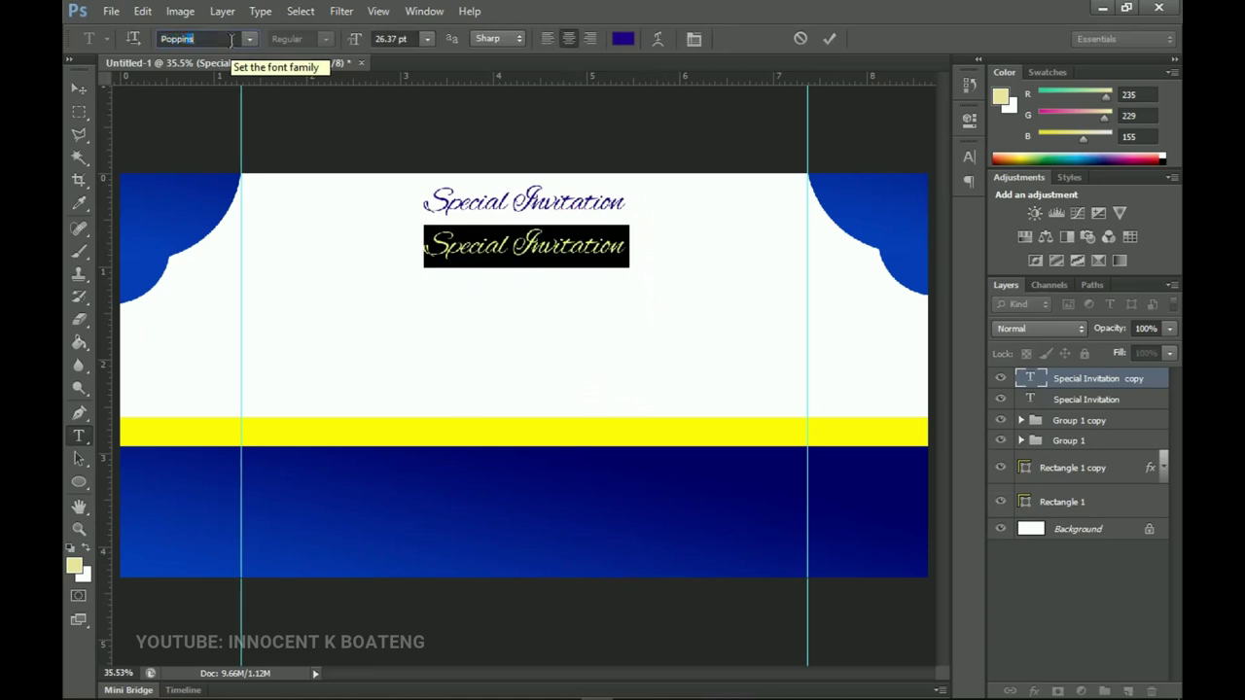
key("Return")
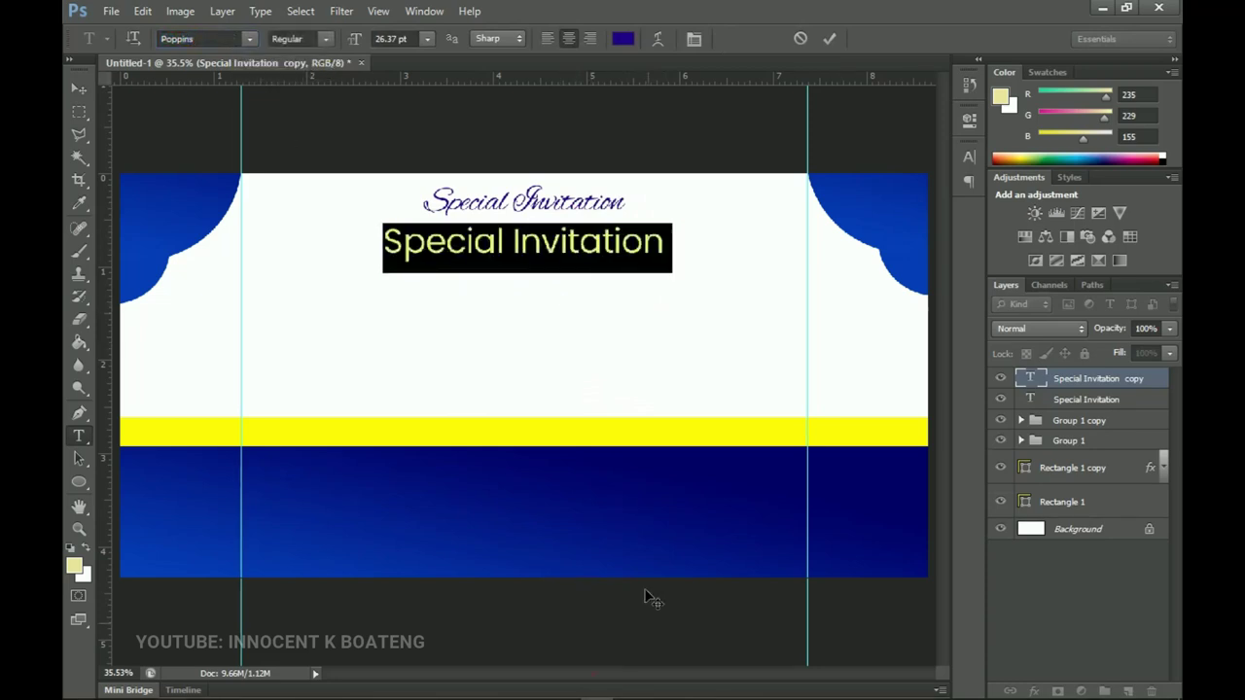
Step: Replace the copied heading's text with the three church lines starting "THE METHODIST CHURCH GHANA" from the Notepad file
left_click(694, 687)
left_click_drag(65, 77, 297, 129)
key("ctrl+c")
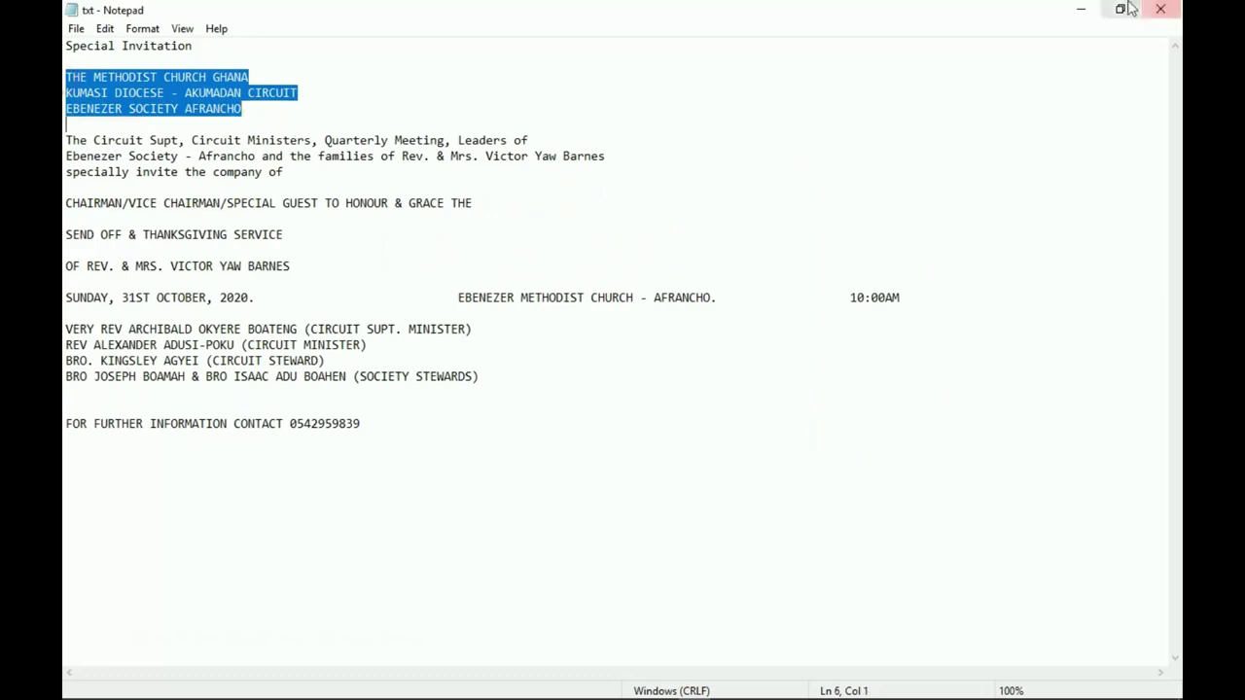
left_click(1080, 8)
key("ctrl+v")
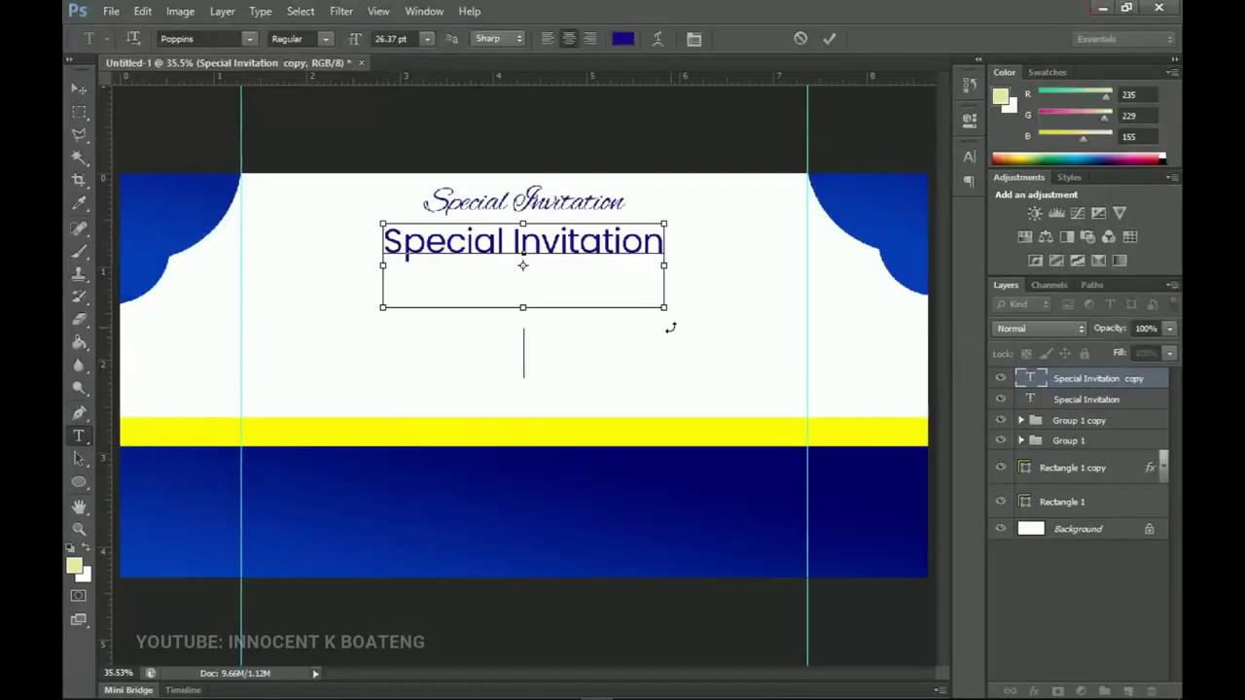
left_click(78, 88)
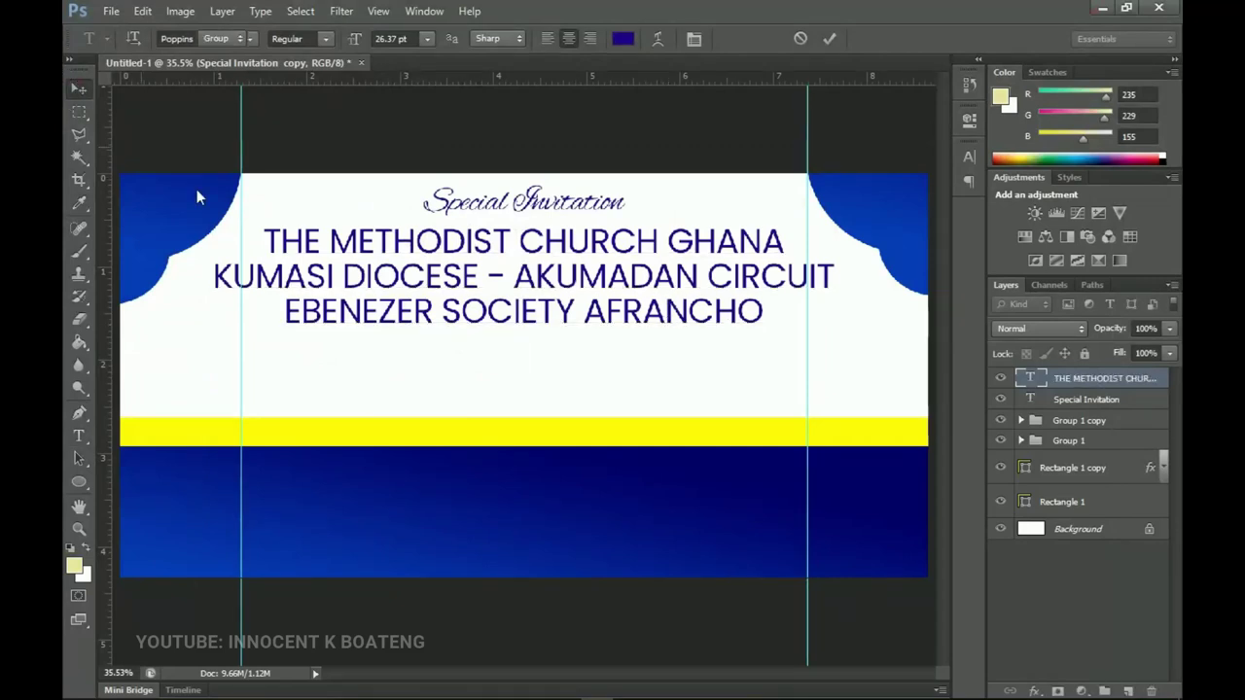
Step: Scale the three church lines down to about 15 pt and centre them horizontally on the canvas
key("ctrl+t")
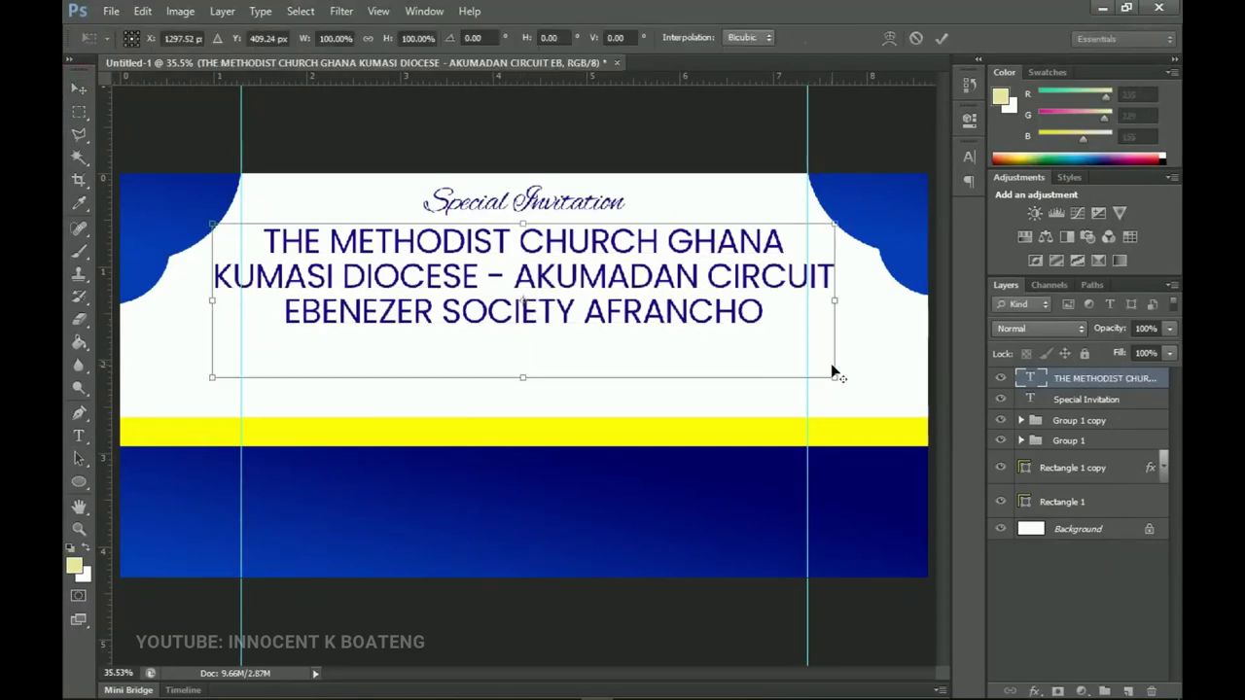
left_click_drag(809, 354, 618, 299)
key("Return")
key("ctrl+a")
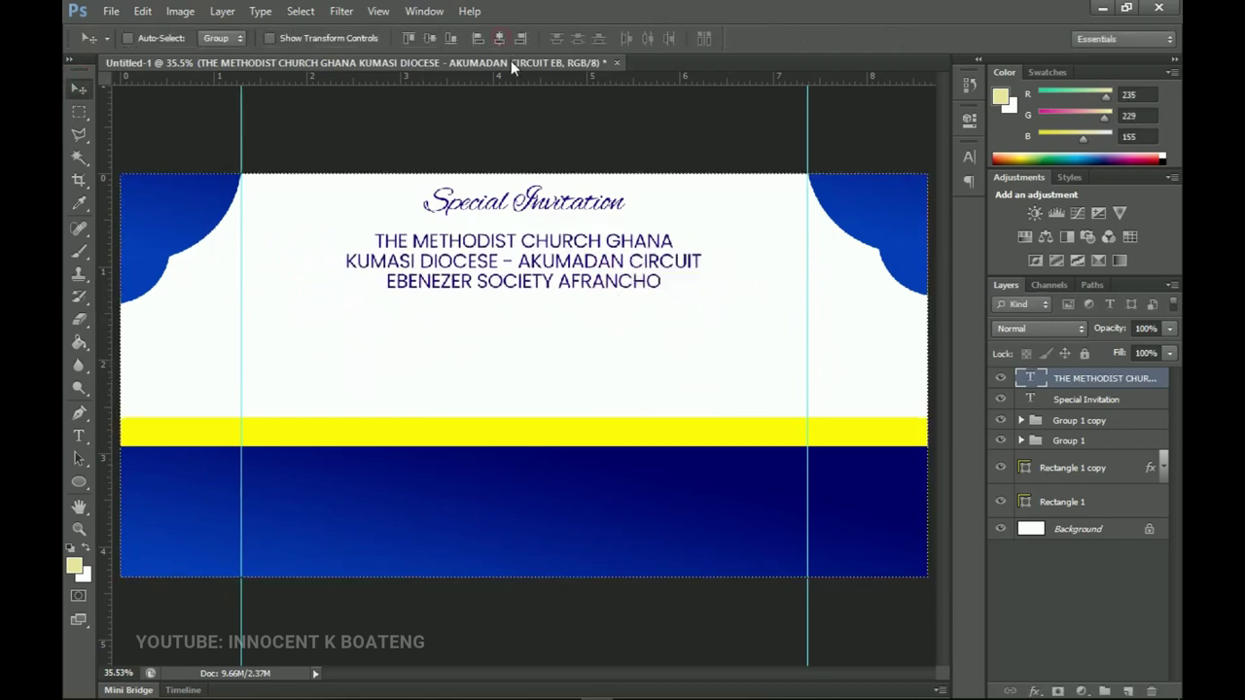
key("ctrl+d")
Step: Set the font style of all three church lines to Poppins SemiBold
key("t")
left_click(656, 247)
key("ctrl+a")
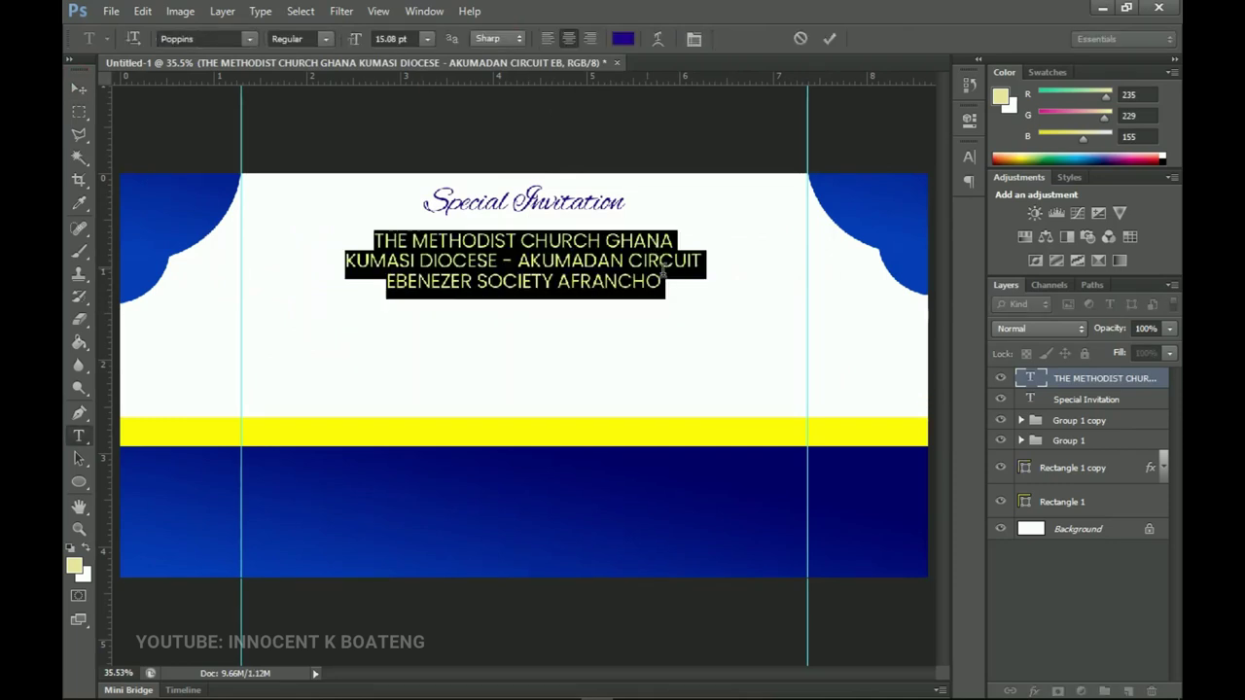
left_click(320, 37)
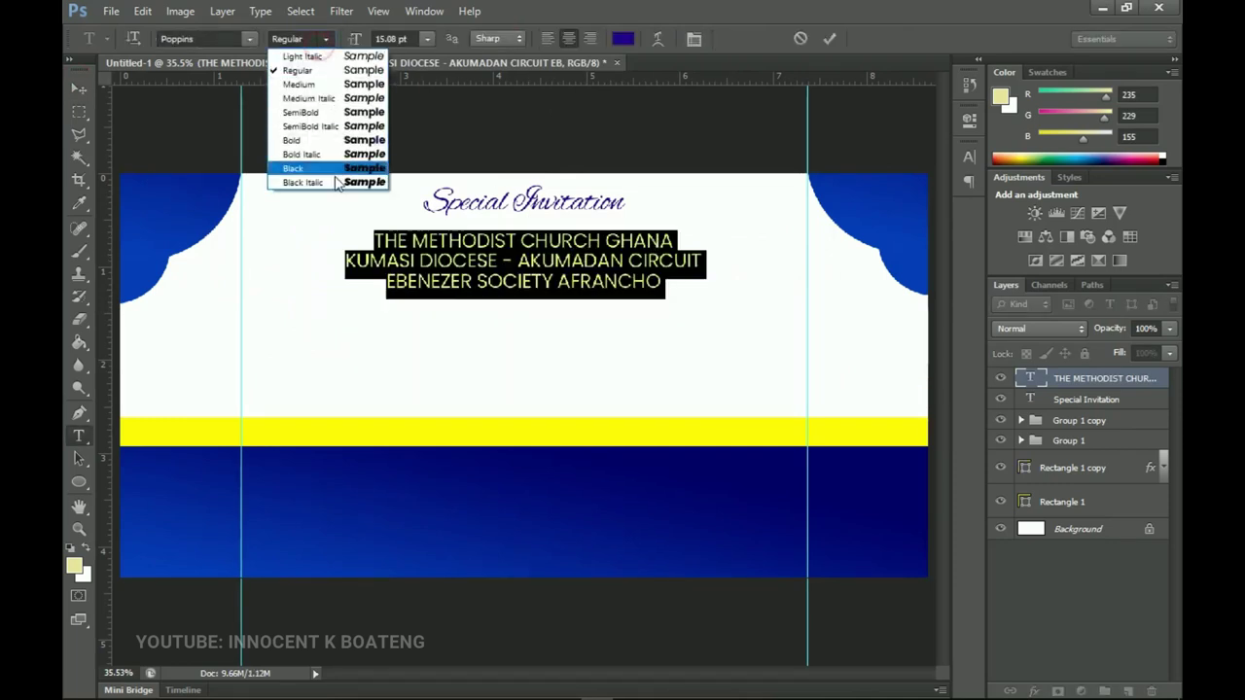
left_click(325, 124)
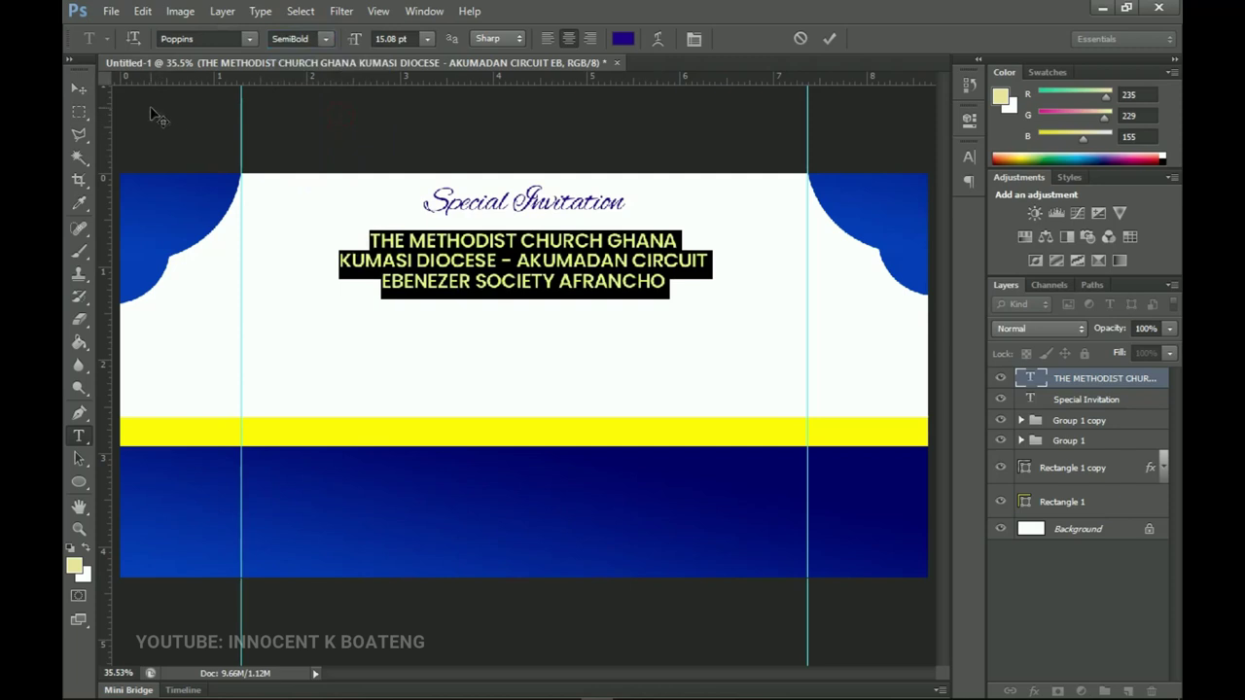
left_click(78, 88)
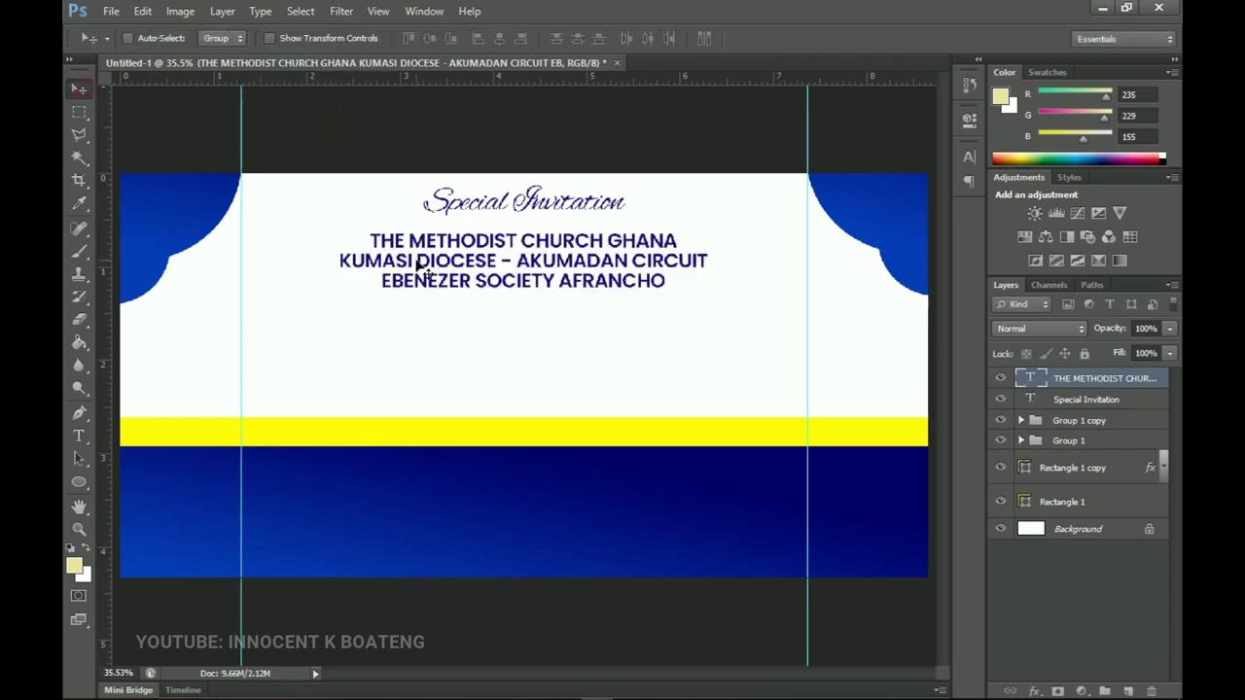
Step: Nudge the church lines up closer to the heading, and move the "Special Invitation" heading up slightly
key("Up")
key("Up")
key("Up")
key("Up")
key("Up")
key("Up")
key("Up")
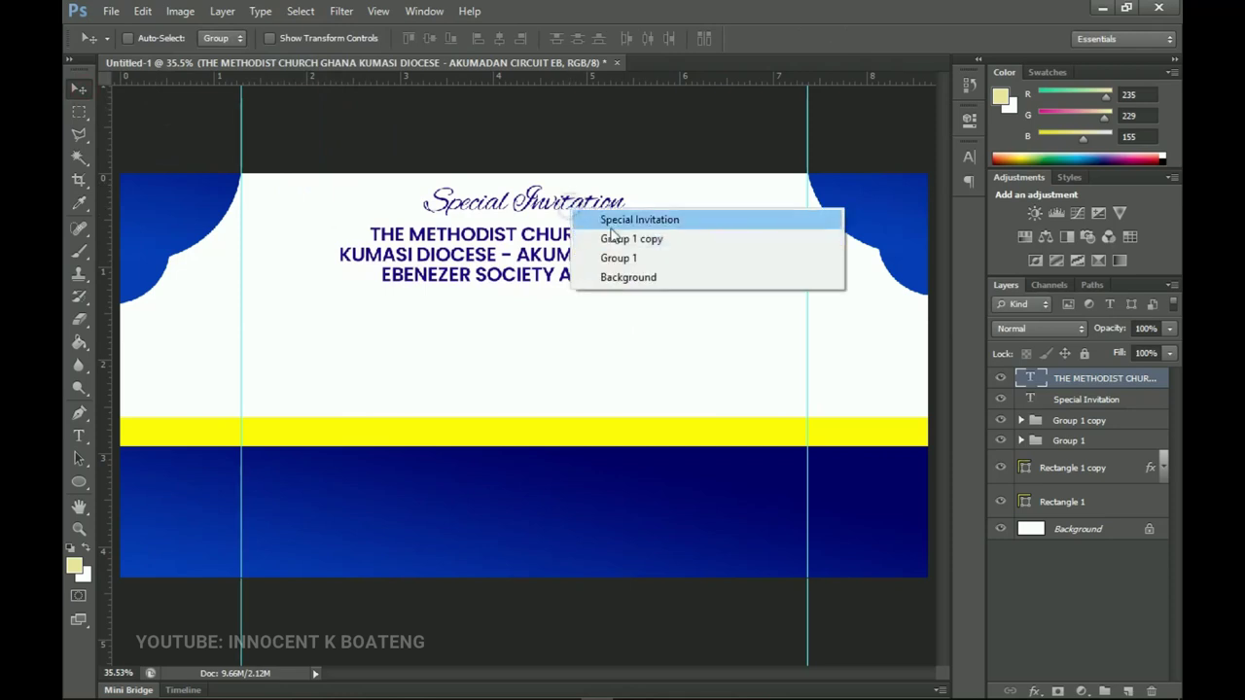
left_click(613, 220)
left_click_drag(615, 239, 615, 236)
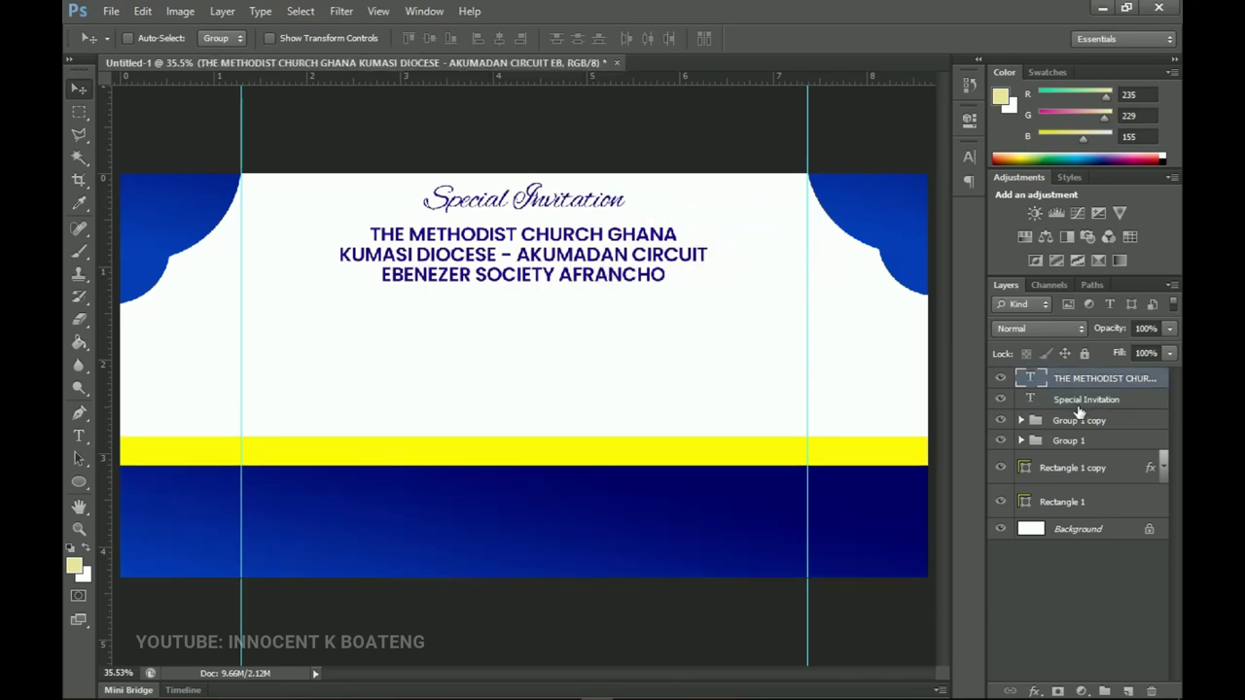
Step: Duplicate the "Special Invitation" heading and move the copy straight down below the church lines
left_click(1077, 404)
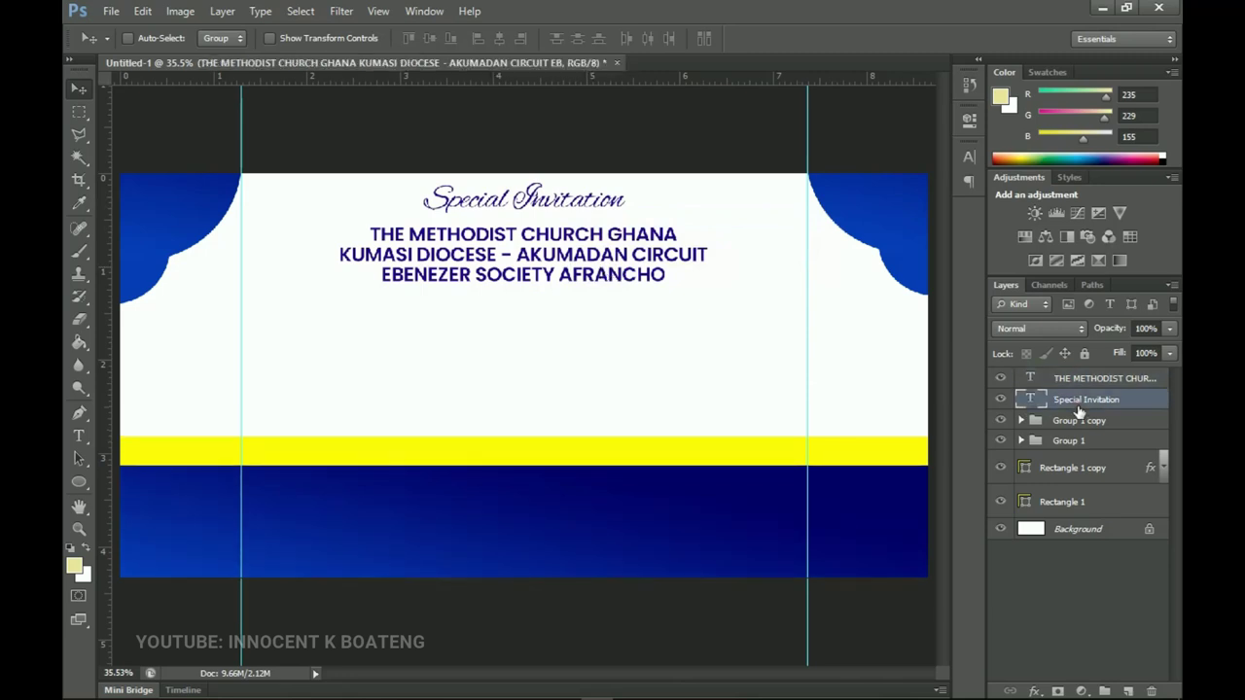
key("ctrl+j")
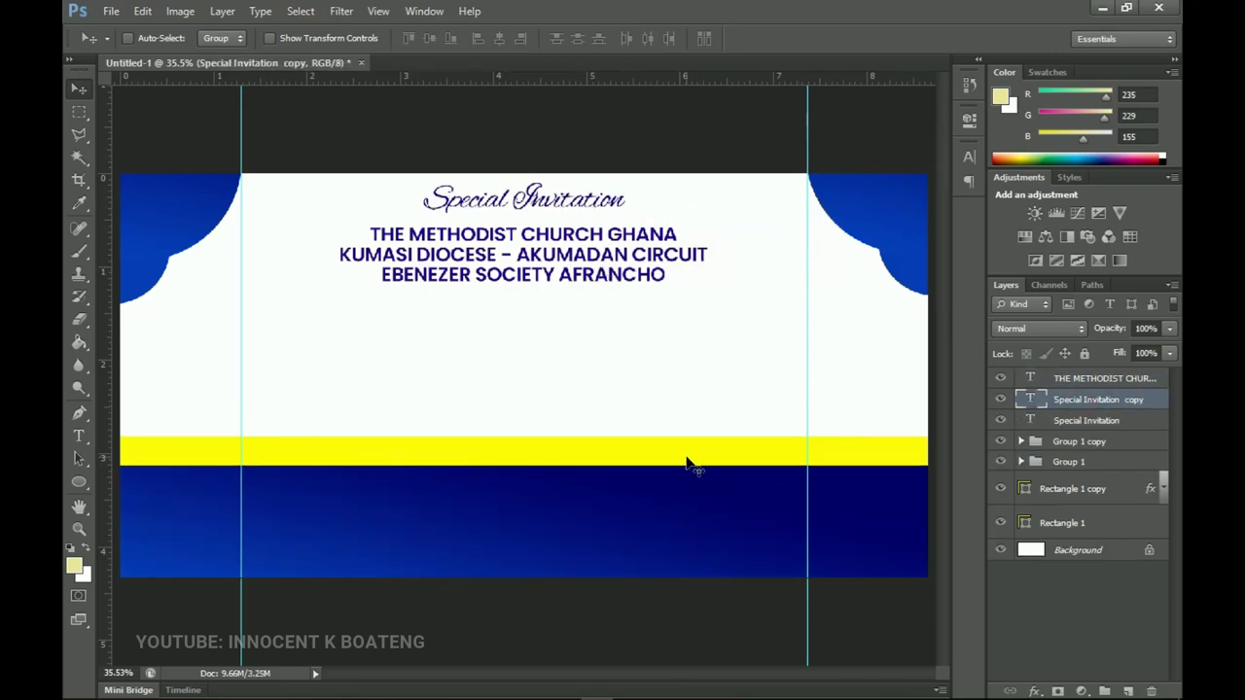
left_click_drag(555, 210, 556, 323)
Step: Replace the copied heading's text with the Notepad paragraph from "The Circuit Supt" through "specially invite the company of"
key("t")
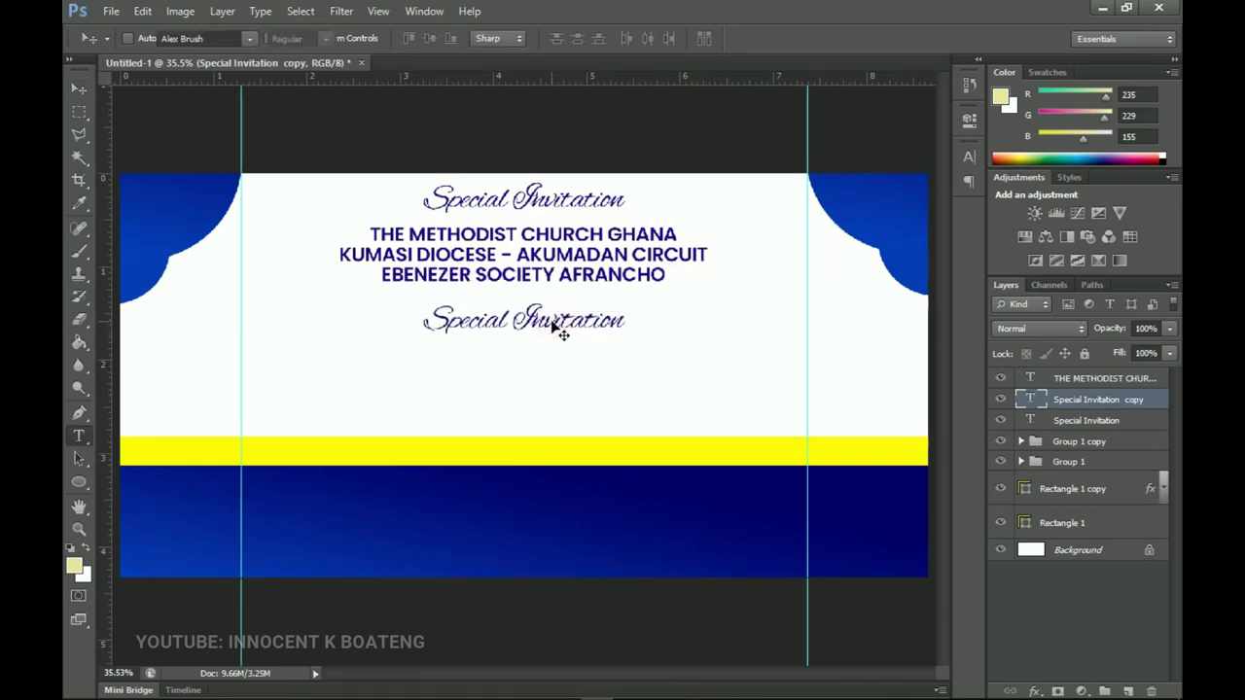
double_click(551, 319)
key("ctrl+a")
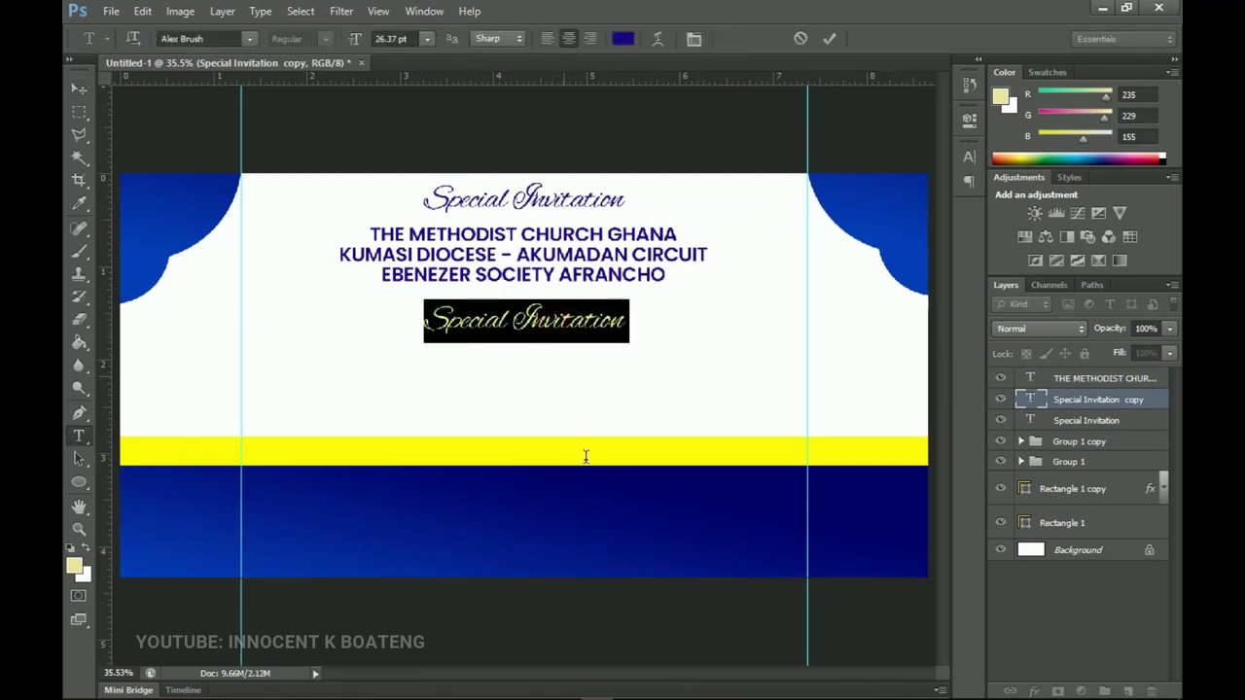
left_click(693, 687)
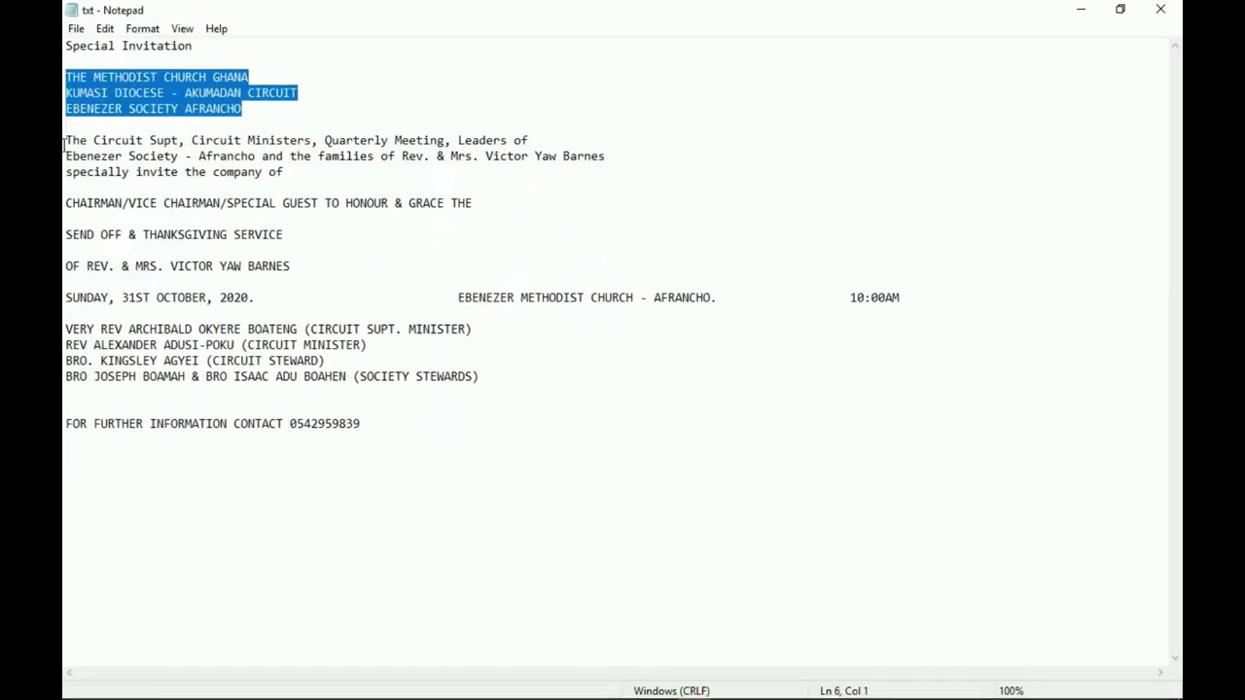
left_click_drag(64, 142, 322, 170)
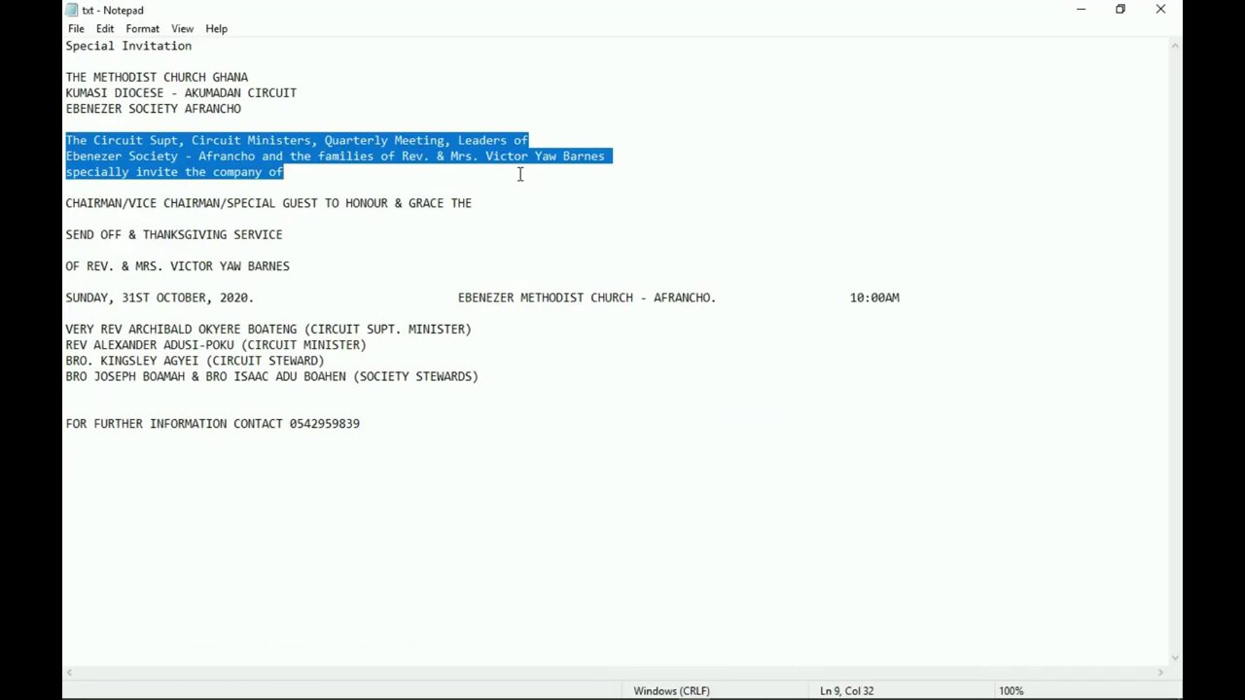
left_click(1079, 9)
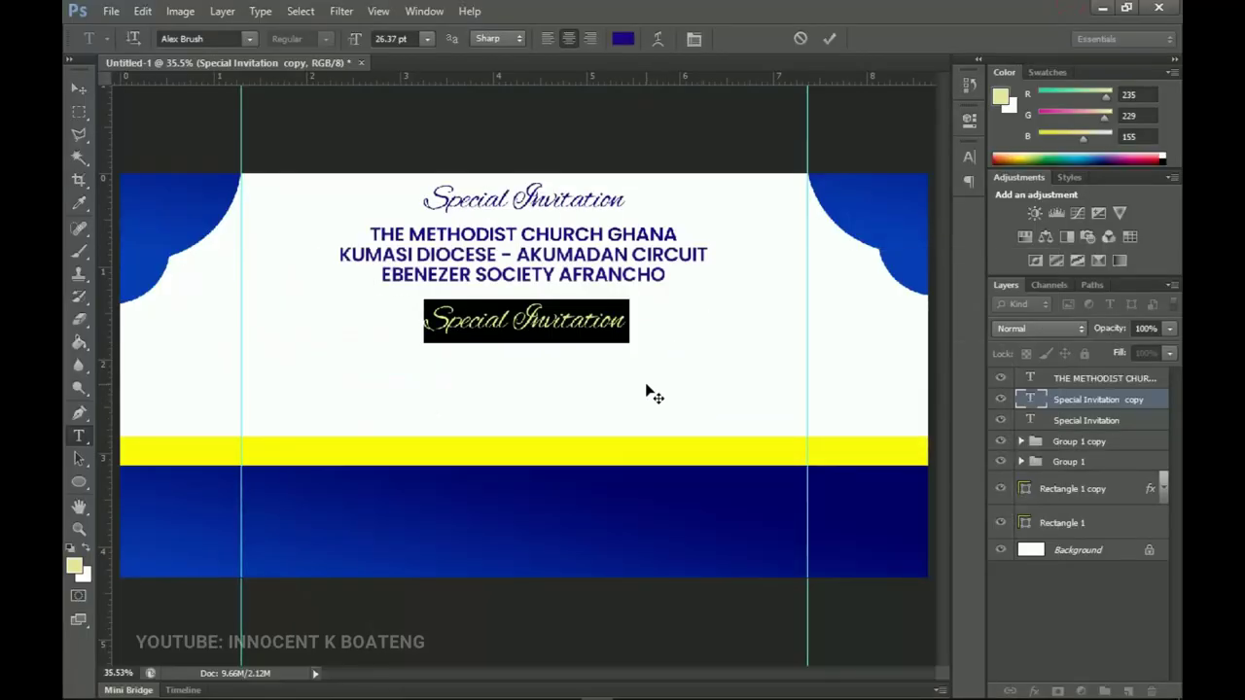
key("ctrl+v")
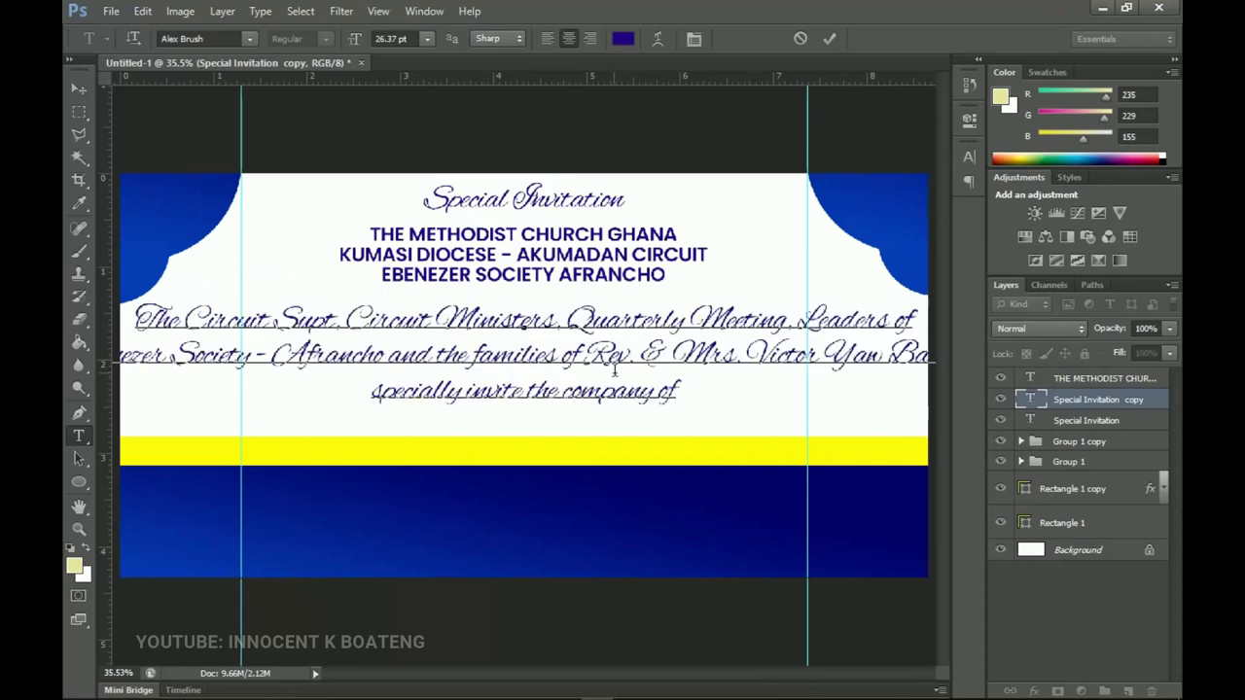
Step: Set the font of the whole three-line invitation paragraph to Akrobat
key("ctrl+a")
left_click(220, 37)
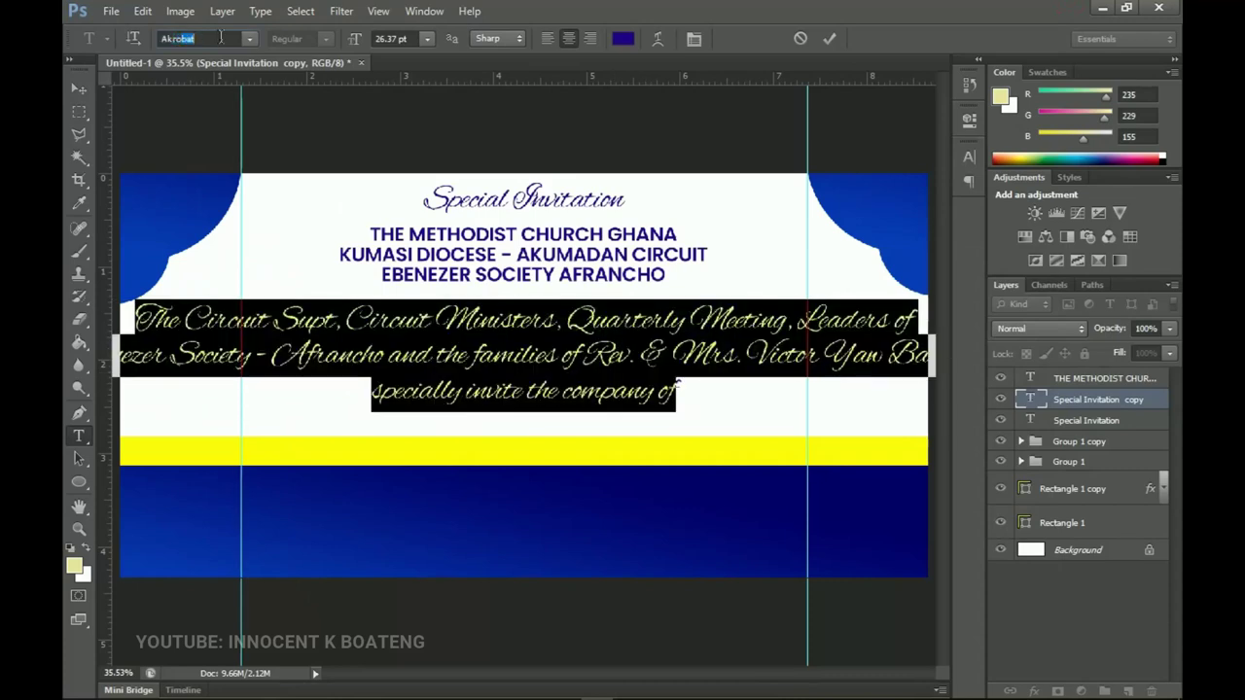
key("Return")
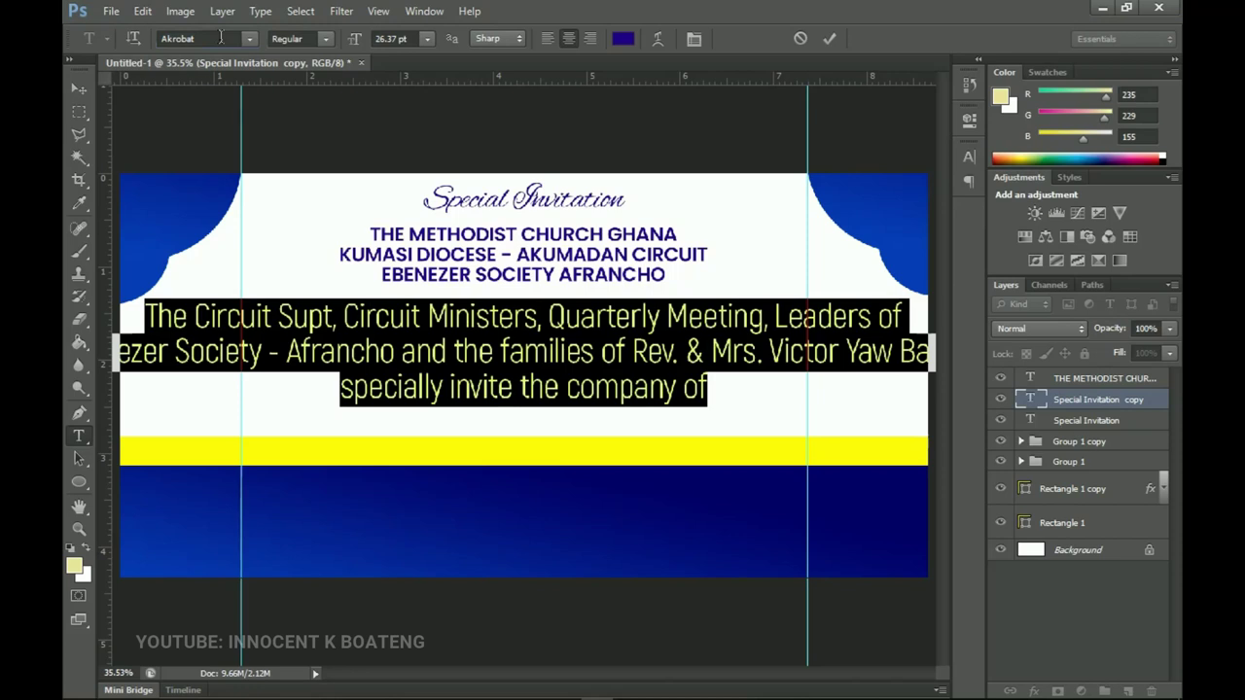
left_click(92, 93)
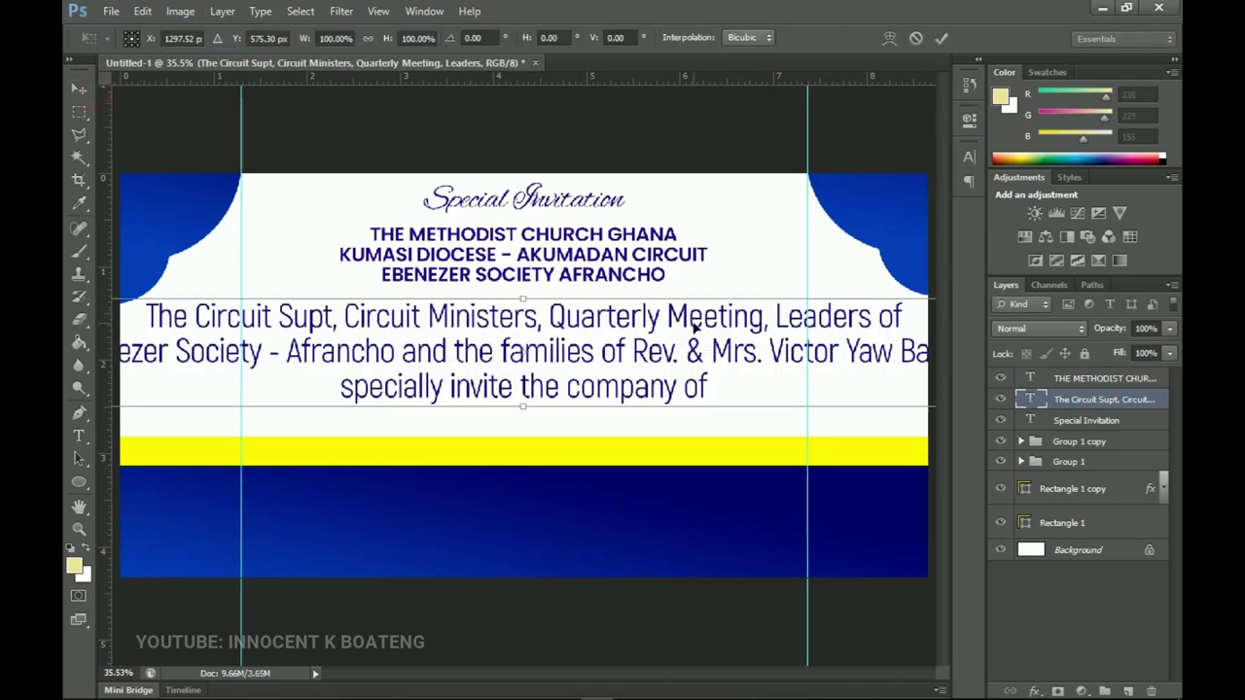
Step: Scale the invitation paragraph down proportionally to about 11.76 pt and move it up closer beneath the church lines
scroll(681, 340, "down", 3)
left_click_drag(751, 395, 630, 368)
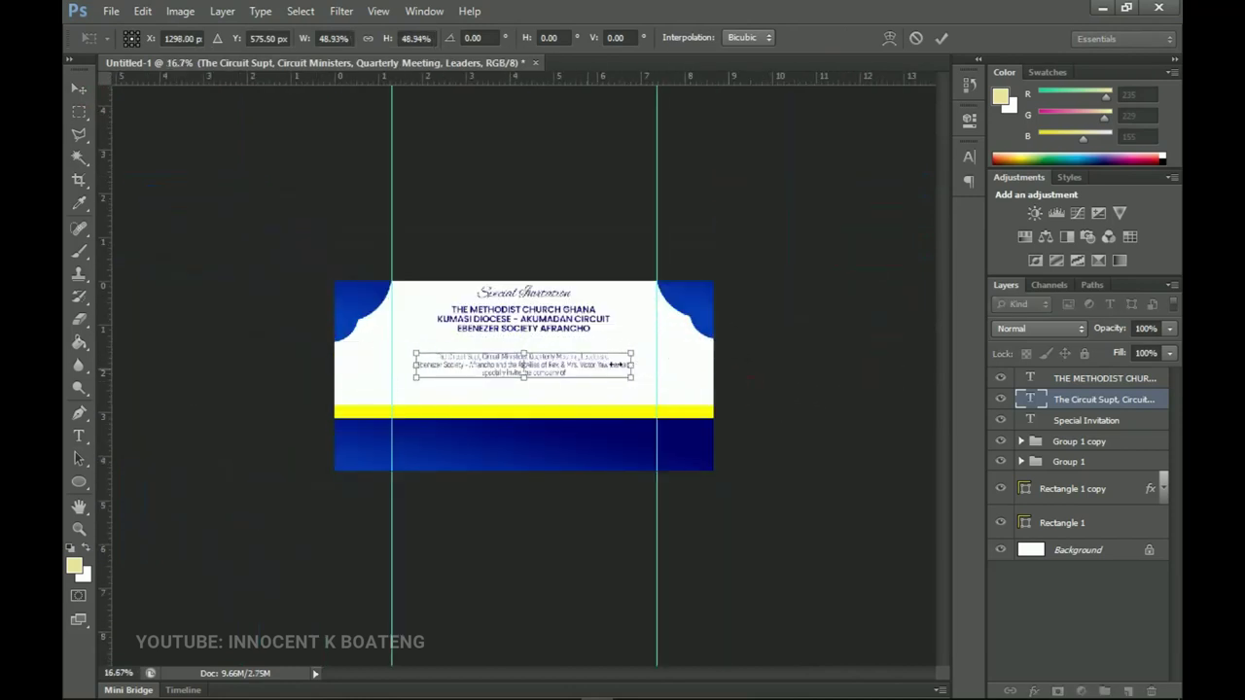
scroll(616, 365, "up", 4)
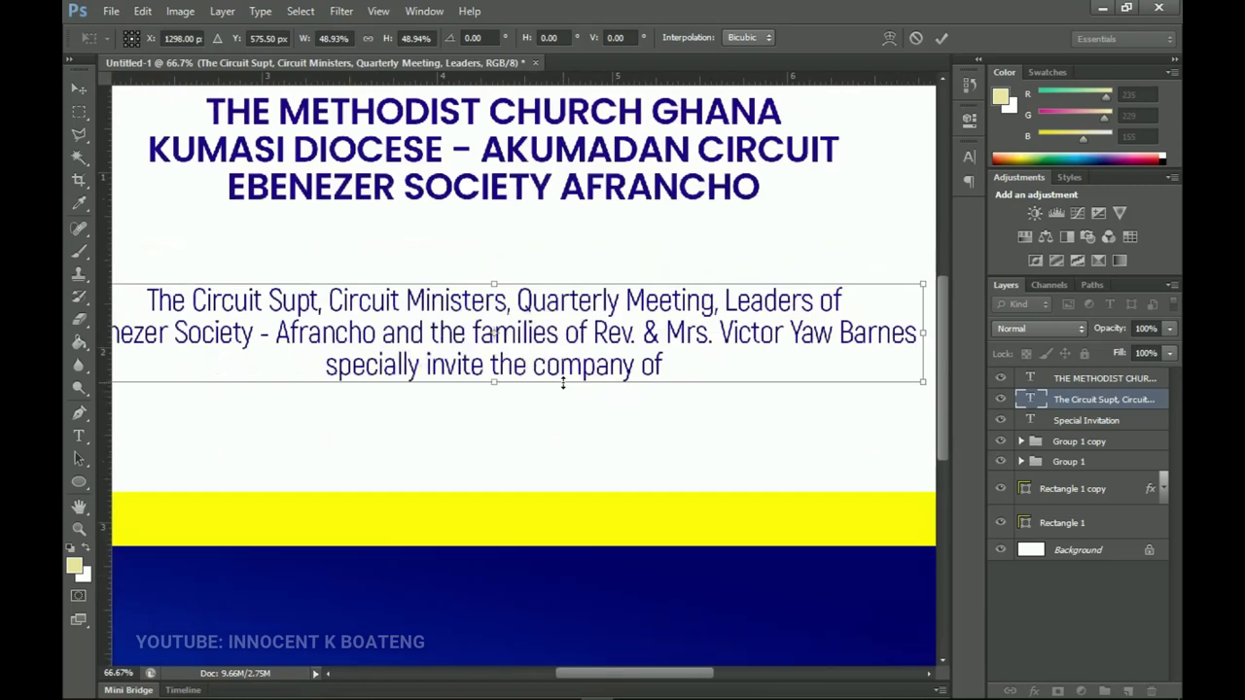
scroll(562, 383, "down", 1)
left_click_drag(827, 380, 802, 373)
double_click(719, 361)
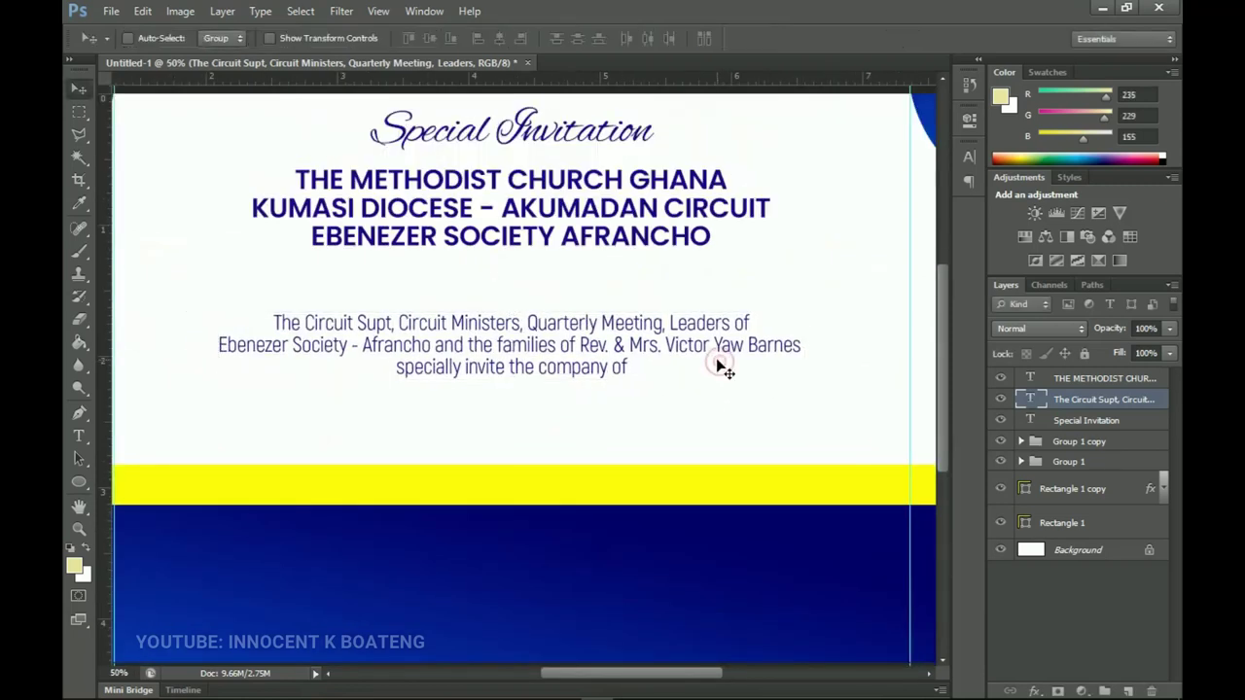
left_click_drag(700, 367, 688, 331)
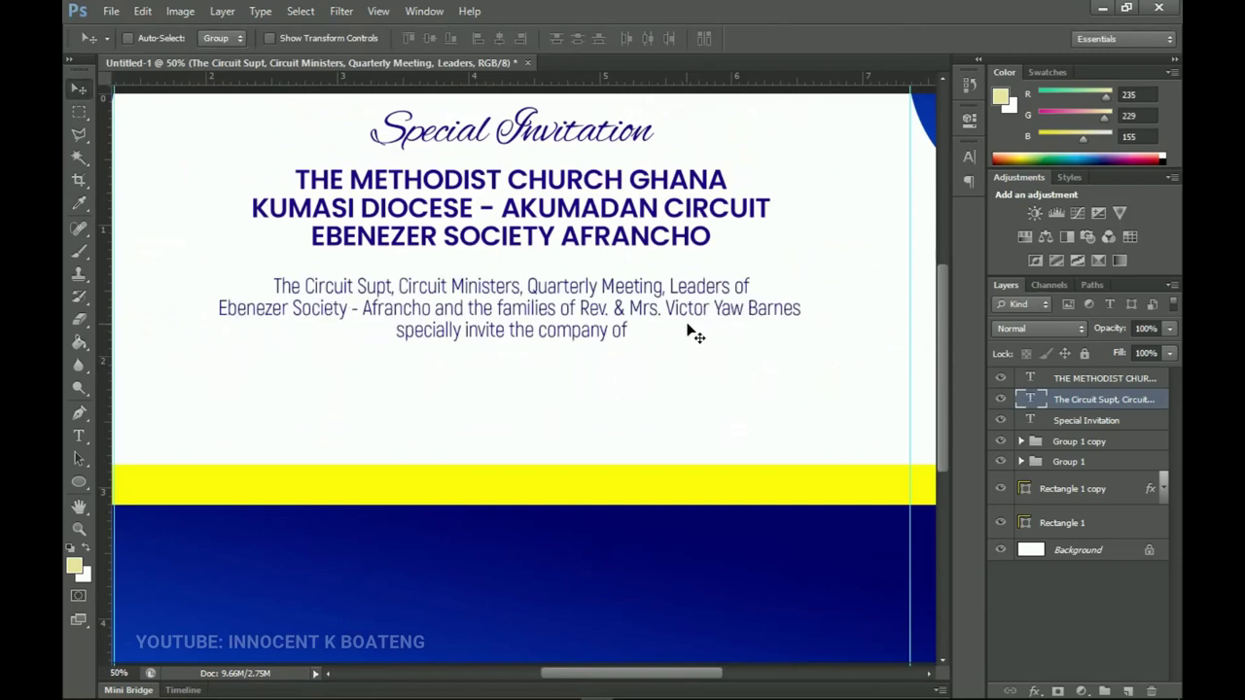
Step: Set the font style of the whole invitation paragraph to SemiBold
scroll(681, 328, "up", 2)
scroll(671, 336, "down", 1)
double_click(530, 345)
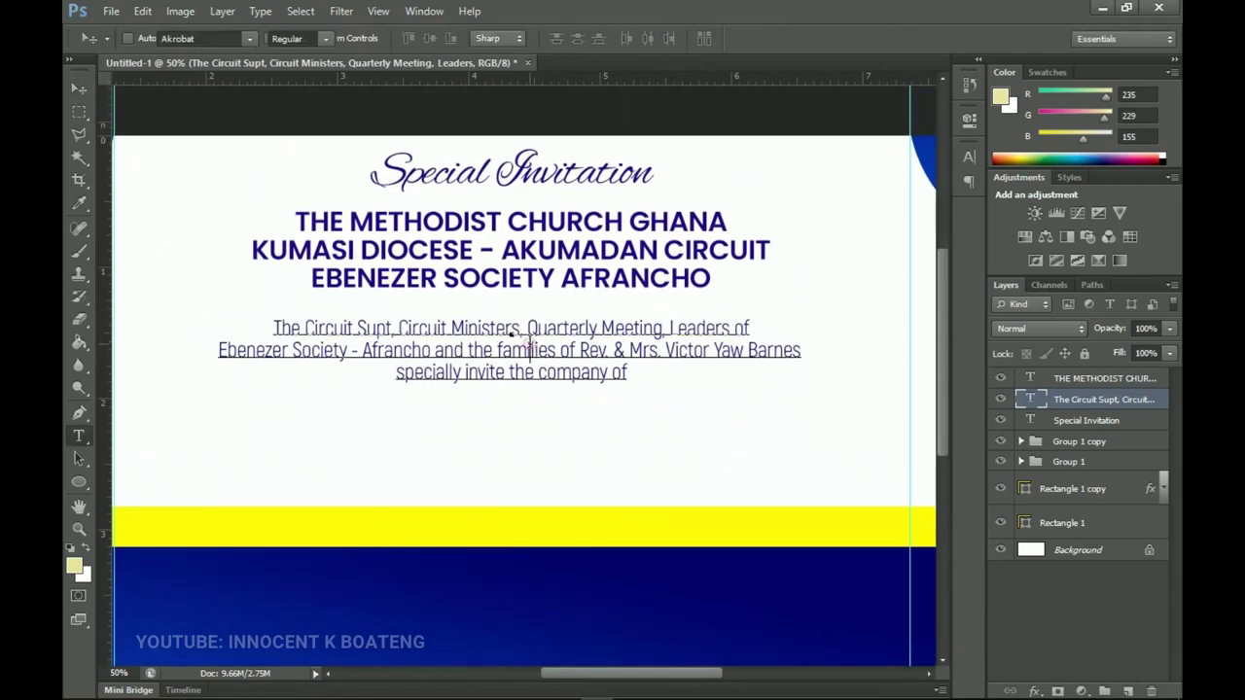
key("ctrl+a")
left_click(318, 39)
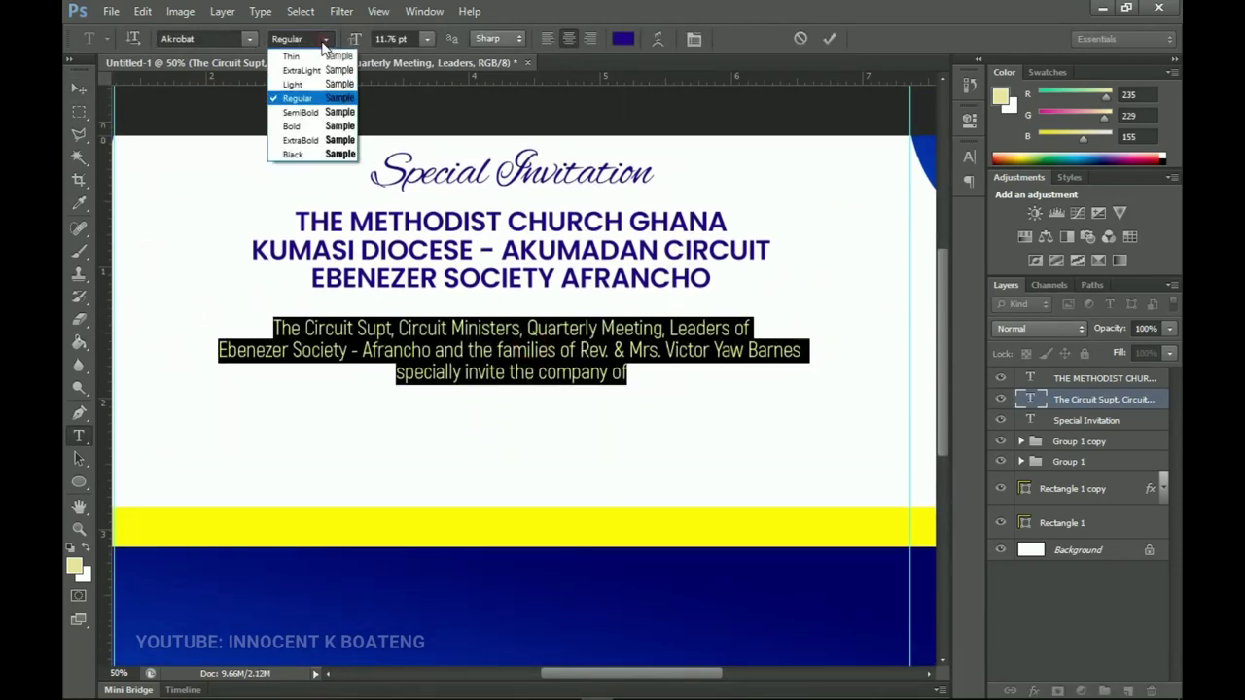
left_click(300, 112)
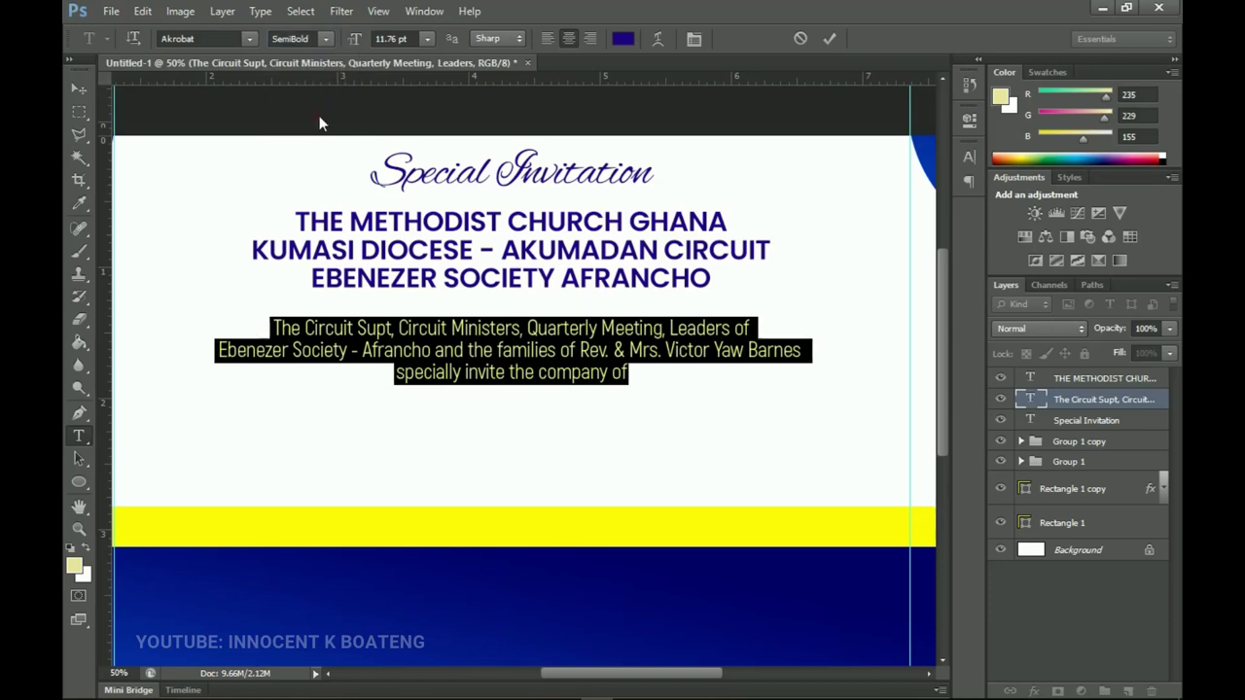
Step: Recolour the invitation paragraph to a near-black navy, #07001d
left_click(622, 38)
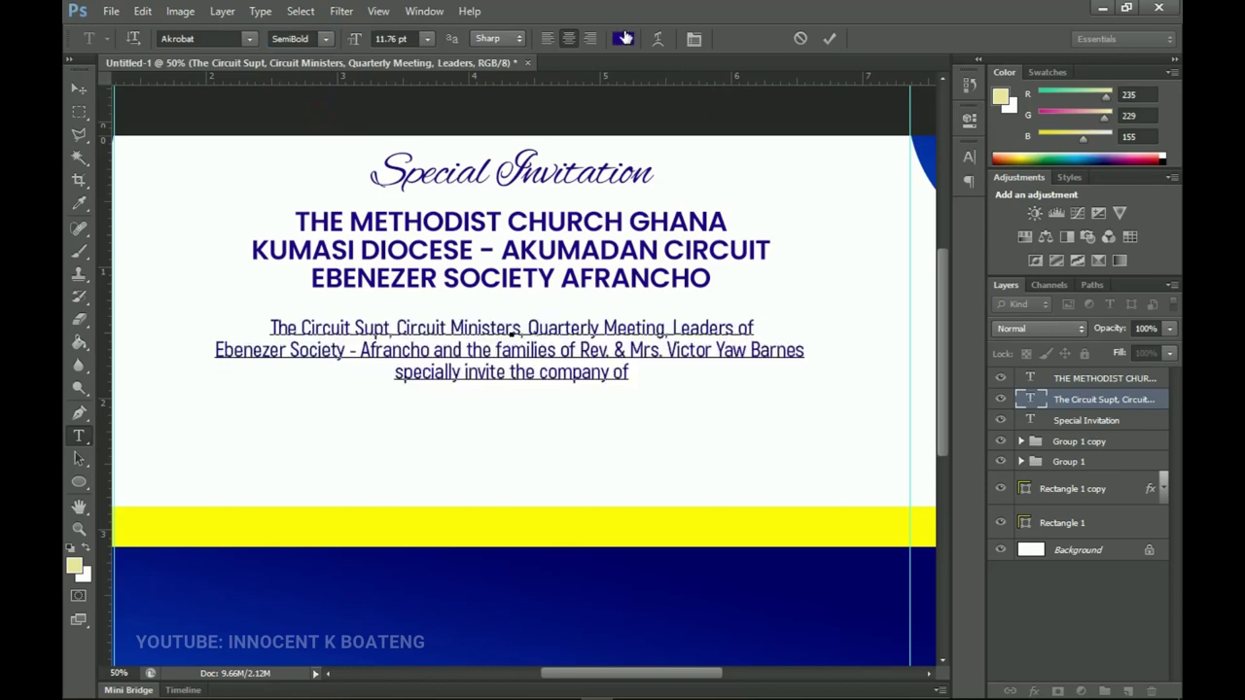
left_click_drag(745, 444, 751, 457)
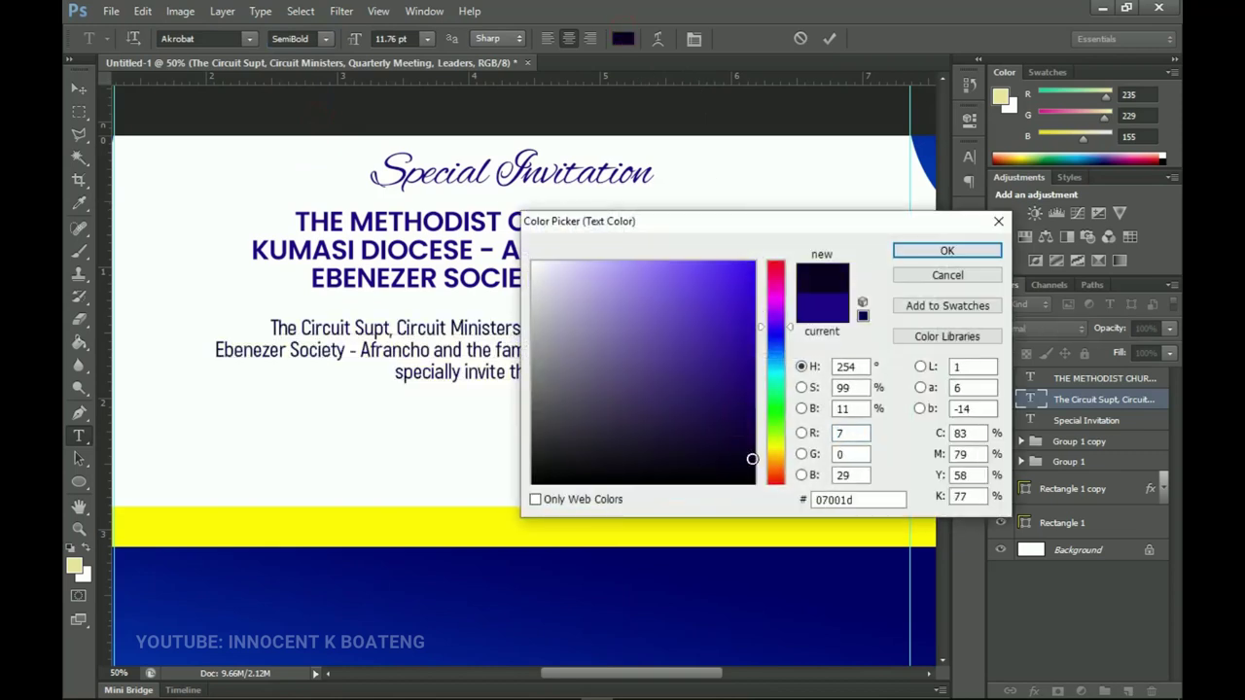
left_click(942, 250)
Step: Change the font of the line "specially invite the company of" to Brush Script MT
left_click_drag(540, 371, 549, 371)
double_click(550, 372)
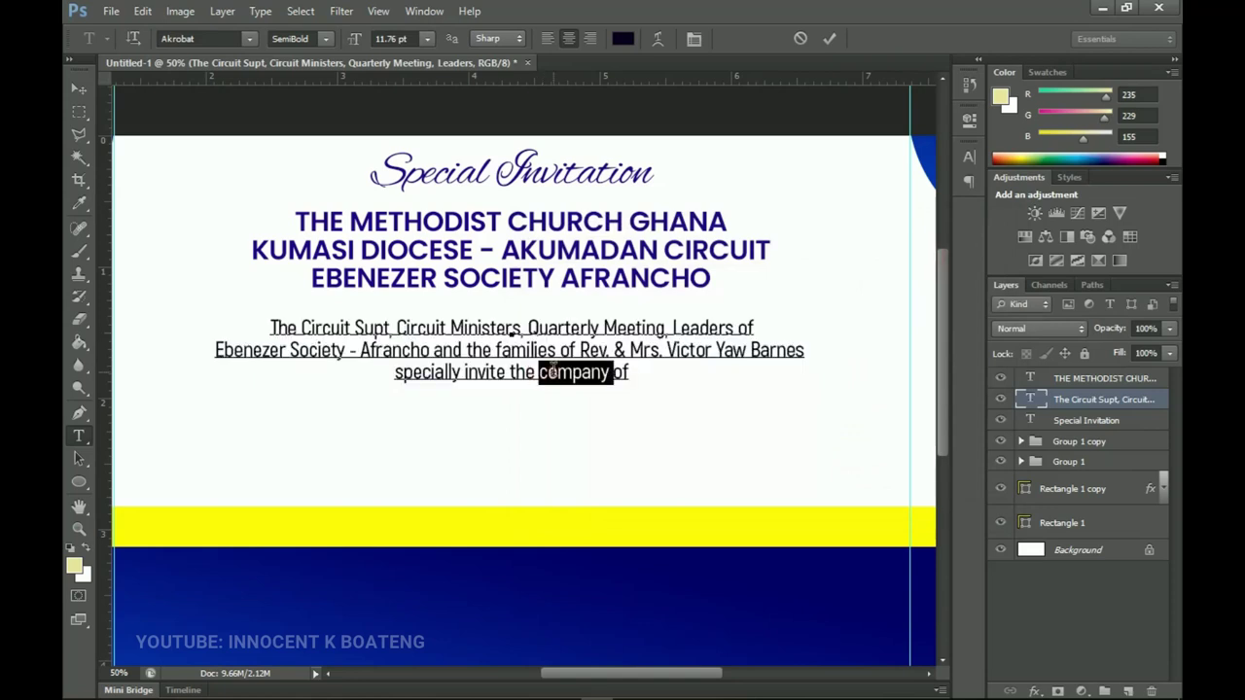
triple_click(396, 372)
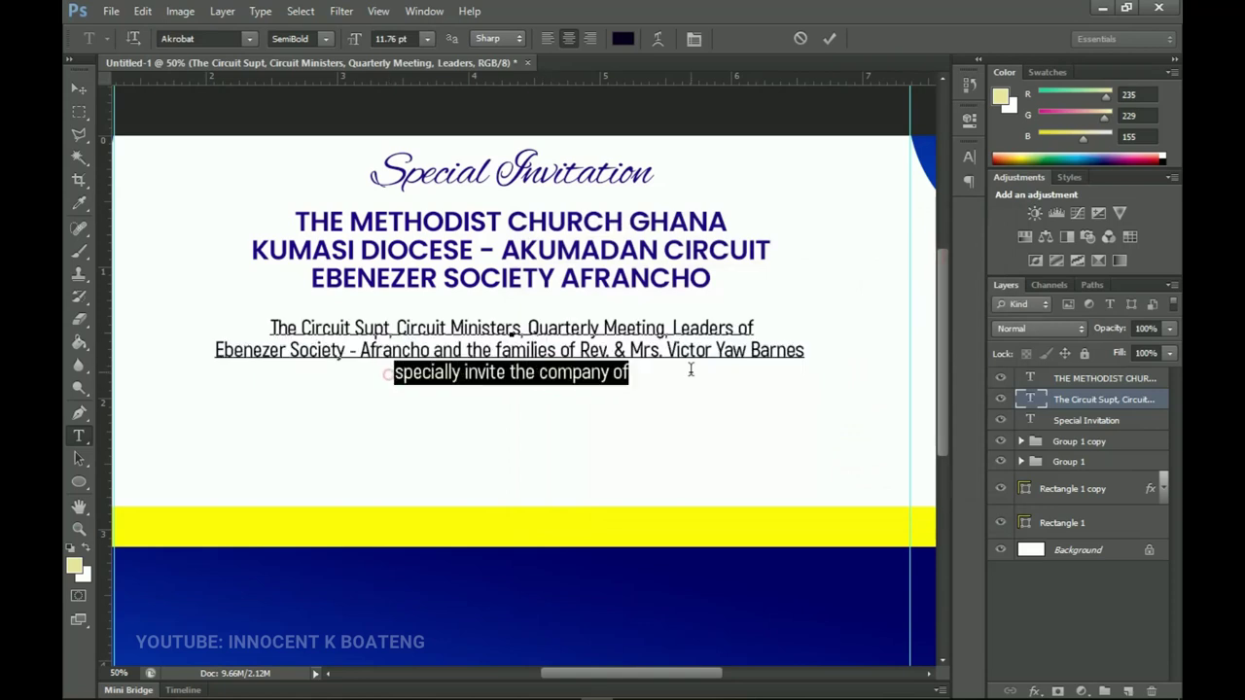
left_click(195, 36)
type("Brush Script MT")
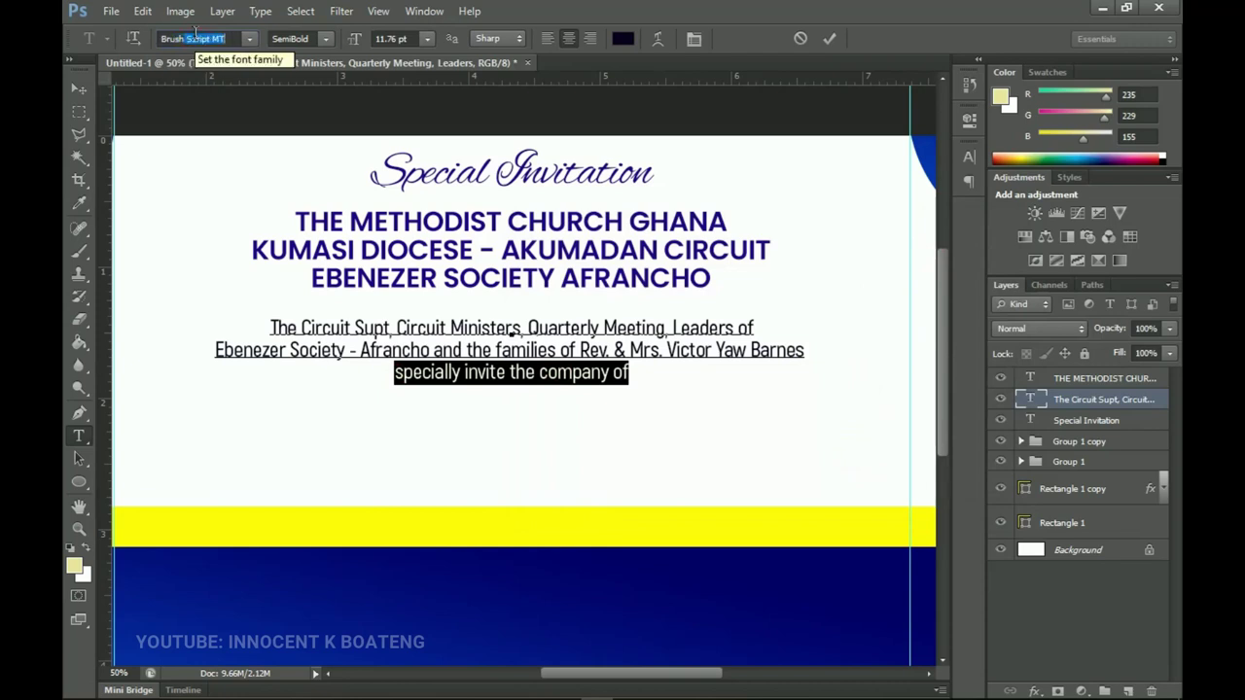
key("Return")
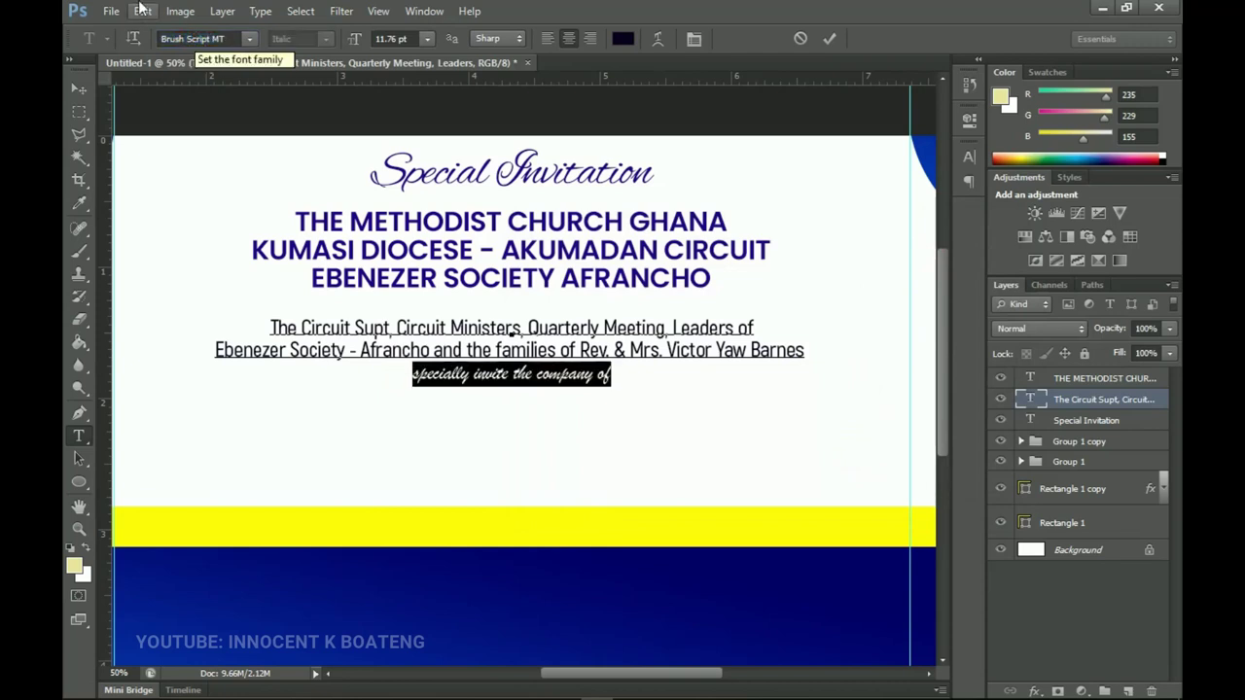
left_click(81, 92)
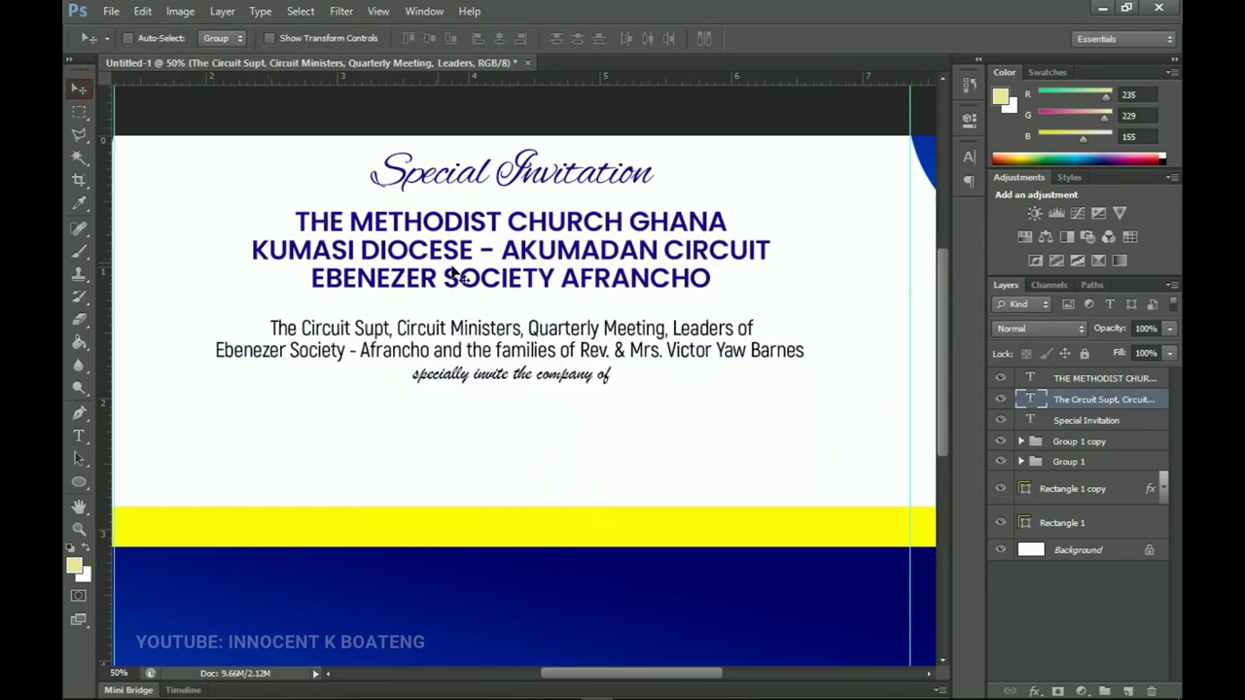
Step: Centre the invitation paragraph horizontally on the canvas and nudge it up slightly
scroll(467, 278, "down", 5)
key("z")
key("ctrl+0")
key("v")
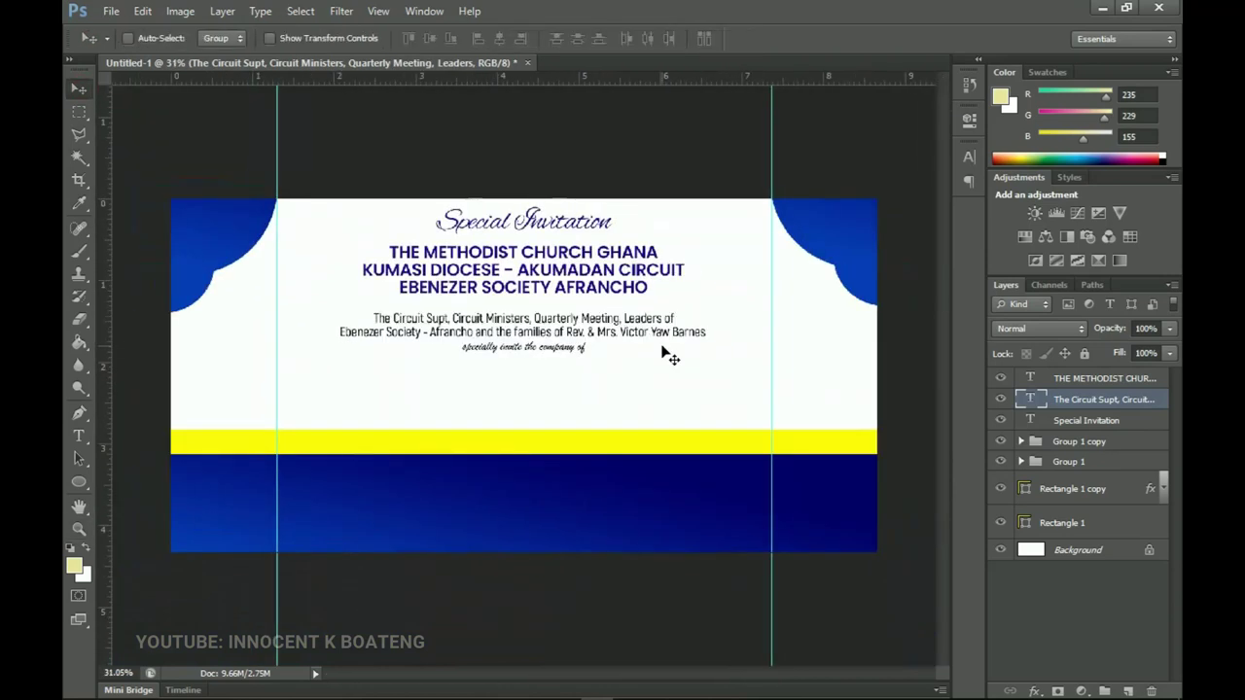
key("ctrl+a")
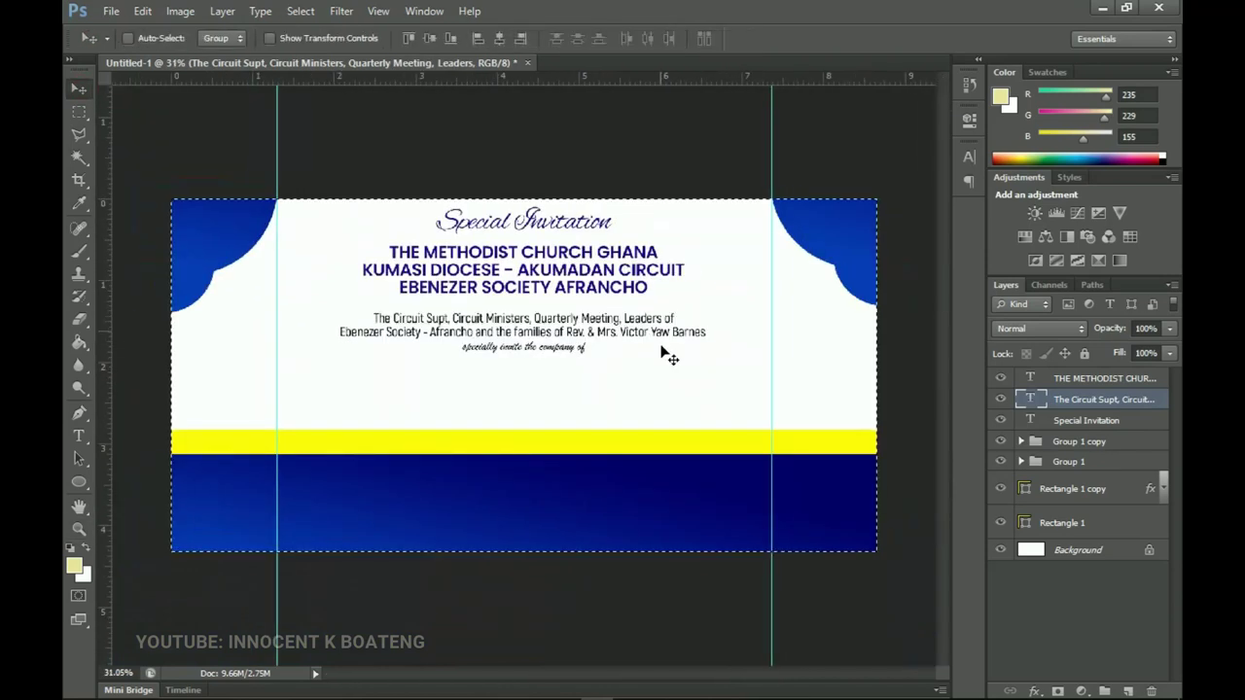
left_click(501, 40)
key("ctrl+d")
key("shift+Up")
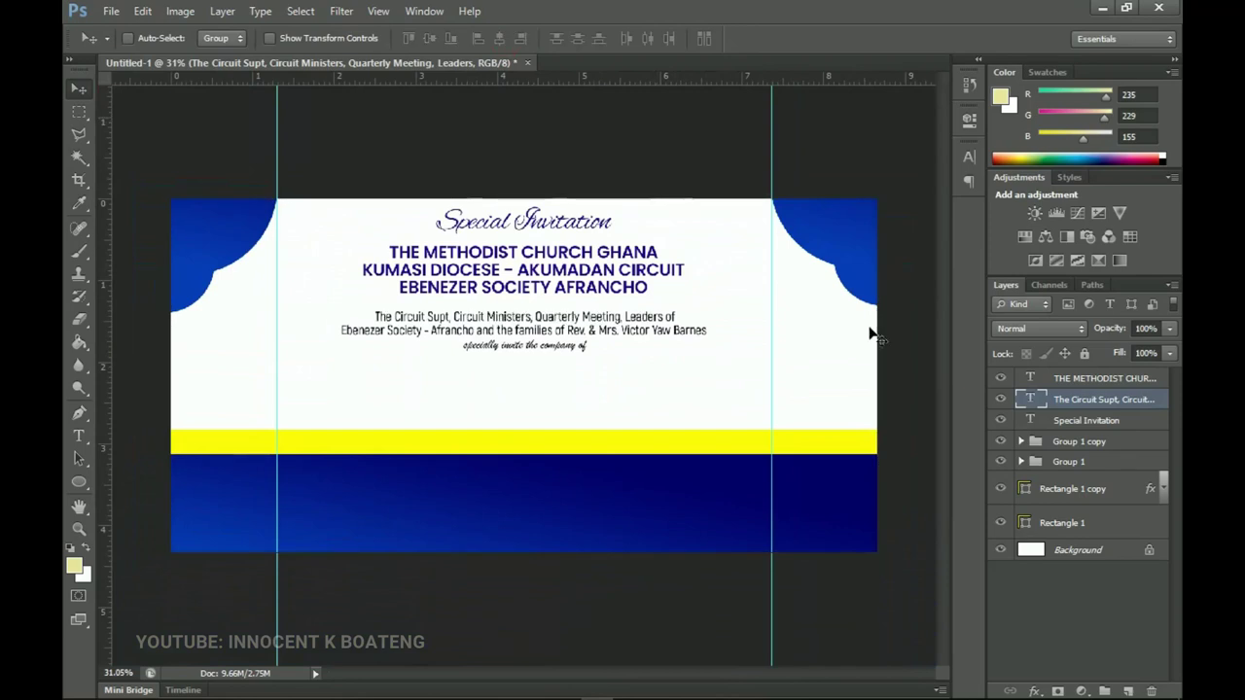
Step: Draw a thin horizontal rectangle about 2187 × 4 px below the invitation paragraph, layered above the church lines
left_click(1109, 378)
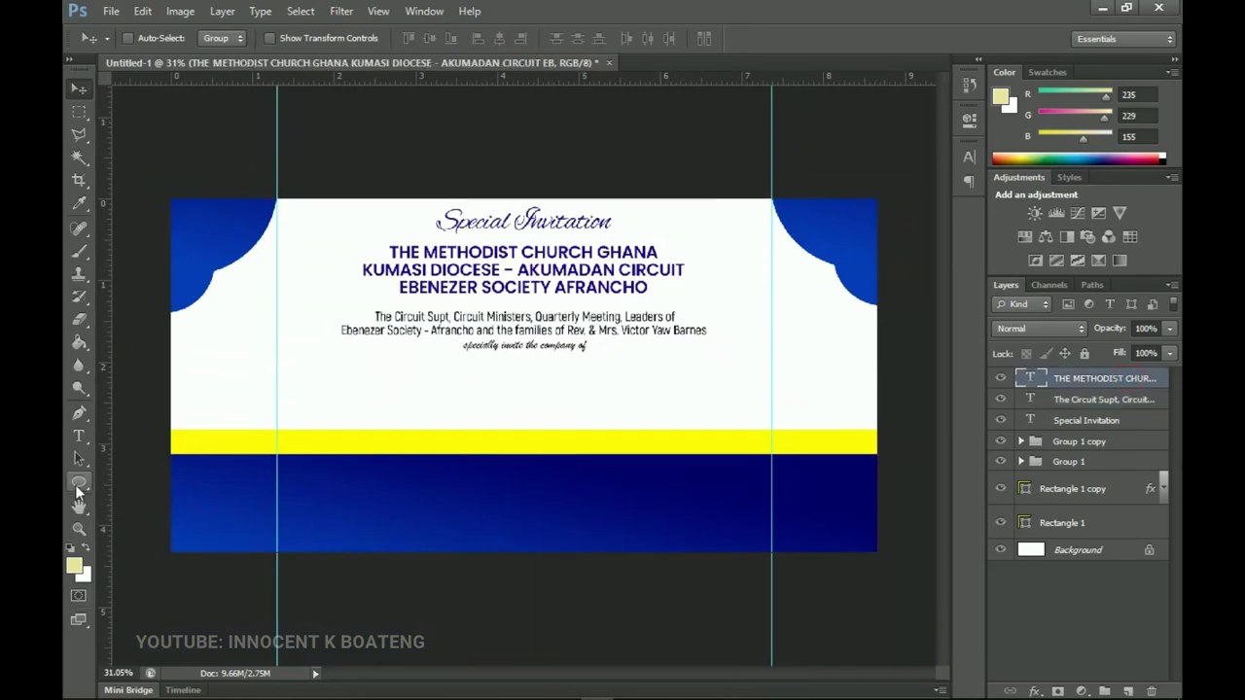
left_click_drag(79, 482, 123, 496)
left_click(136, 478)
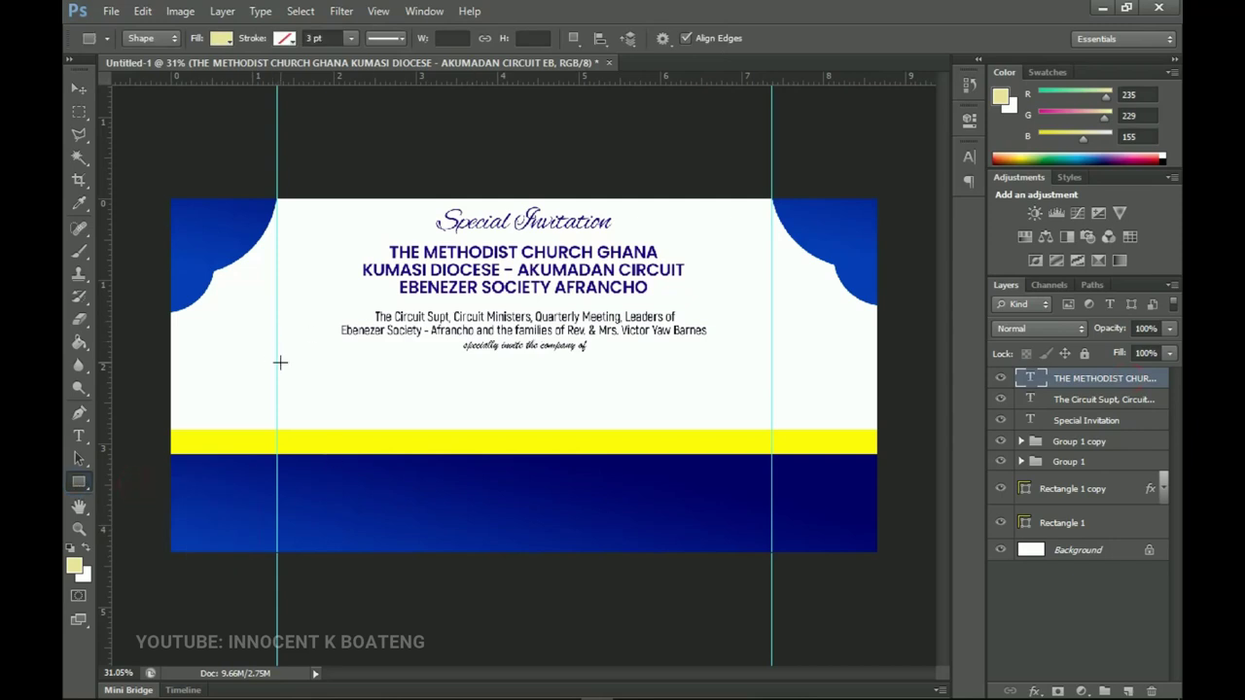
left_click_drag(264, 371, 853, 371)
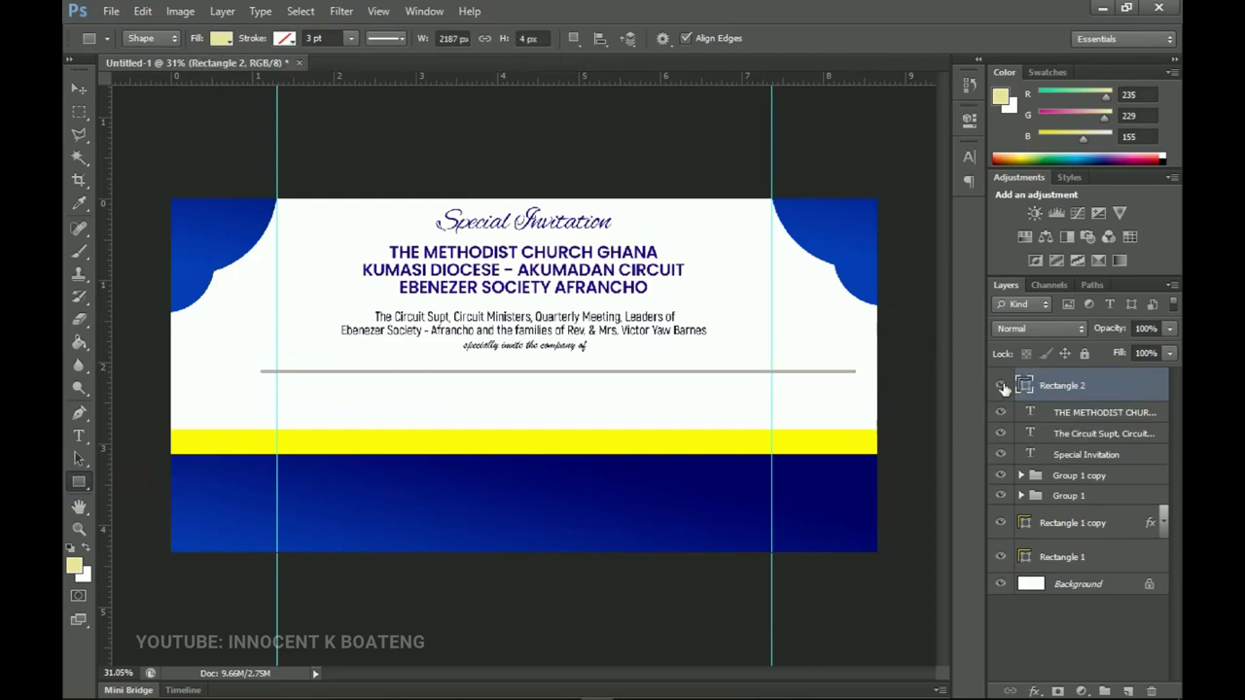
Step: Fill the thin horizontal rectangle with black, #000000
double_click(1024, 386)
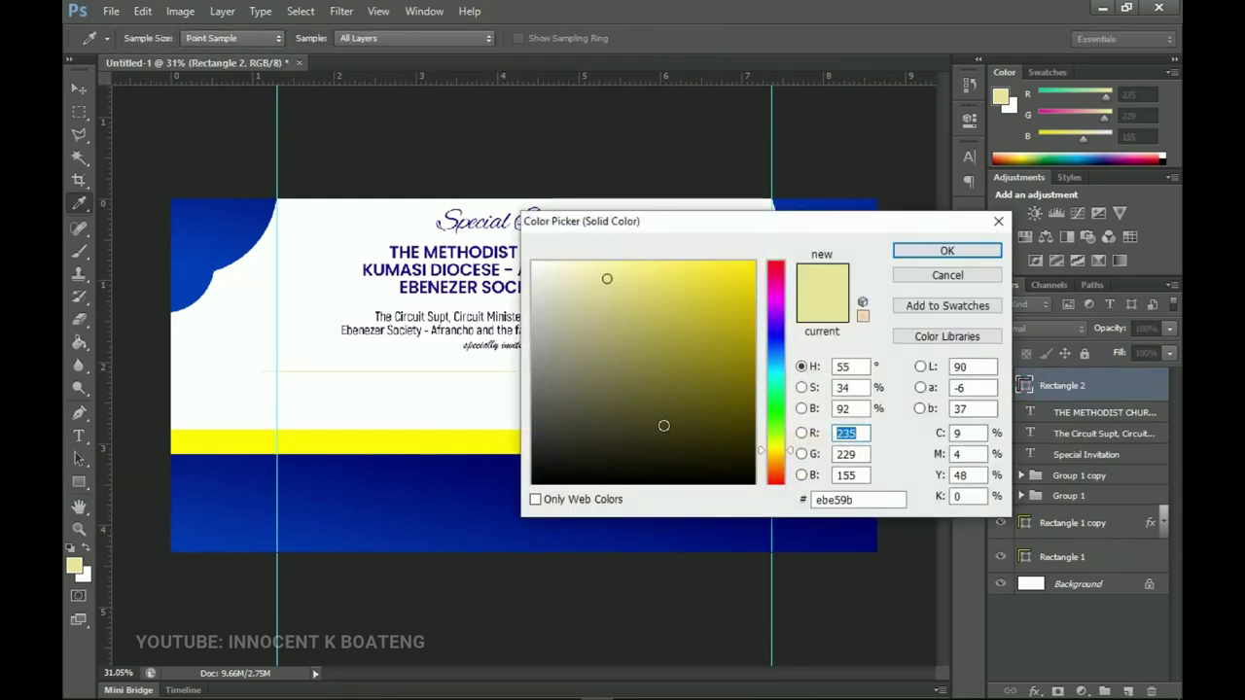
left_click(256, 196)
left_click(261, 207)
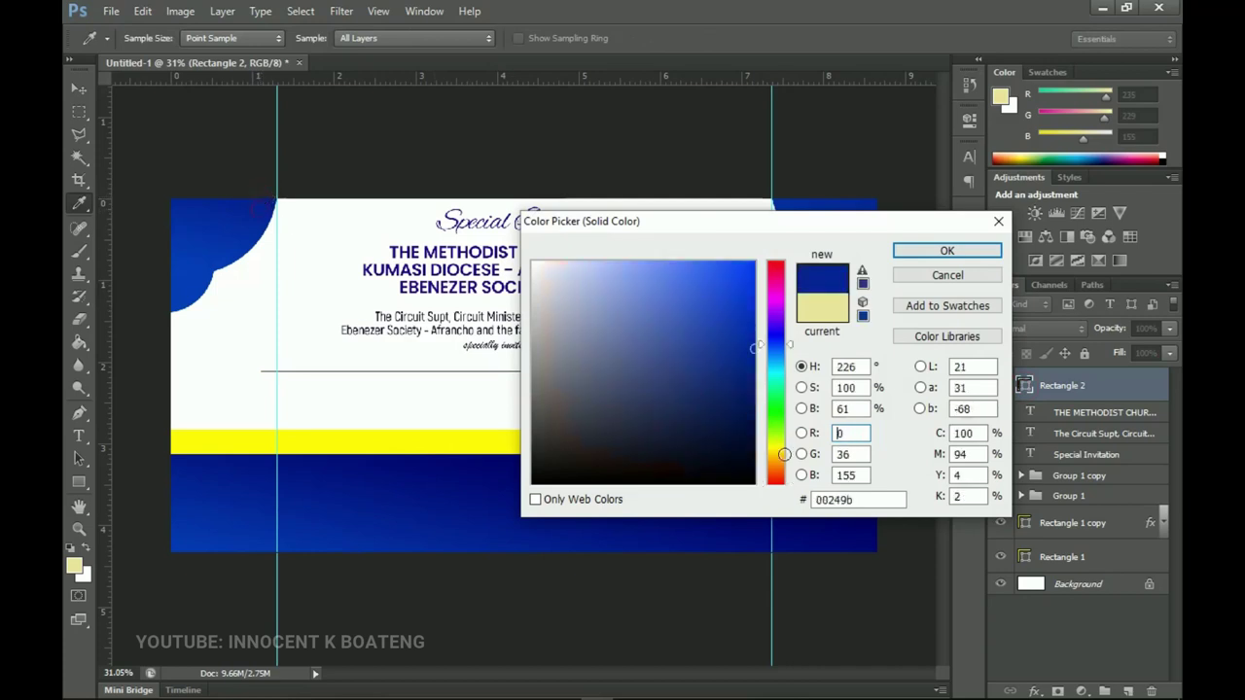
left_click(945, 250)
Step: Centre the thin black line horizontally on the canvas
key("ctrl+a")
key("b")
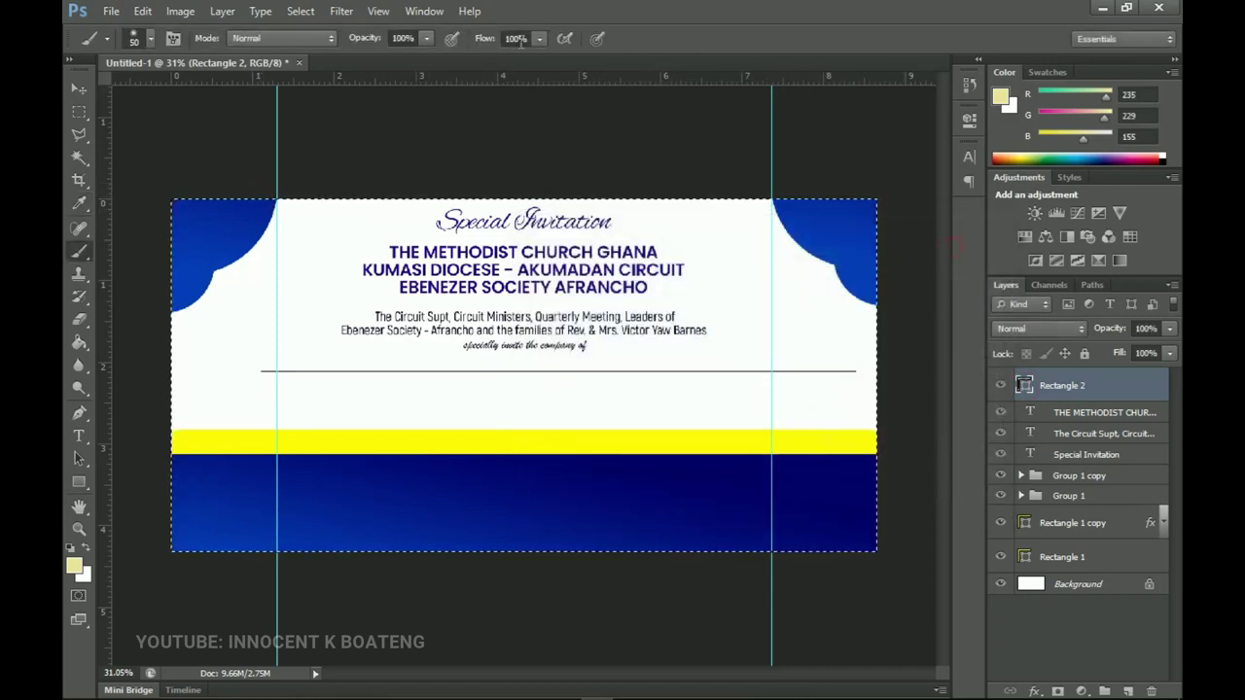
key("v")
left_click(499, 39)
key("ctrl+d")
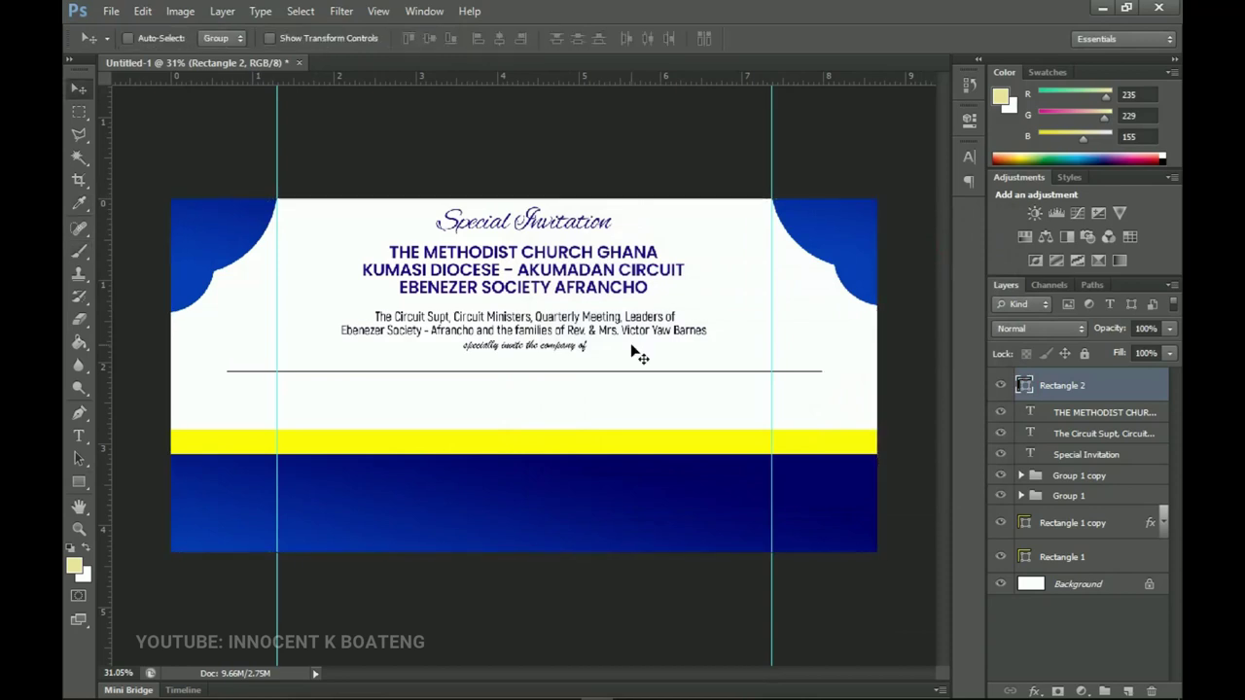
Step: Move the black line down a little from the invitation paragraph, and fine-tune its height with small upward nudges
left_click_drag(641, 338, 639, 347)
key("z")
left_click(637, 343)
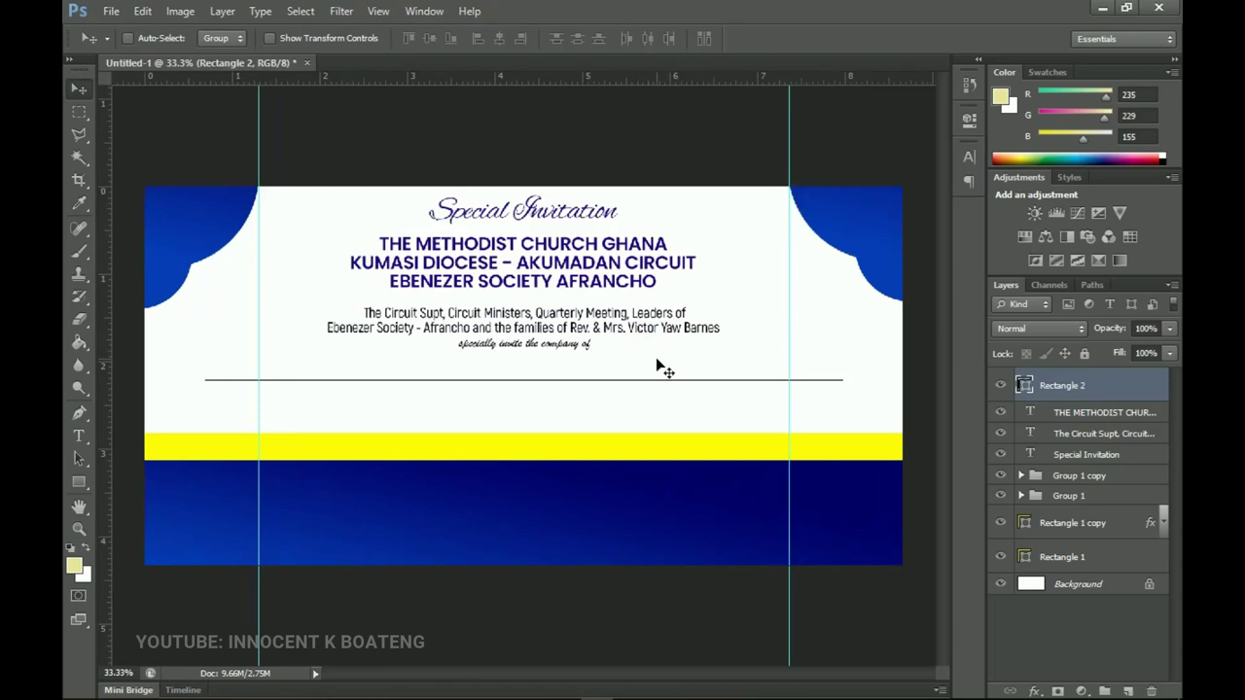
key("Up")
key("Up")
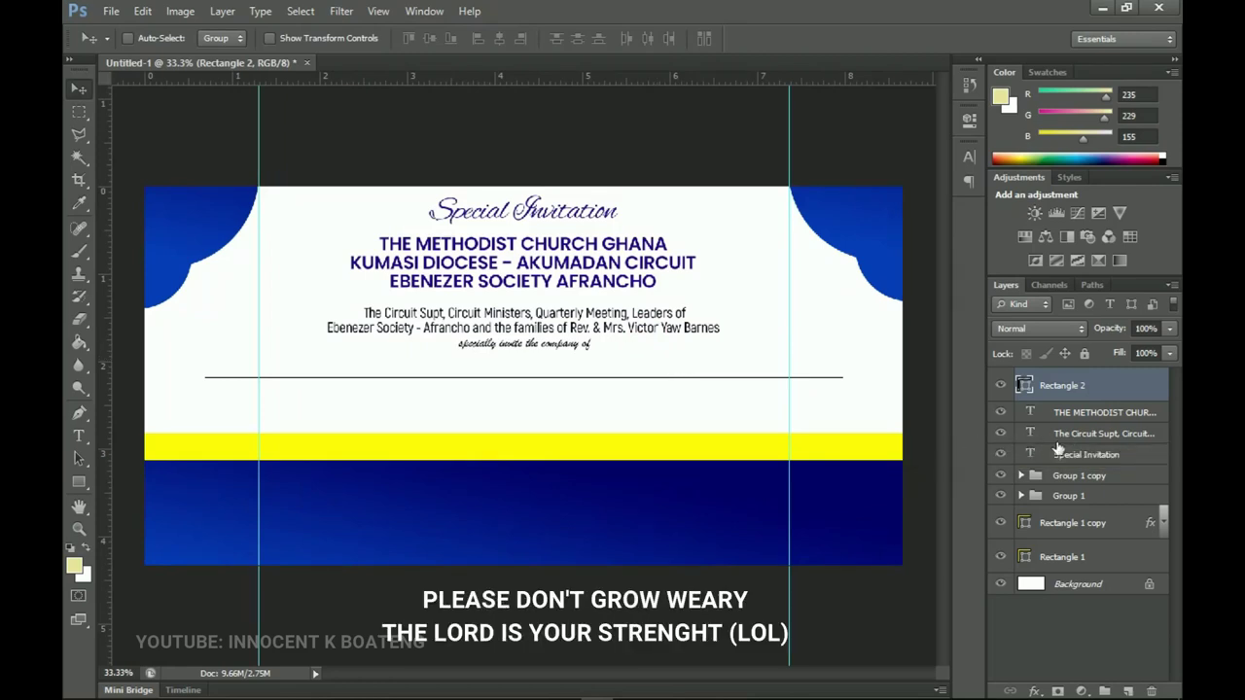
Step: Duplicate the invitation paragraph layer and move the copy straight down about 0.95 in, below the black line
left_click(1091, 434)
right_click(556, 316)
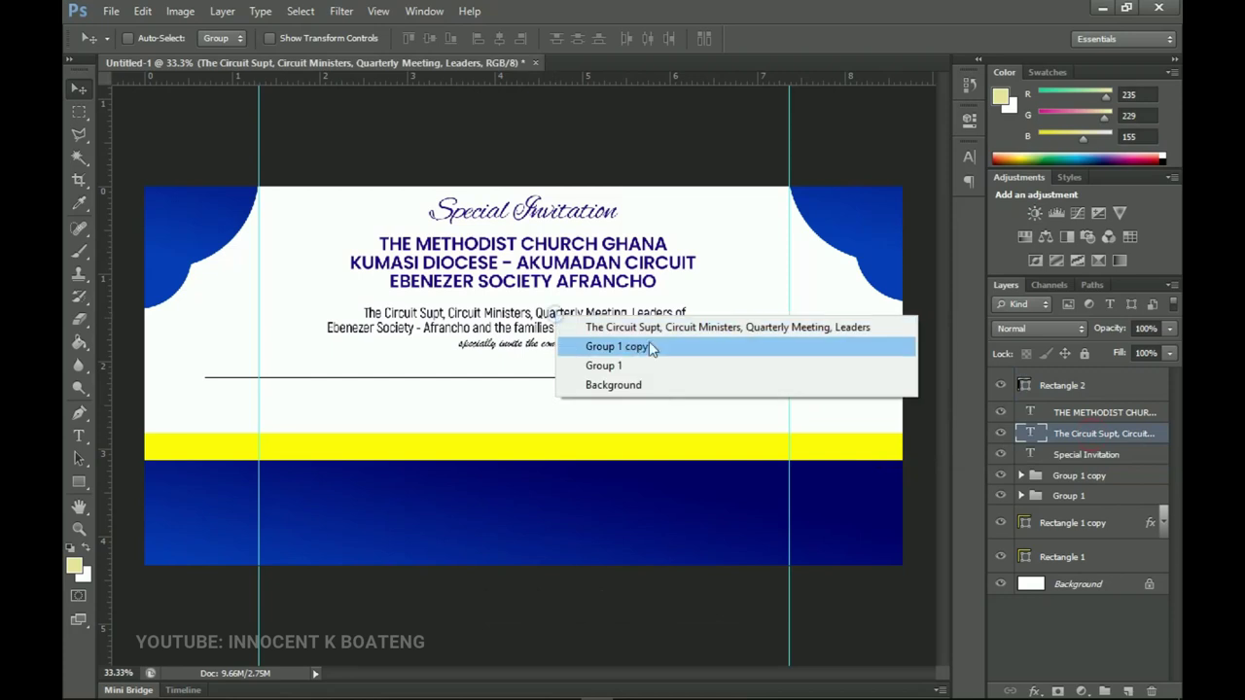
left_click(644, 334)
key("ctrl+j")
left_click_drag(612, 322, 589, 406)
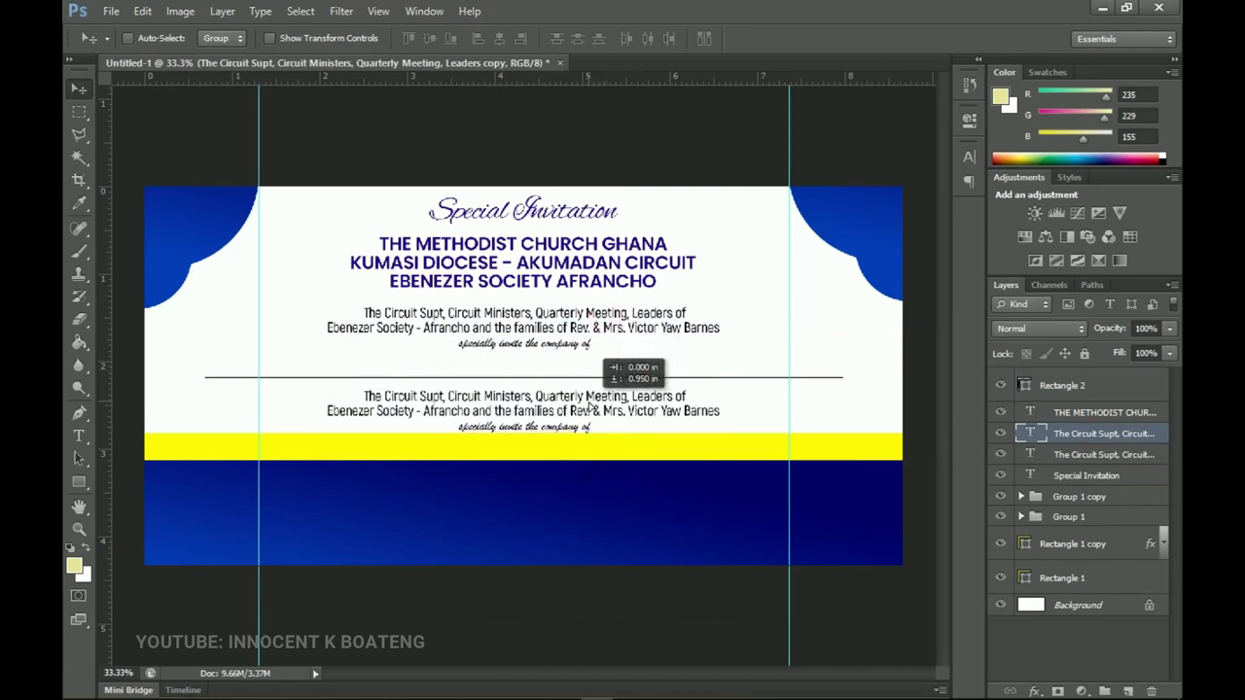
left_click_drag(589, 407, 589, 406)
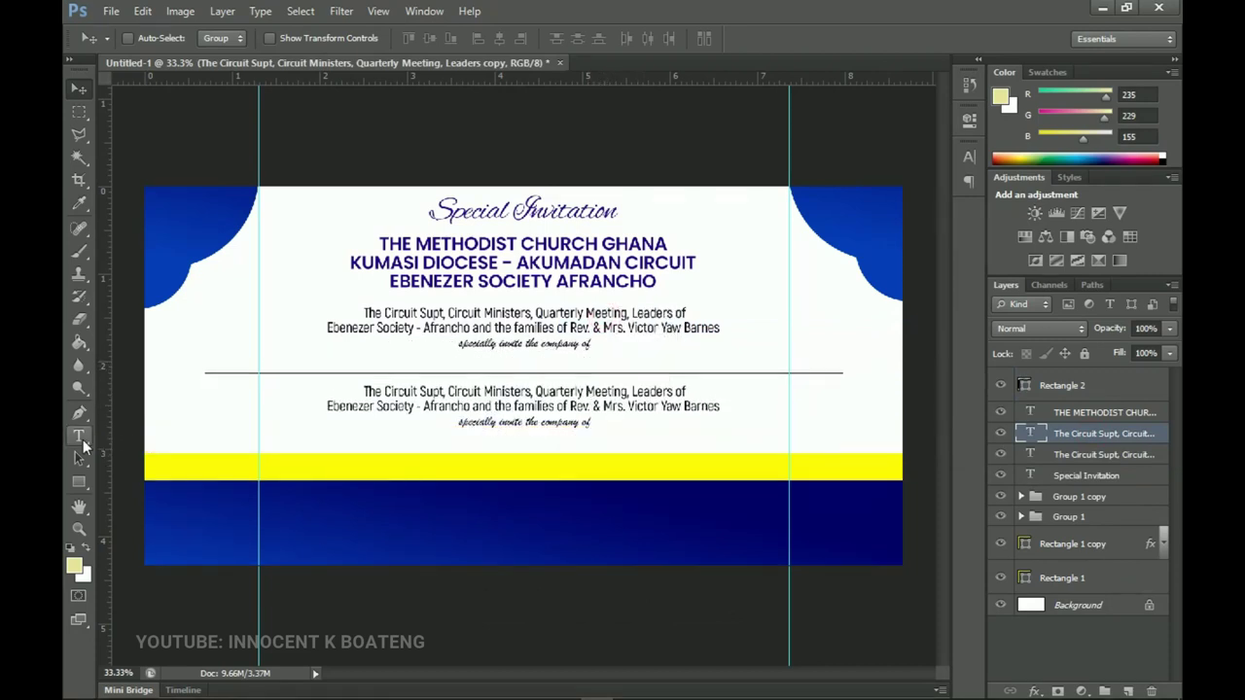
Step: Replace the copied paragraph's text with "CHAIRMAN/VICE CHAIRMAN/SPECIAL GUEST TO HONOUR & GRACE THE" from the Notepad file
left_click(79, 436)
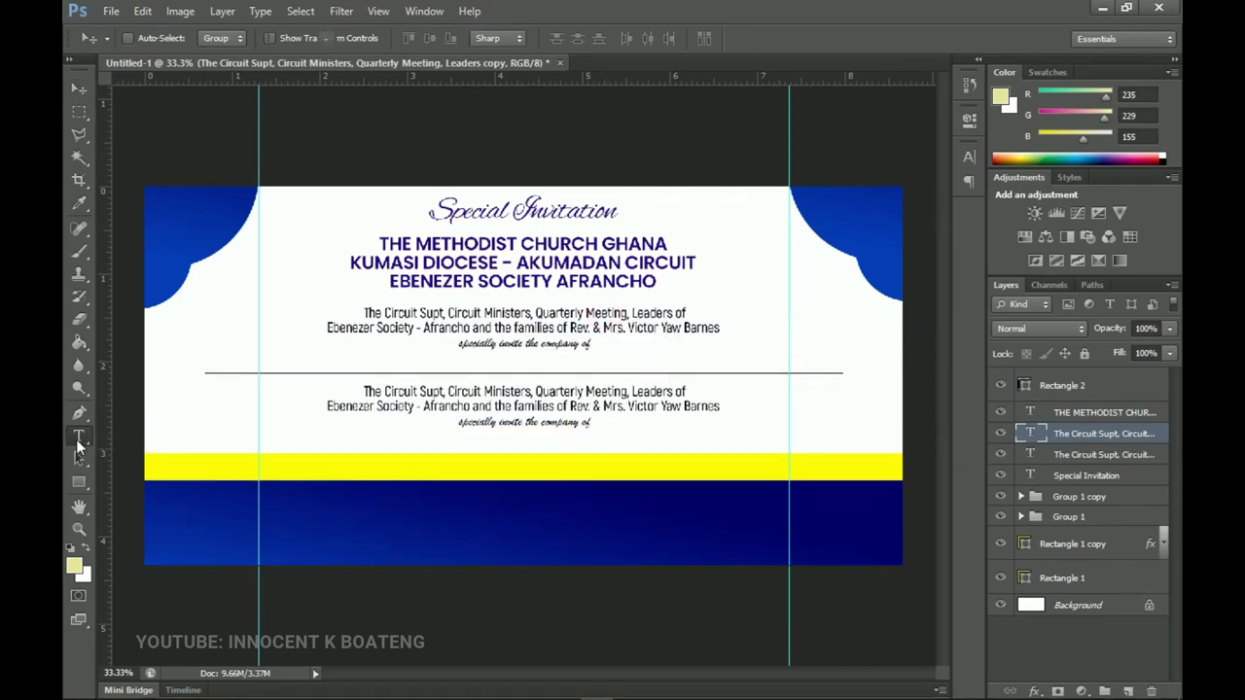
left_click(472, 405)
key("ctrl+a")
mouse_move(630, 669)
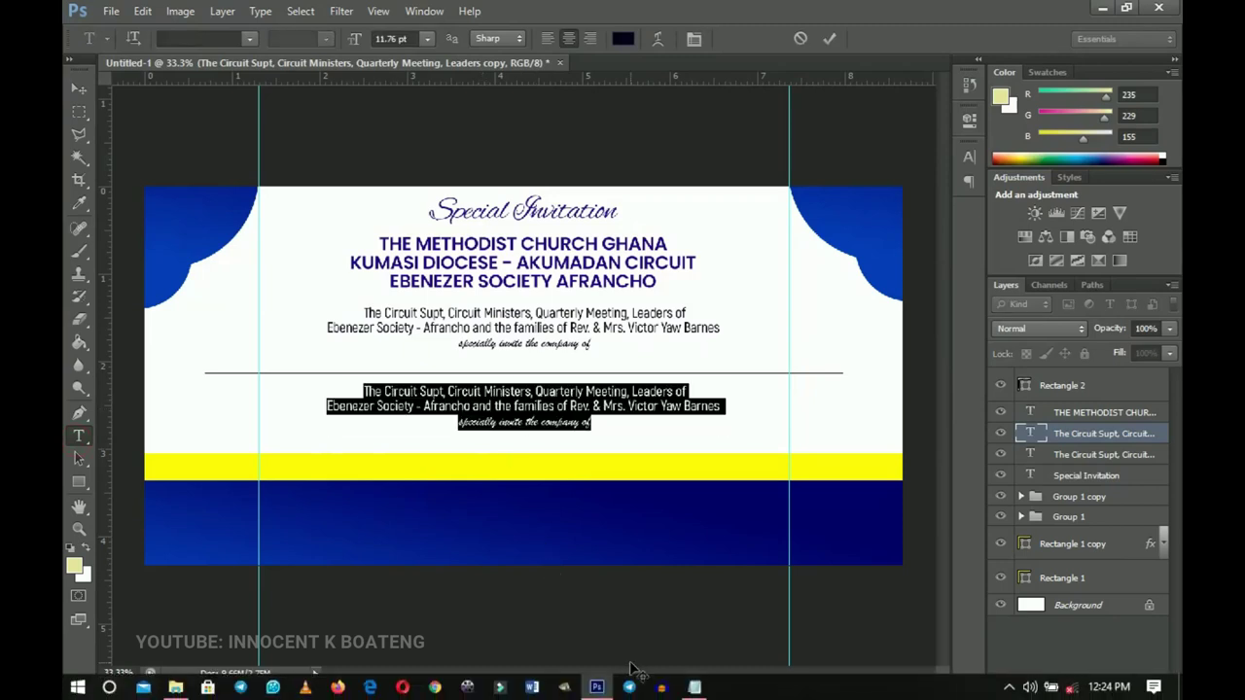
left_click(695, 686)
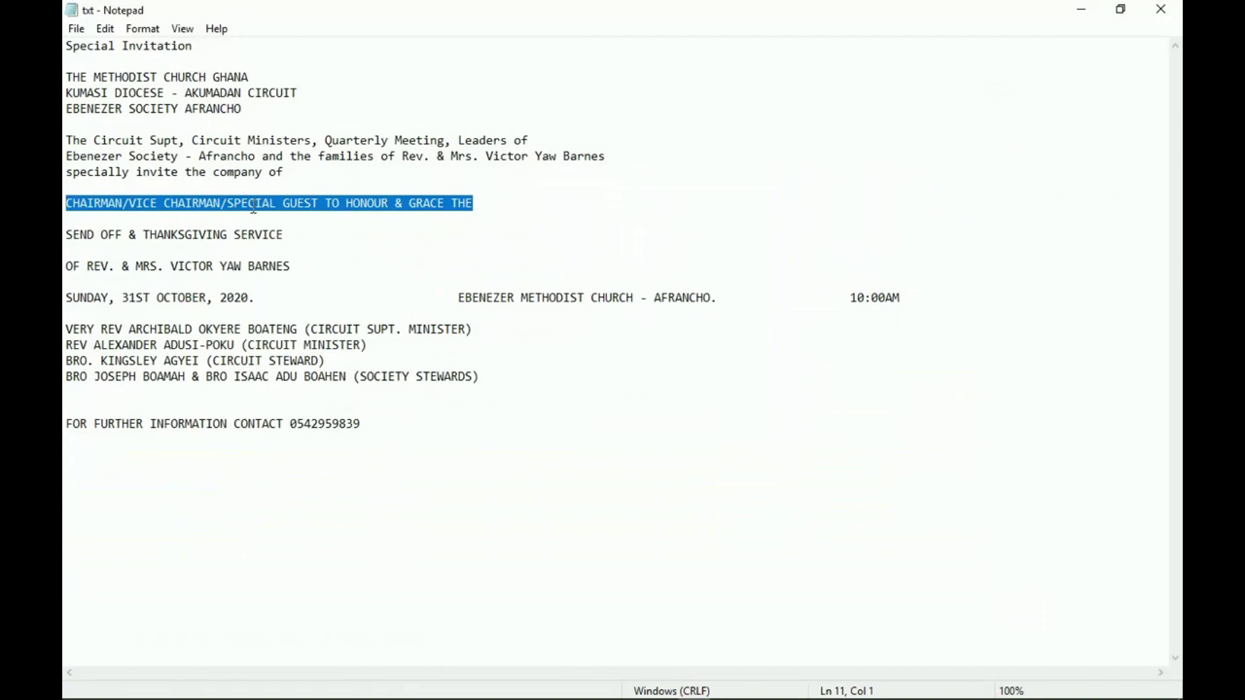
left_click(1081, 9)
type("CHAIRMAN/VICE CHAIRMAN/SPECIAL GUEST TO HONOUR & GRACE THE")
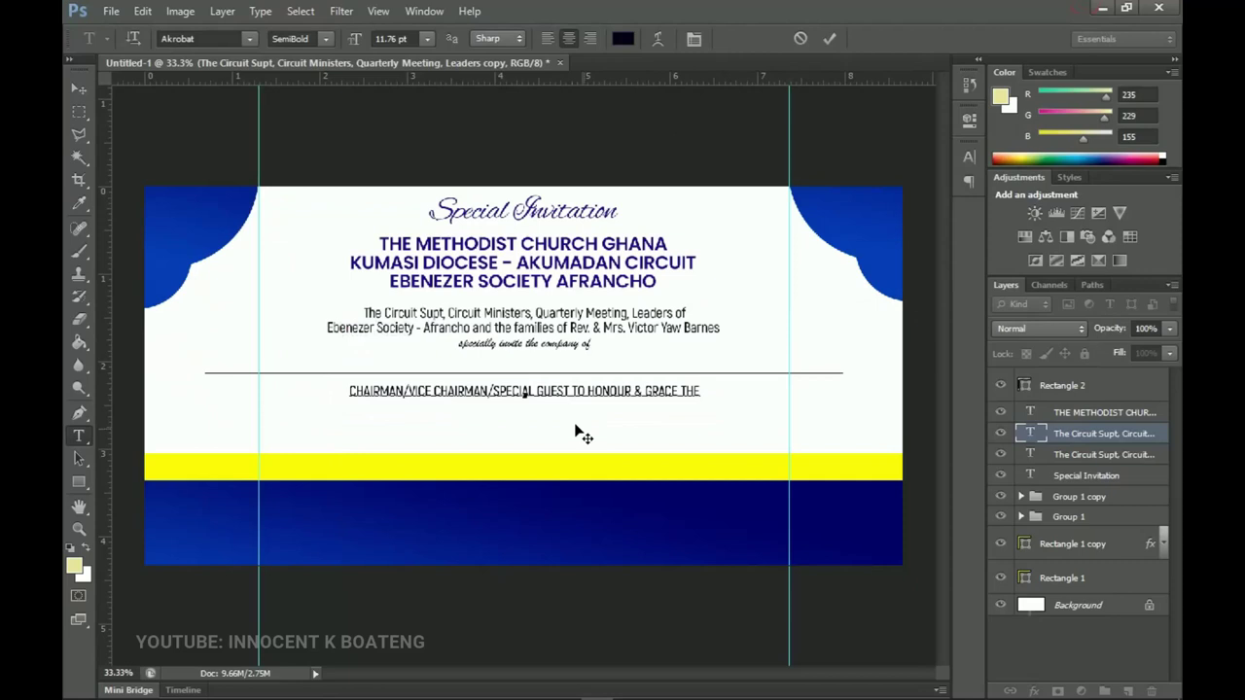
left_click(79, 88)
Step: Scale the chairman/special guest line down to about 90% around its centre
key("z")
left_click(431, 334)
left_click(430, 333)
key("v")
key("v")
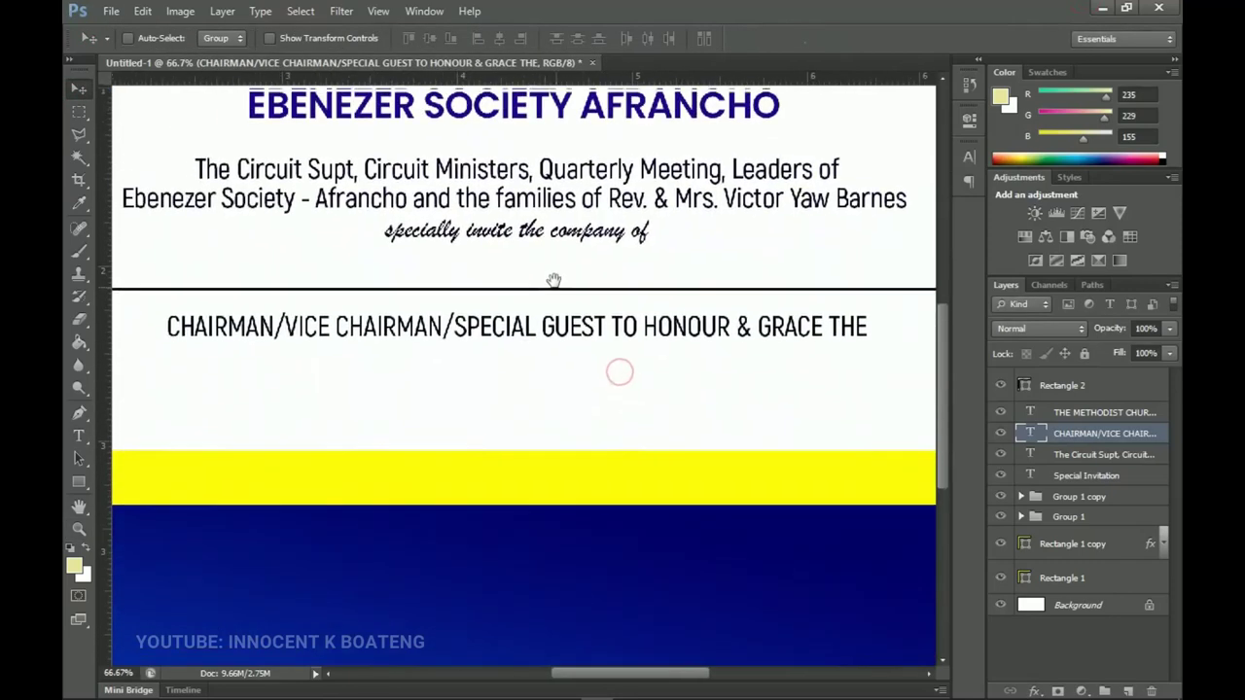
key("ctrl+t")
left_click_drag(866, 342, 834, 341)
double_click(745, 328)
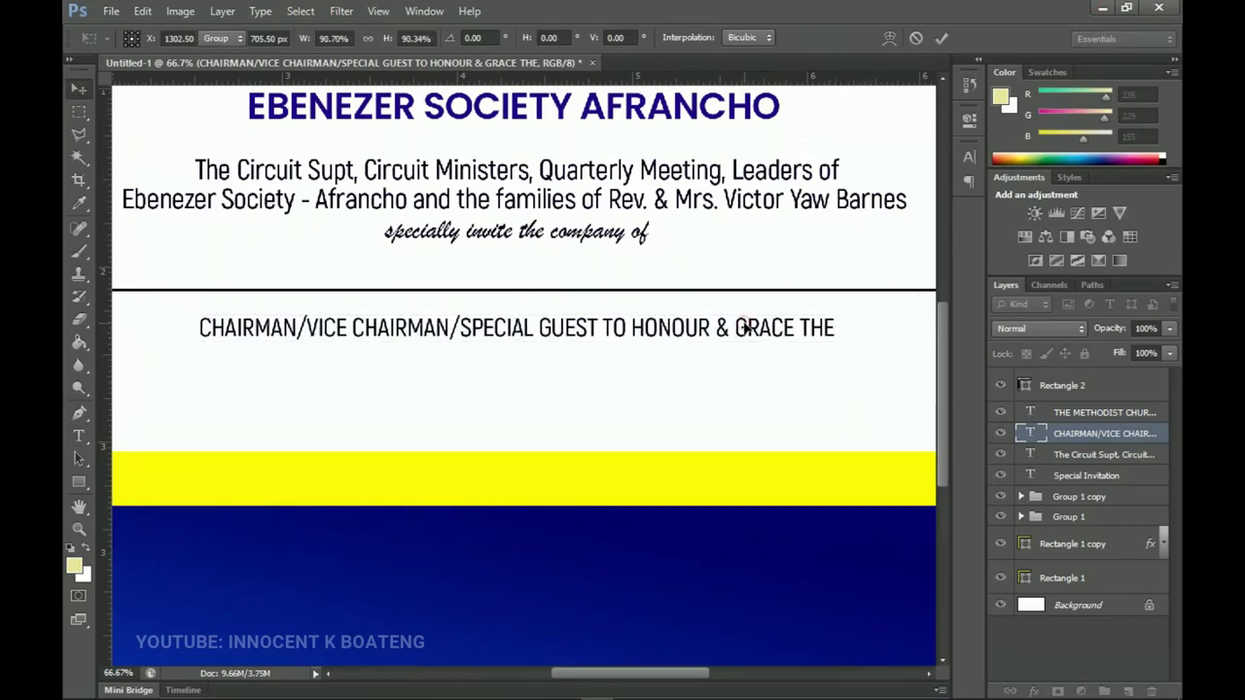
double_click(742, 327)
Step: Nudge the chairman/special guest line up closer to the black line and centre it horizontally on the canvas
key("Up")
key("Up")
key("Up")
key("Up")
key("Up")
key("Up")
key("Up")
key("Up")
key("Up")
key("Up")
key("Up")
key("Up")
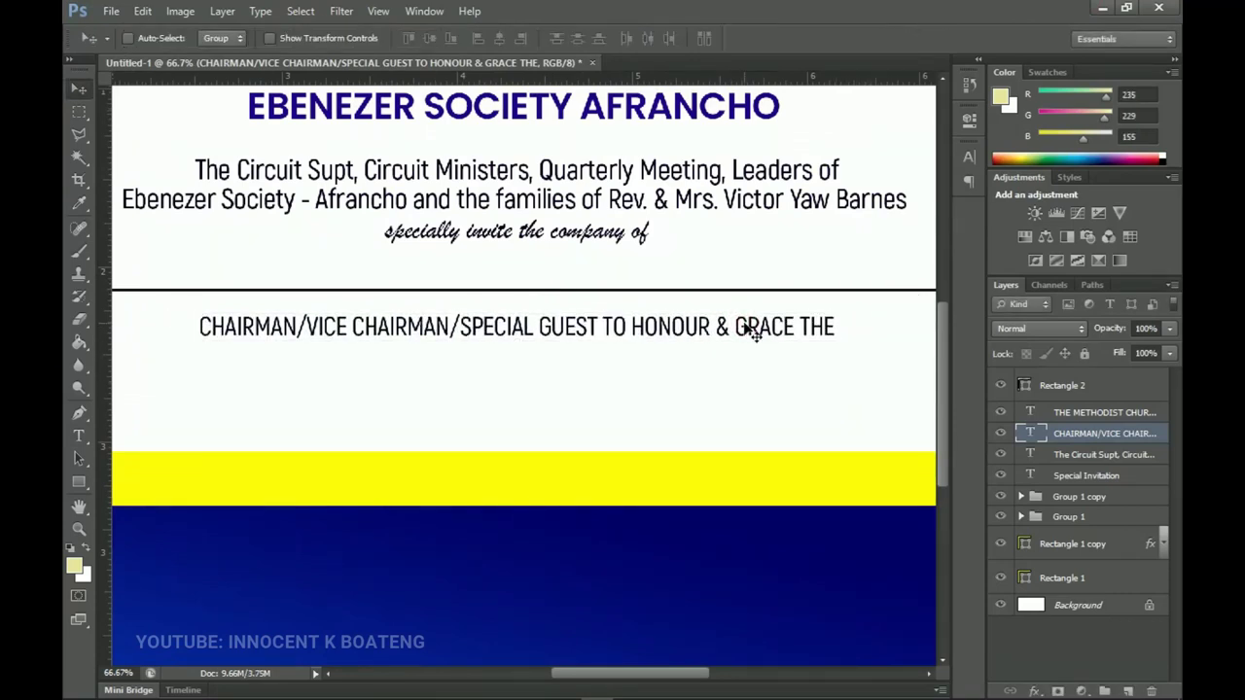
key("Up")
key("Up")
key("Up")
key("Up")
key("Up")
key("Up")
key("Up")
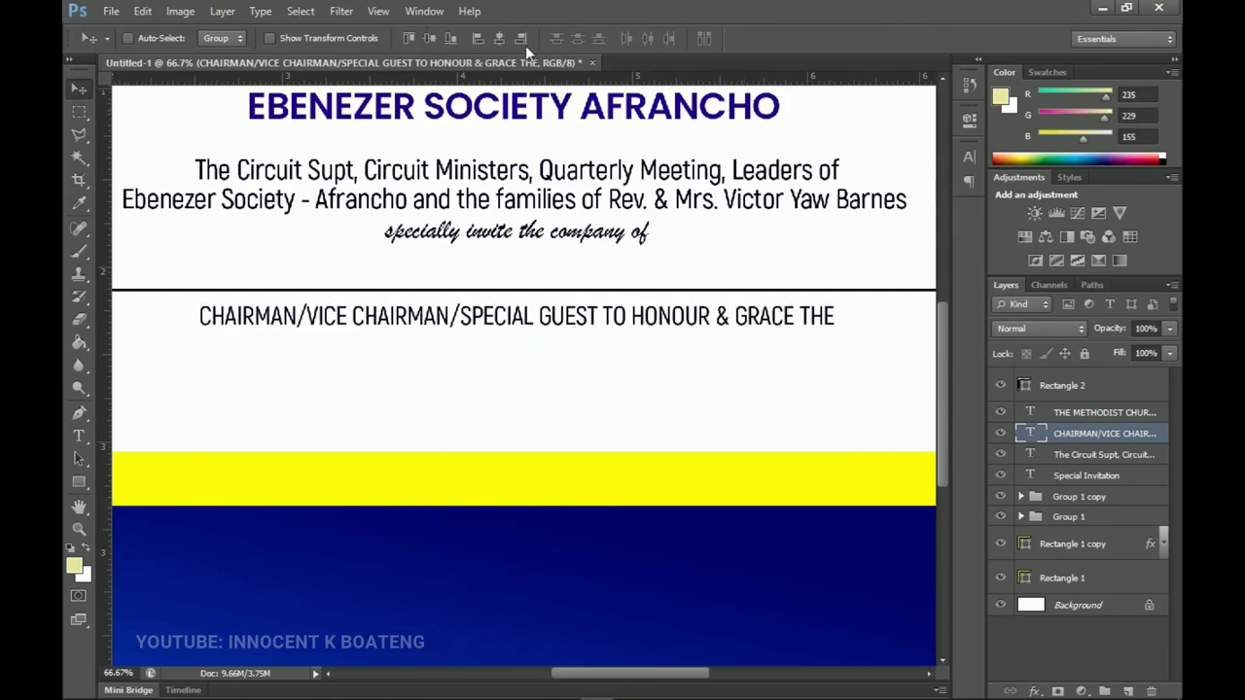
left_click(499, 38)
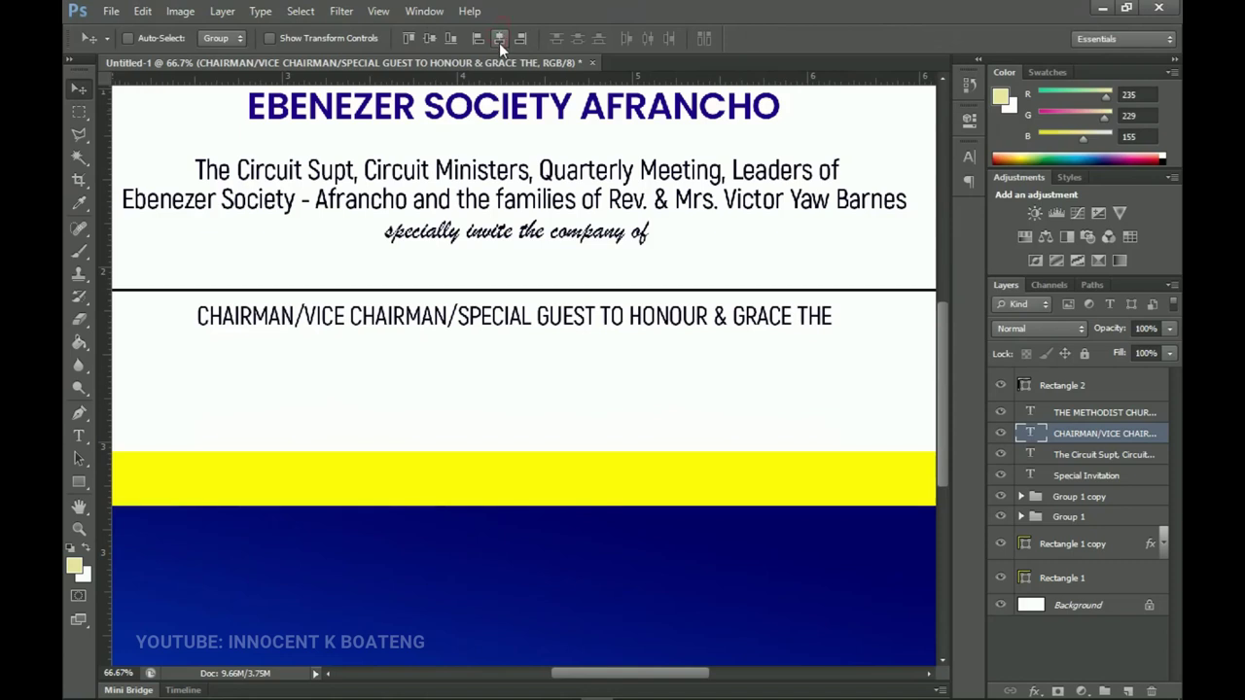
key("ctrl+d")
key("ctrl+0")
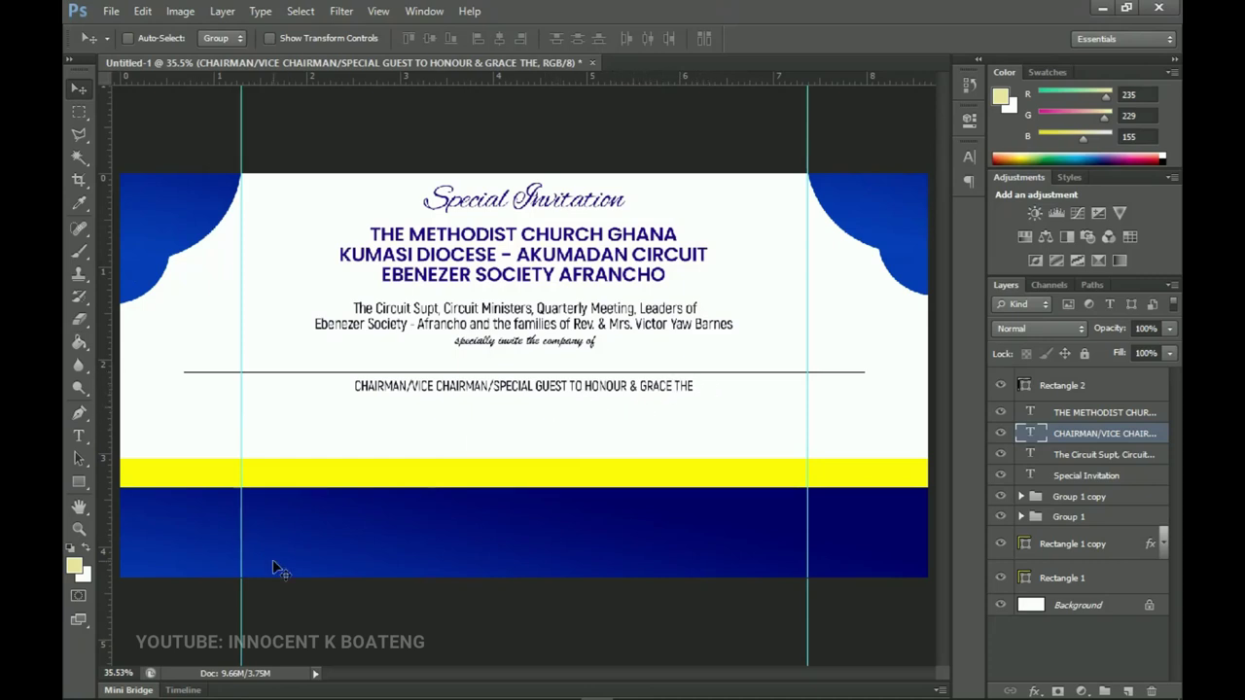
Step: Place the couple's PNG photo from the Send Off Service folder over the flyer's lower-left area
left_click(176, 688)
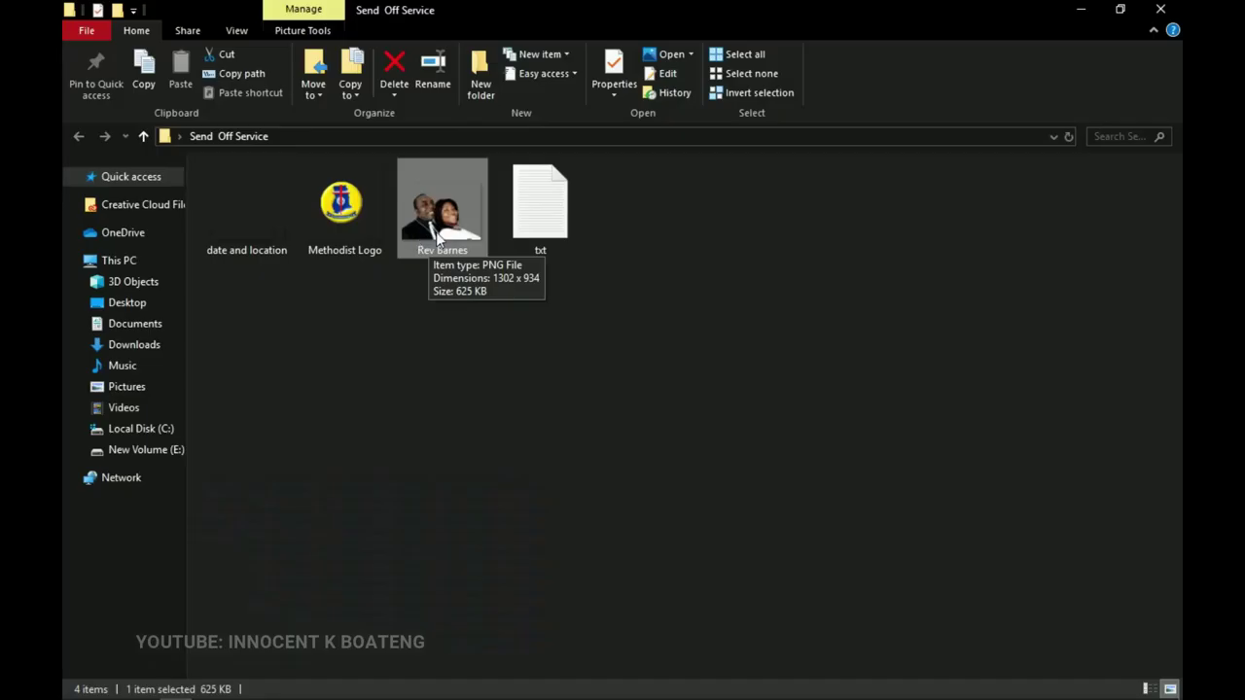
left_click_drag(439, 235, 257, 476)
left_click_drag(652, 340, 404, 409)
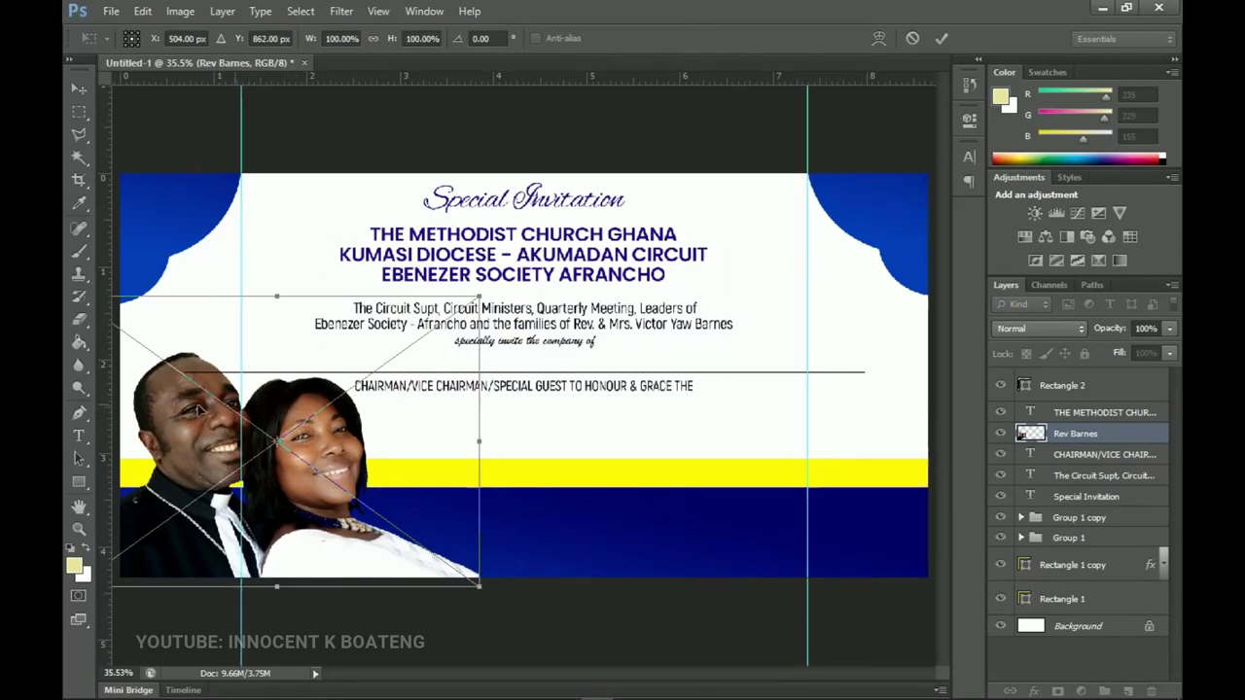
Step: Scale the couple's photo to about 80% and seat it in the flyer's lower-left corner
left_click_drag(481, 295, 438, 331)
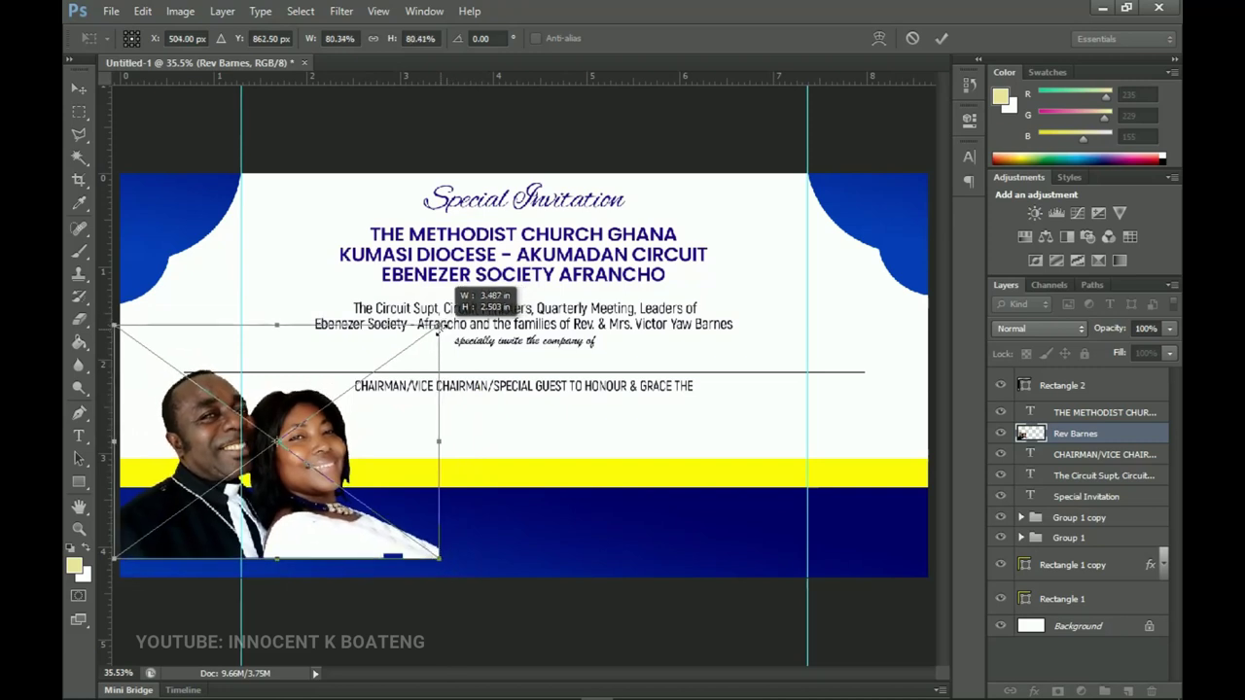
left_click_drag(392, 434, 393, 461)
left_click_drag(539, 516, 538, 525)
left_click_drag(373, 472, 368, 489)
key("Return")
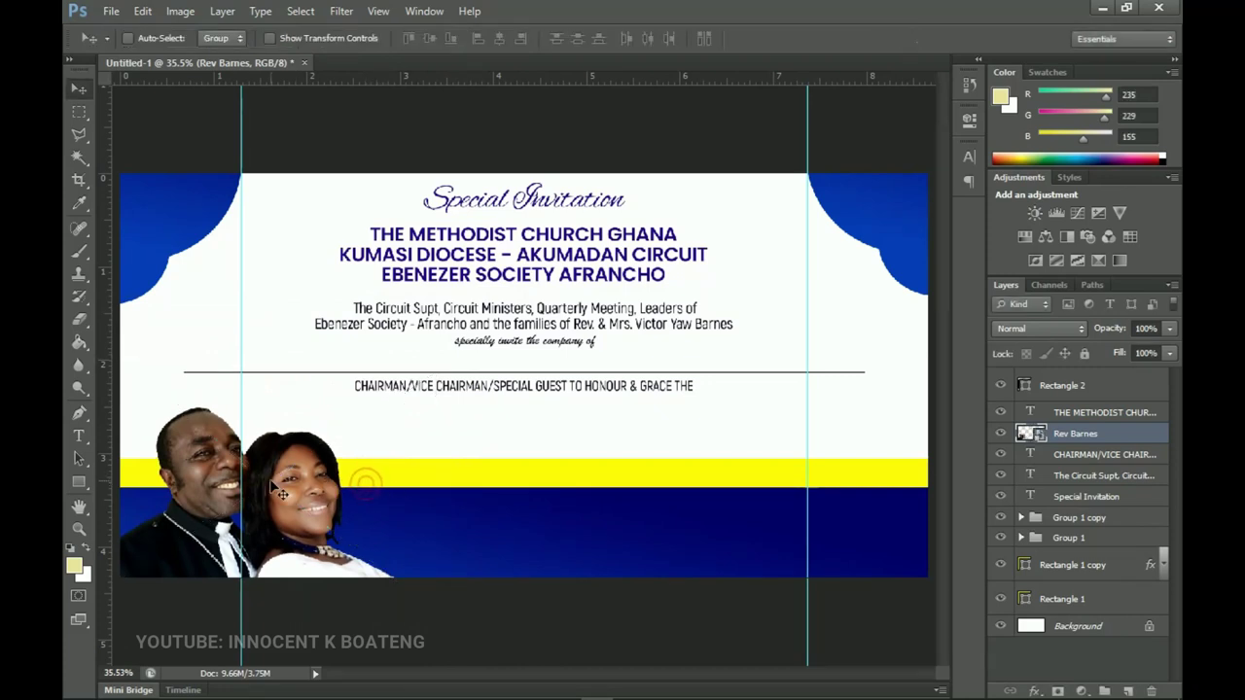
Step: Enlarge the couple's photo slightly up and to the right, keeping it in the flyer's lower-left corner
scroll(216, 468, "up", 1)
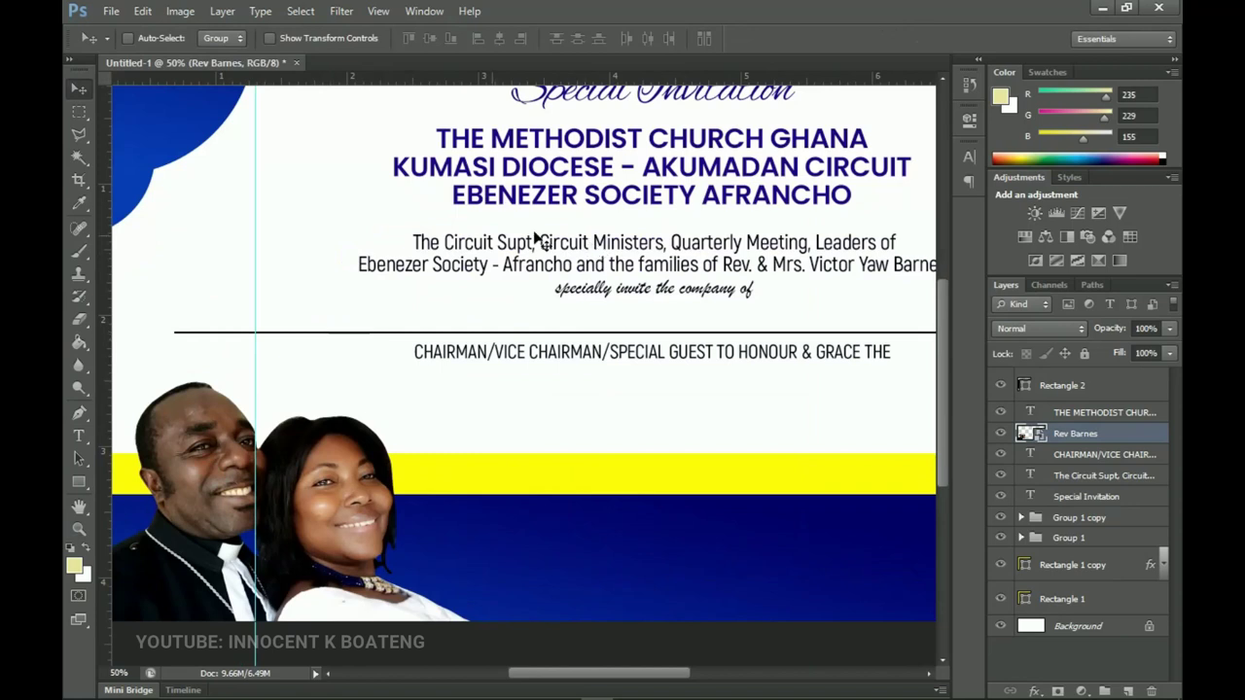
scroll(476, 335, "down", 1)
scroll(418, 364, "down", 2)
scroll(402, 369, "up", 2)
key("ctrl+t")
left_click_drag(529, 290, 587, 267)
double_click(506, 376)
left_click(504, 376, "alt")
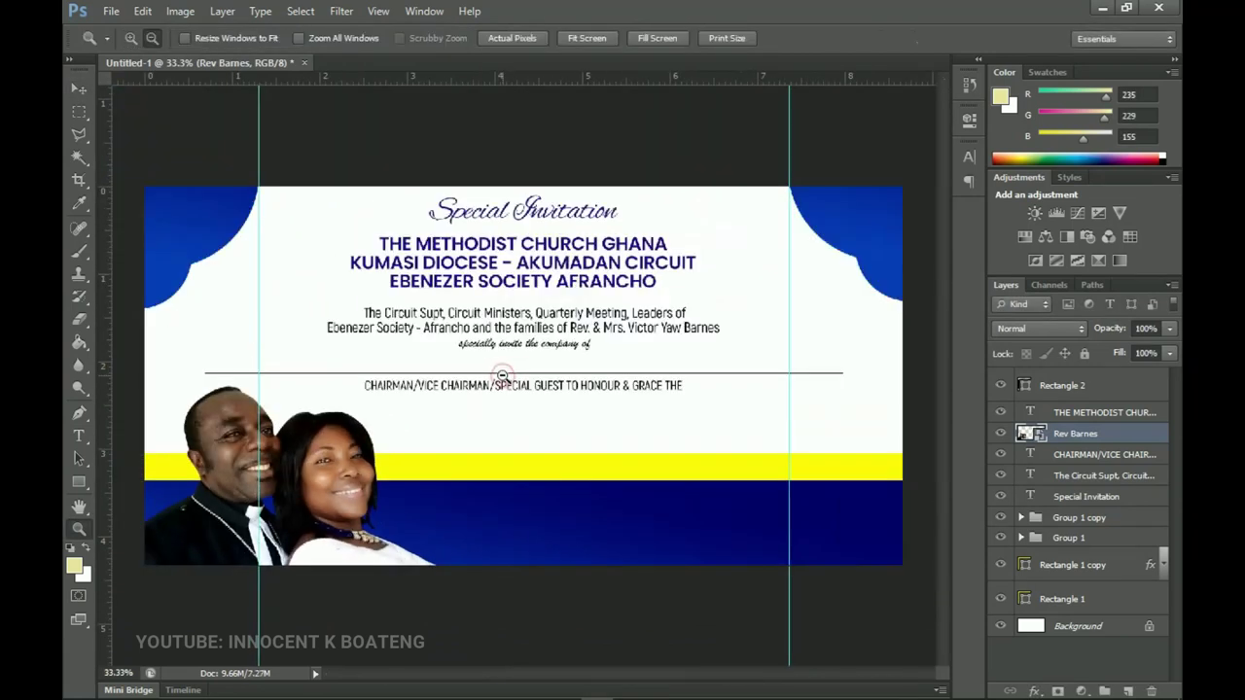
left_click(503, 376, "alt")
key("ctrl+plus")
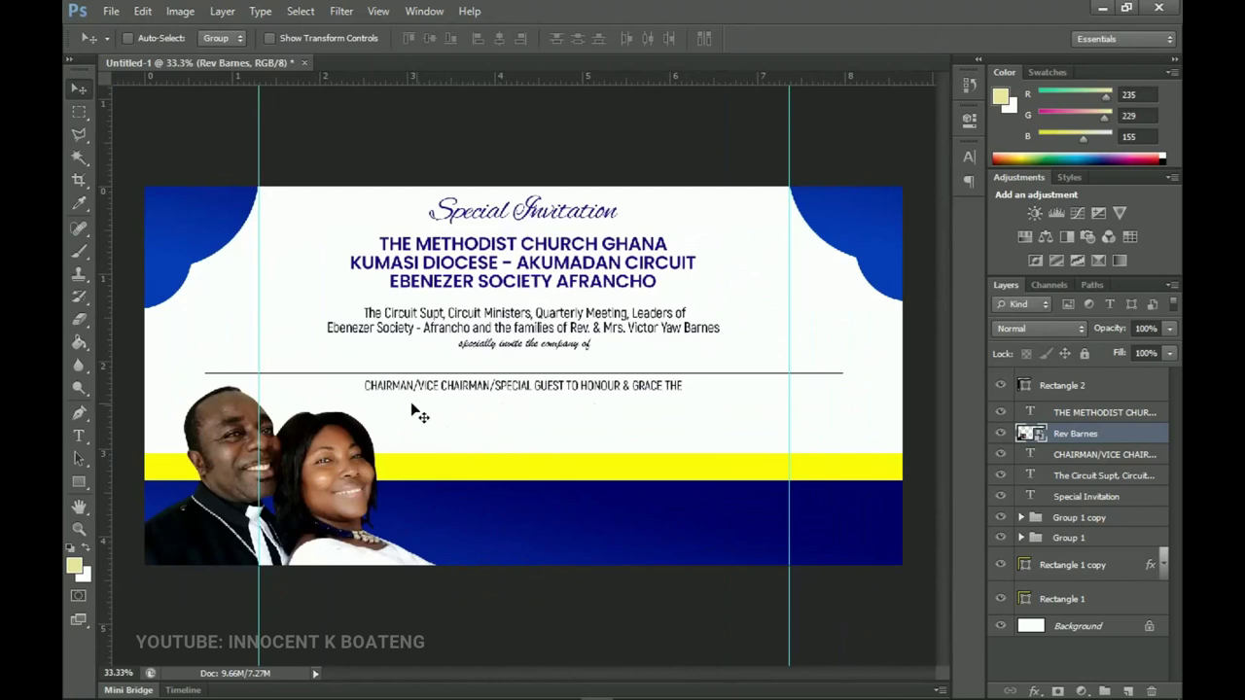
Step: Add a red Poppins Black 11.5 pt text line "SEND OFF & THANKSGIVING SERVICE" from Notepad, below the chairman line
left_click(80, 436)
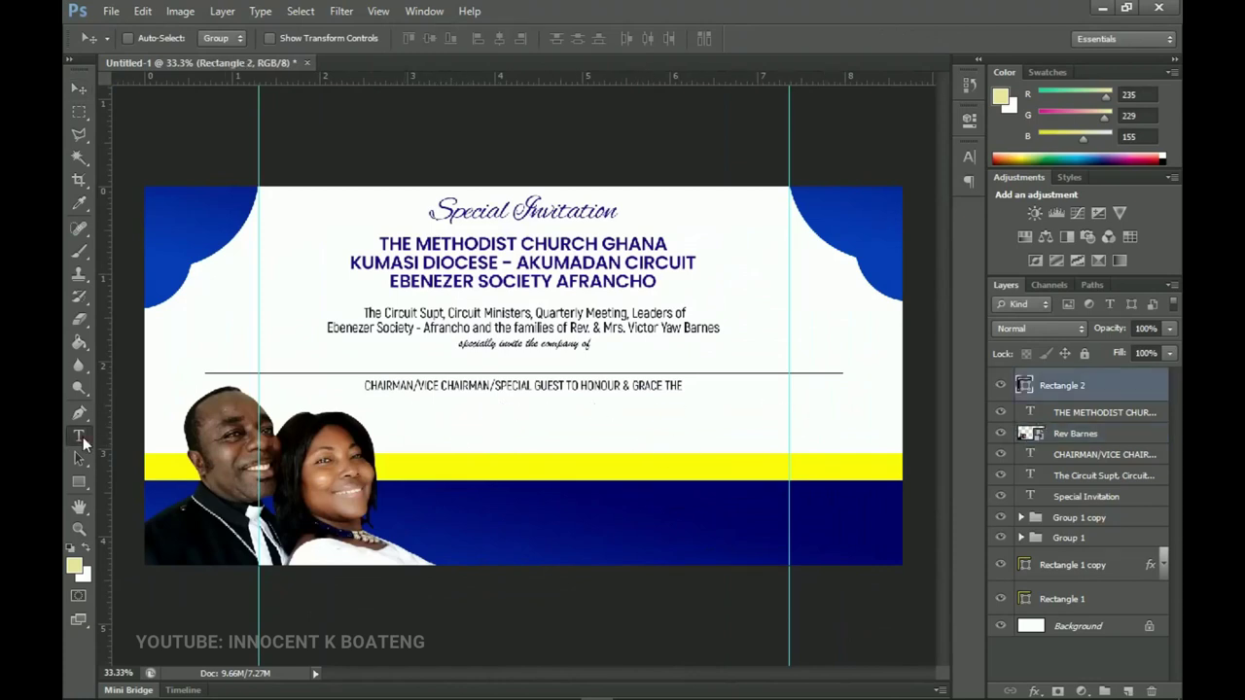
left_click(585, 419)
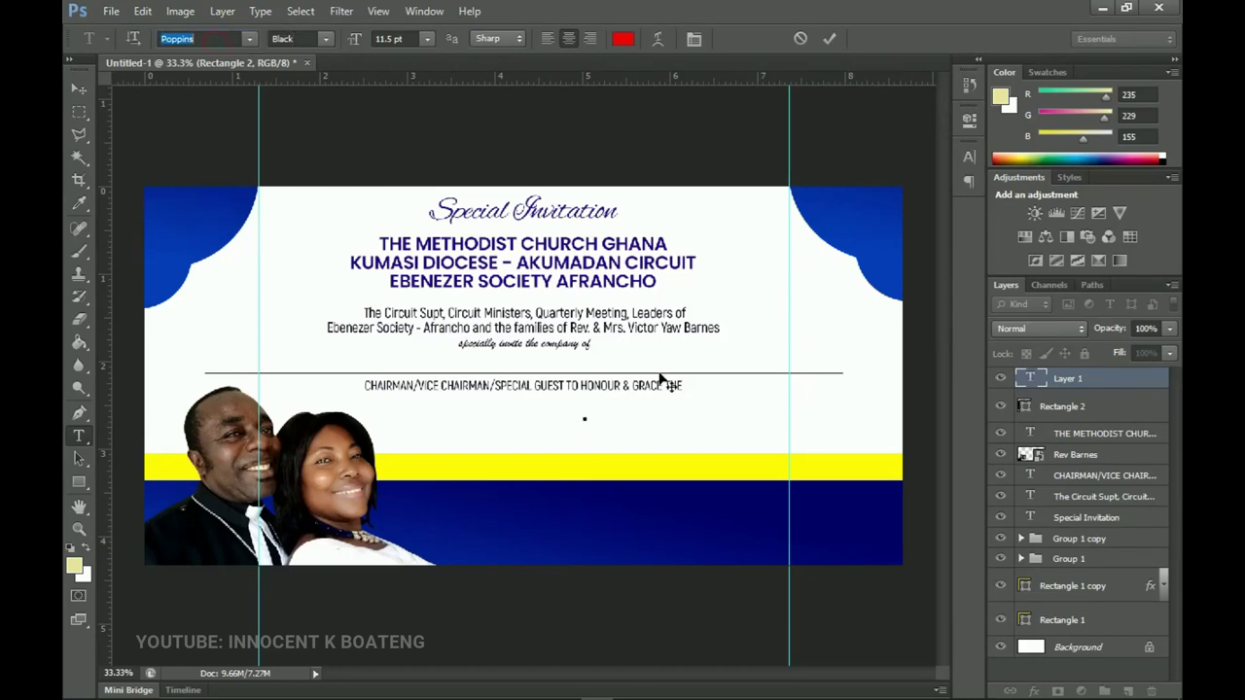
left_click(624, 418)
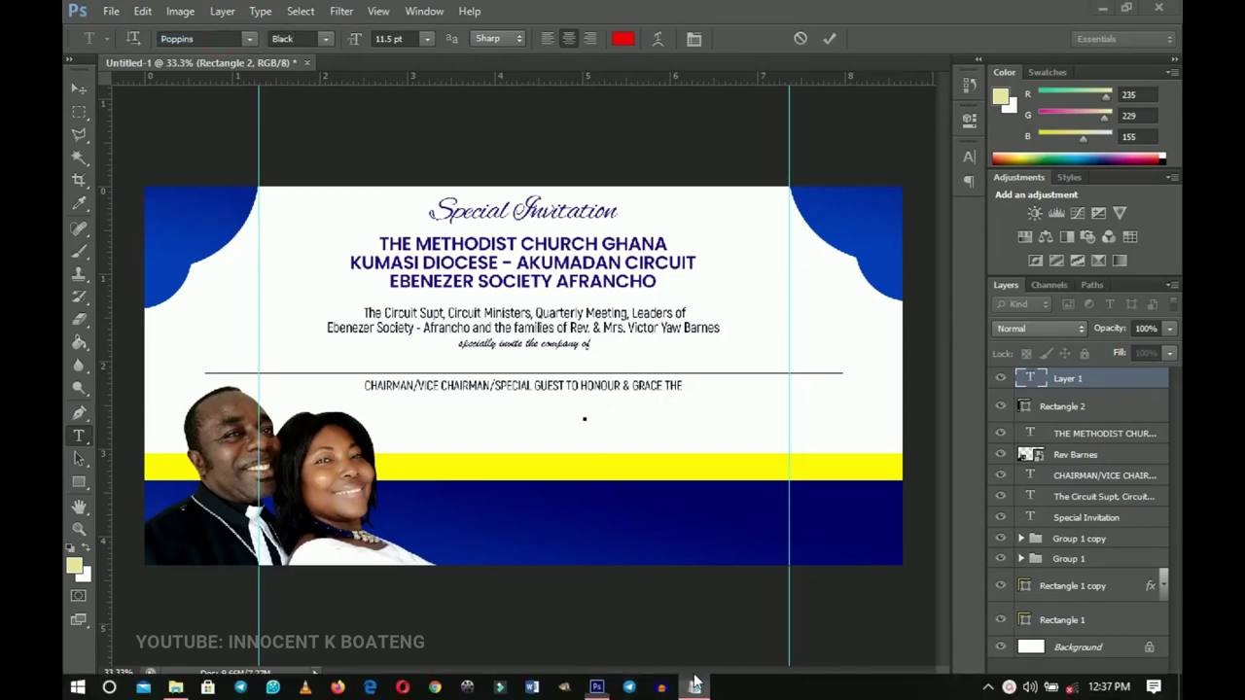
left_click(695, 686)
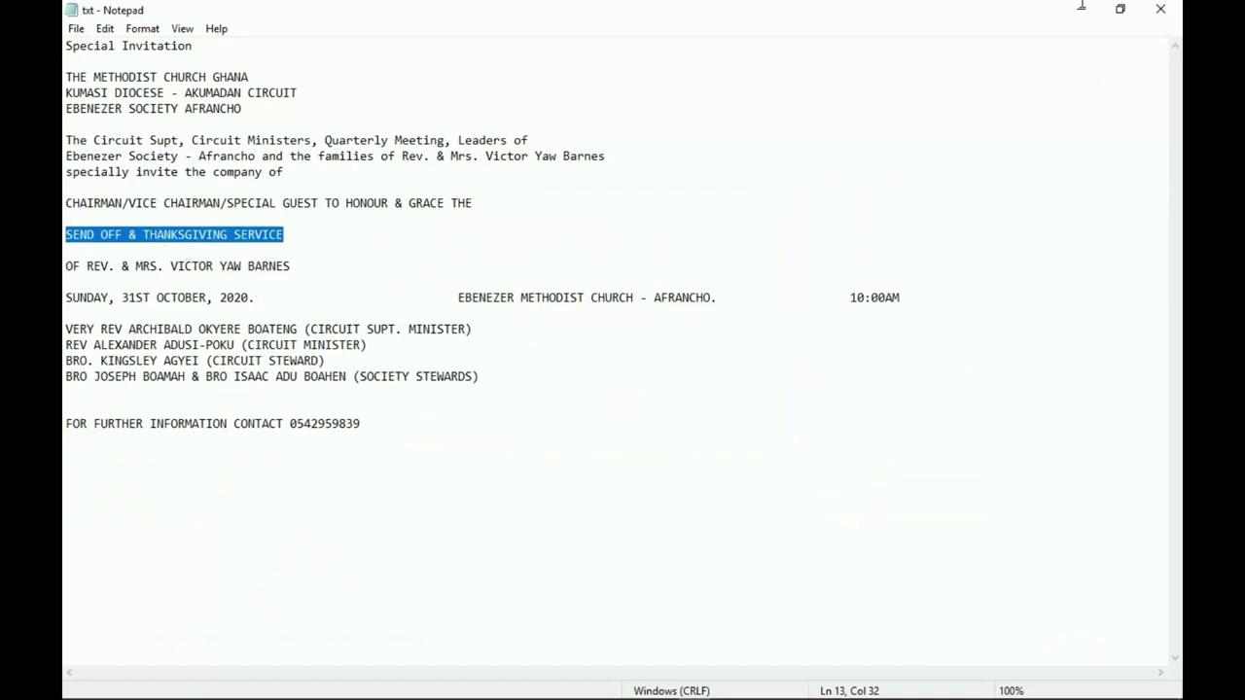
left_click(1080, 9)
type("SEND OFF & THANKSGIVING SERVICE")
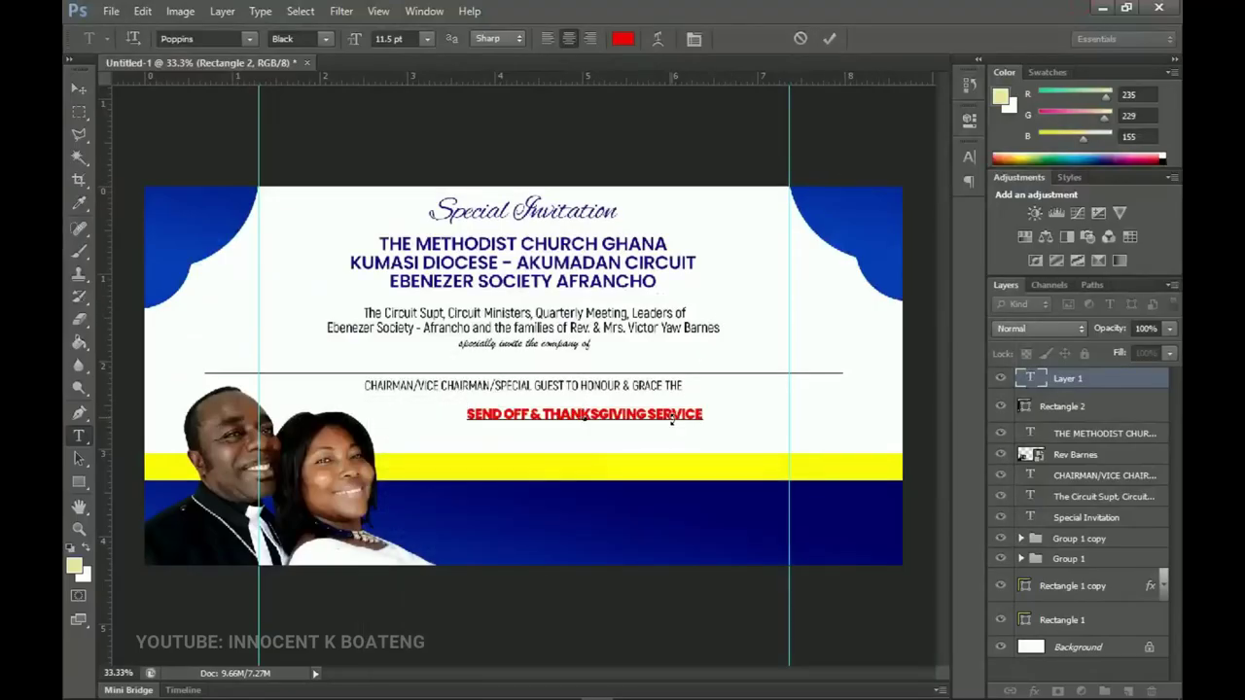
left_click(76, 92)
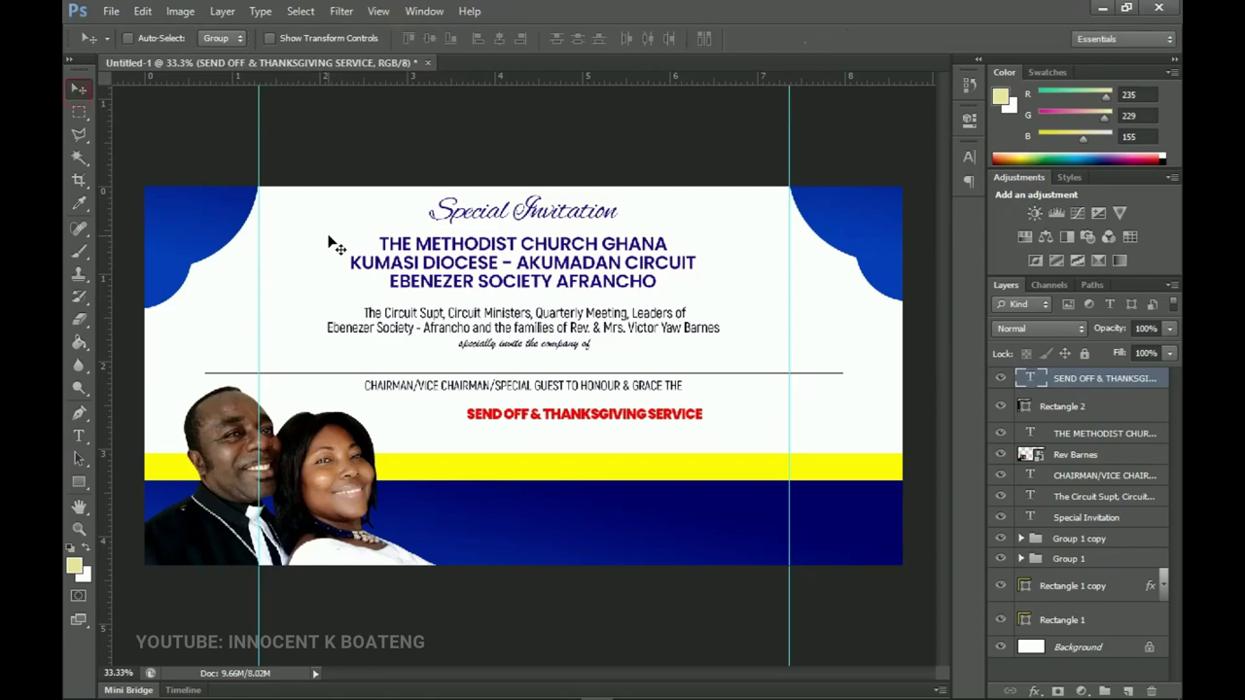
Step: Scale the red send-off headline to about 206% and move it right, clear of the couple's photo
key("ctrl+t")
left_click_drag(707, 437, 828, 438)
key("Return")
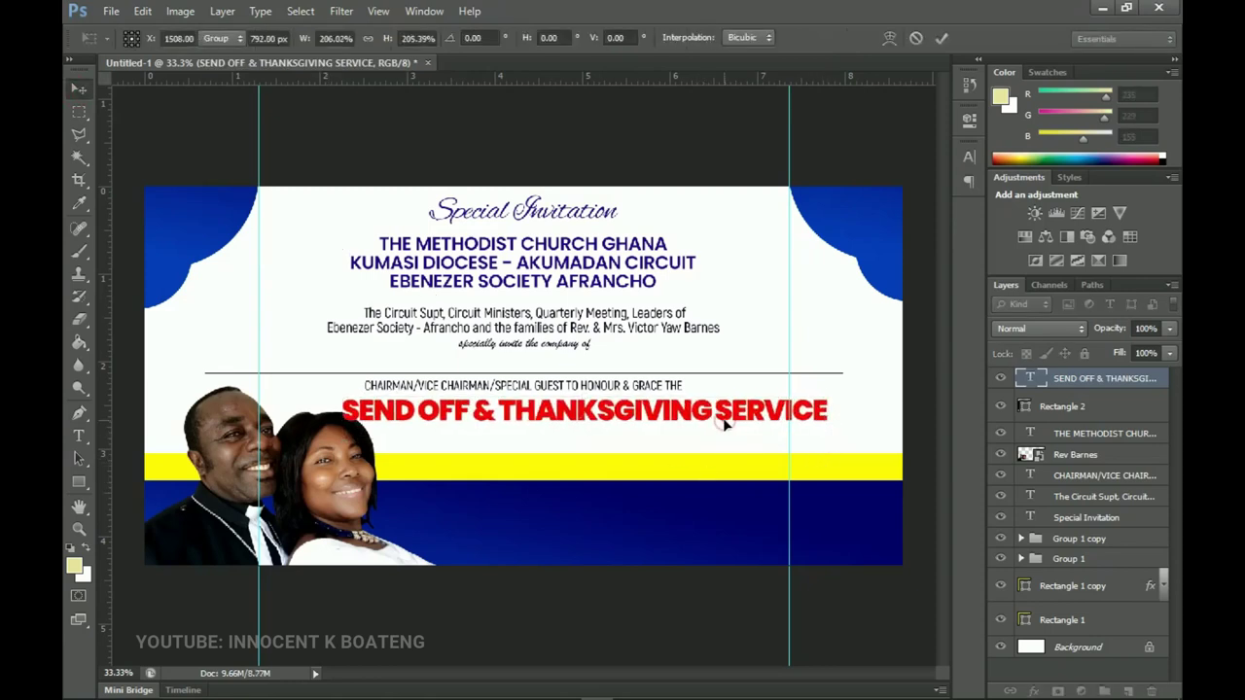
left_click_drag(509, 429, 568, 425)
left_click_drag(712, 431, 711, 431)
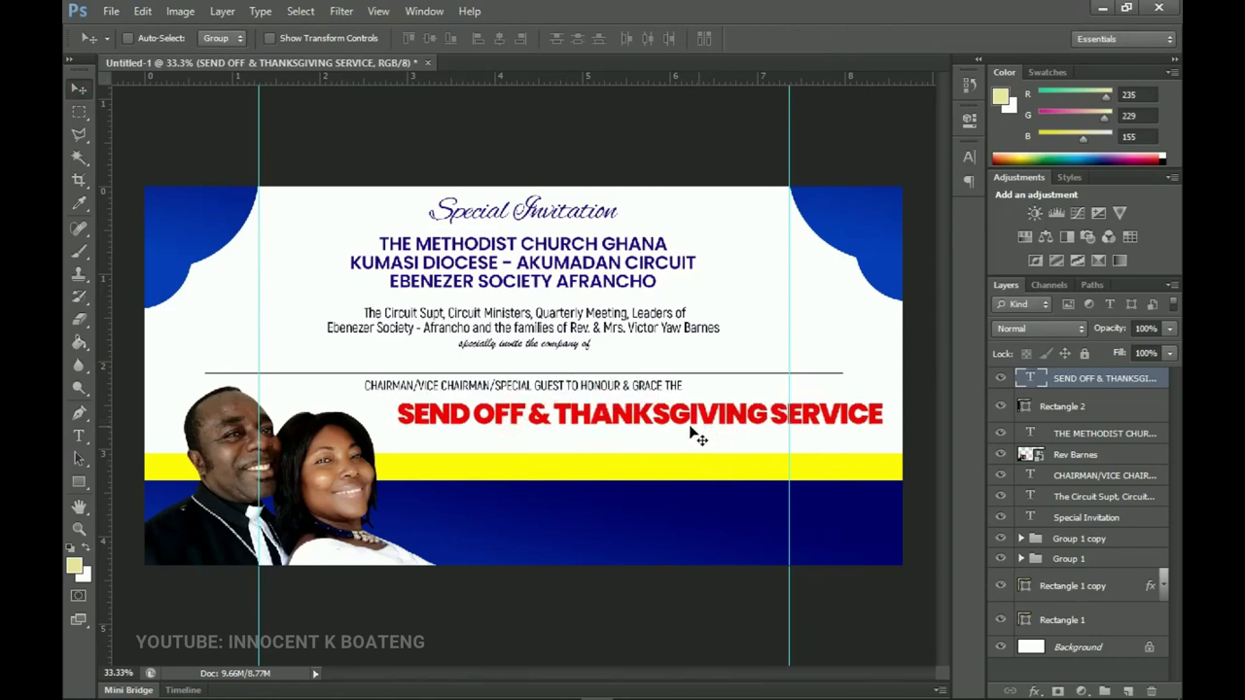
Step: Change the font weight of the red send-off headline to Bold
key("t")
left_click(637, 418)
key("ctrl+a")
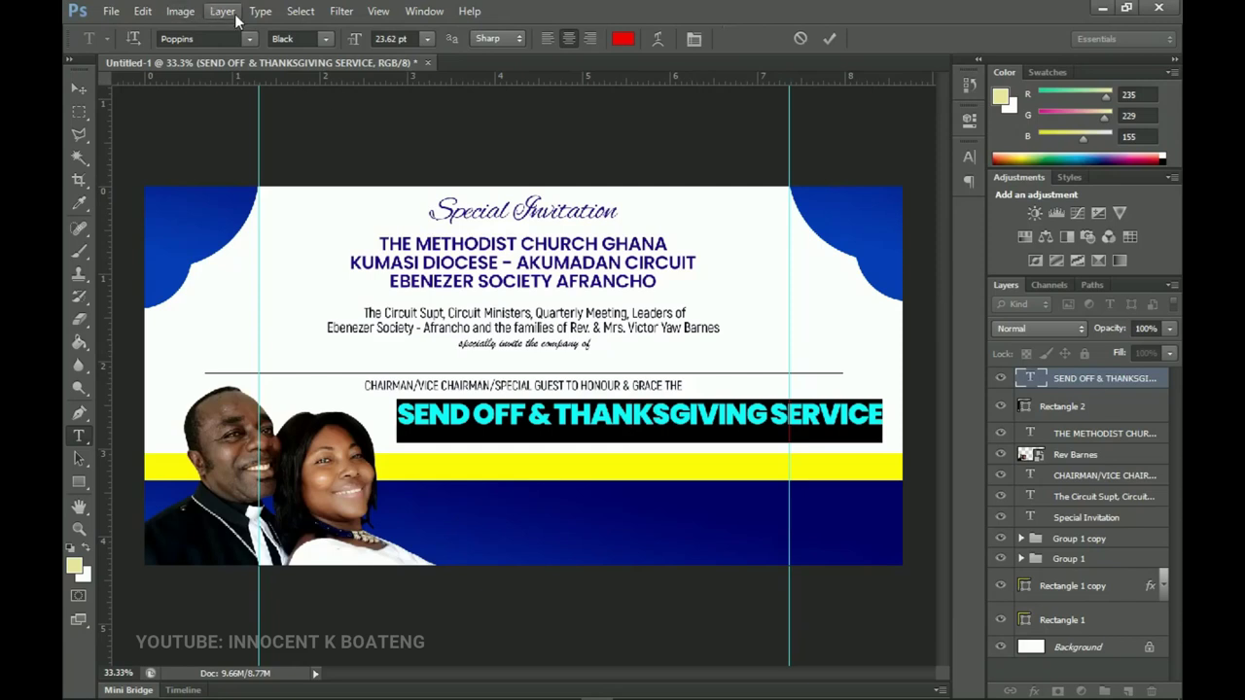
left_click(321, 39)
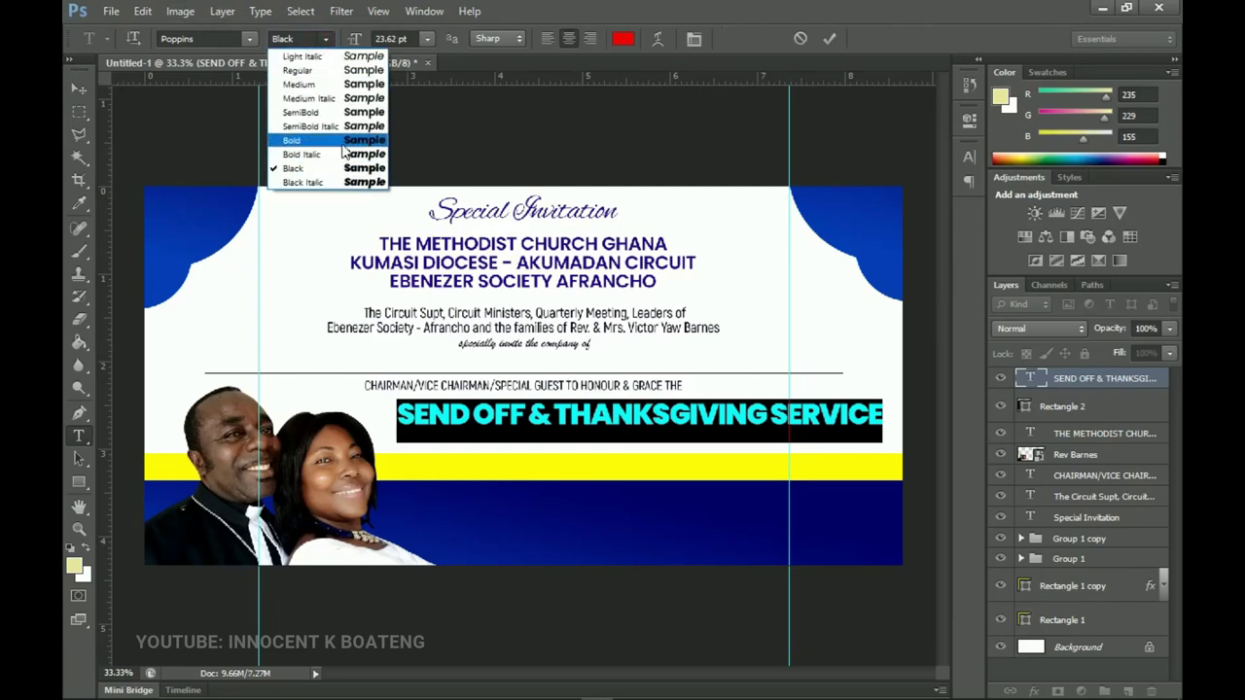
left_click(343, 144)
left_click(80, 92)
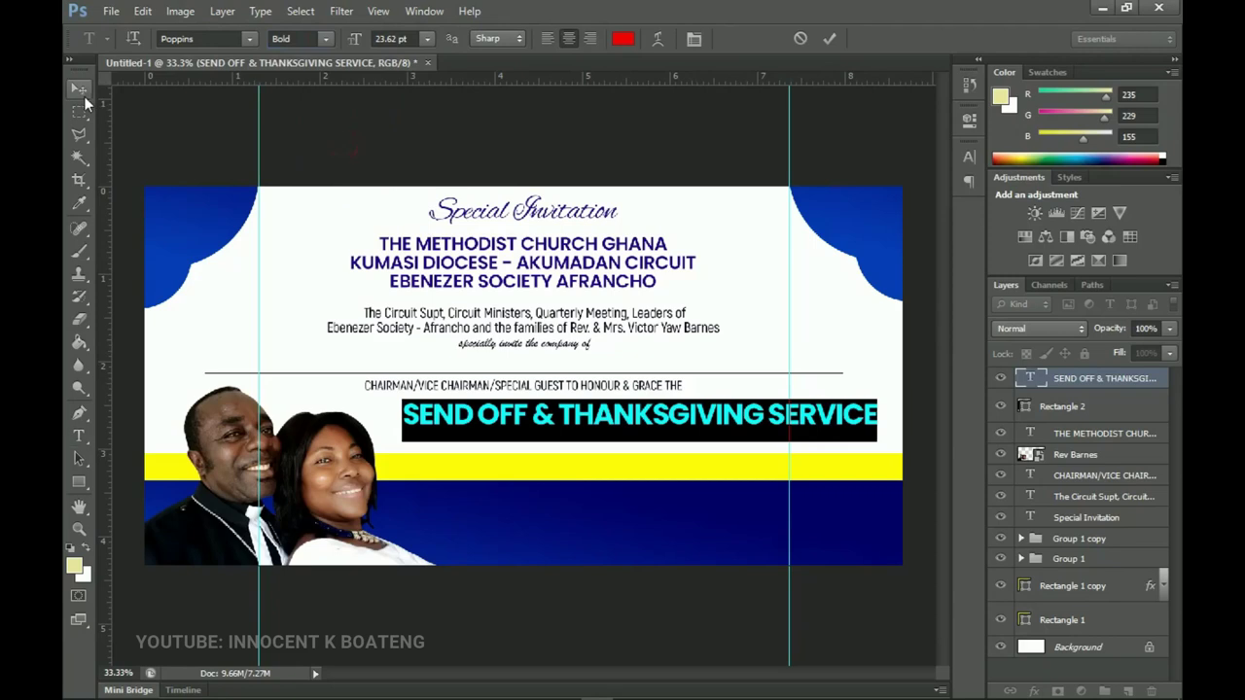
Step: Duplicate the red send-off headline and place the copy directly beneath it, just above the yellow band
left_click(749, 420, "ctrl")
left_click_drag(750, 420, 722, 361)
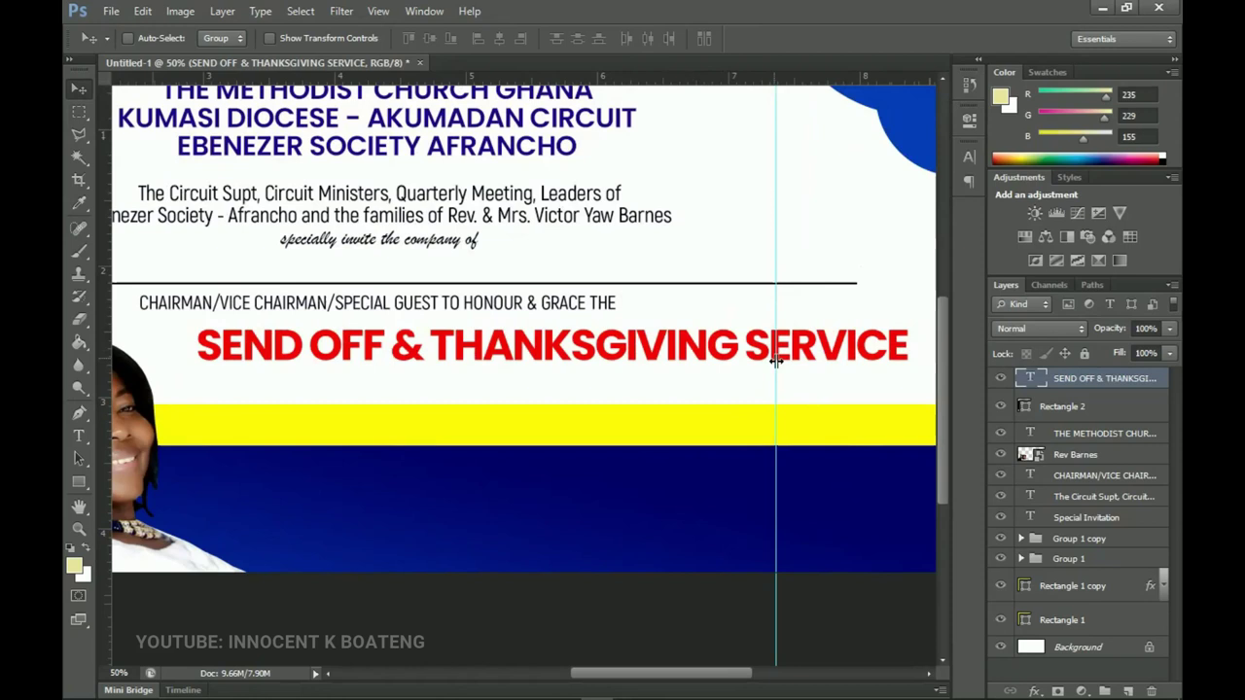
left_click_drag(643, 331, 631, 340)
scroll(722, 401, "up", 2)
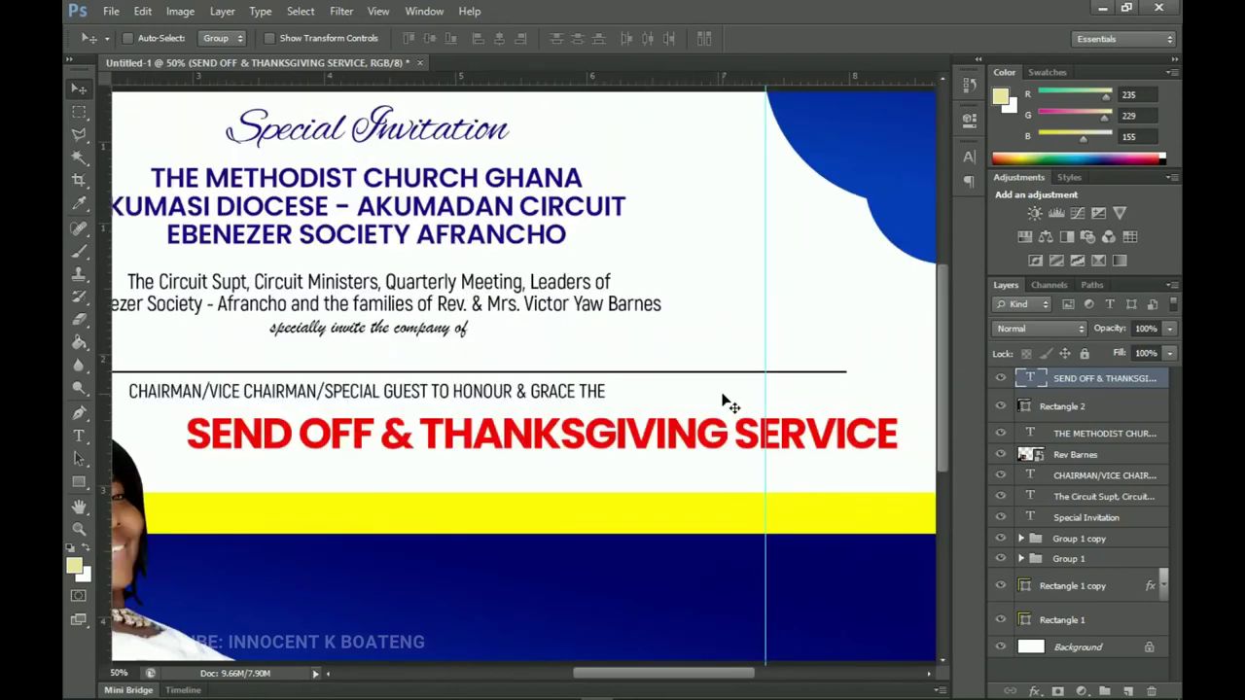
key("ctrl+j")
left_click_drag(689, 431, 684, 471)
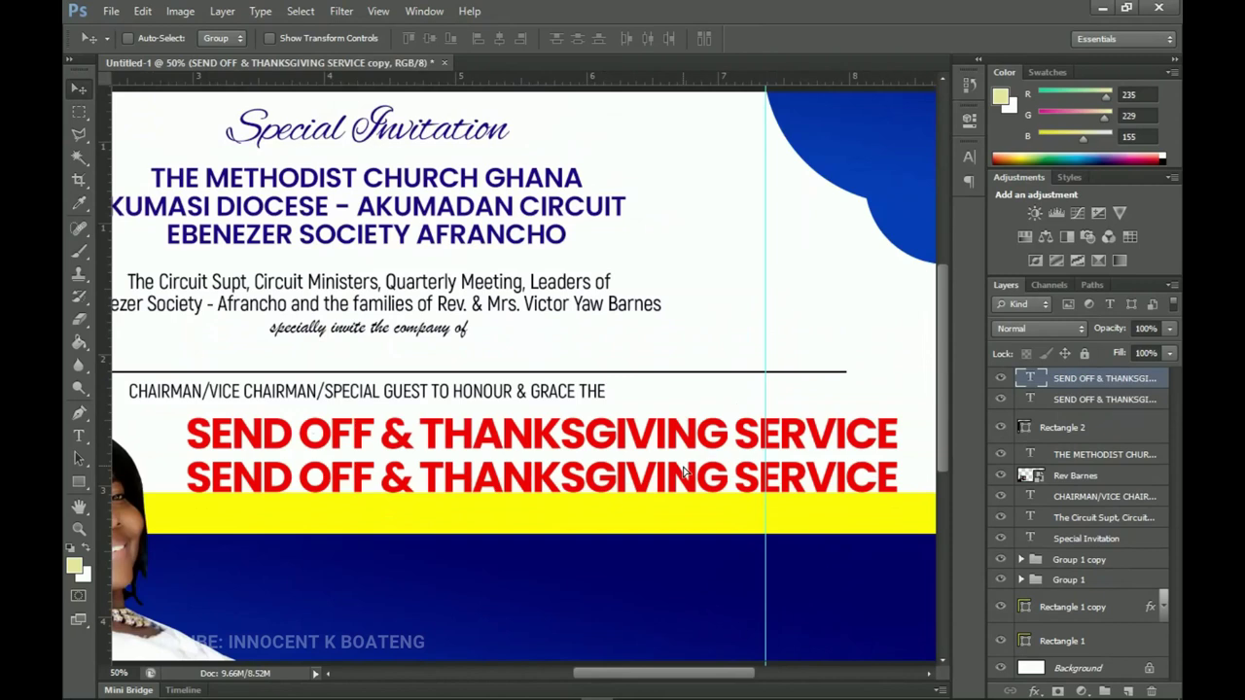
Step: Replace the lower headline copy's text with the Notepad line naming the honoured couple
scroll(684, 472, "down", 2)
scroll(661, 445, "up", 1)
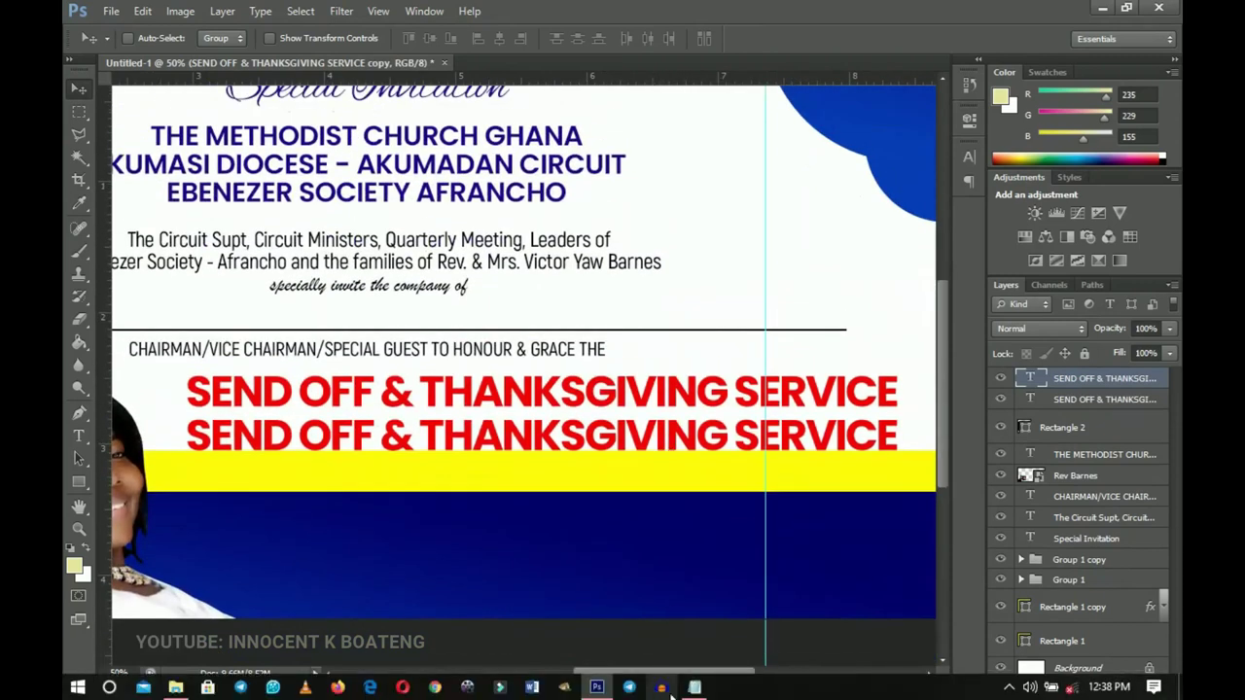
left_click(694, 687)
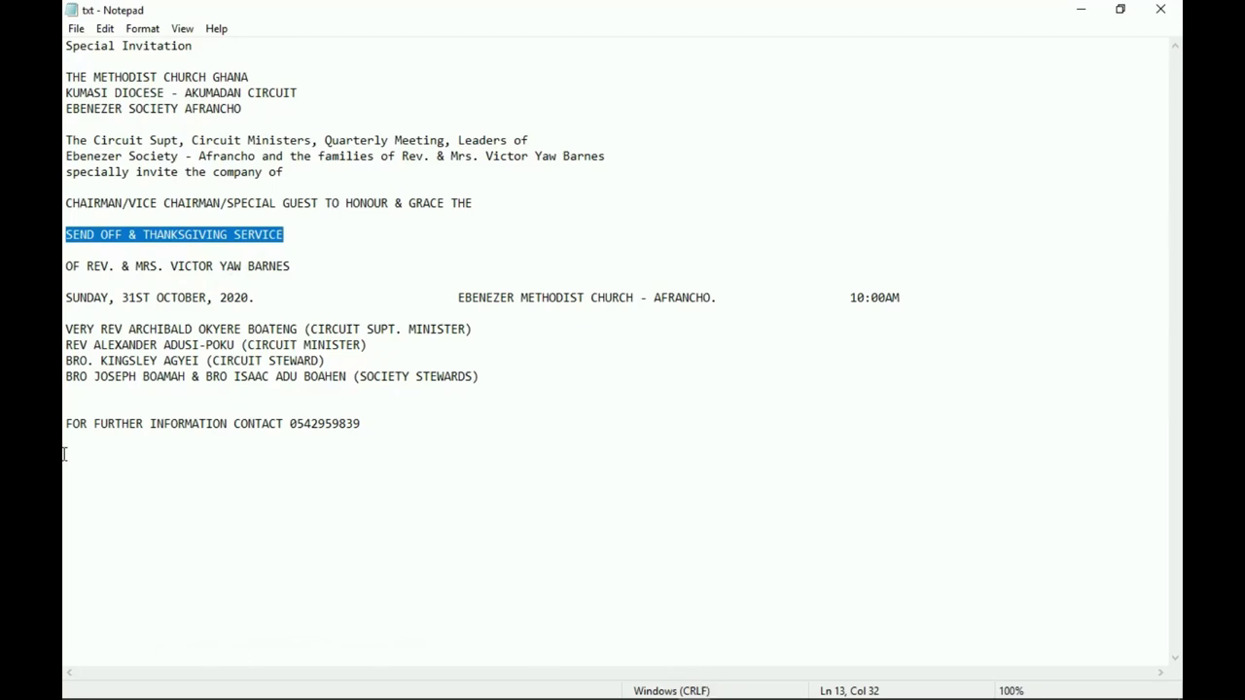
left_click(88, 250)
left_click_drag(302, 263, 68, 265)
key("ctrl+c")
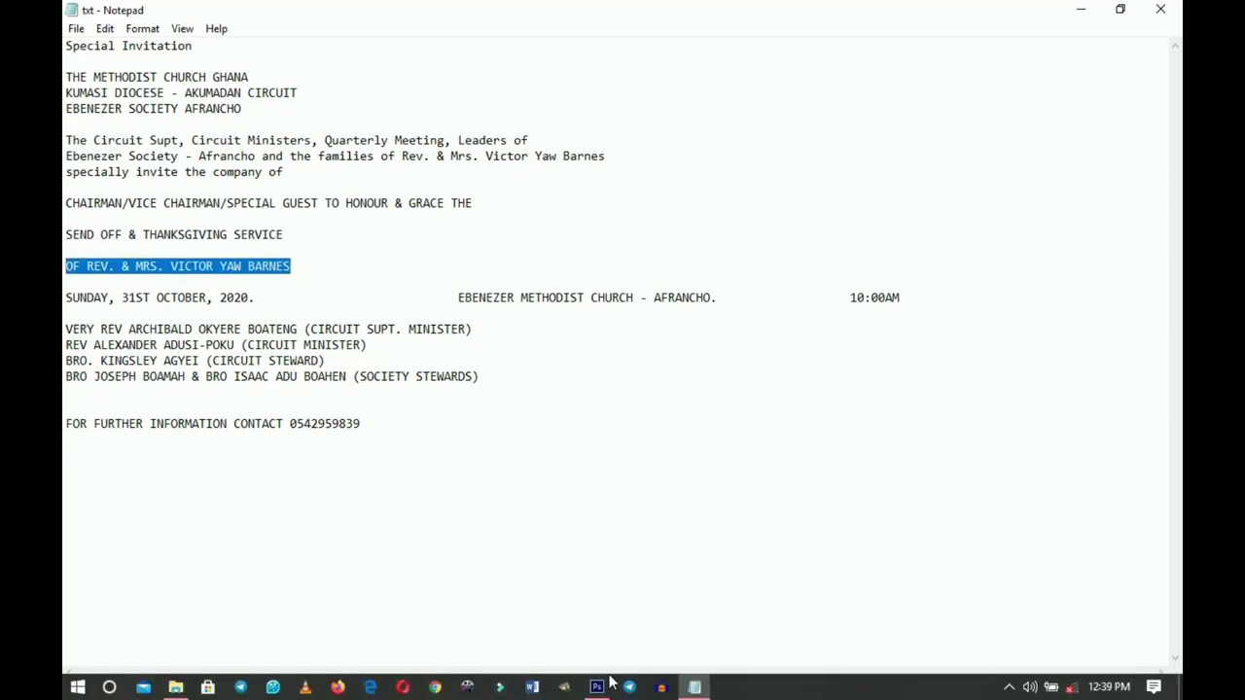
left_click(597, 686)
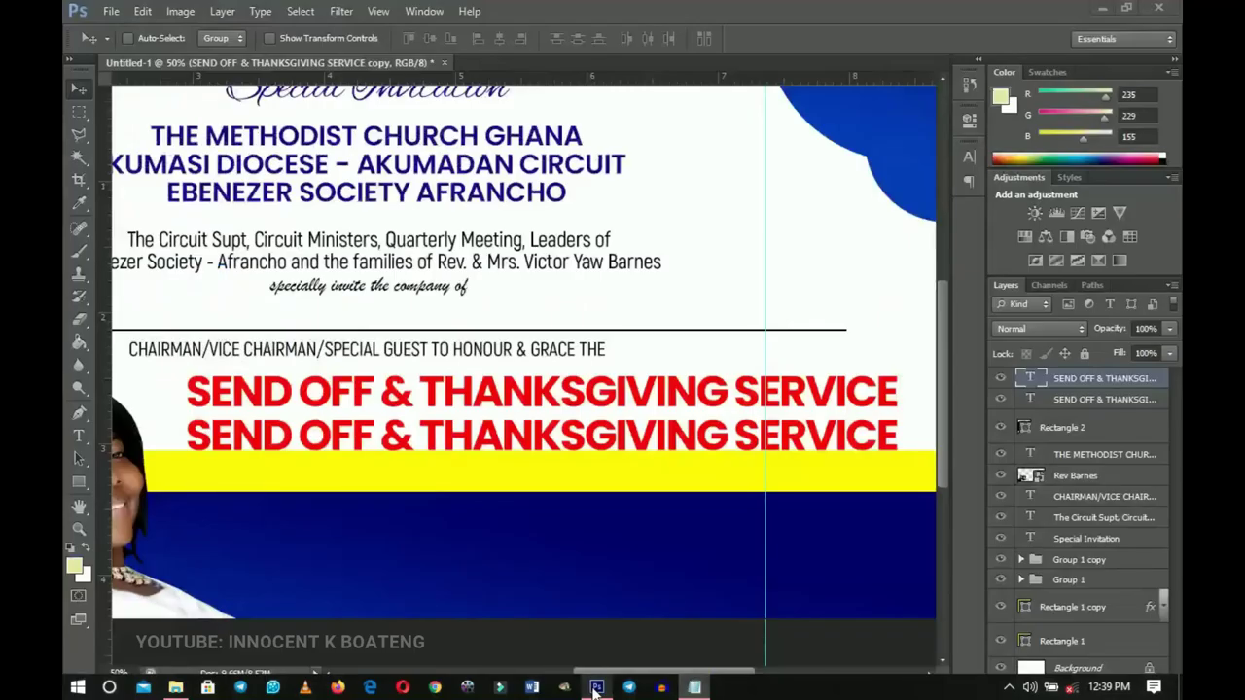
left_click(579, 445)
key("ctrl+a")
key("ctrl+v")
key("ctrl+a")
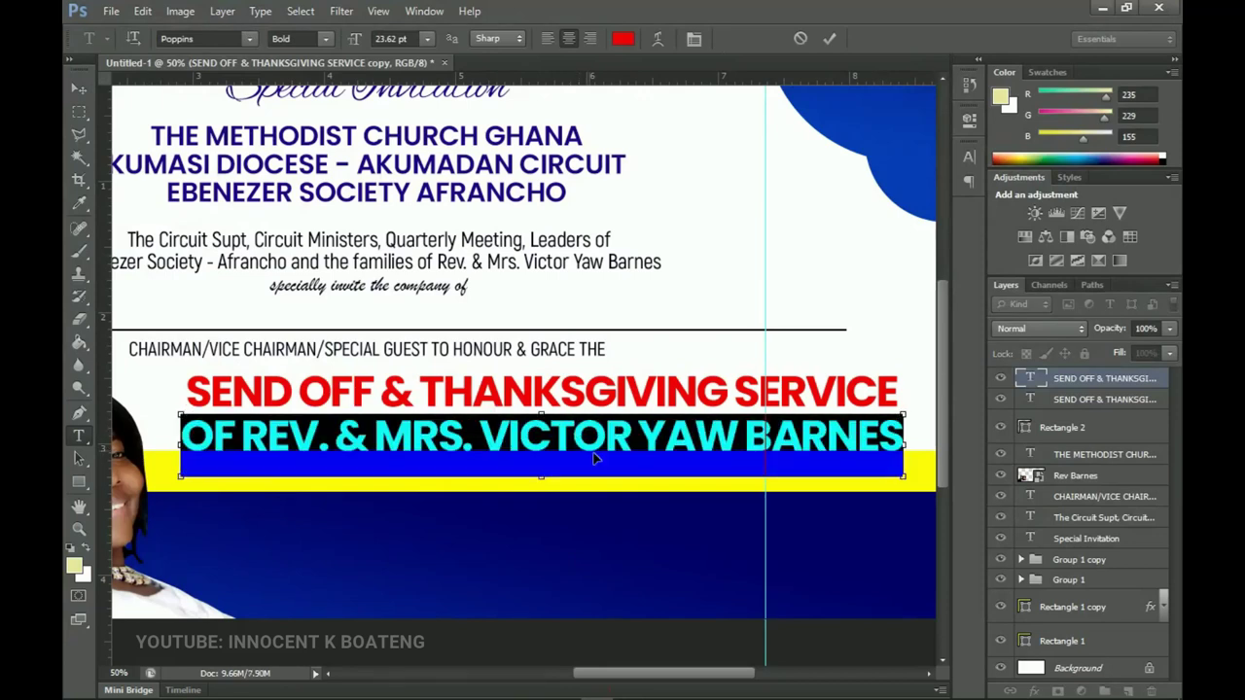
Step: Change the colour of the couple's name line to dark navy 000039
left_click(622, 38)
left_click(693, 537)
left_click(754, 434)
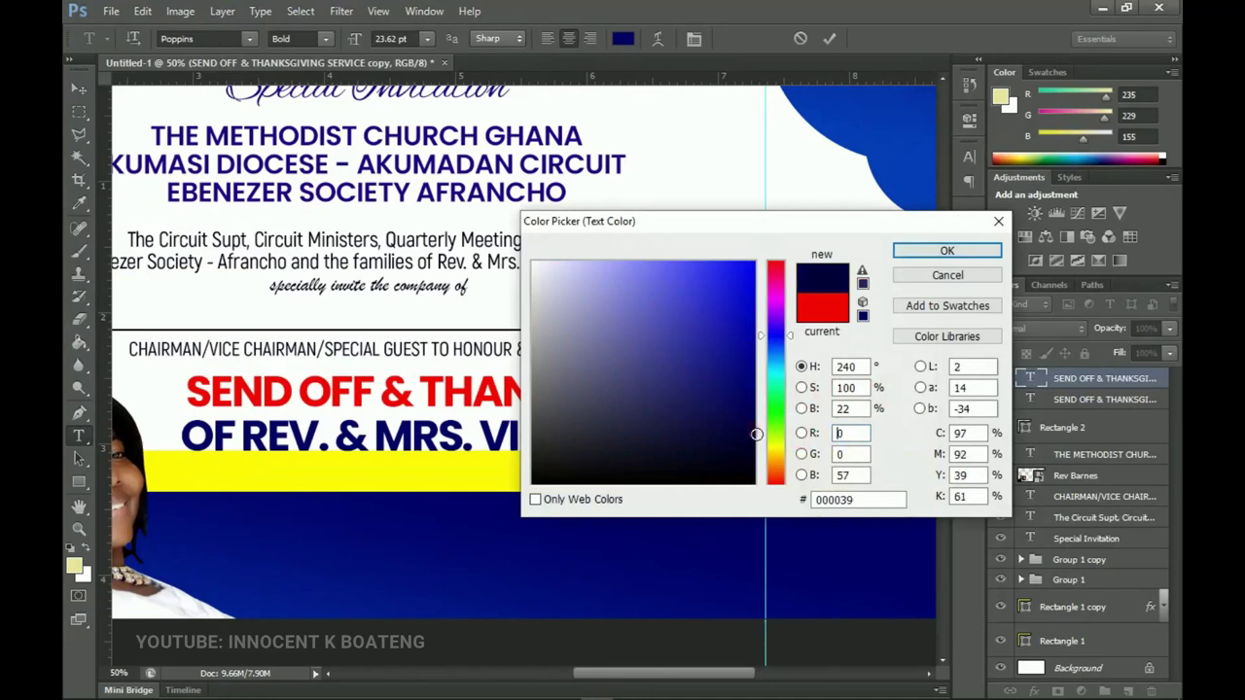
left_click(941, 249)
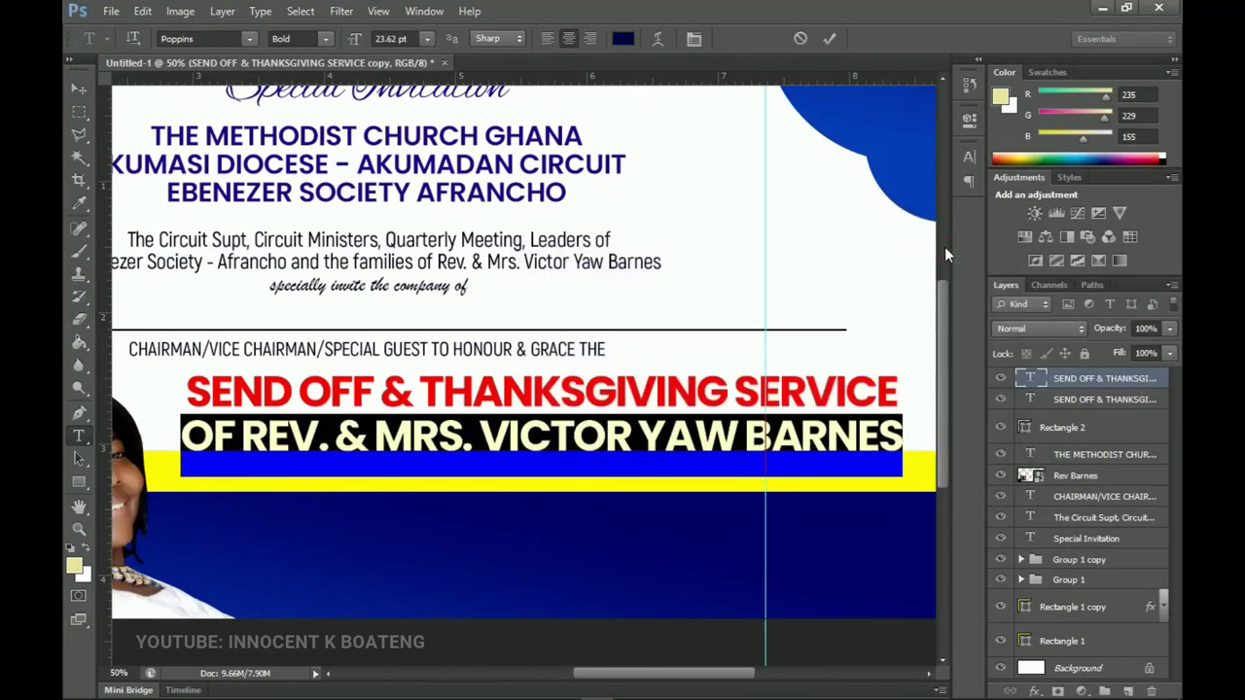
Step: Scale the couple's name line down about its centre to 18.1 pt and nudge it up between the red headline and the yellow band
left_click(82, 89)
key("ctrl+t")
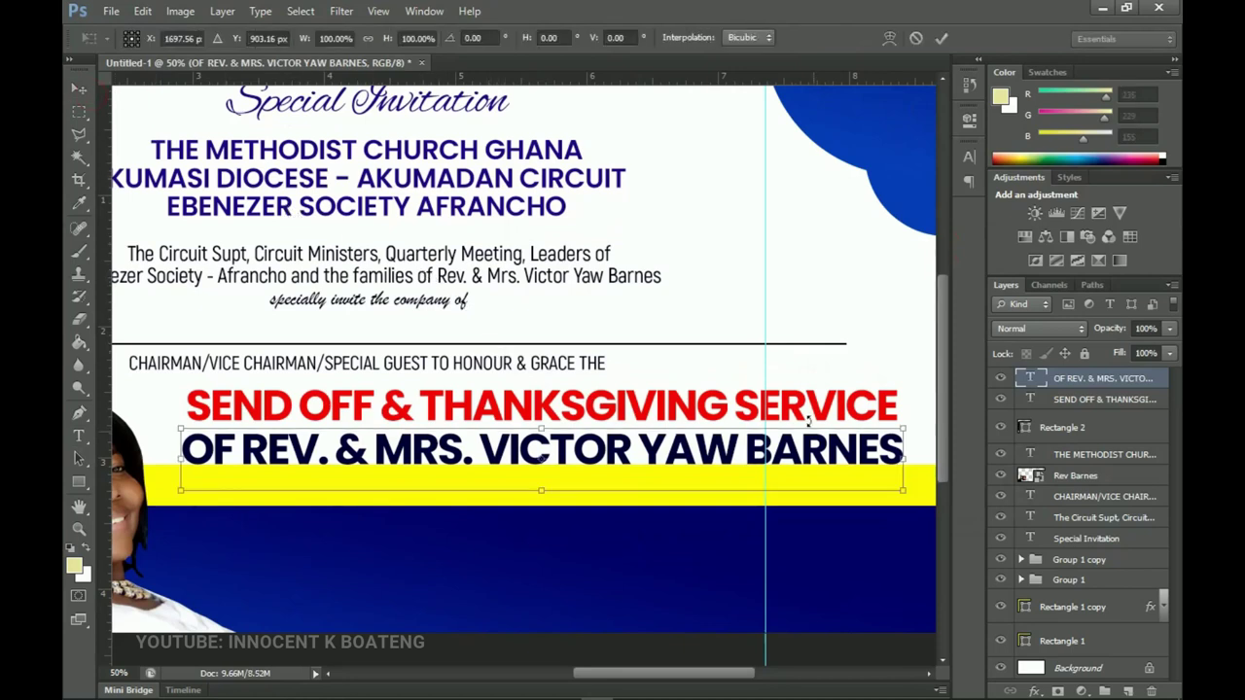
left_click_drag(904, 491, 819, 481)
key("Return")
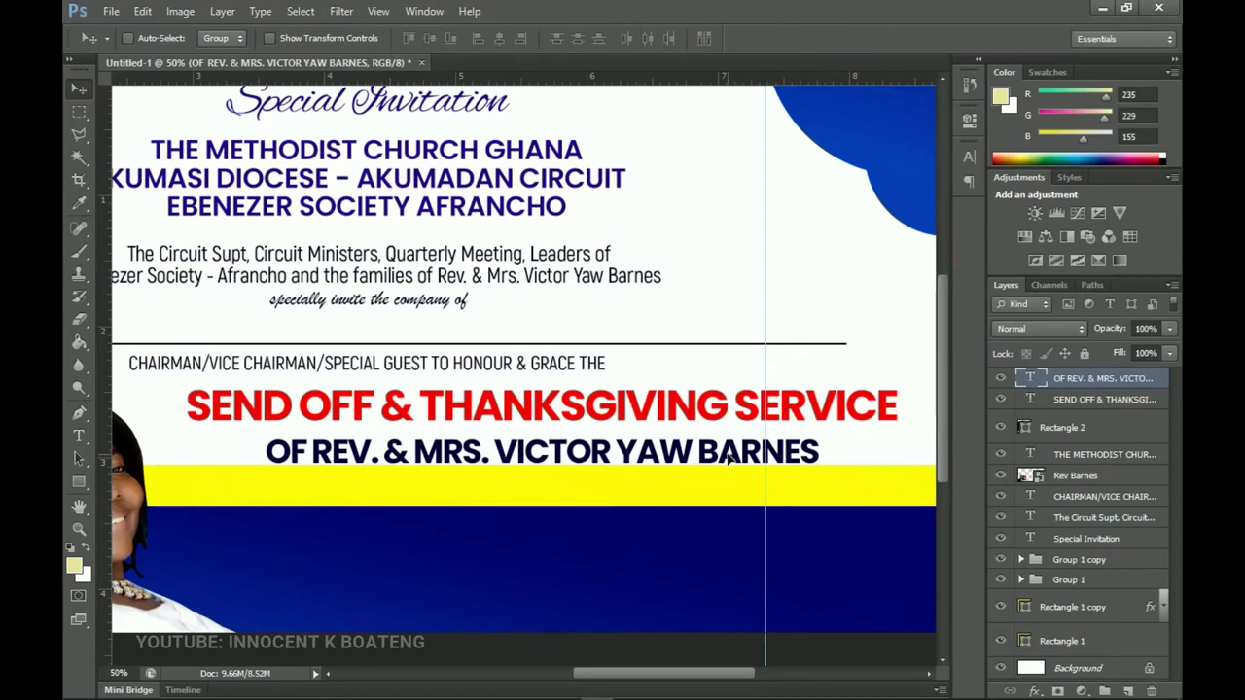
key("Up")
key("Up")
key("Up")
key("Up")
key("Up")
key("Up")
key("Up")
key("Up")
key("Up")
key("Up")
key("Up")
key("Up")
key("Up")
key("Up")
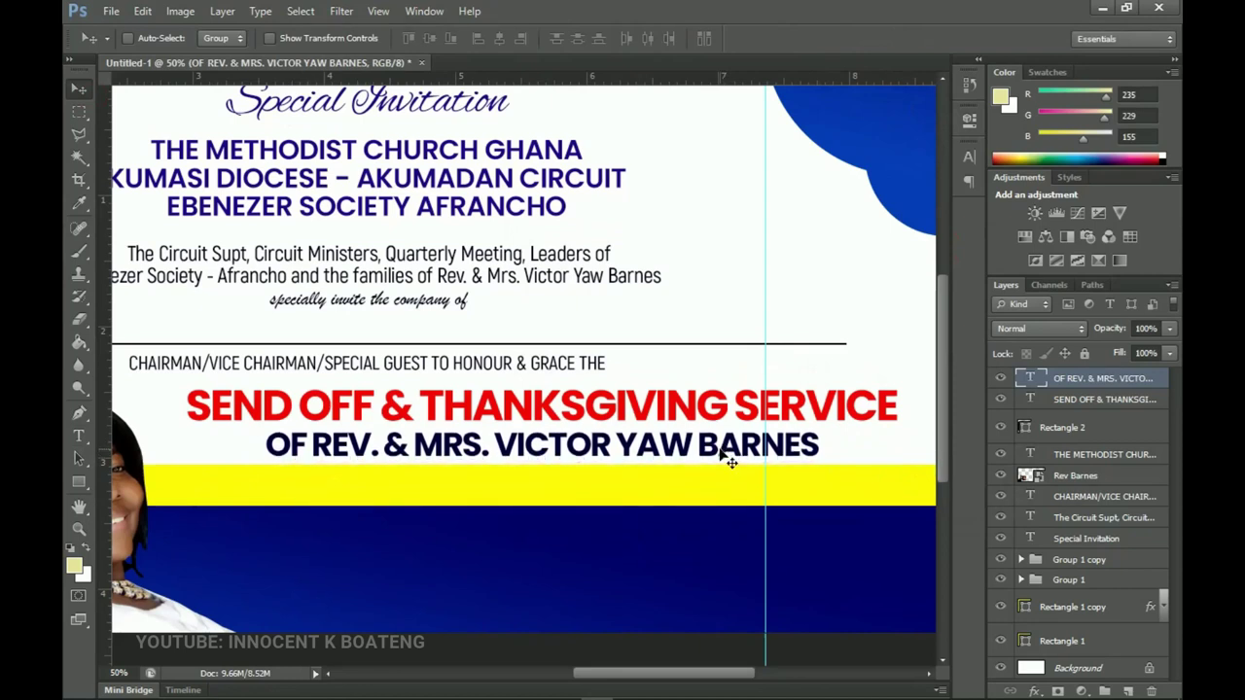
key("Up")
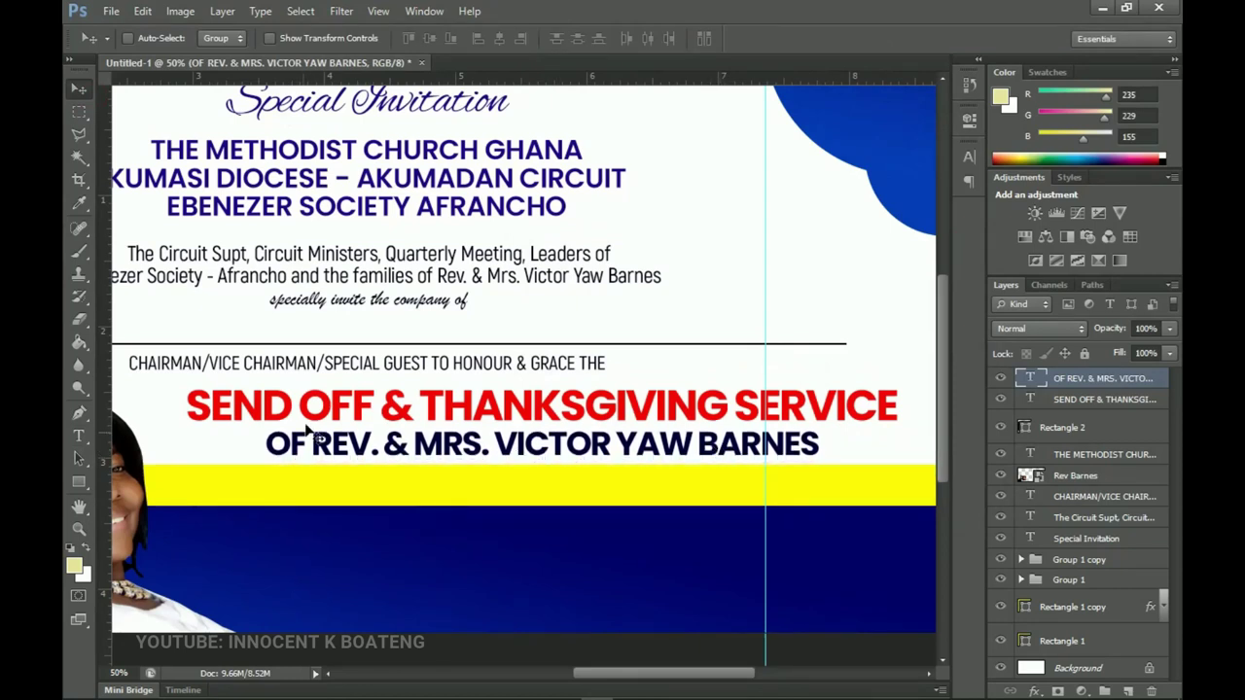
Step: Insert "IN HONOUR " at the start of the couple's name line
key("t")
left_click(265, 444)
type("IN HONOUR ")
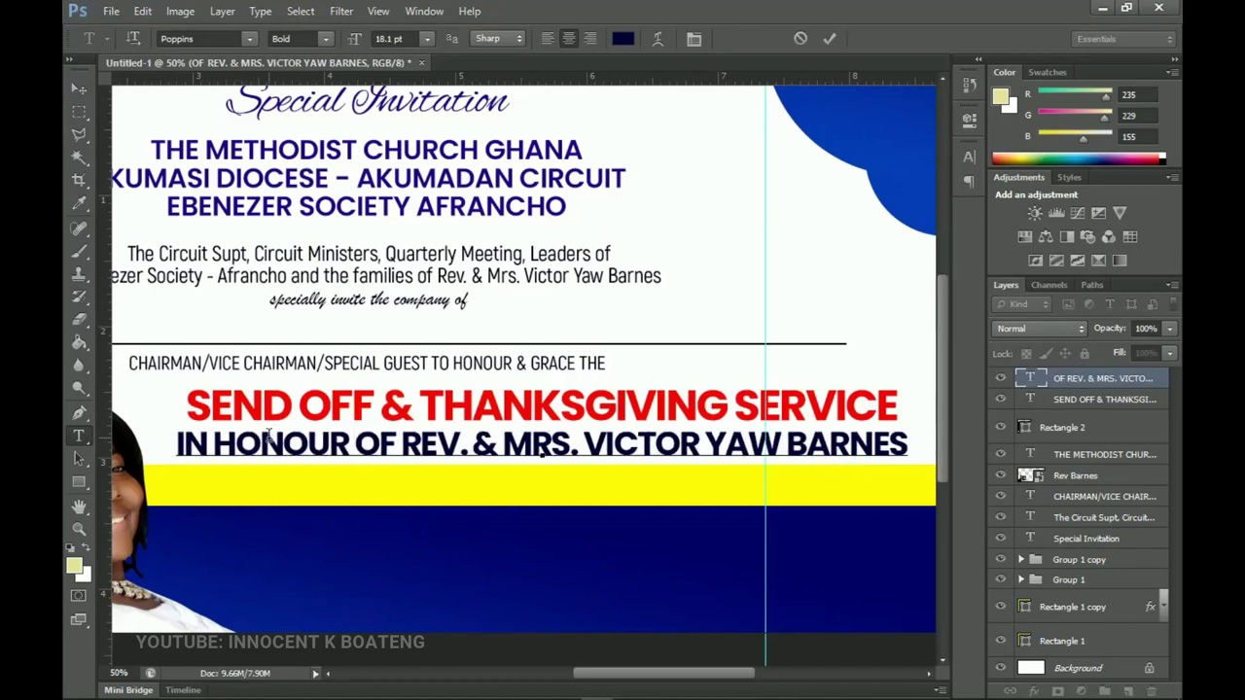
type("OF")
key("BackSpace")
key("BackSpace")
key("ctrl+Return")
Step: Scale the navy "IN HONOUR OF" line down to about 86% about its centre, narrower than the red headline
key("ctrl+t")
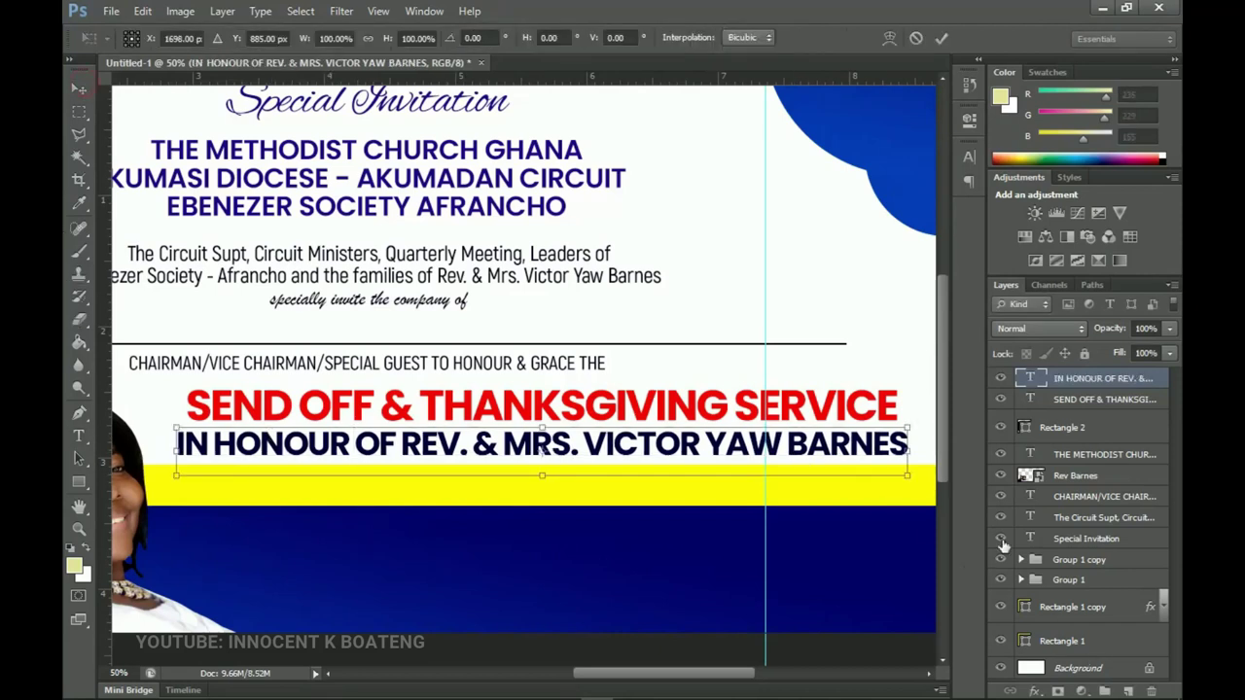
left_click_drag(906, 474, 900, 470)
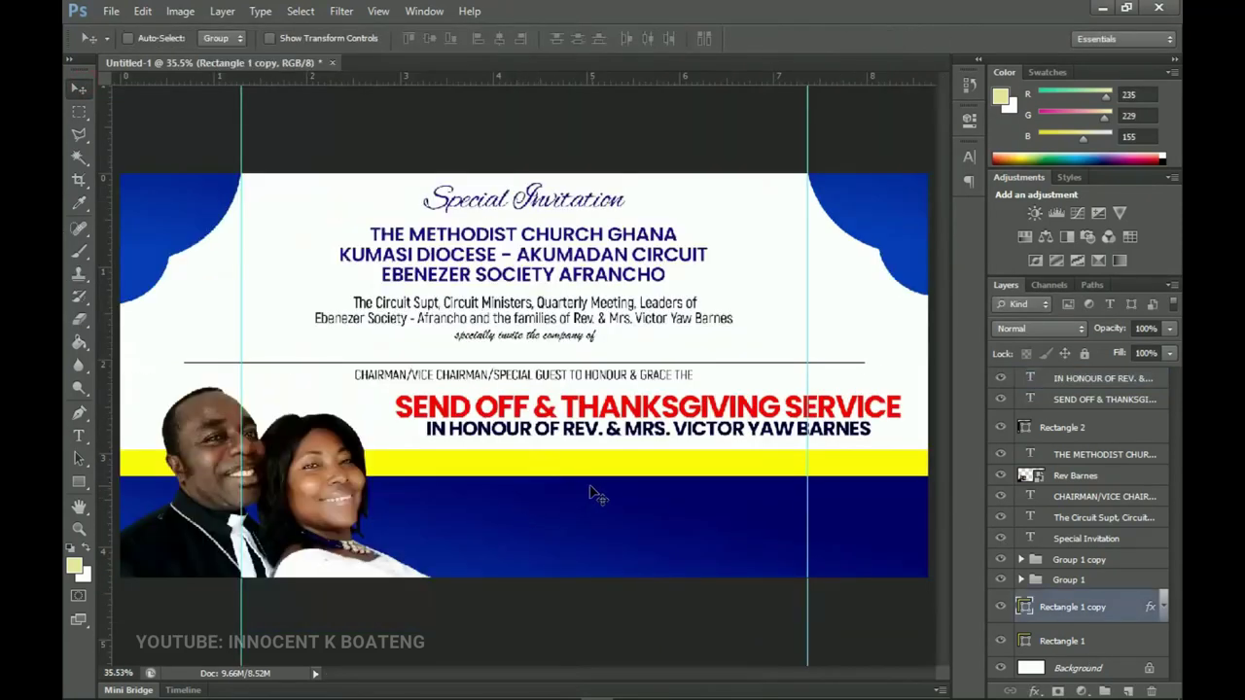
key("ctrl+space")
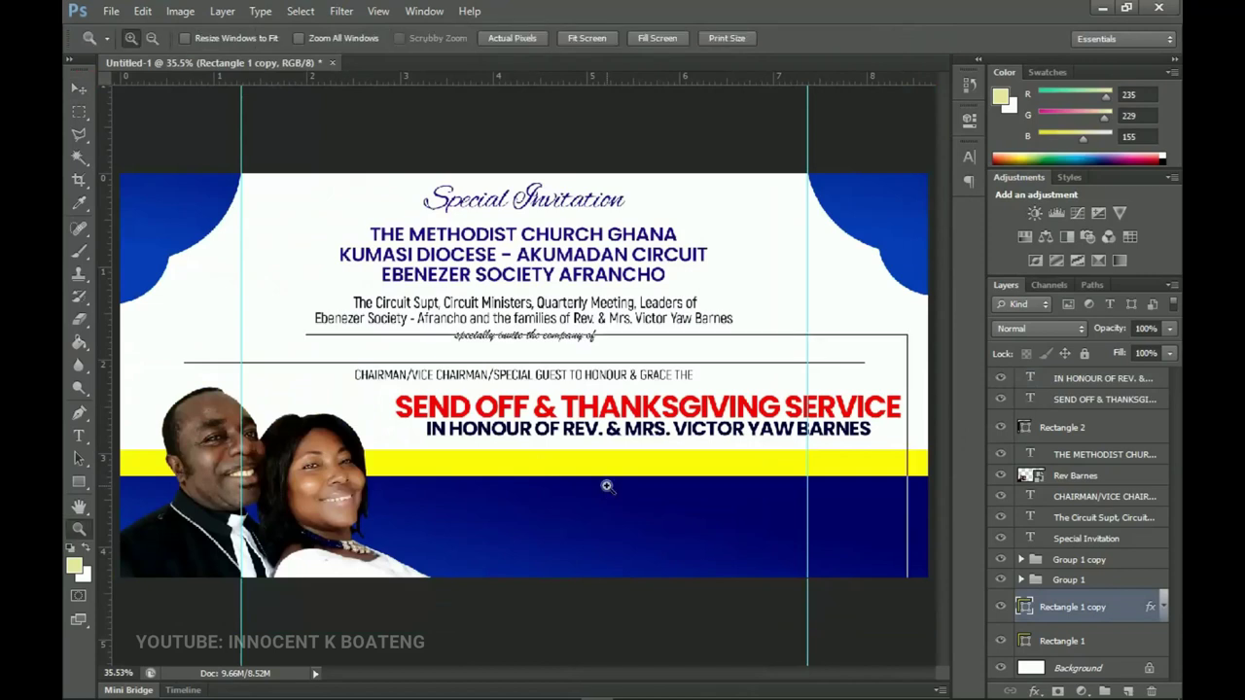
left_click(606, 483, "ctrl")
key("space")
left_click_drag(685, 490, 579, 418)
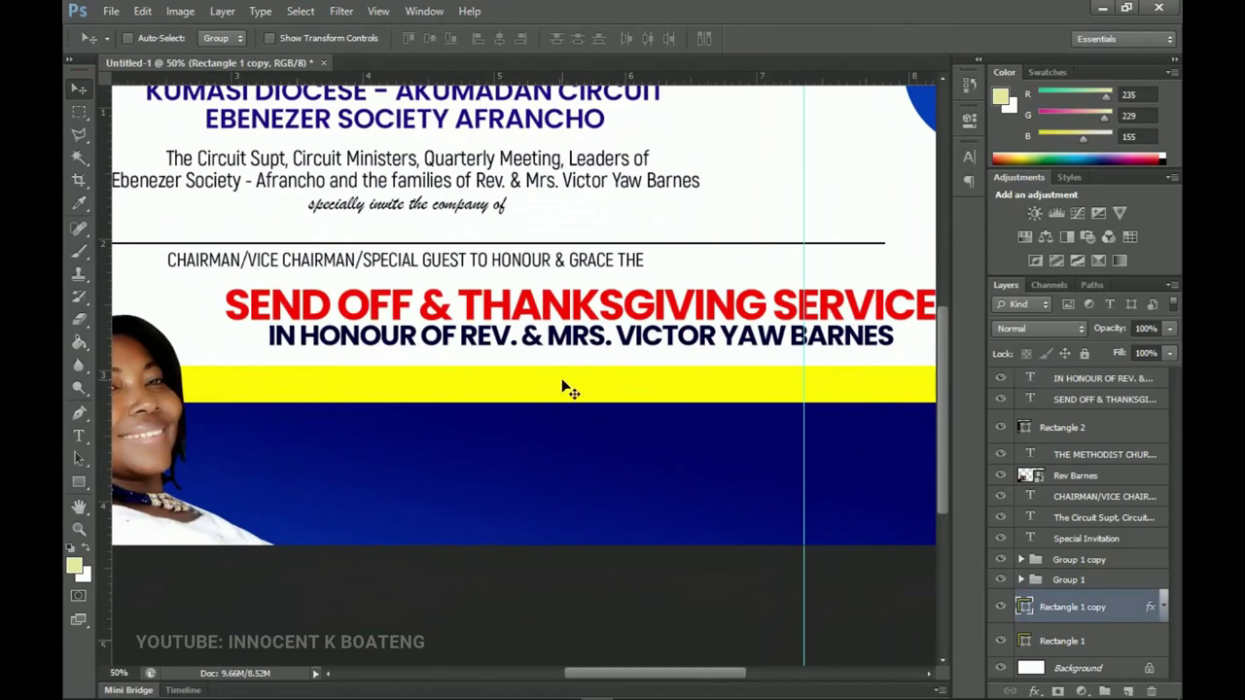
Step: Select the navy "IN HONOUR OF" line and nudge it down slightly in the gap between the red headline and the yellow band
scroll(513, 378, "down", 5)
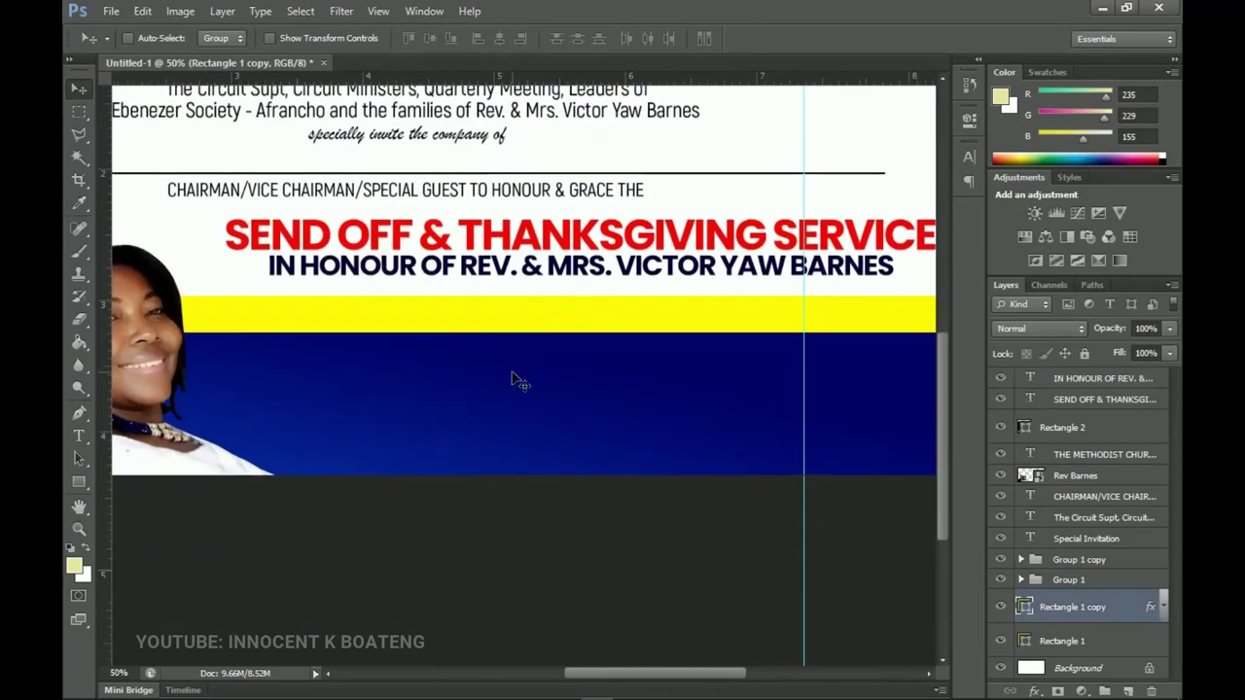
scroll(514, 377, "up", 4)
right_click(533, 331)
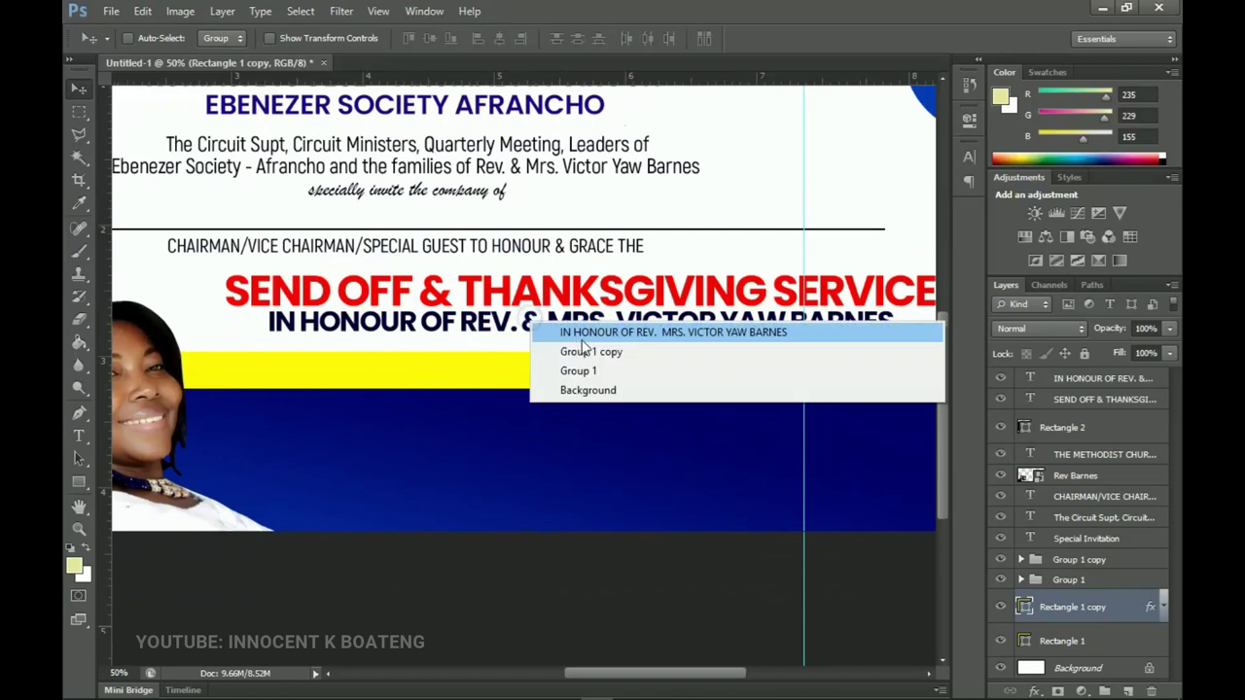
left_click(582, 337)
key("Down")
key("Down")
key("Down")
key("Down")
key("Down")
key("Down")
key("Down")
key("Down")
key("Down")
key("Down")
scroll(586, 348, "down", 2)
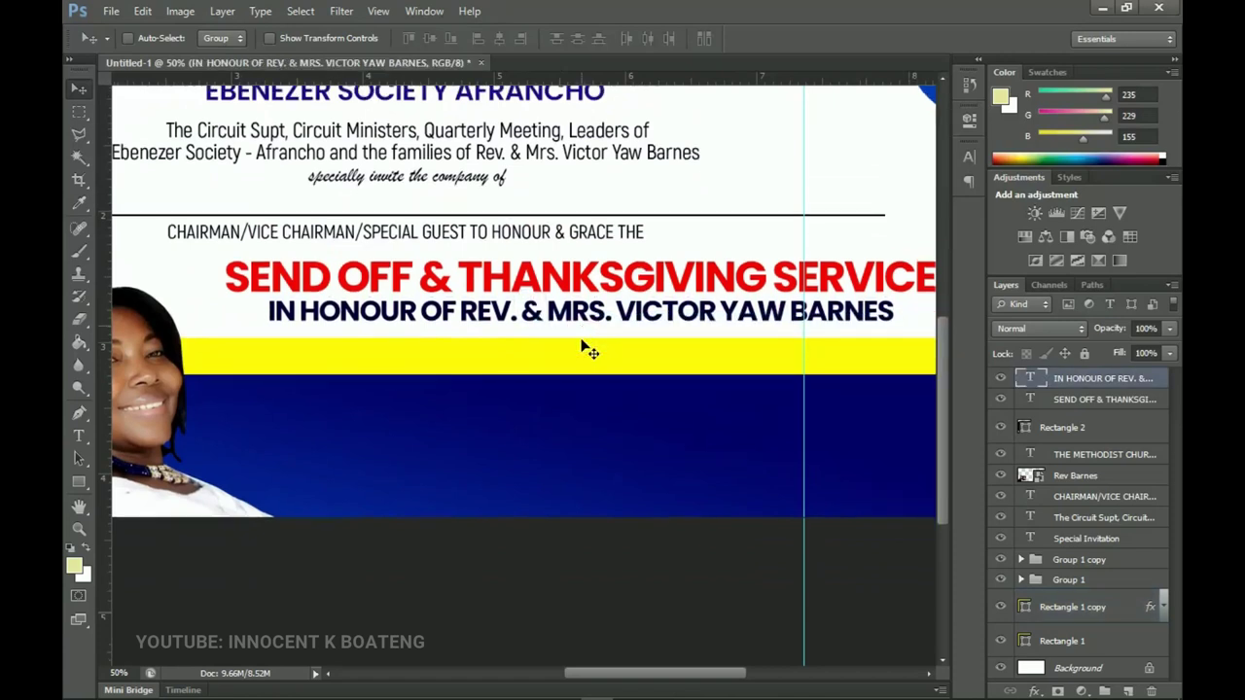
scroll(586, 348, "up", 2)
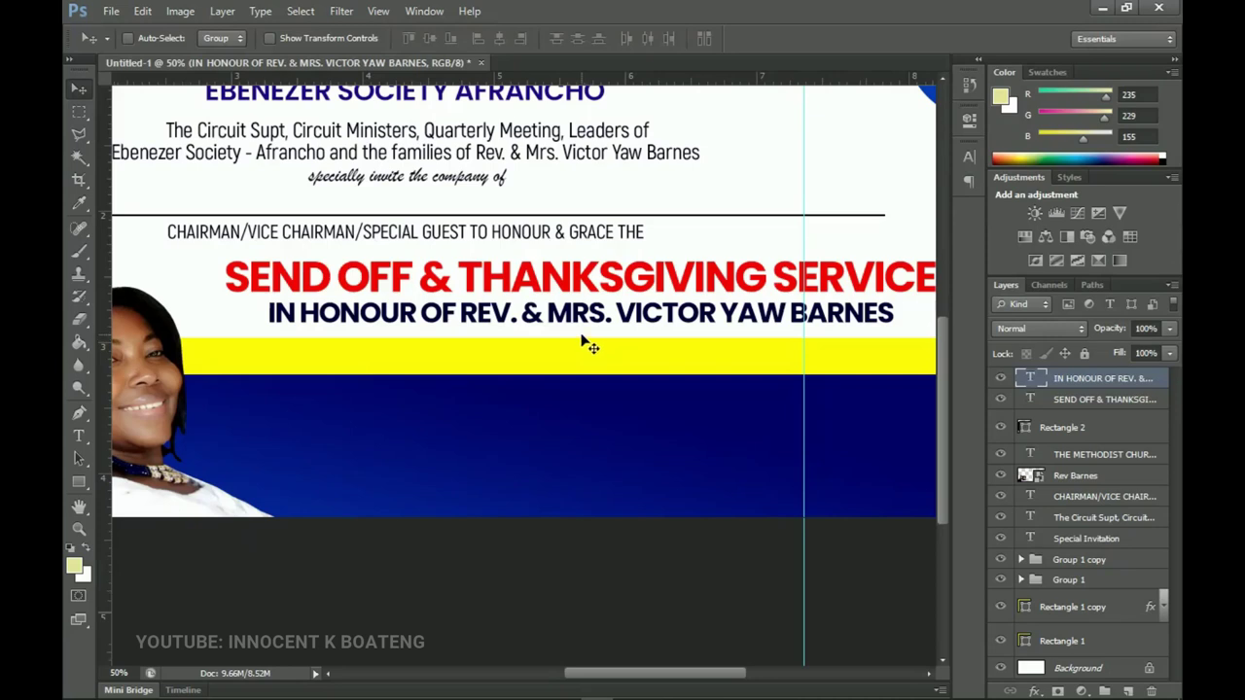
Step: Add the Notepad line "SUNDAY, 31ST OCTOBER, 2020. EBENEZER METHODIST CHURCH - AFRANCHO. 10:00AM" as 11.5 pt Poppins text on the yellow band
scroll(603, 375, "down", 3)
scroll(647, 659, "up", 1)
scroll(652, 673, "left", 1)
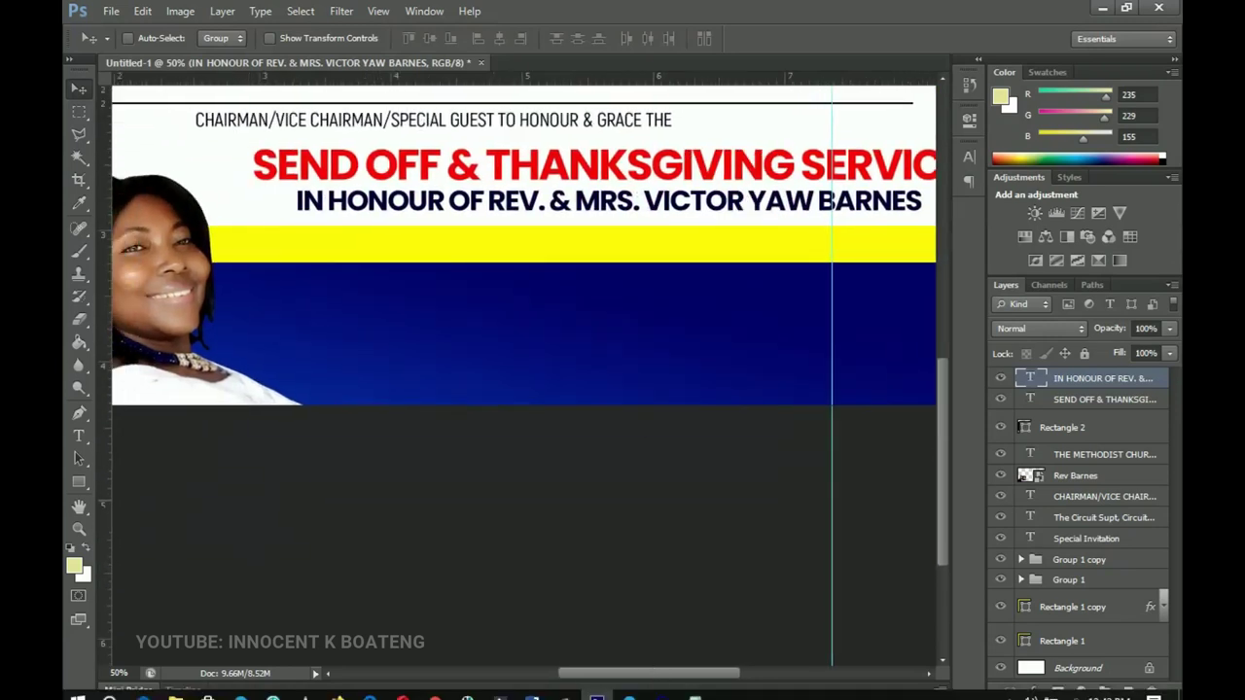
left_click(694, 692)
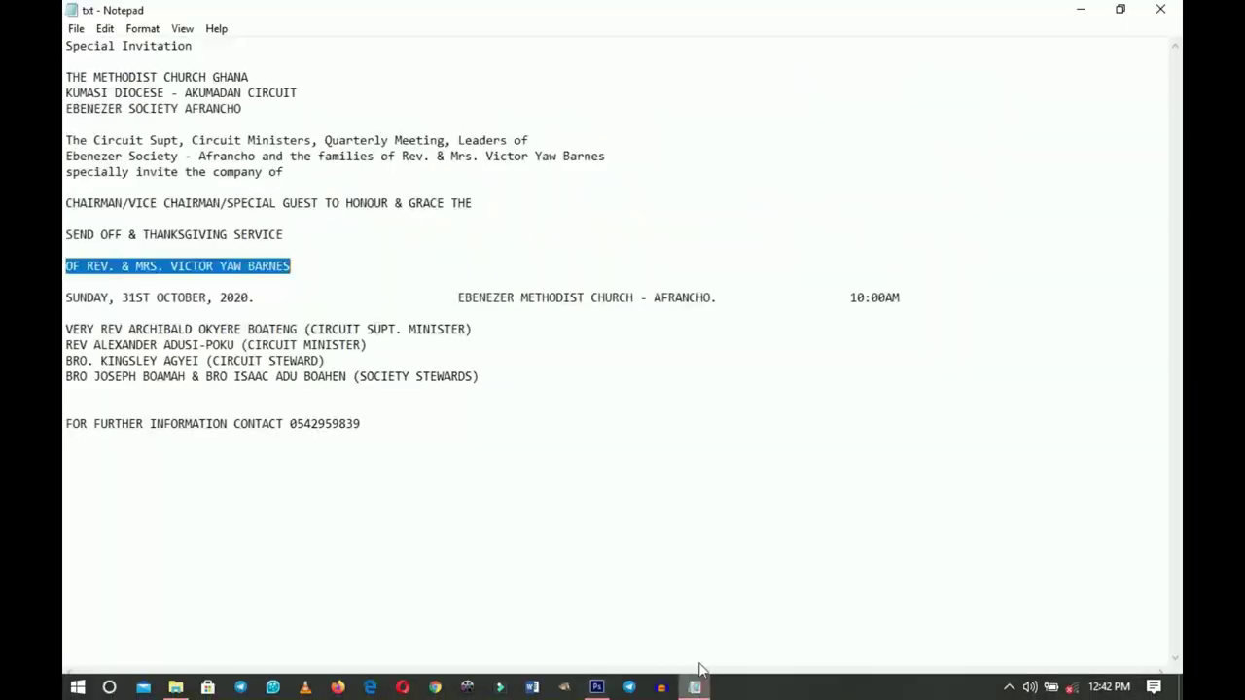
left_click(195, 297)
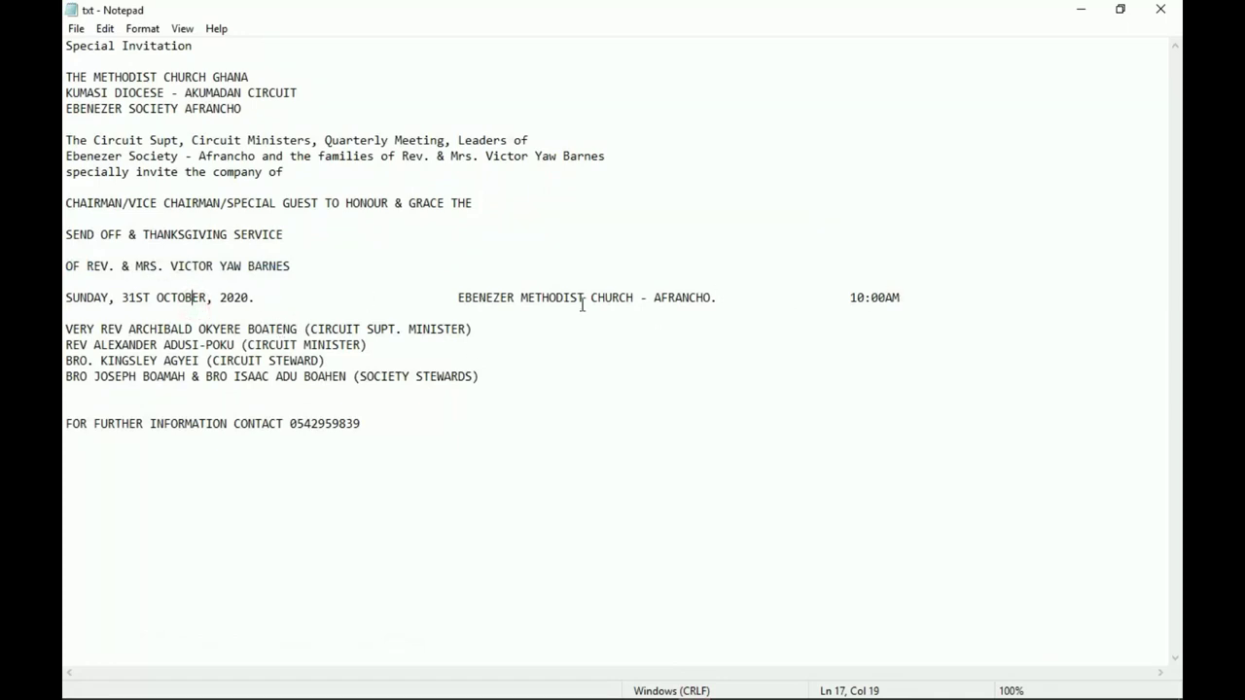
left_click(502, 295)
left_click_drag(65, 298, 877, 311)
key("ctrl+c")
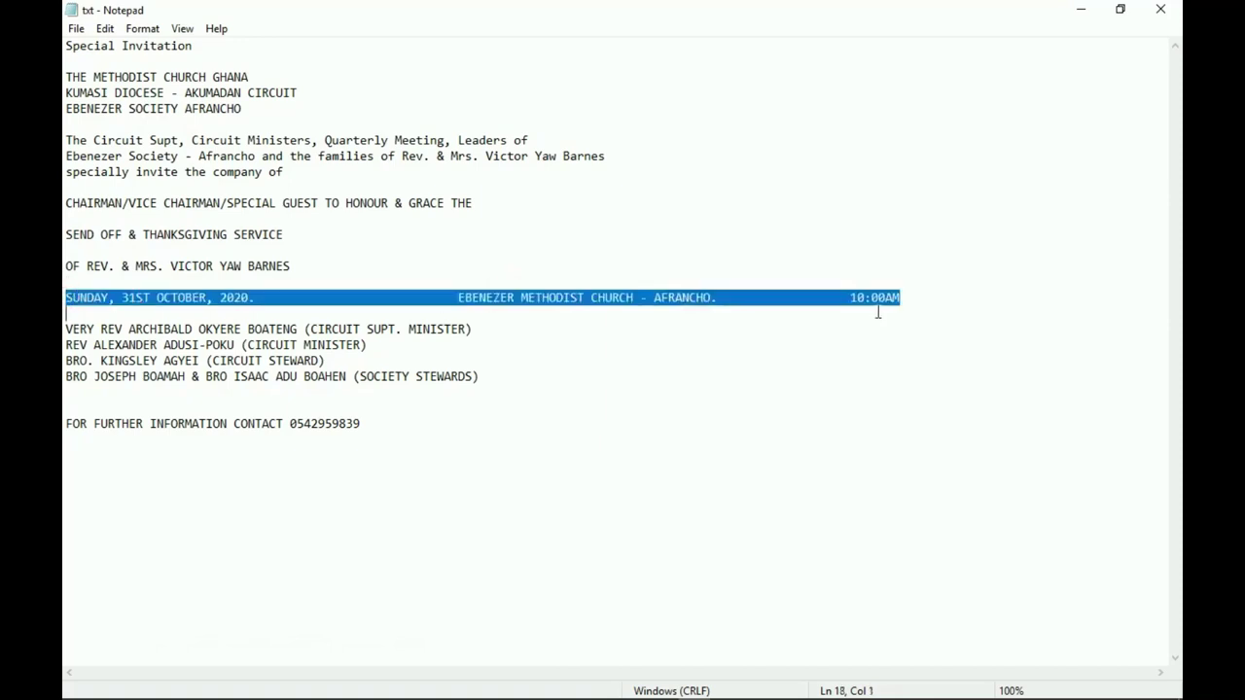
left_click(595, 687)
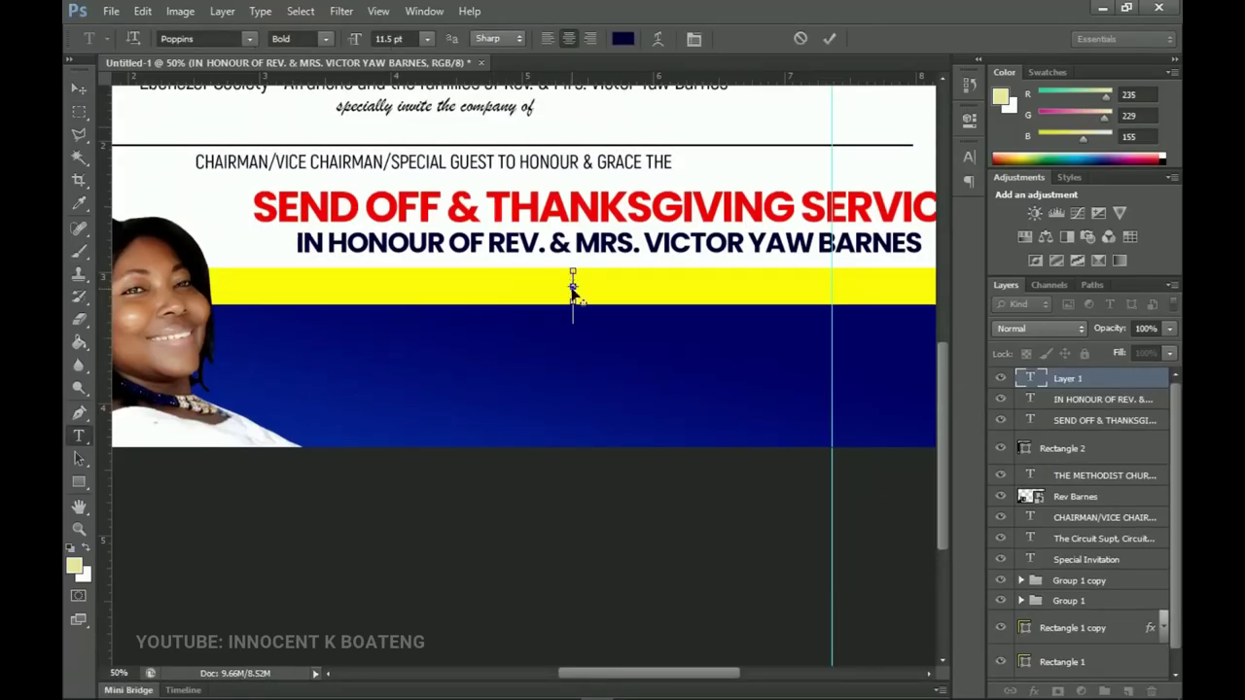
key("ctrl+v")
key("ctrl+h")
Step: Set the font weight of the date, venue and time line to SemiBold
left_click(302, 38)
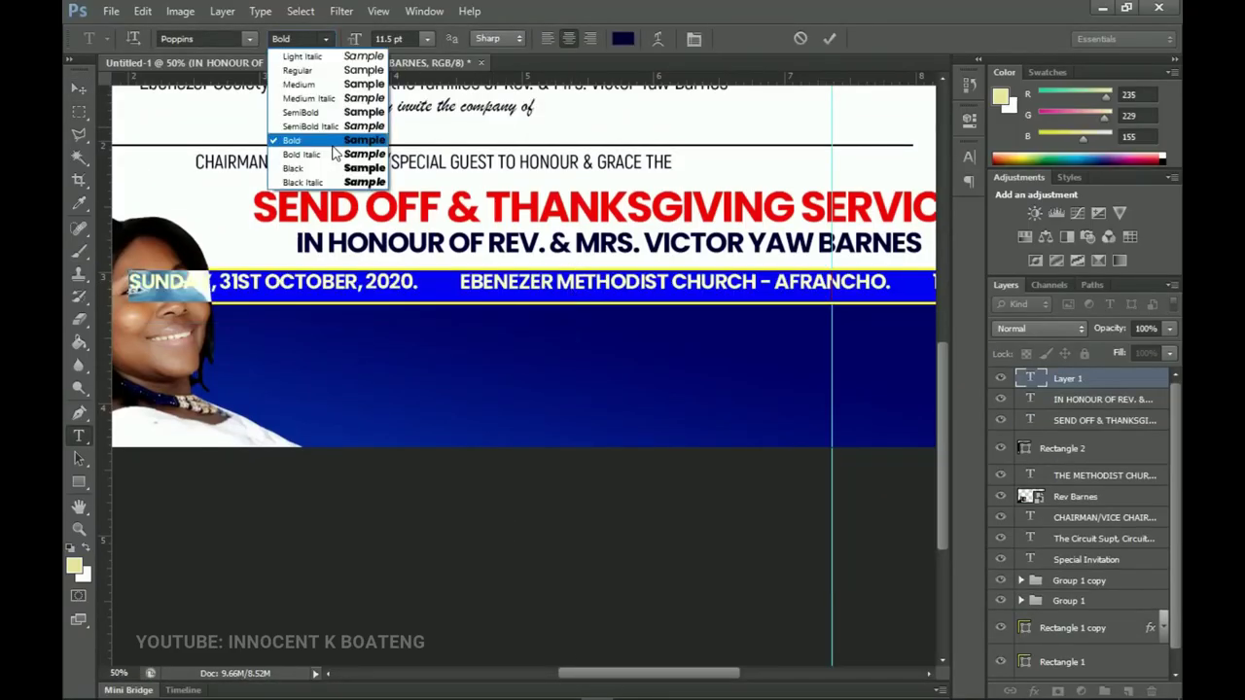
left_click(331, 126)
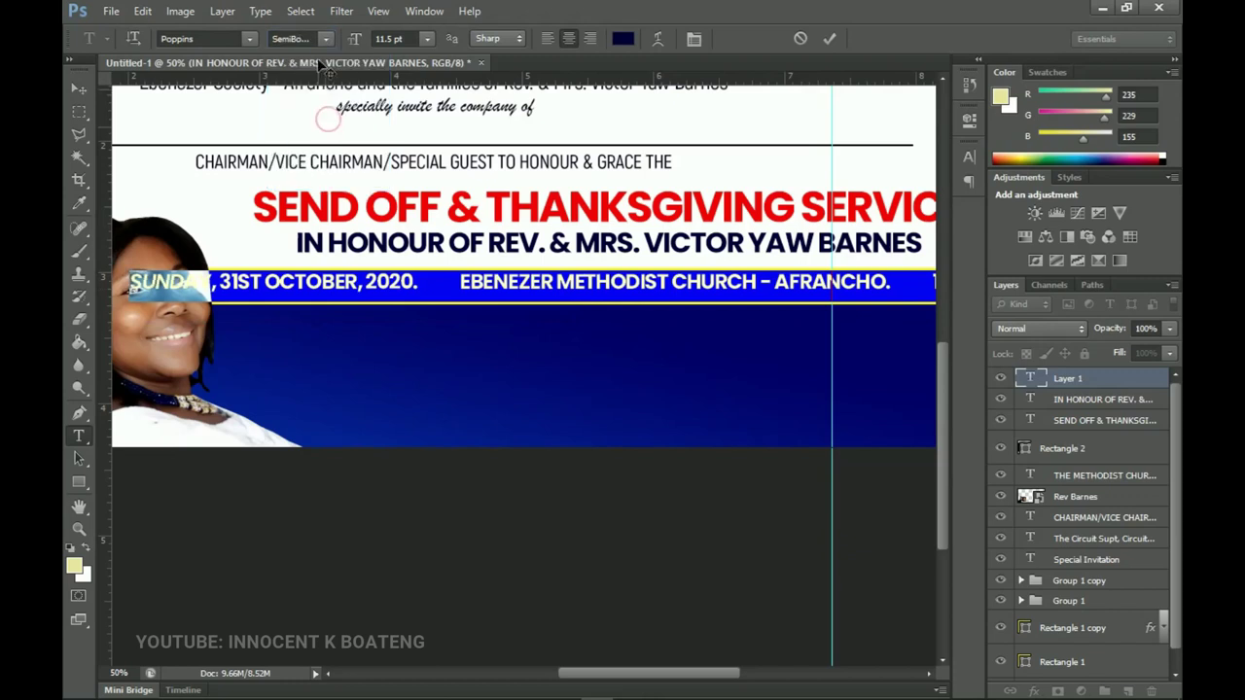
left_click(306, 38)
left_click(309, 111)
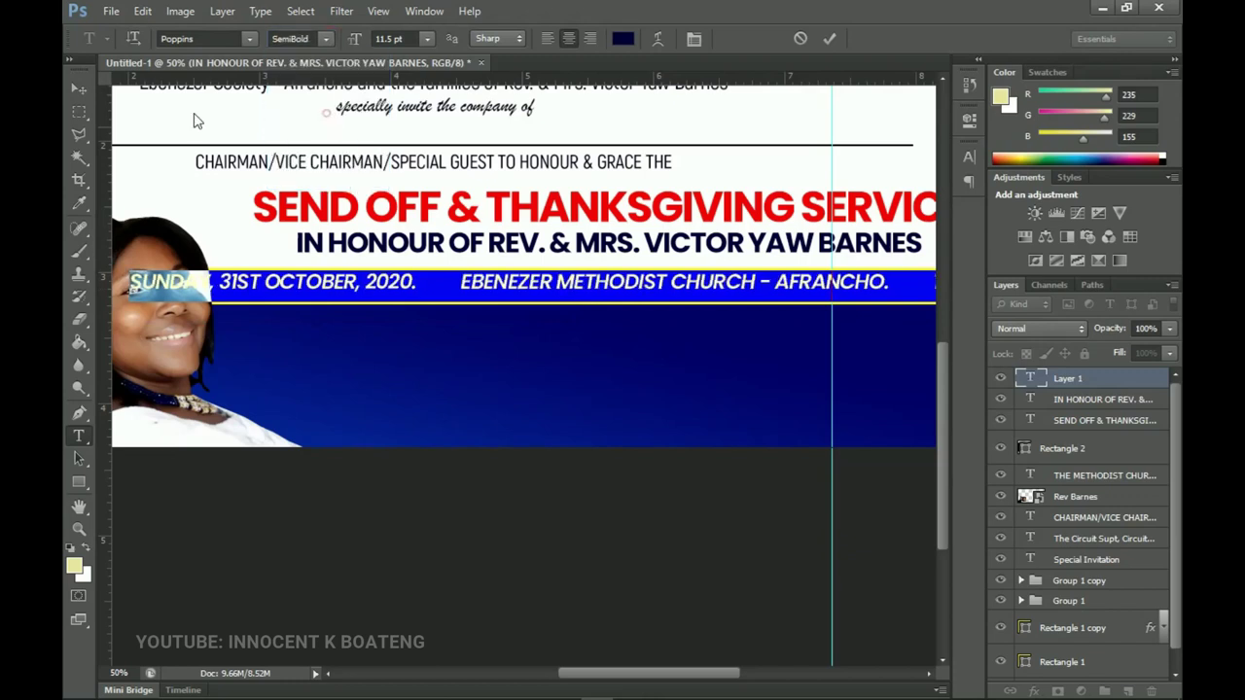
left_click(70, 89)
Step: Scale the date, venue and time line down to about 83% about its centre so it fits beside the couple's photo
key("z")
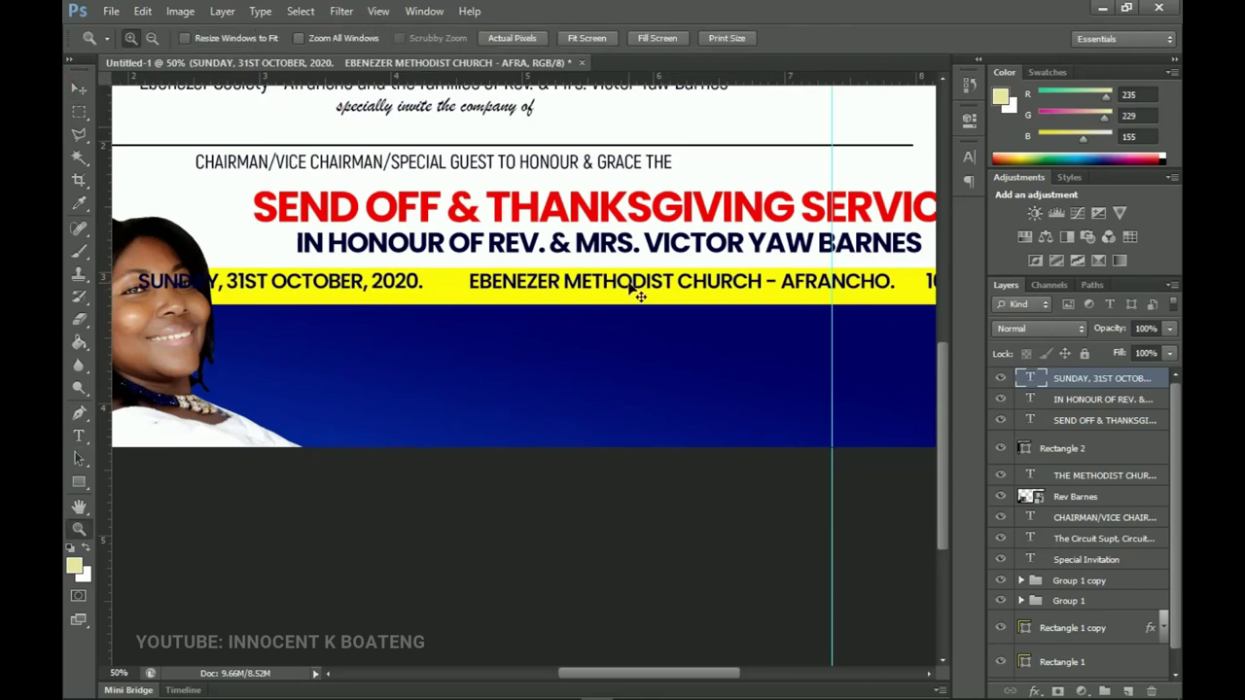
left_click(625, 299, "alt")
key("ctrl+t")
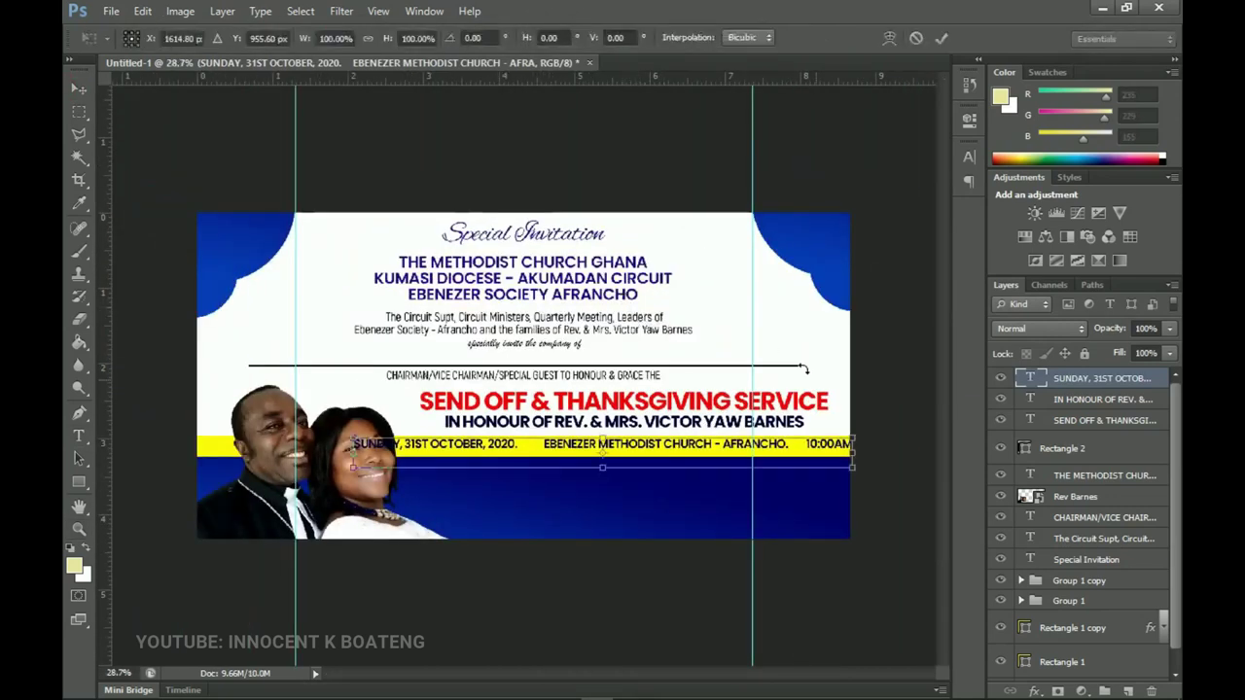
left_click_drag(856, 429, 815, 439)
key("Return")
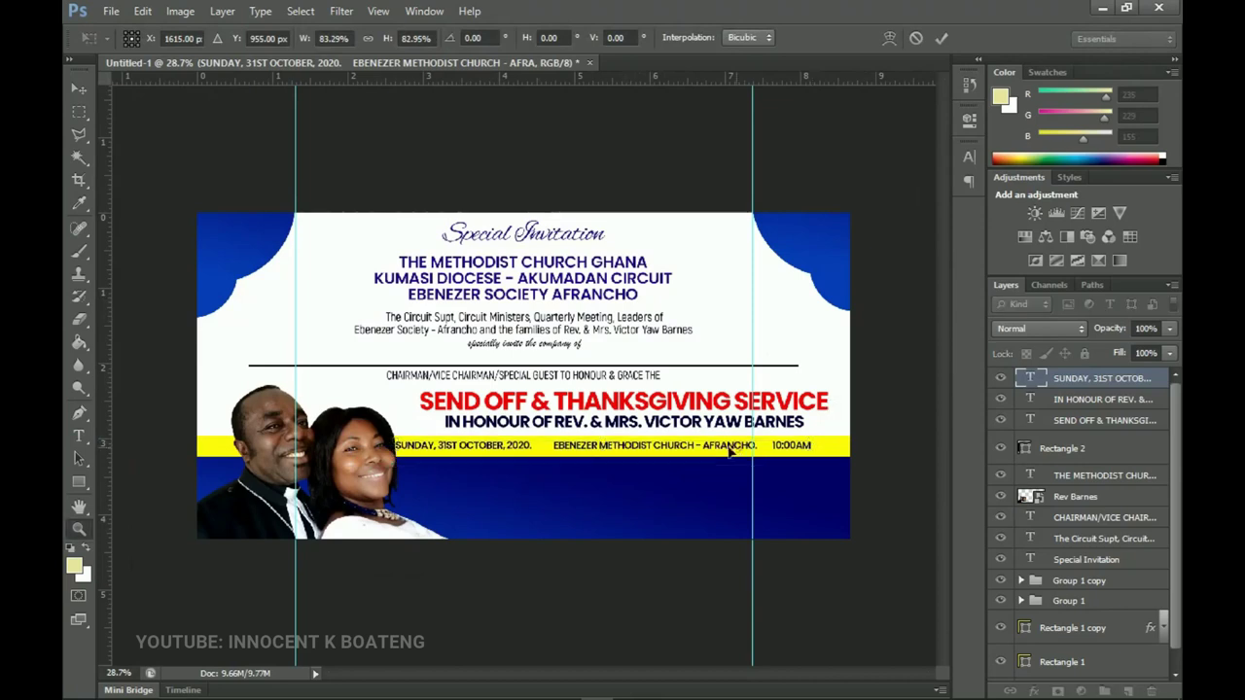
Step: Move the date, venue and time line right, clear of the photo, and centre it vertically within the yellow band
scroll(684, 435, "up", 2)
left_click_drag(683, 434, 627, 427)
left_click_drag(535, 449, 589, 455)
key("Up")
key("Up")
key("Up")
key("Up")
key("Up")
key("Up")
key("Up")
key("Up")
key("Up")
key("Up")
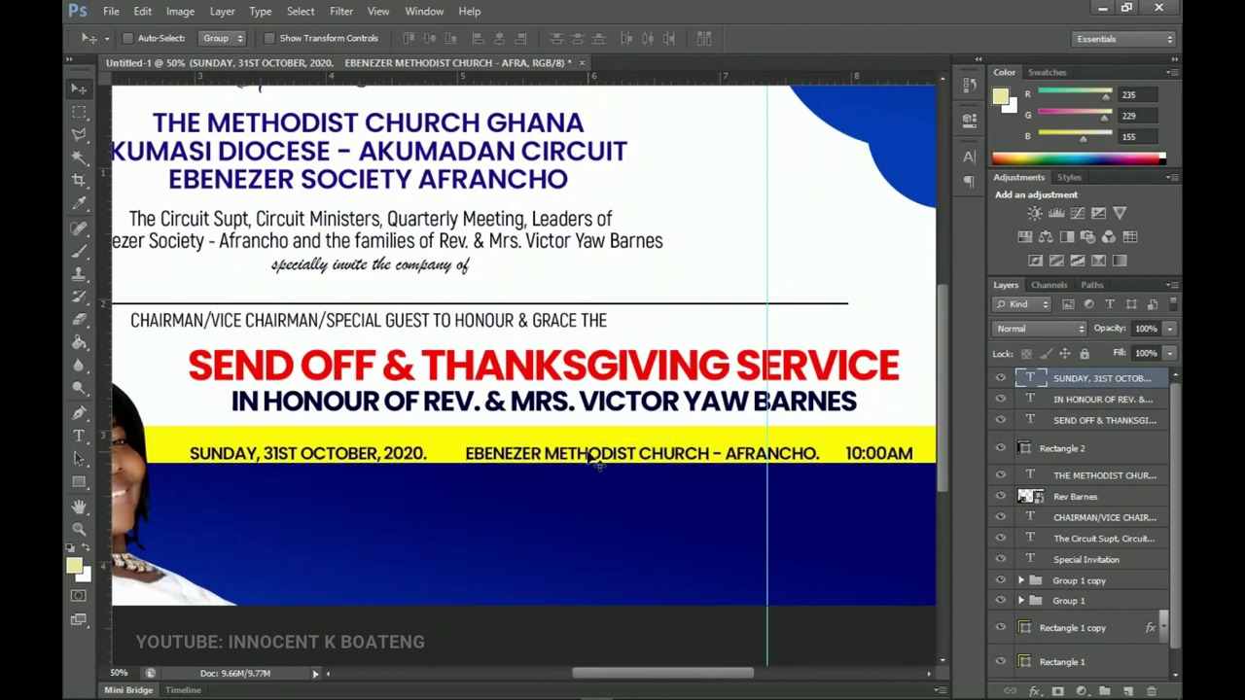
key("Up")
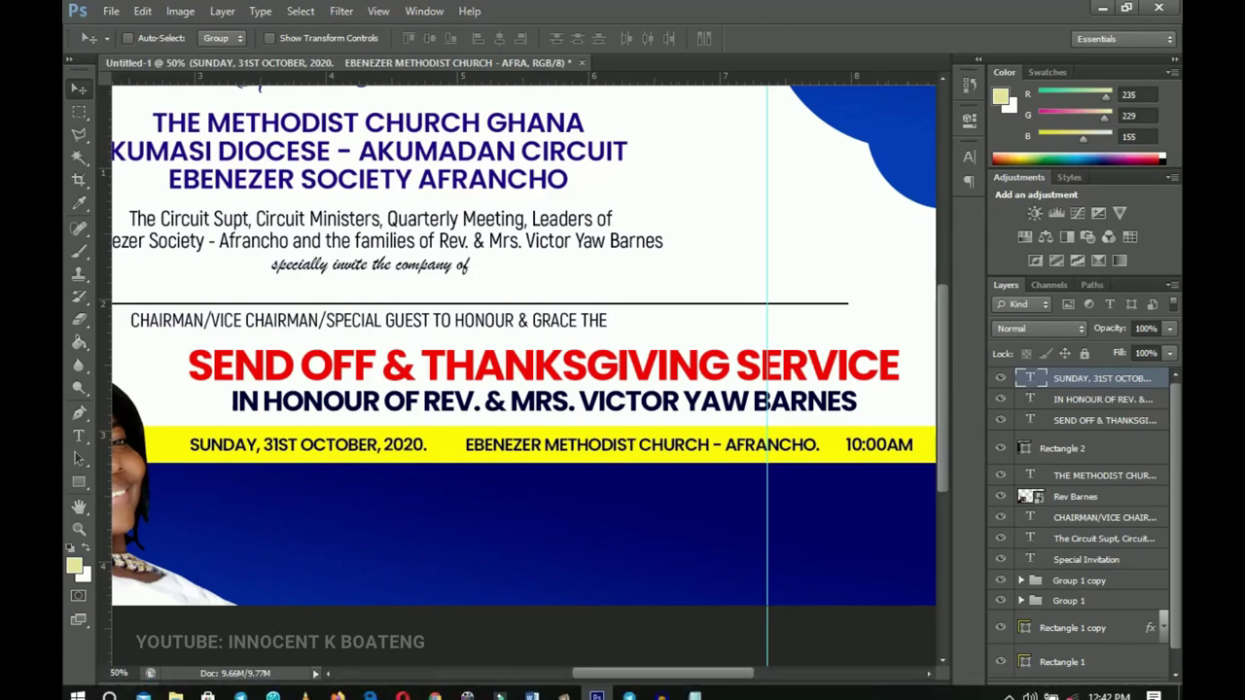
Step: Place the "date and location" icon image from the Send Off Service folder, aligning its calendar icon beside the date on the yellow band
left_click(175, 696)
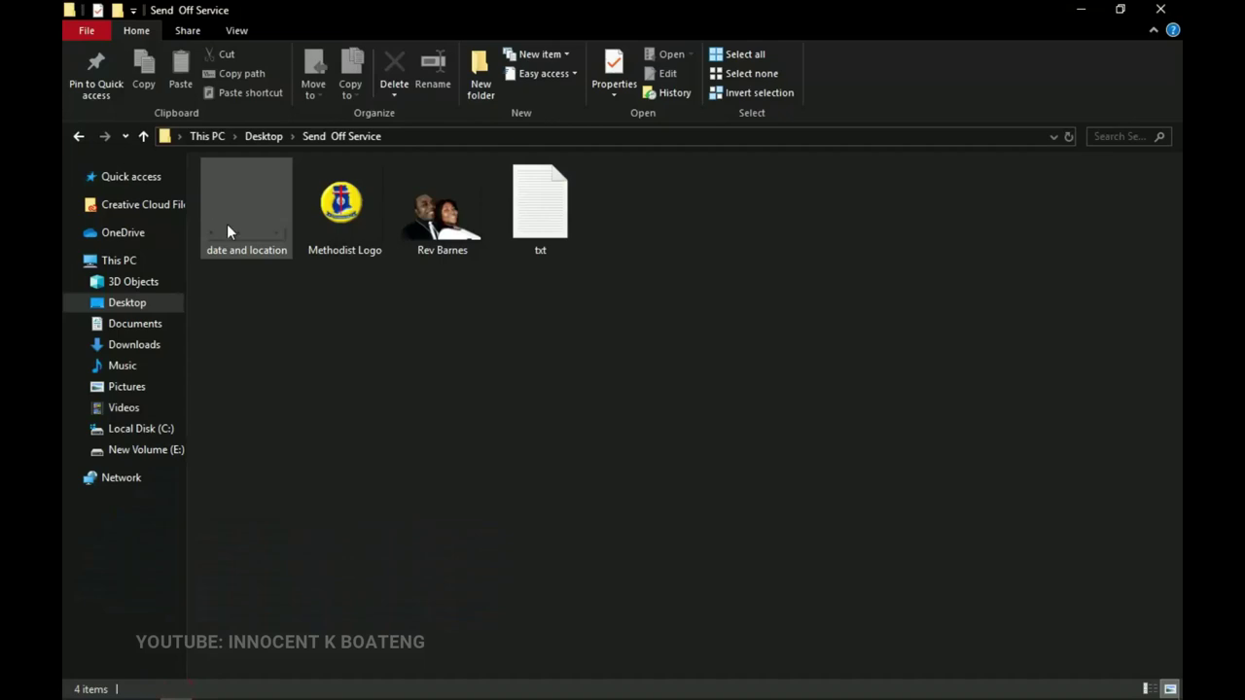
left_click_drag(243, 228, 472, 461)
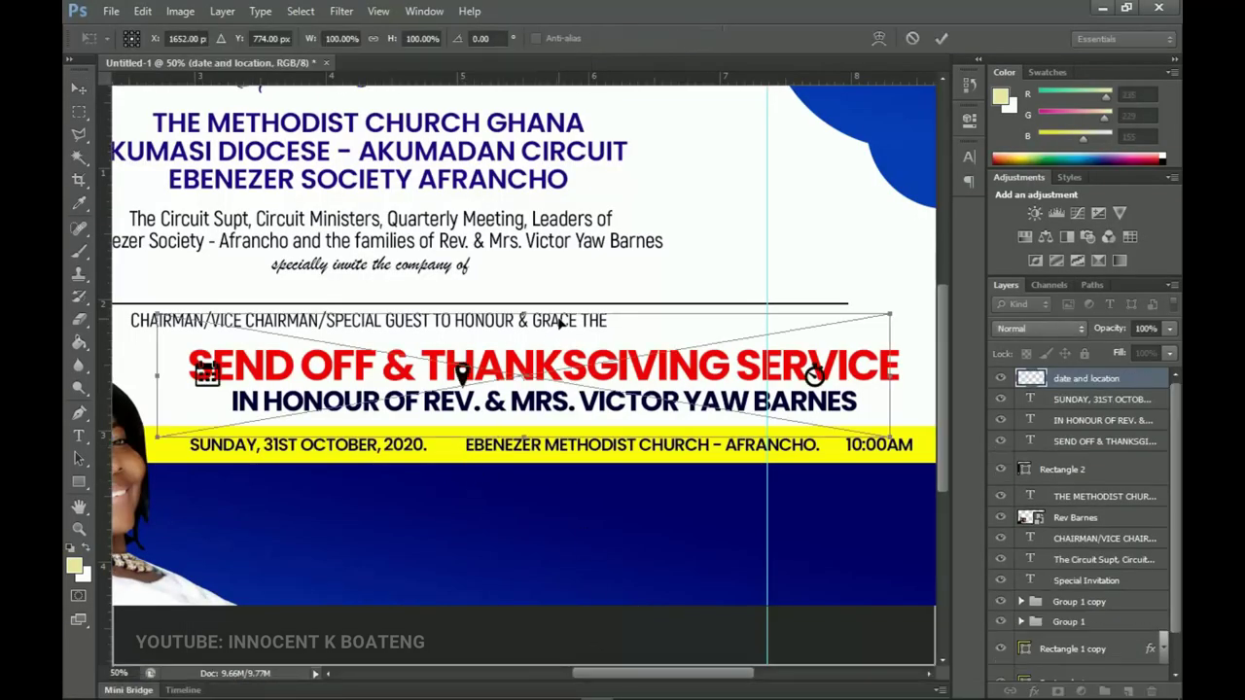
left_click_drag(572, 337, 532, 406)
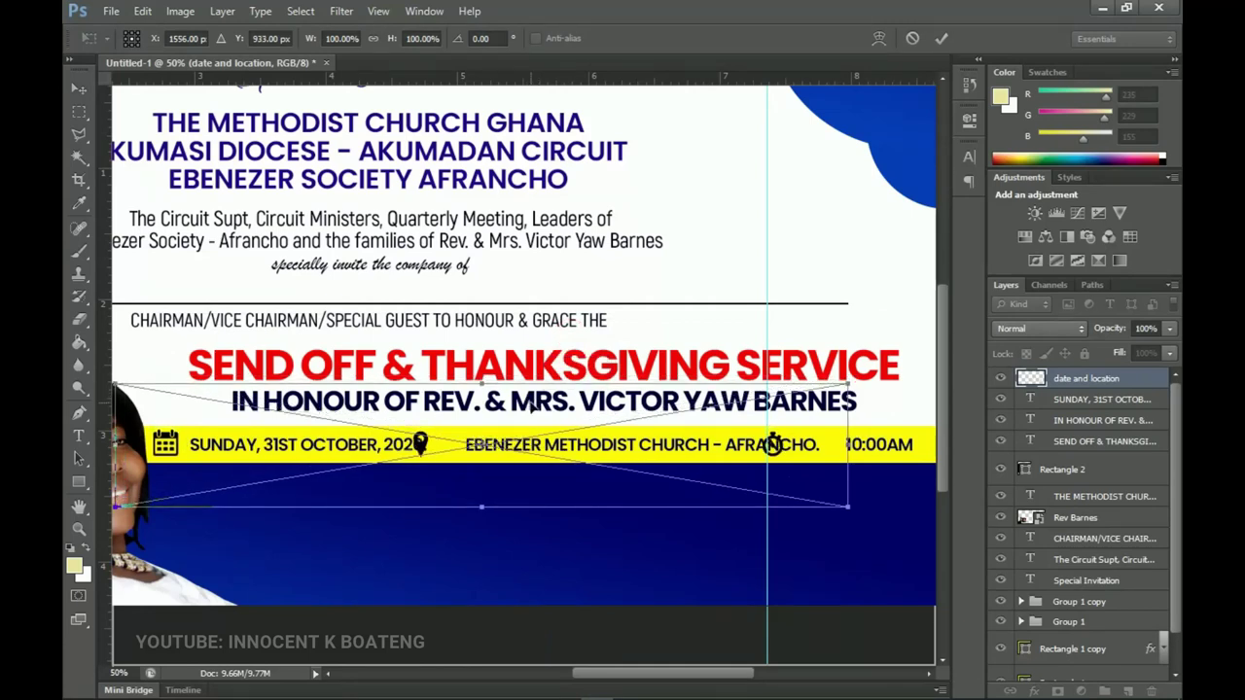
key("Return")
key("Right")
key("Right")
key("Right")
key("Right")
key("Right")
key("Right")
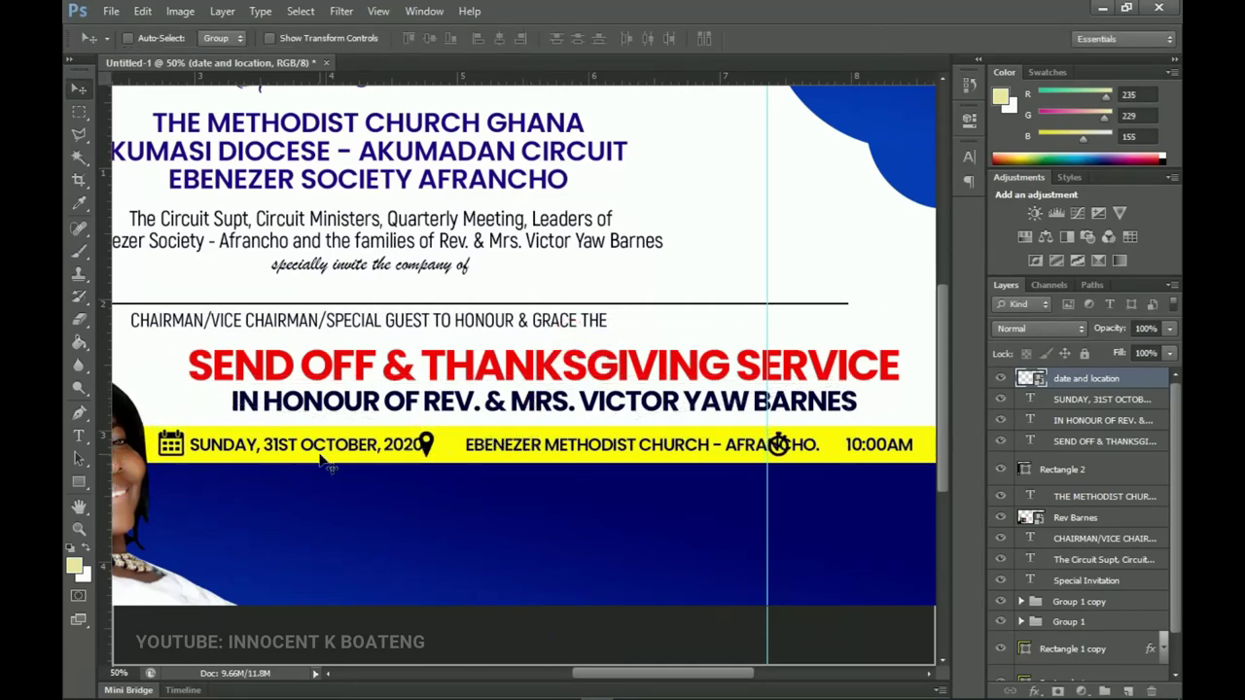
key("Down")
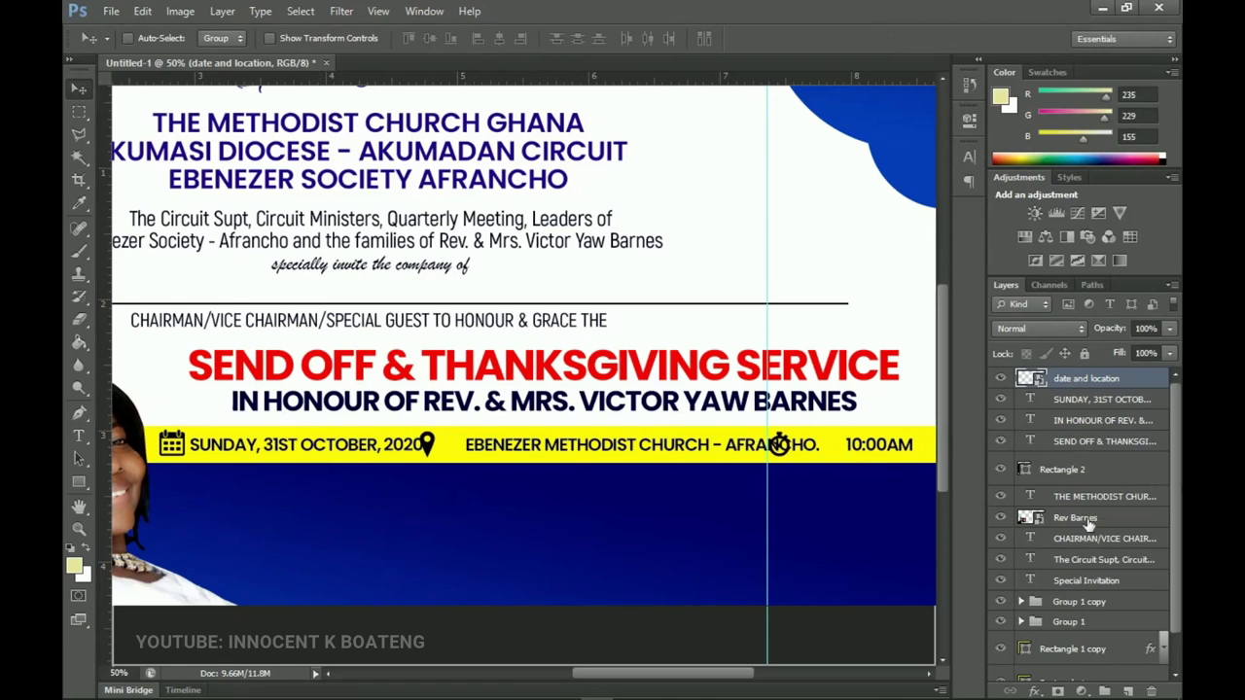
Step: Rasterize the date and location layer and cut its location pin and stopwatch icons onto a separate layer
right_click(1077, 386)
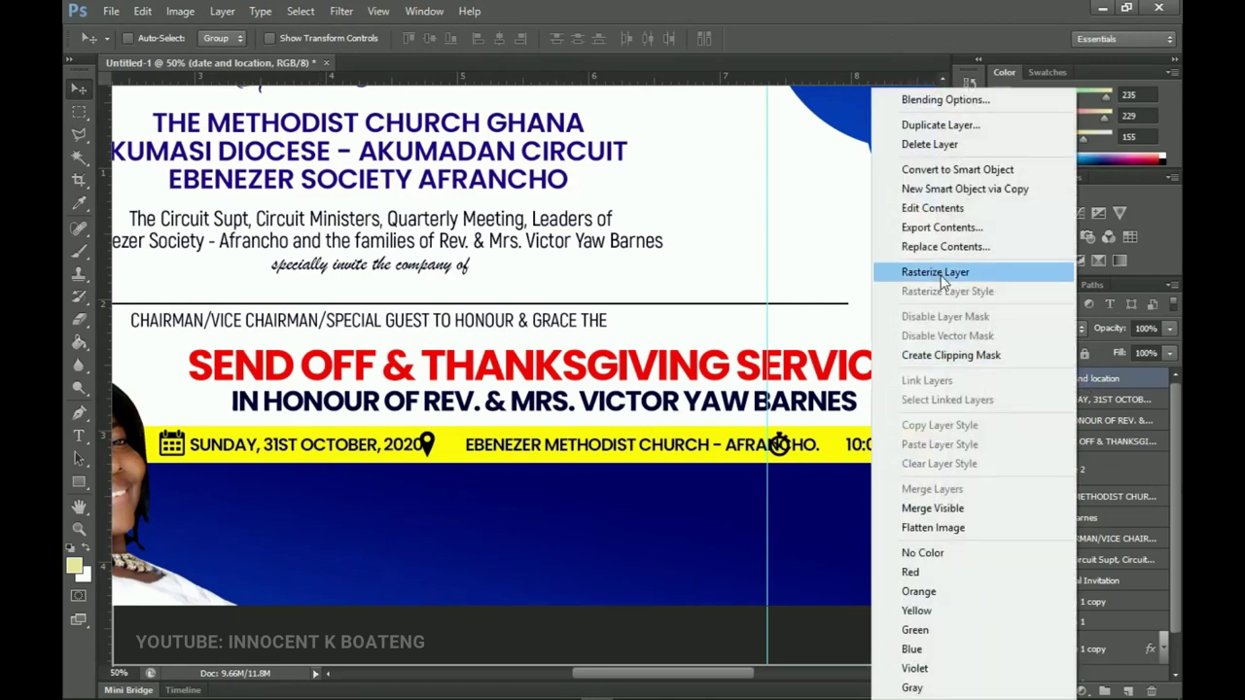
left_click(941, 276)
left_click(82, 110)
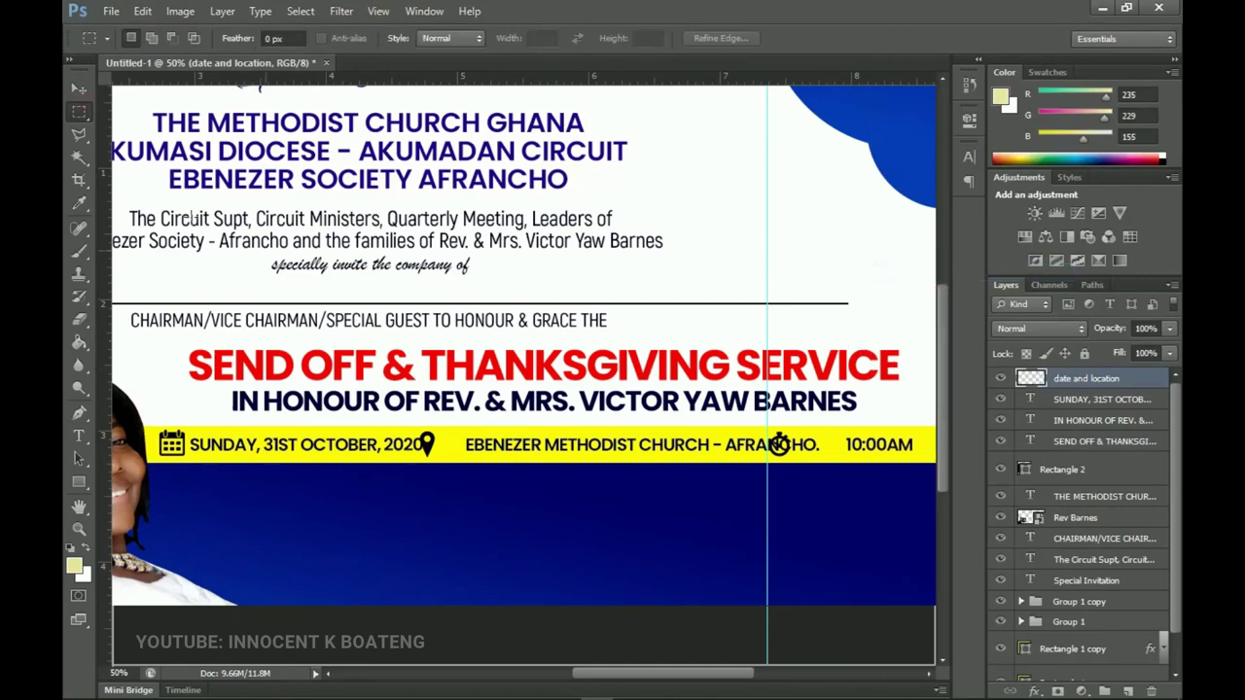
left_click(162, 111)
left_click_drag(414, 417, 883, 473)
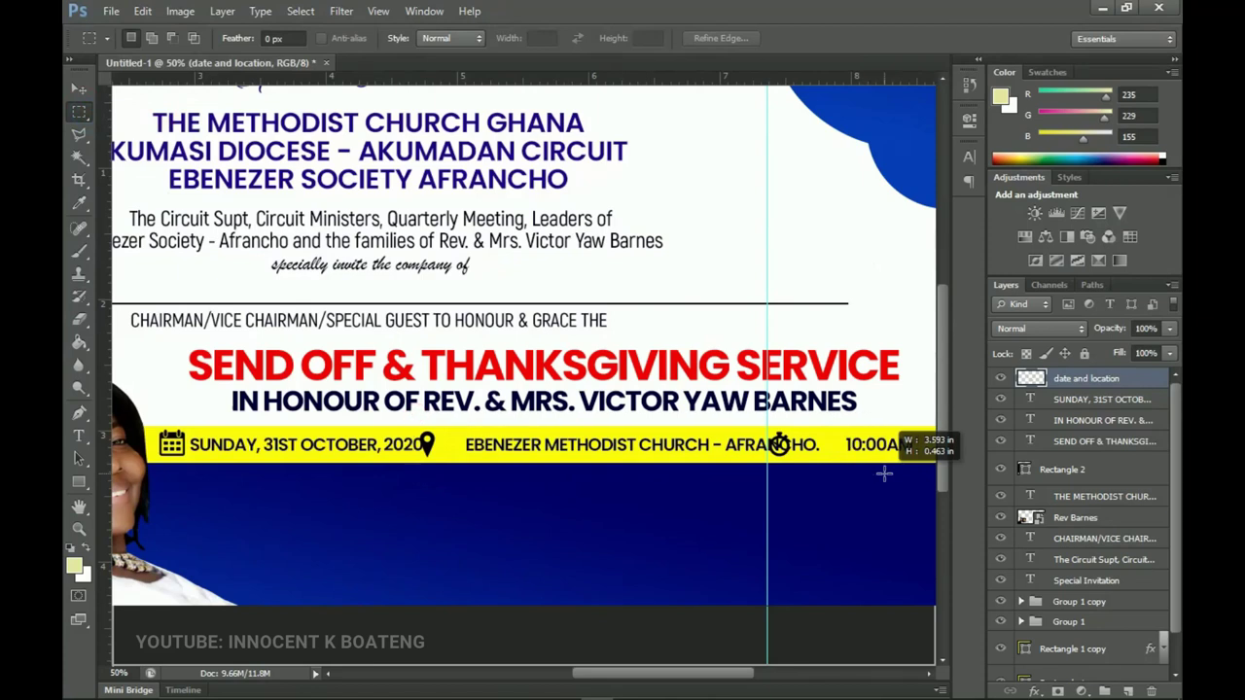
right_click(595, 443)
left_click(645, 276)
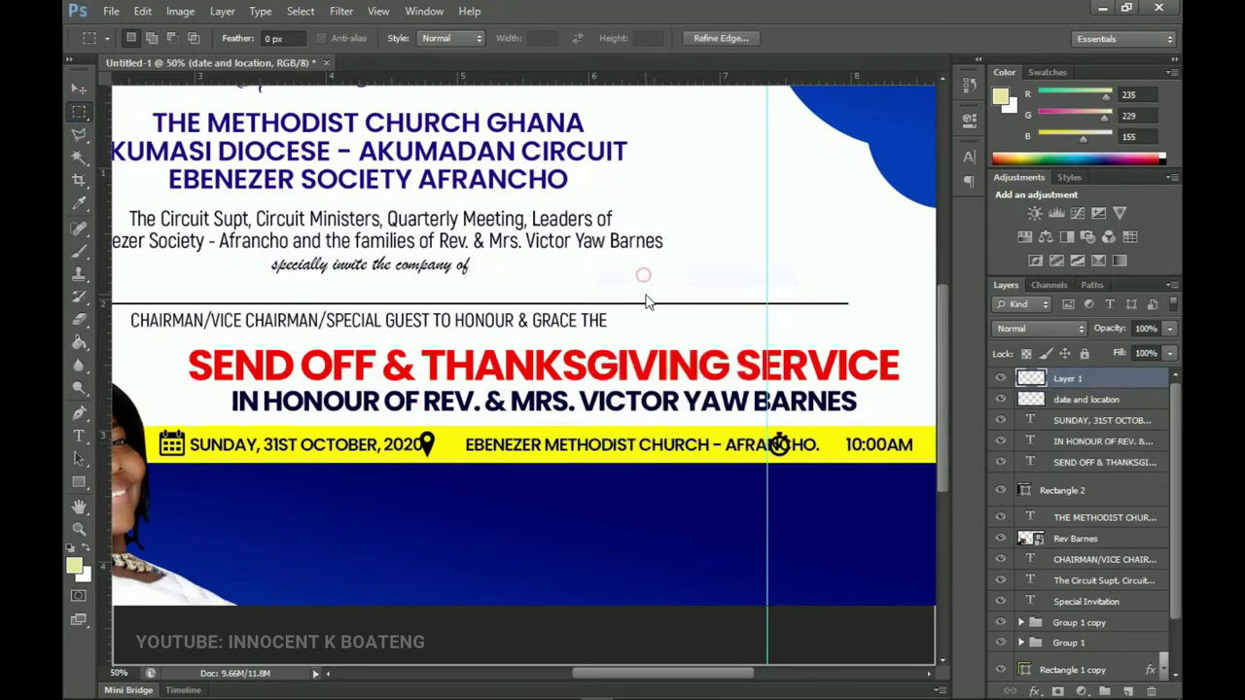
Step: Move the cut icons right so the location pin sits just before the church venue text
key("v")
left_click_drag(435, 459, 454, 453)
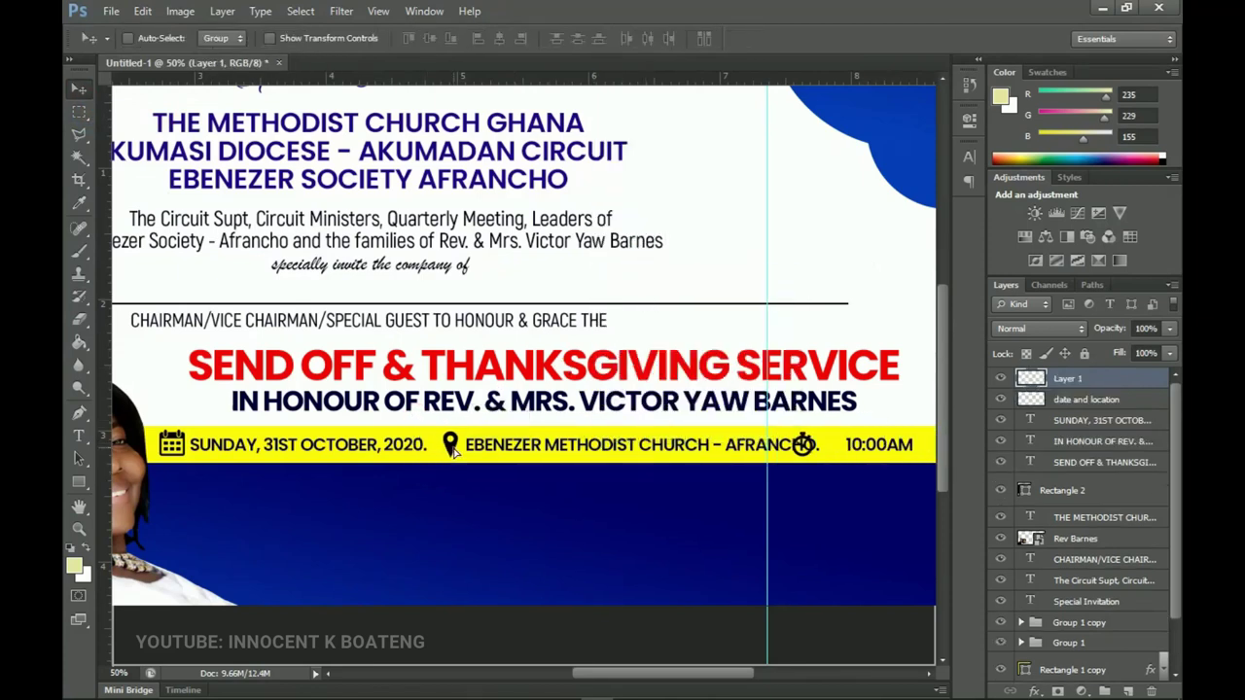
key("Right")
key("Right")
key("Right")
key("Right")
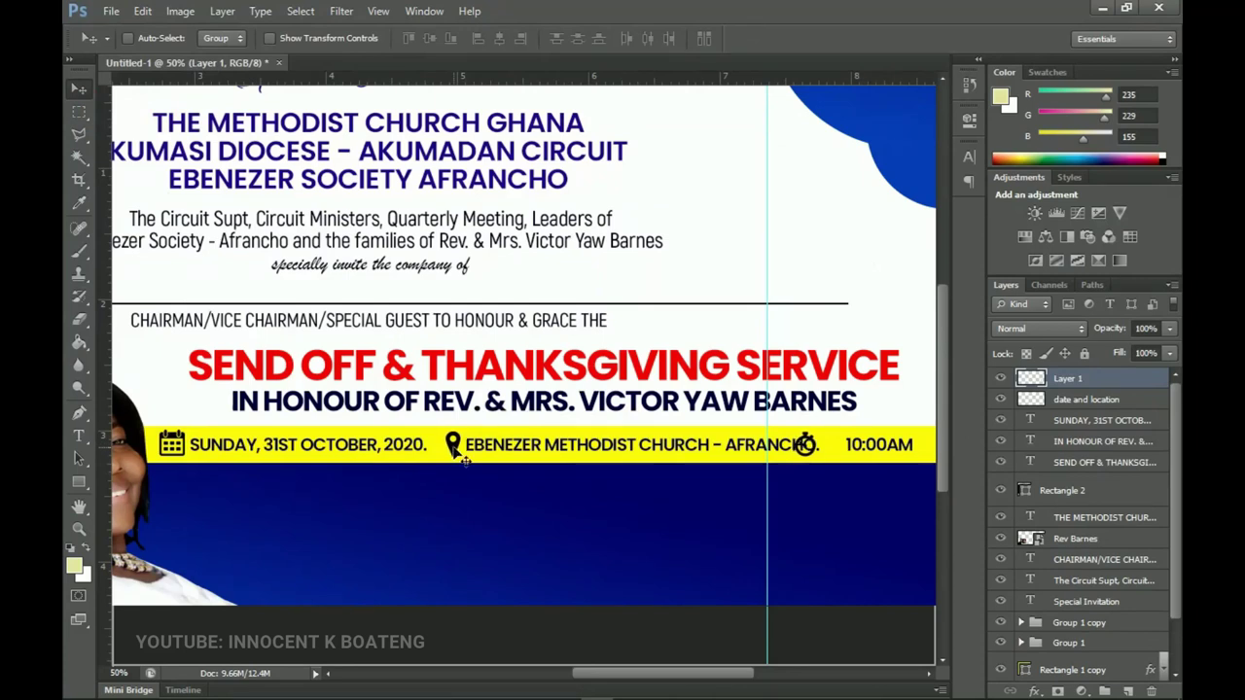
Step: Cut the stopwatch icon onto its own layer and move it right, between the venue and the time
key("ctrl+shift+j")
mouse_move(819, 464)
left_mouse_down()
mouse_move(844, 467)
mouse_move(834, 461)
left_mouse_up()
key("Left")
key("Left")
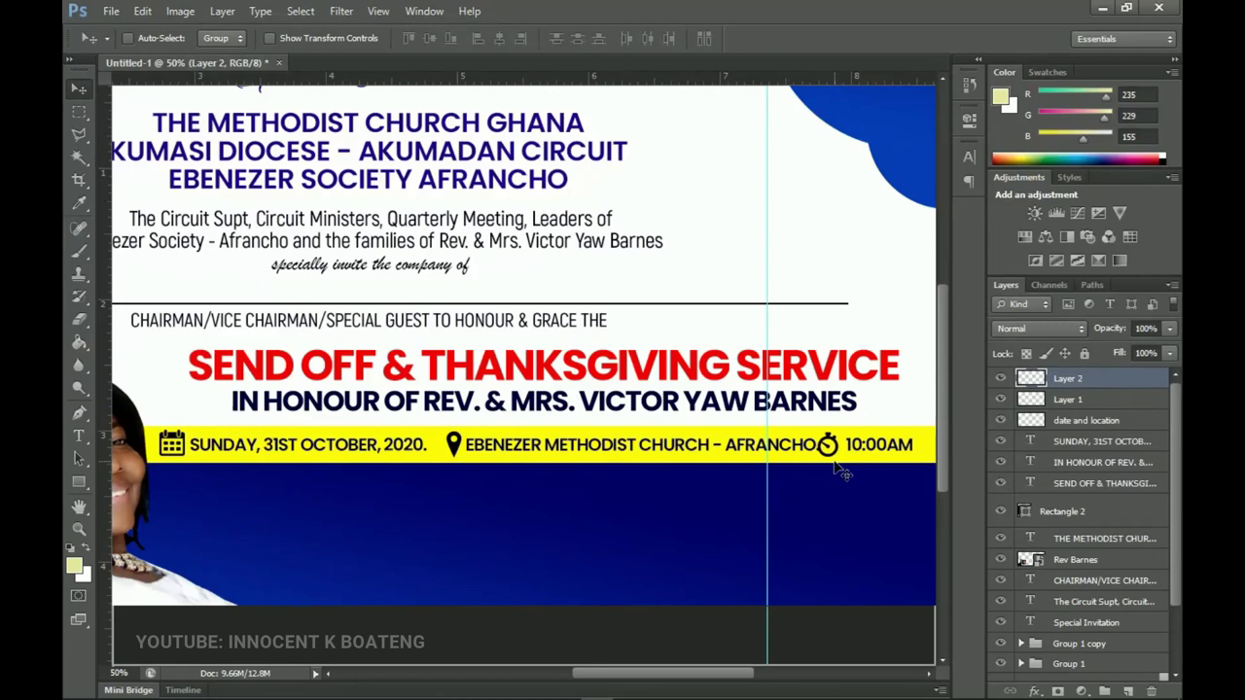
key("Right")
key("Right")
key("Right")
key("Right")
key("Right")
key("Right")
key("Right")
key("Right")
key("Right")
key("Right")
Step: Widen the gap before 10:00AM in the date, venue and time line, and nudge the line right to clear the icons
key("t")
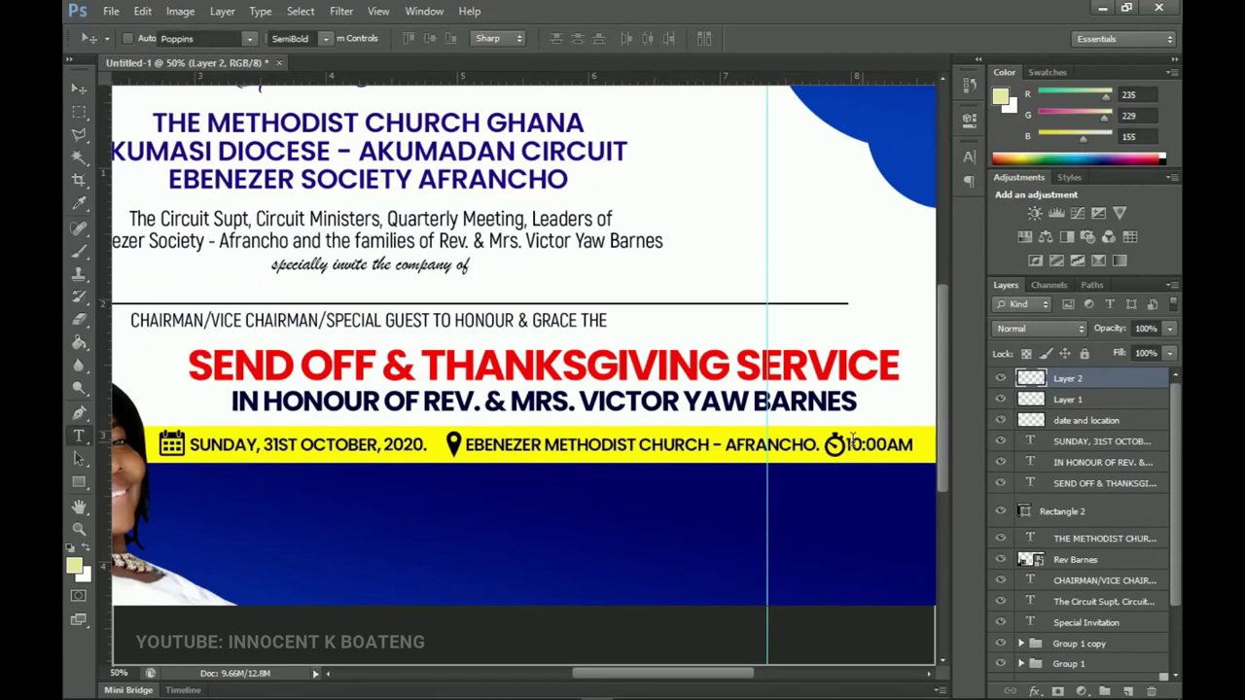
left_click(849, 444)
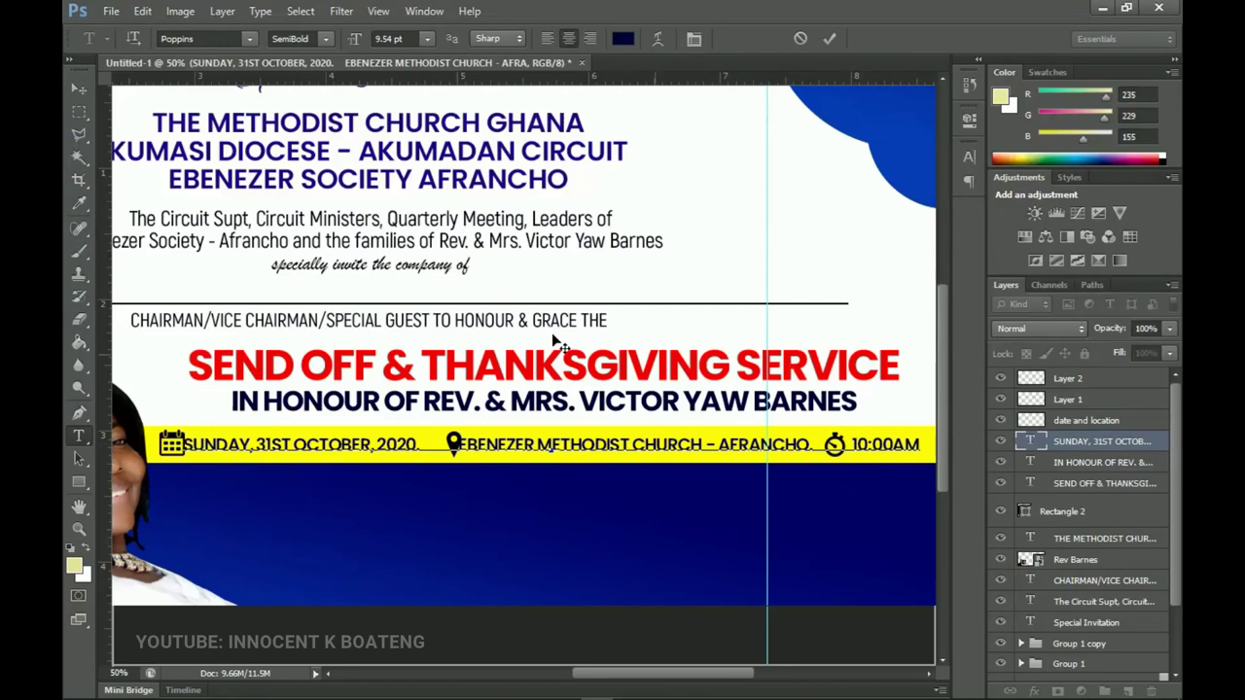
left_click(79, 89)
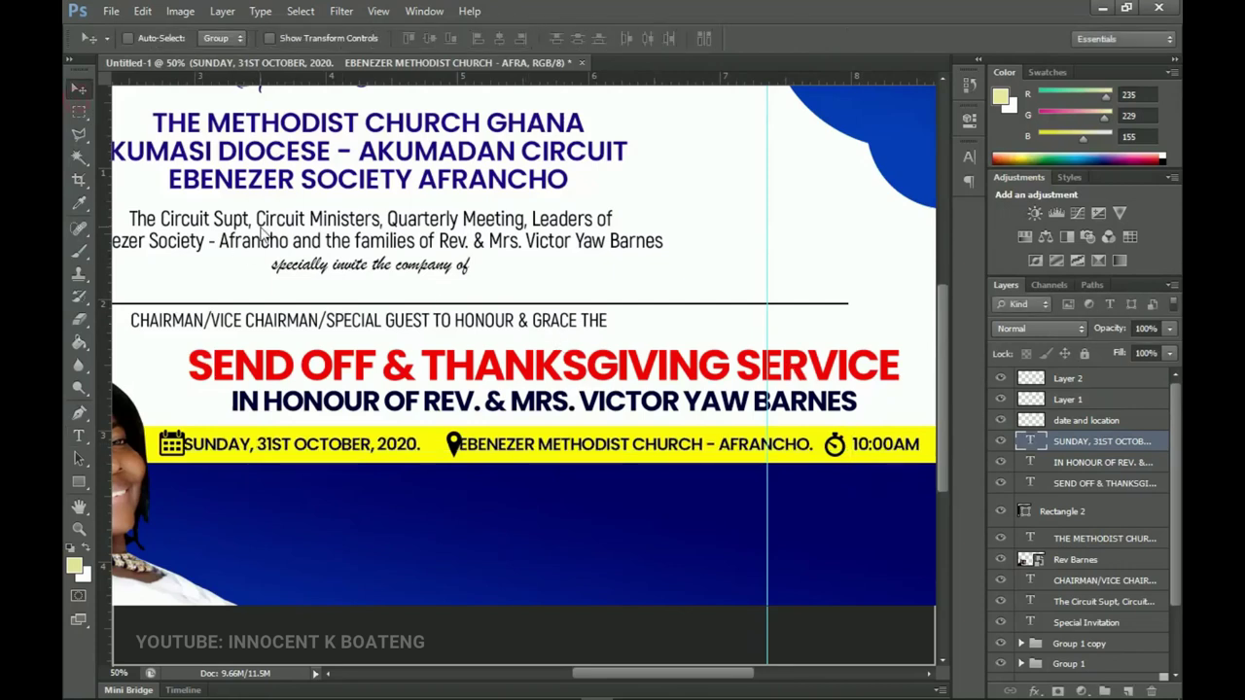
key("Right")
key("Right")
key("Right")
key("Right")
key("Right")
key("Right")
key("Right")
key("Right")
key("Right")
key("Right")
key("Right")
key("Right")
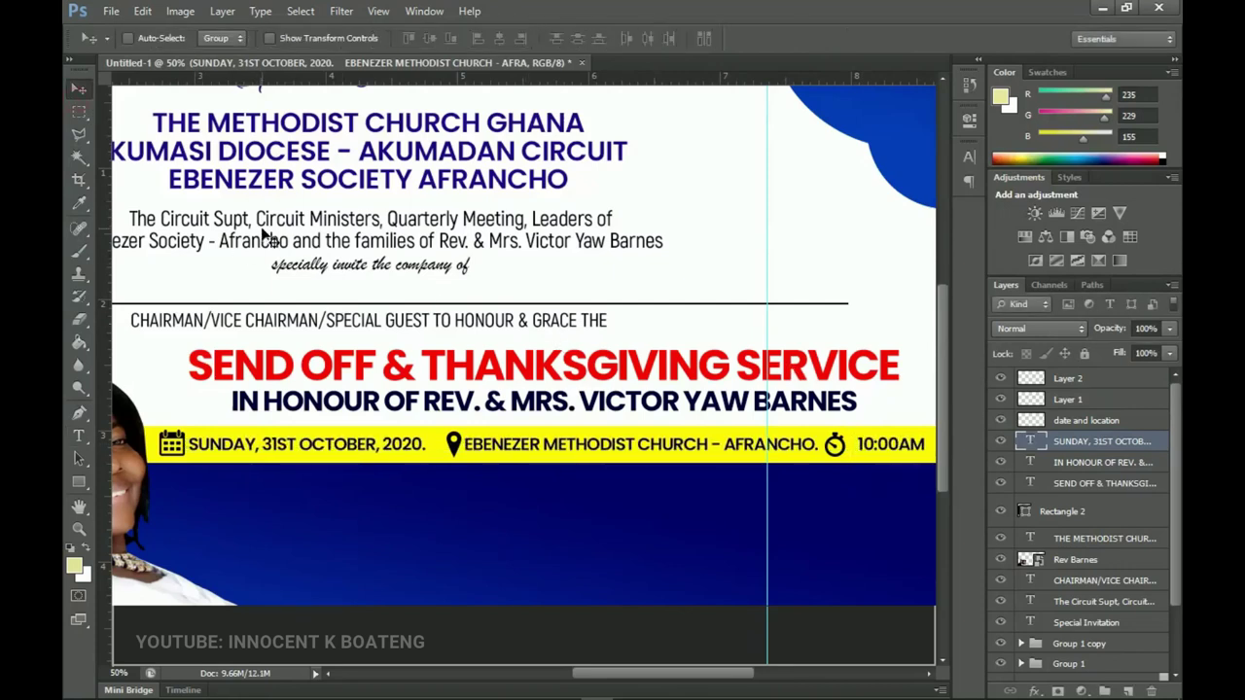
Step: Nudge the stopwatch icon right so it sits directly beside 10:00AM, clear of the venue text
left_click(1087, 379)
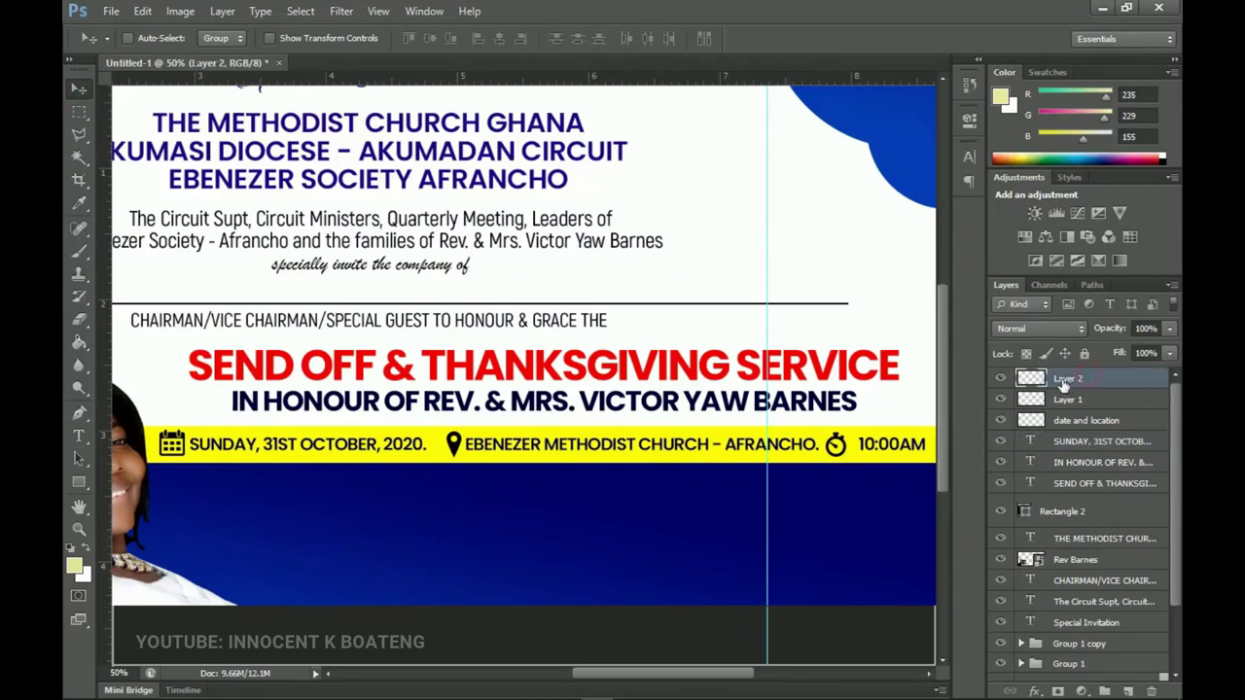
scroll(880, 423, "down", 2)
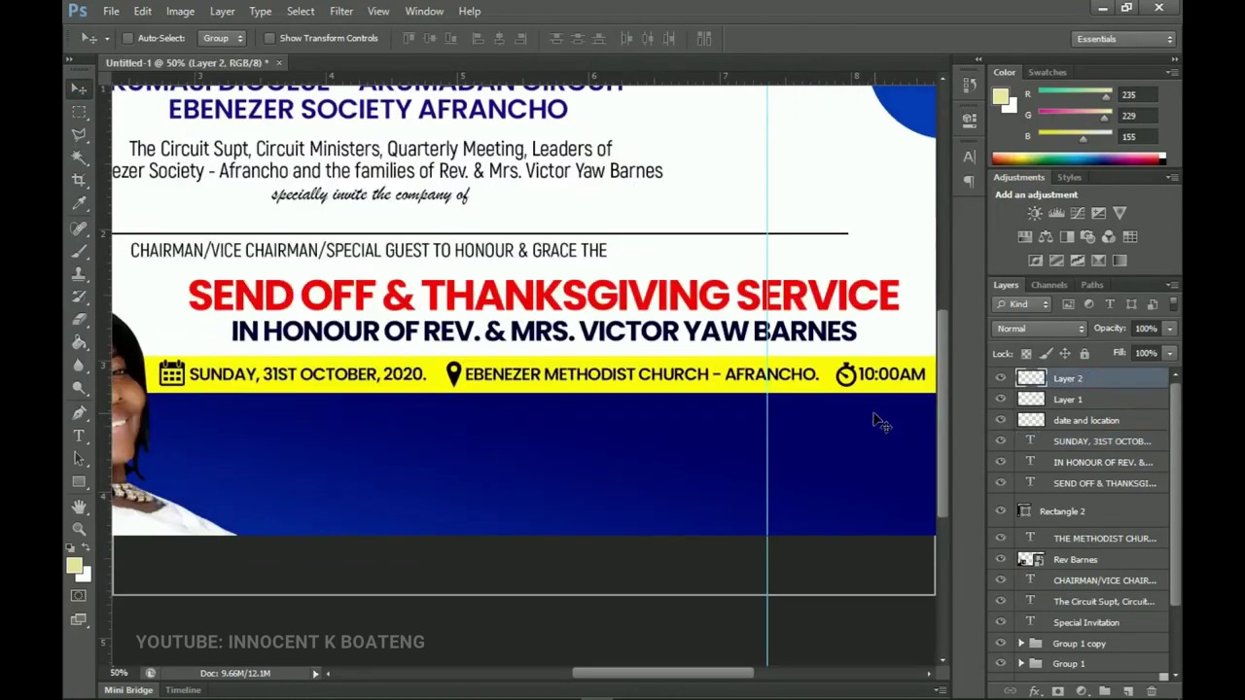
scroll(852, 438, "down", 1)
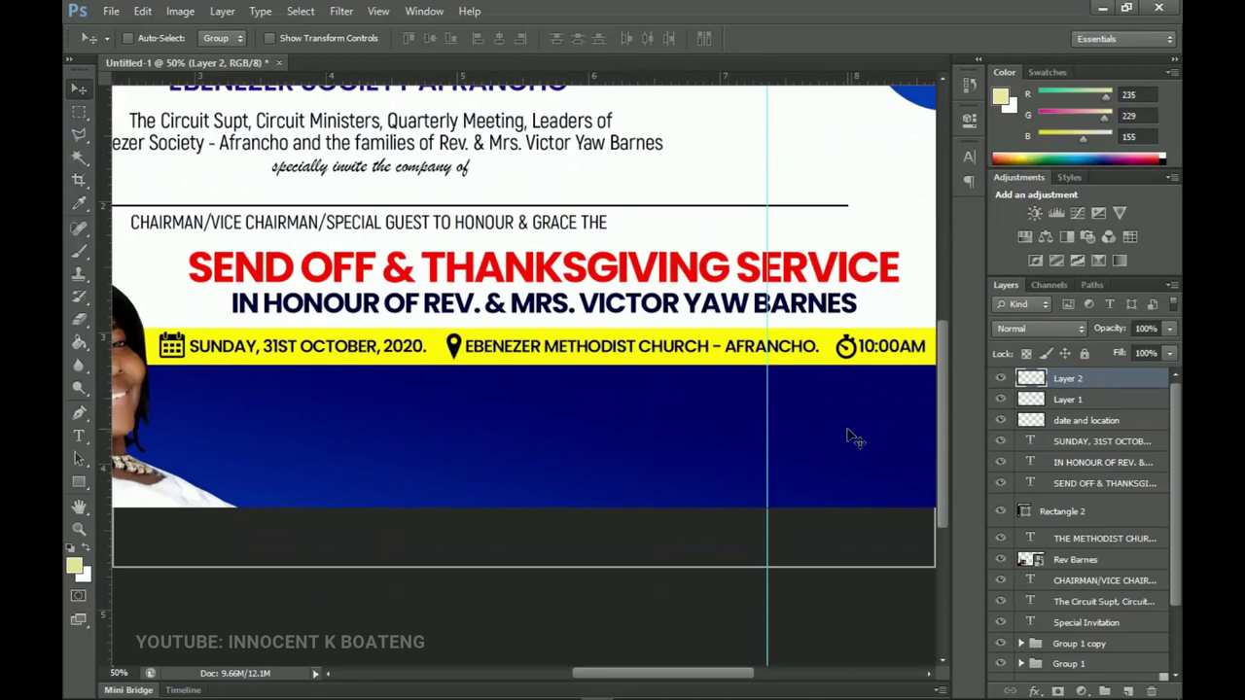
scroll(845, 438, "up", 1)
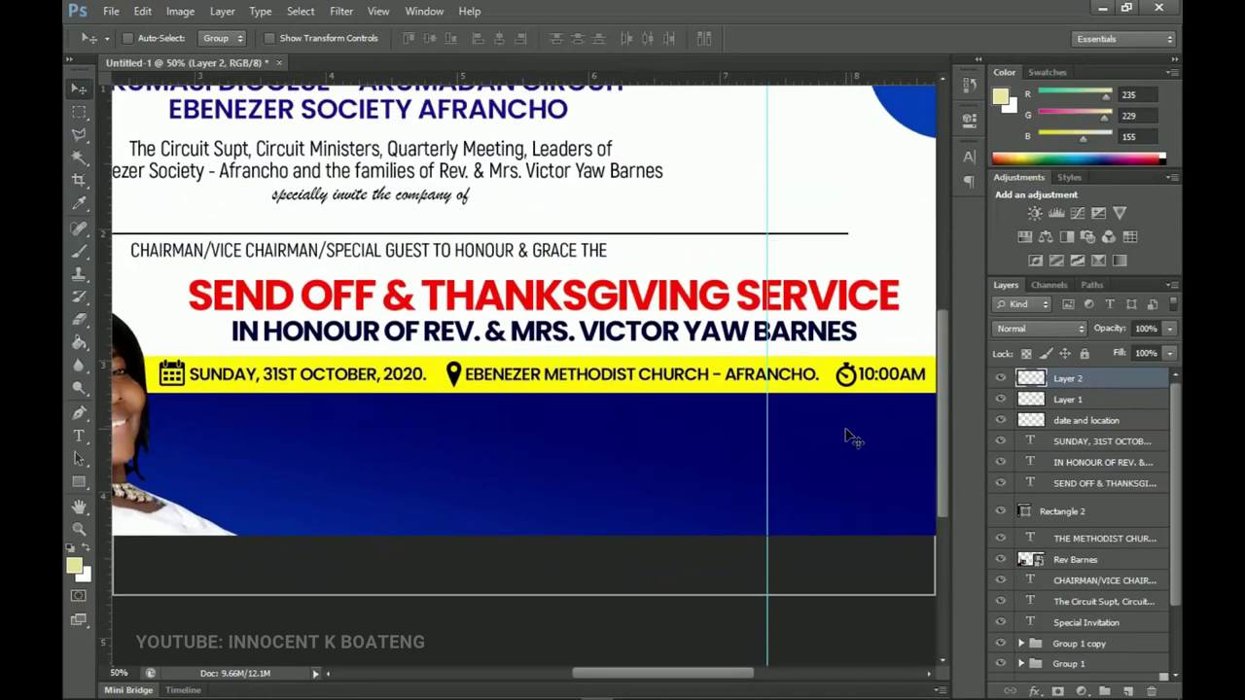
key("ctrl+0")
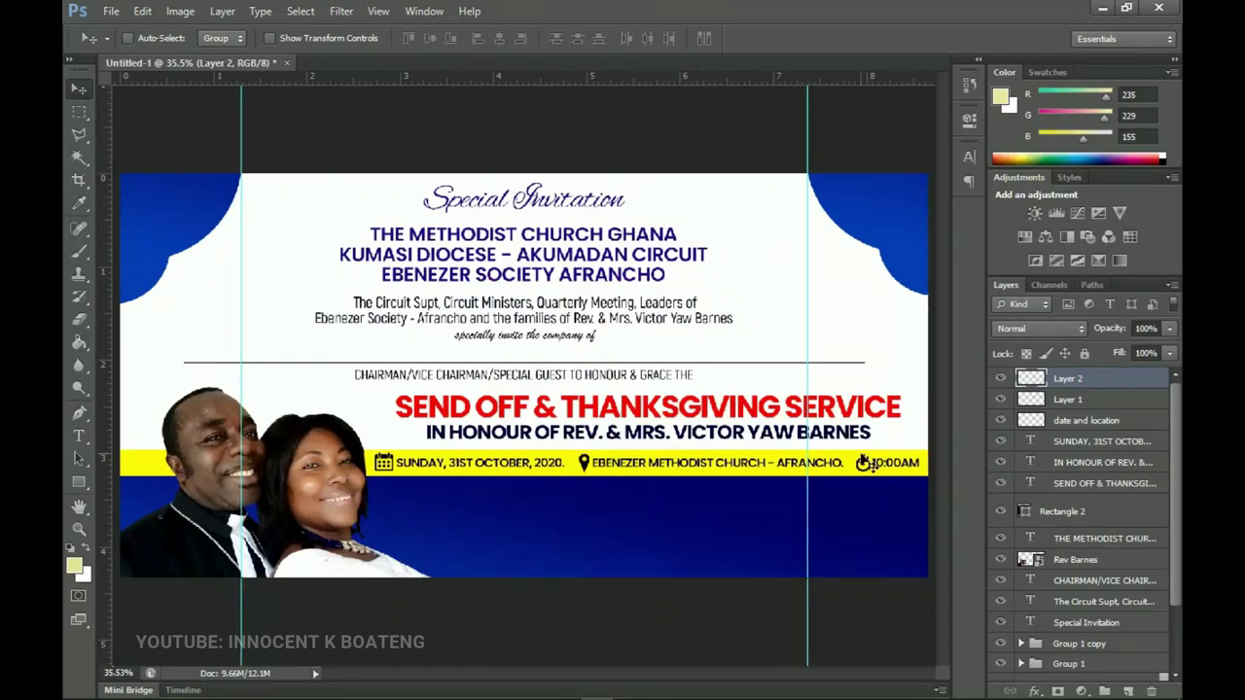
Step: Switch to Notepad, copy the four lines naming the ministers and stewards, and return to Photoshop
mouse_move(604, 698)
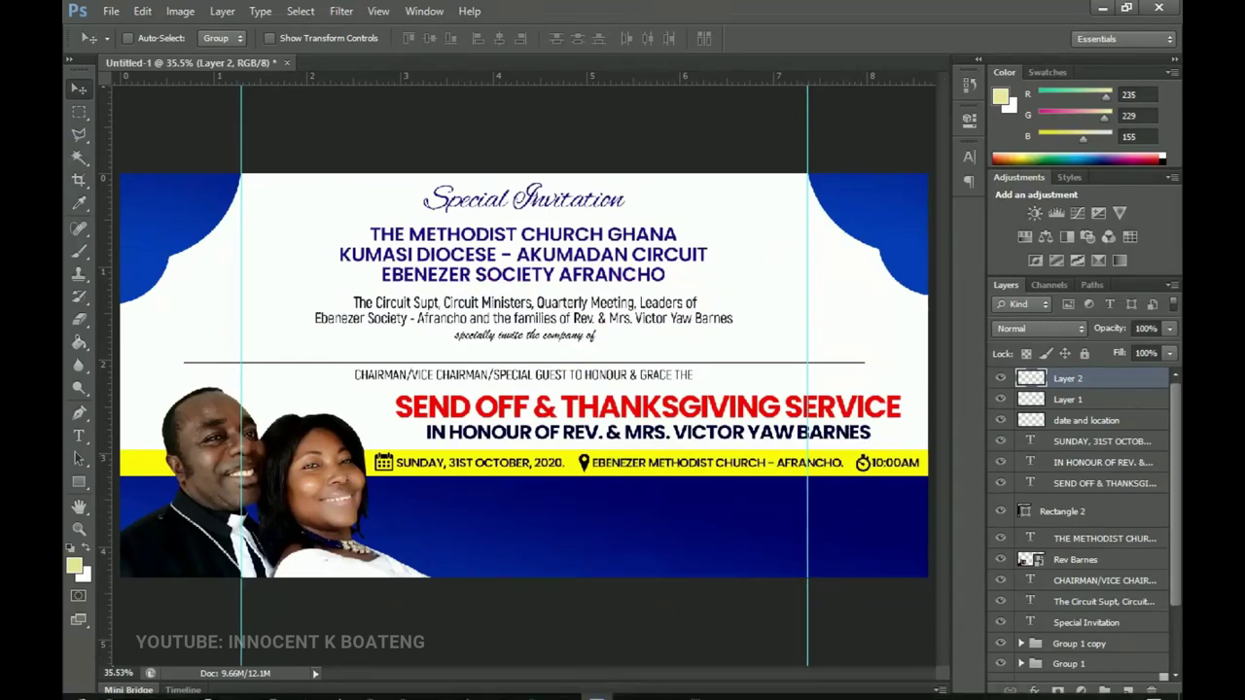
left_click(694, 687)
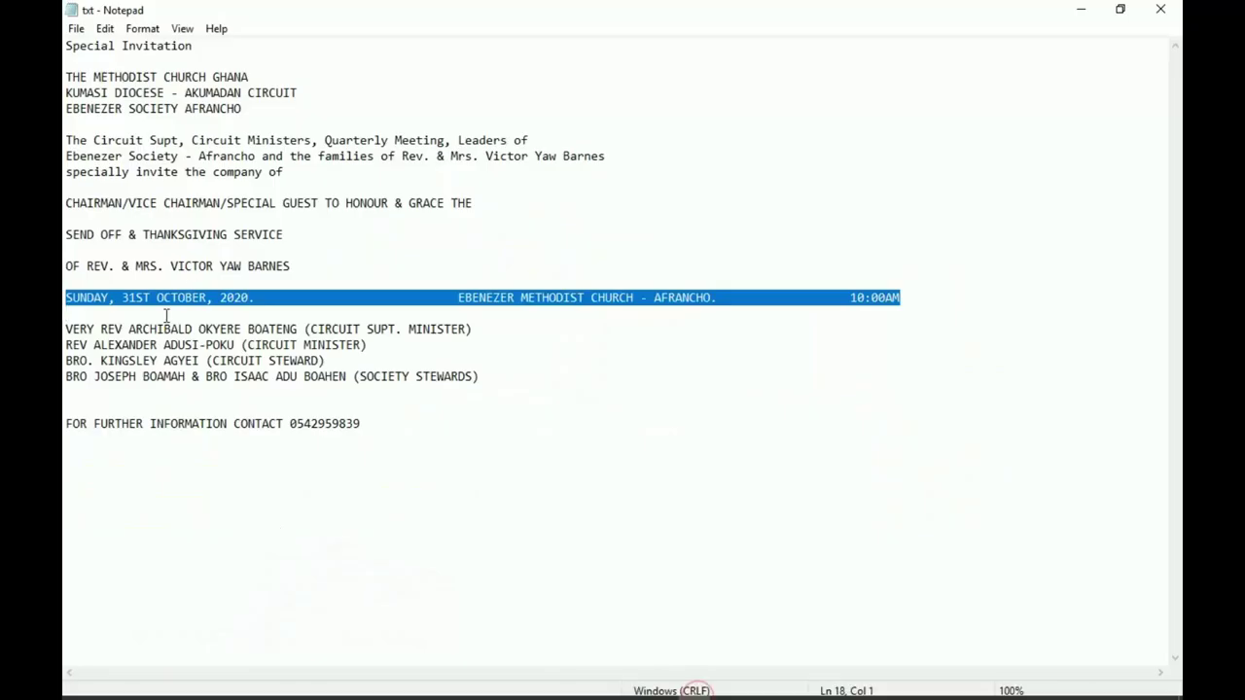
left_click(139, 329)
key("Home")
left_click_drag(64, 329, 502, 386)
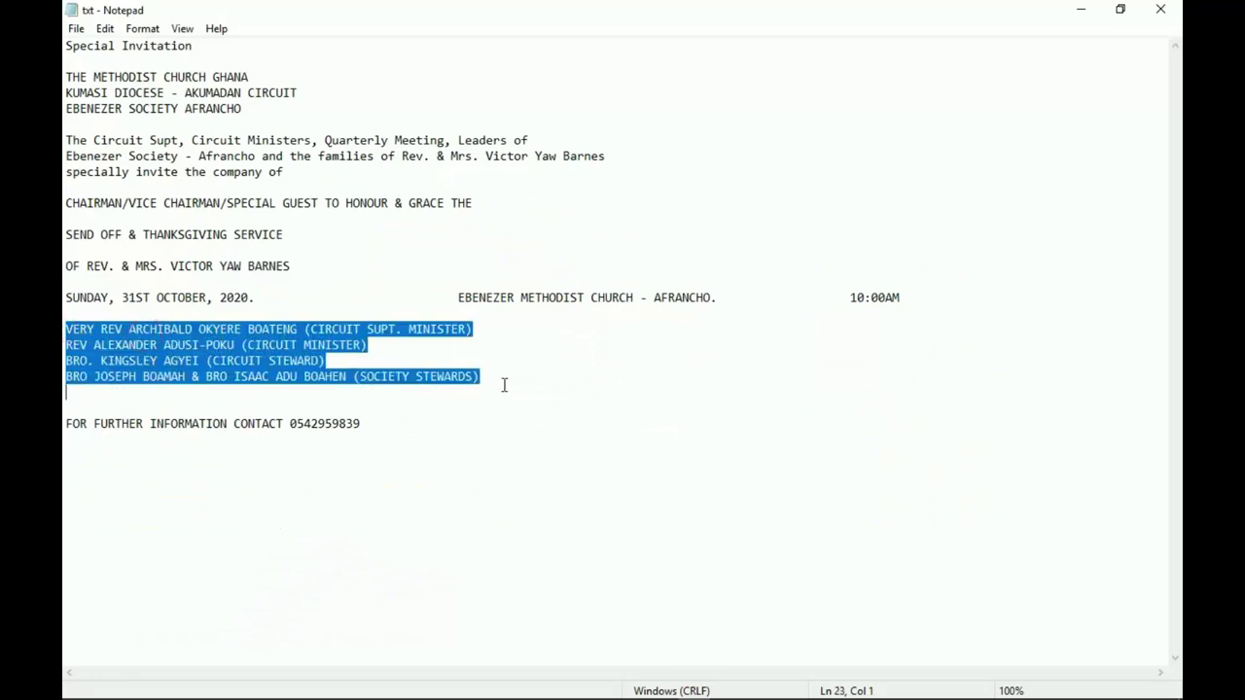
left_click(1079, 10)
scroll(1043, 533, "down", 2)
scroll(1043, 533, "up", 2)
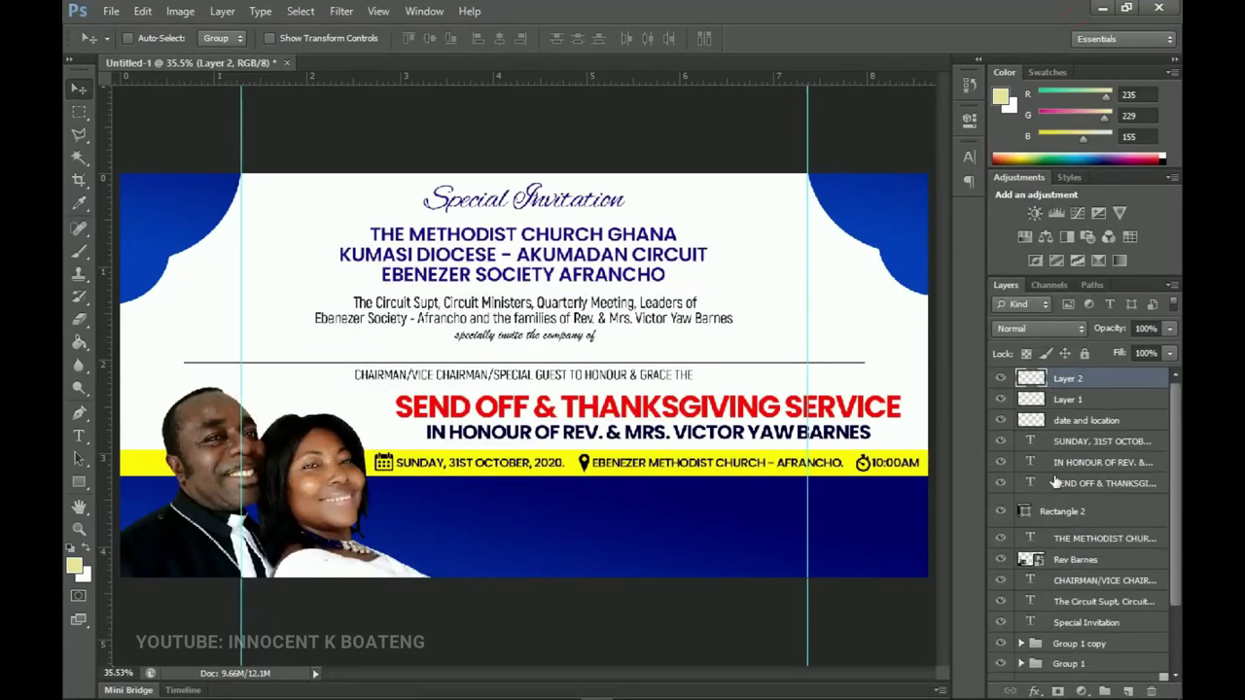
Step: Add the copied ministers and stewards lines as a text layer on the navy band in the Akrobat font
left_click(87, 437)
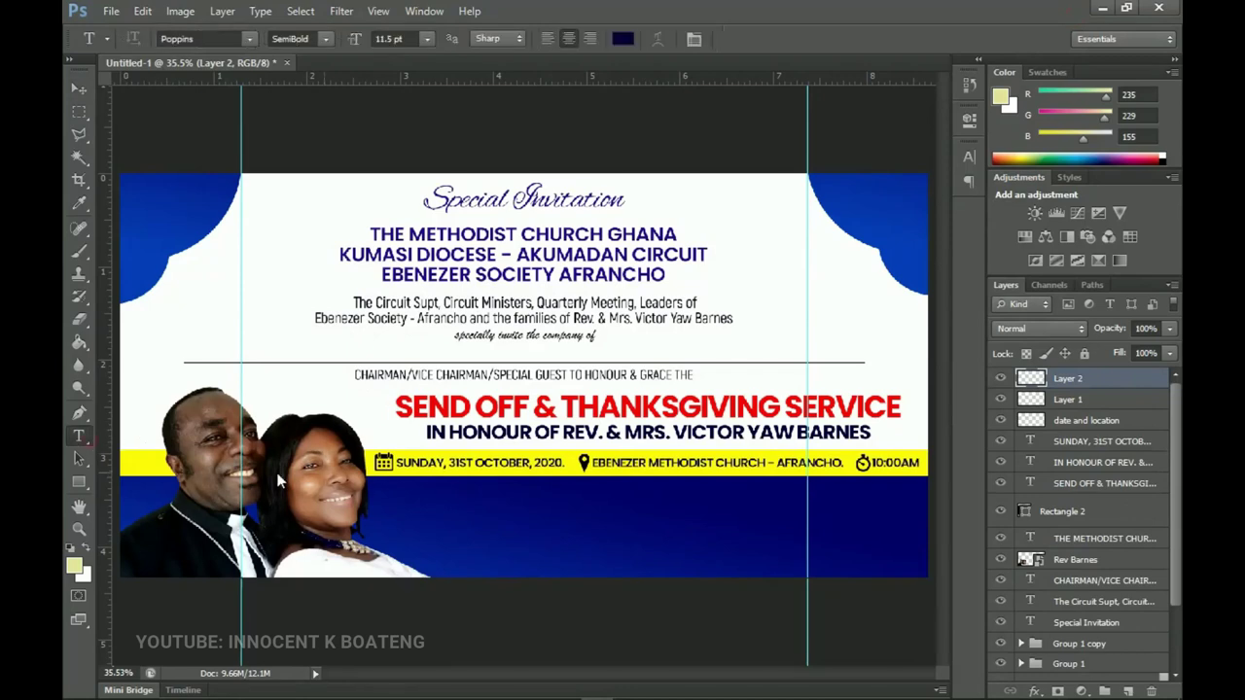
left_click(524, 515)
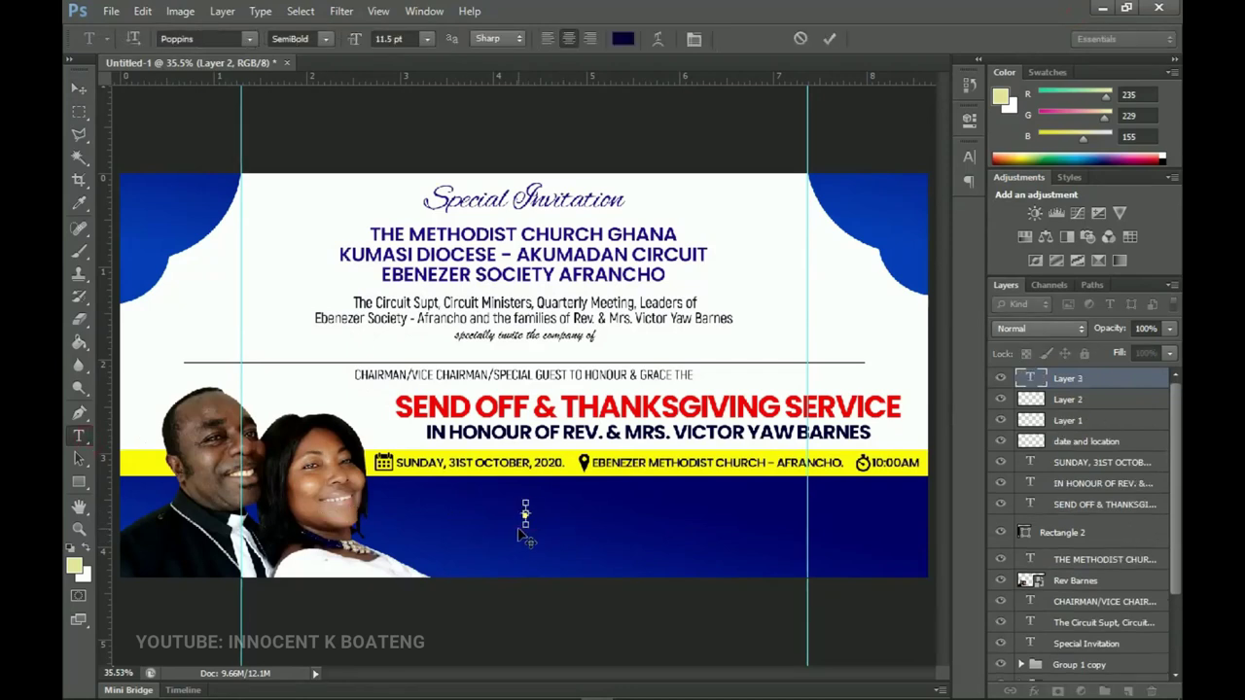
key("ctrl+v")
key("ctrl+a")
left_click(194, 39)
type("Akrobat")
key("Return")
Step: Colour the ministers and stewards text white and position it just below the yellow band, beside the couple's photo
left_click(622, 40)
left_click_drag(553, 516, 707, 483)
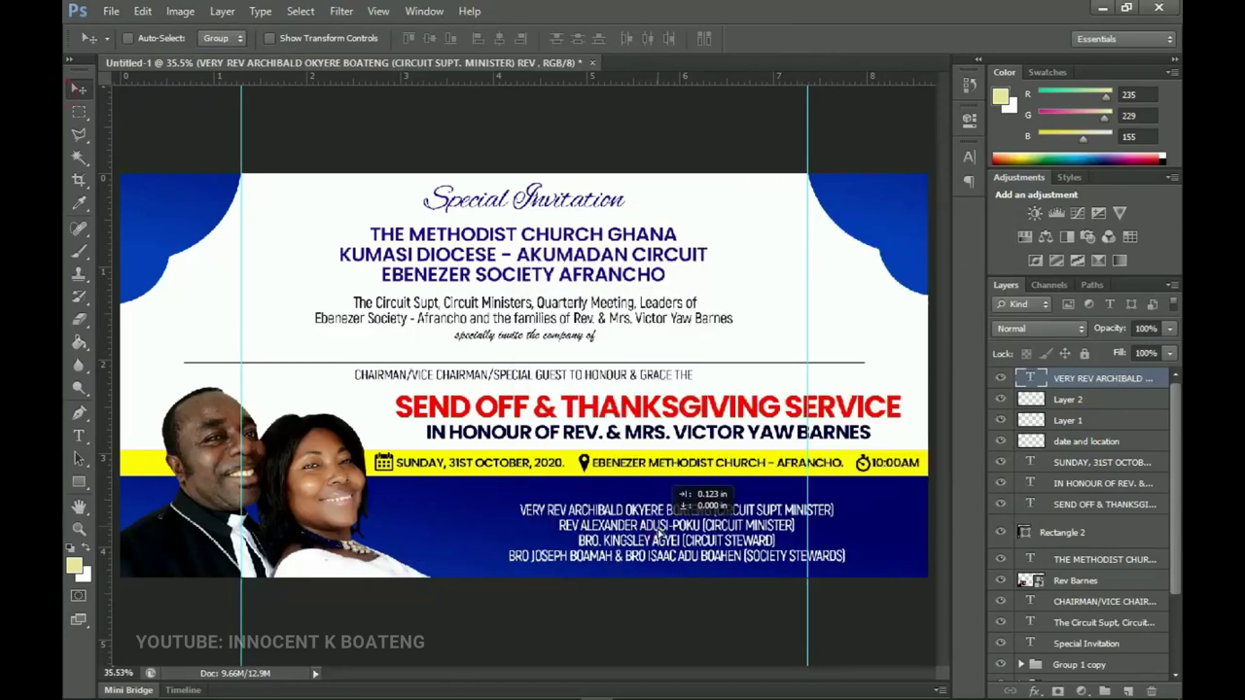
key("ctrl+plus")
left_click_drag(618, 396, 626, 406)
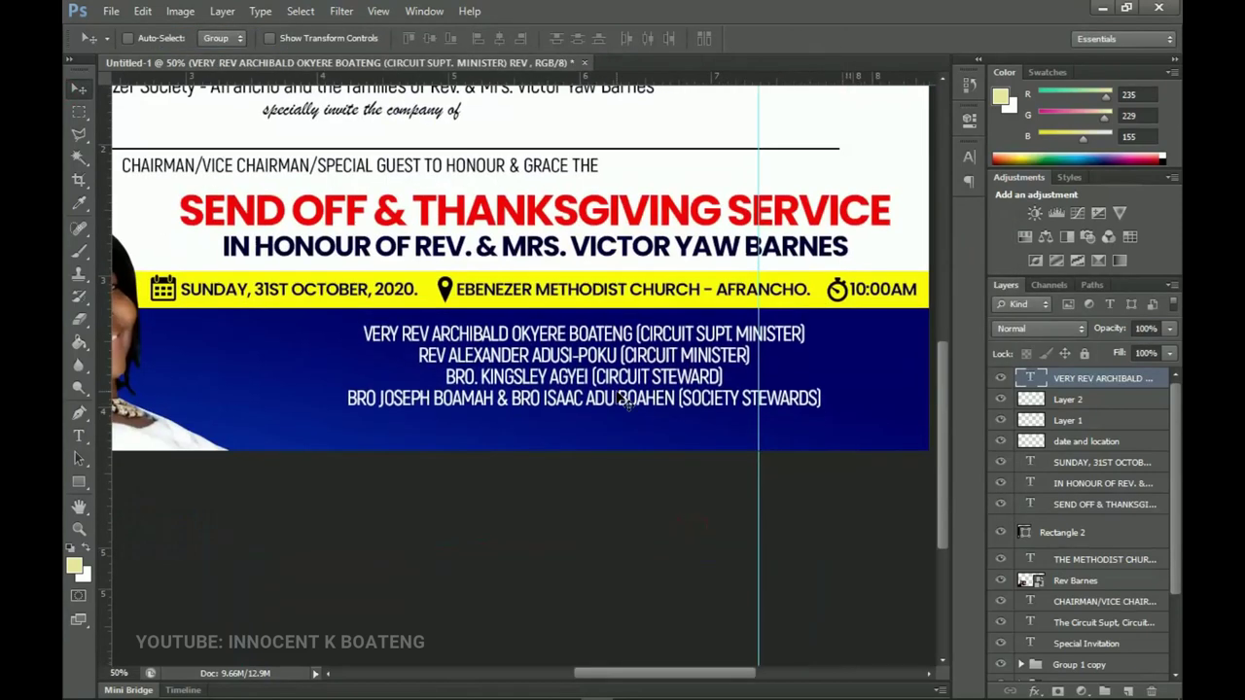
Step: Draw a pale yellow rounded rectangle about 624 by 67 px with a 20 px radius beneath the ministers and stewards lines
left_click_drag(79, 481, 126, 483)
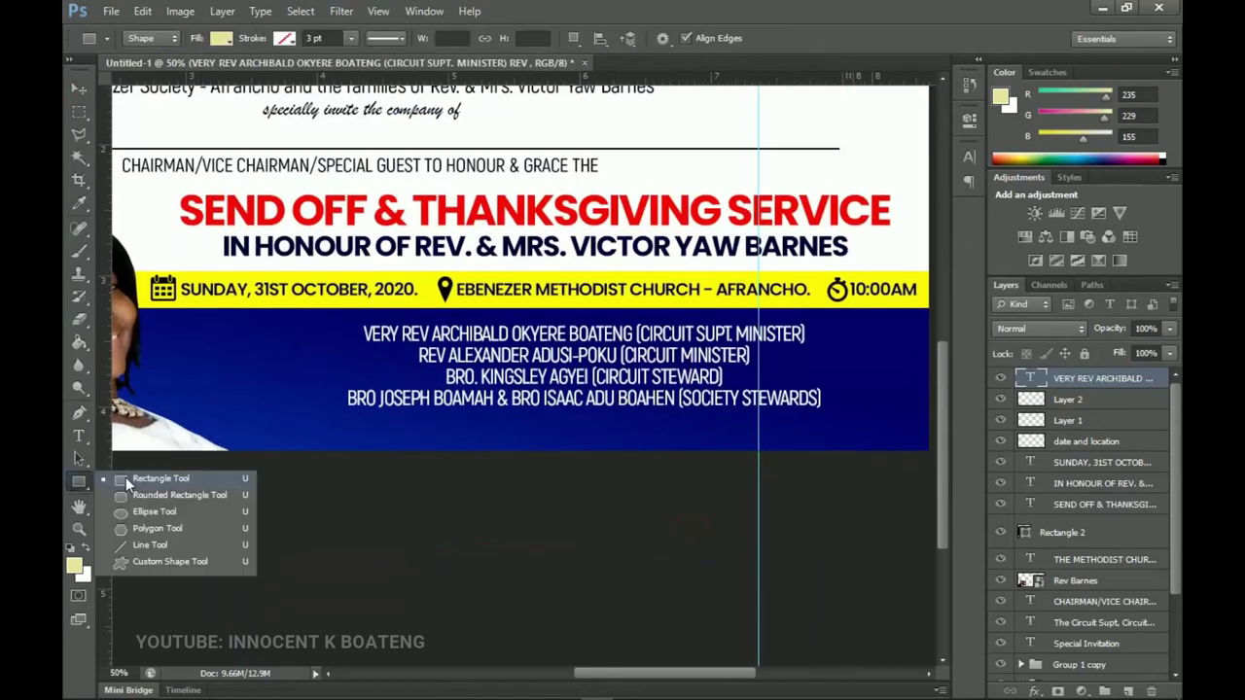
left_click(147, 497)
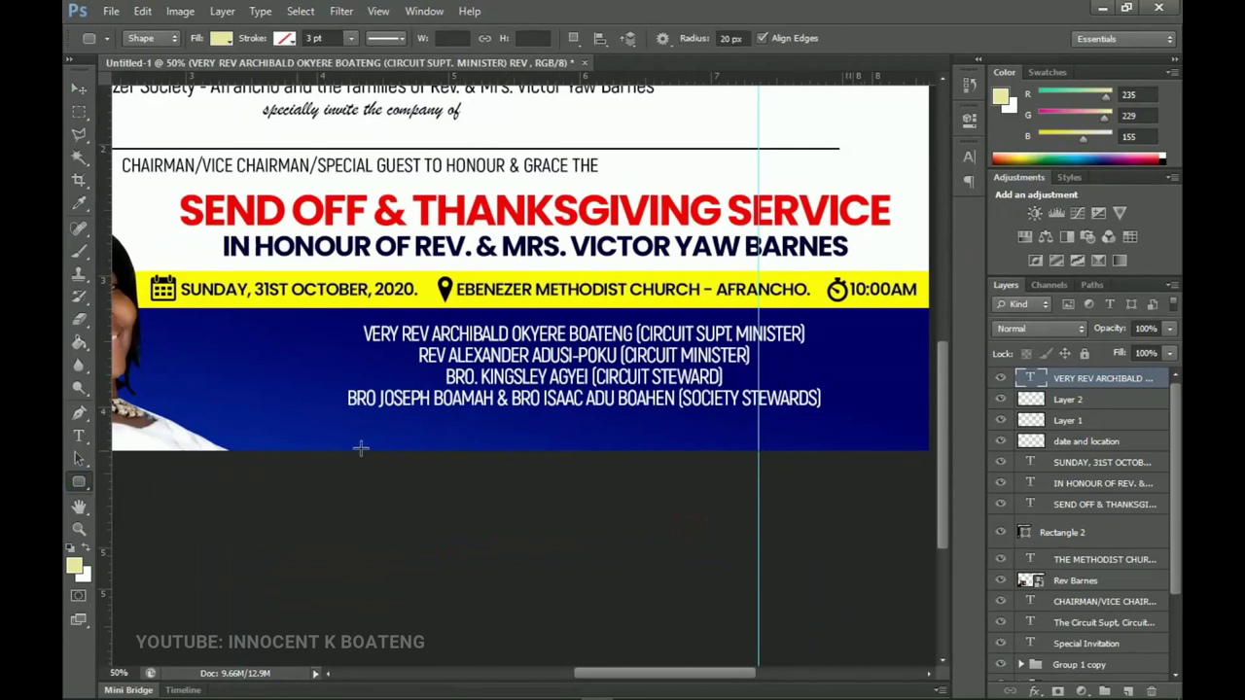
left_click_drag(460, 416, 732, 445)
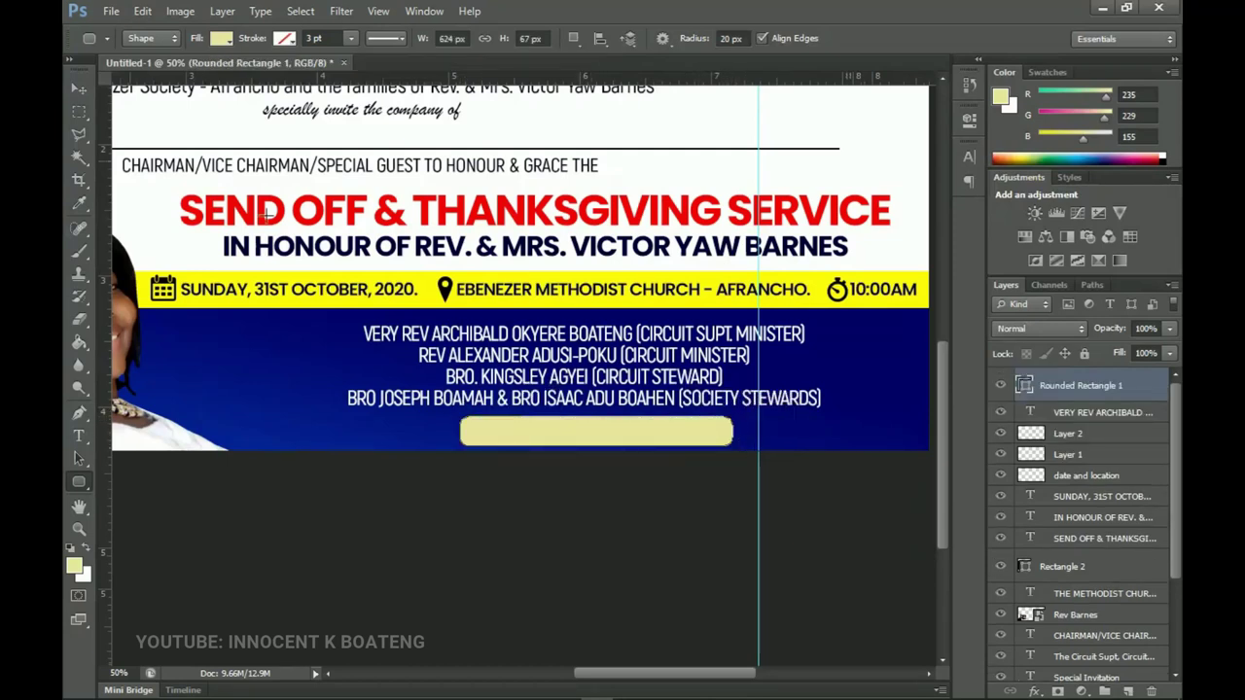
Step: Nudge the rounded rectangle right and up on the navy band, and raise the ministers and stewards text slightly
left_click(79, 89)
key("Right")
key("Right")
key("Up")
key("Up")
key("Up")
key("Up")
key("Right")
key("Right")
key("Up")
key("Up")
key("Up")
key("Right")
key("Right")
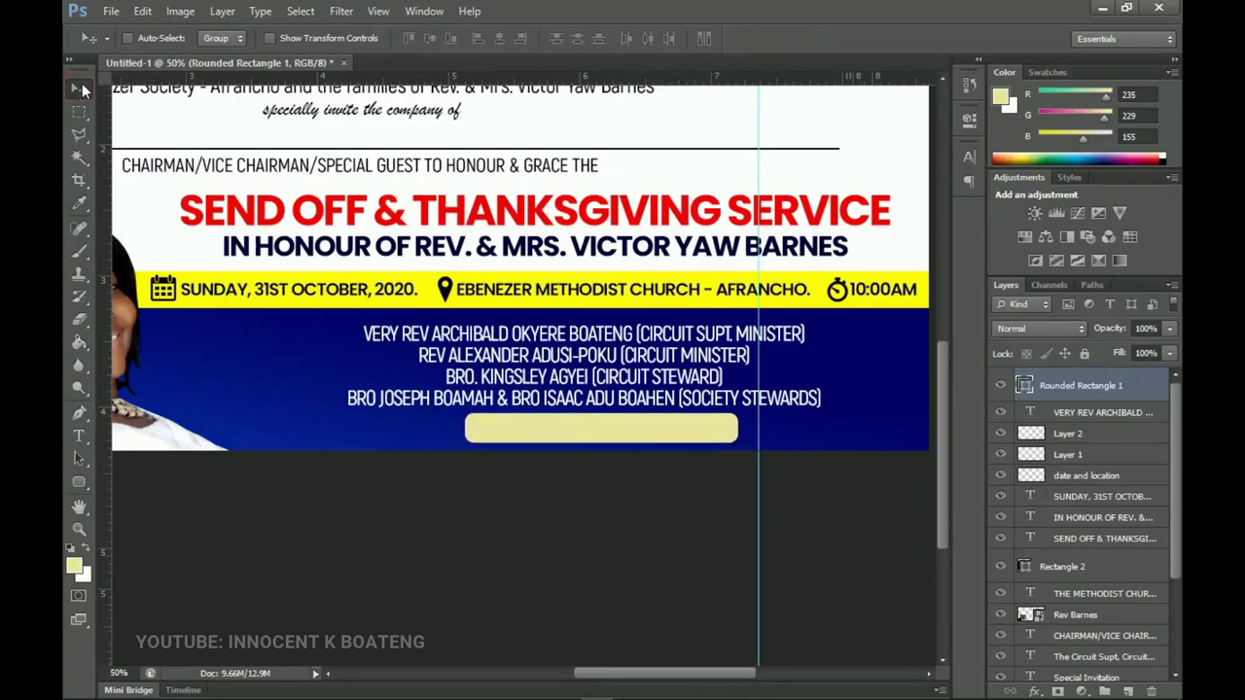
left_click_drag(679, 365, 680, 363, "ctrl")
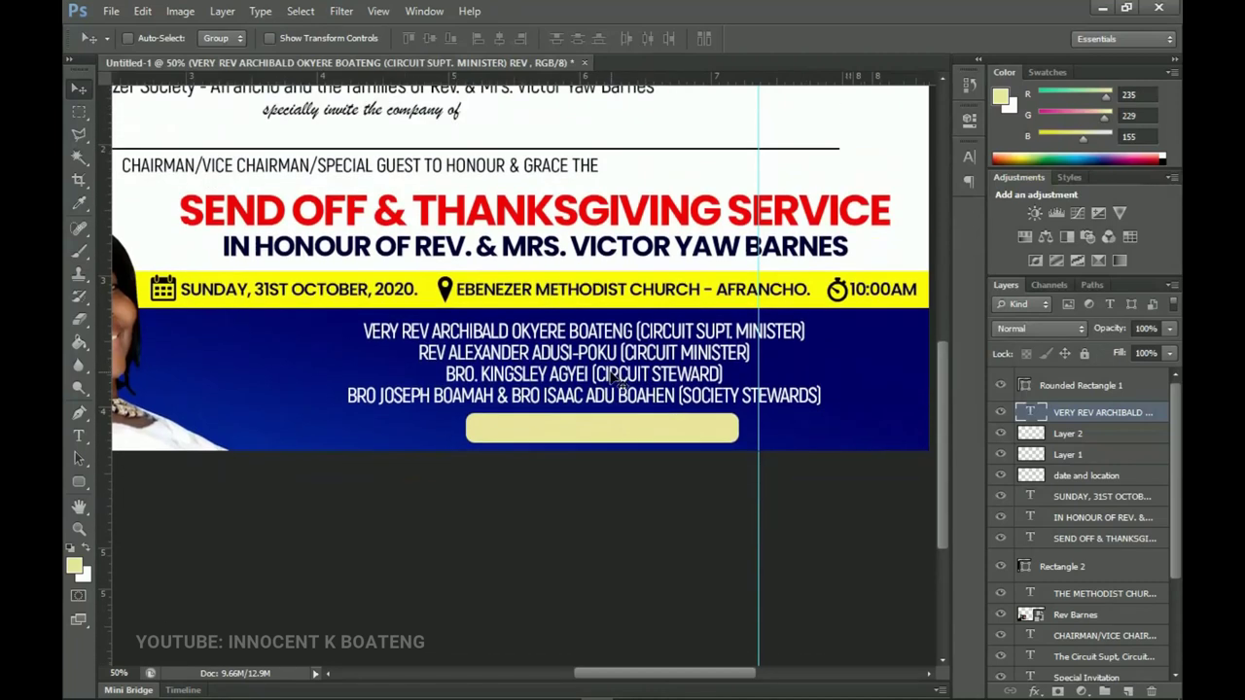
Step: Duplicate the ministers and stewards text, bring the copy above the rounded rectangle layer and move it down over the shape
key("ctrl+j")
left_click_drag(1119, 414, 1120, 378)
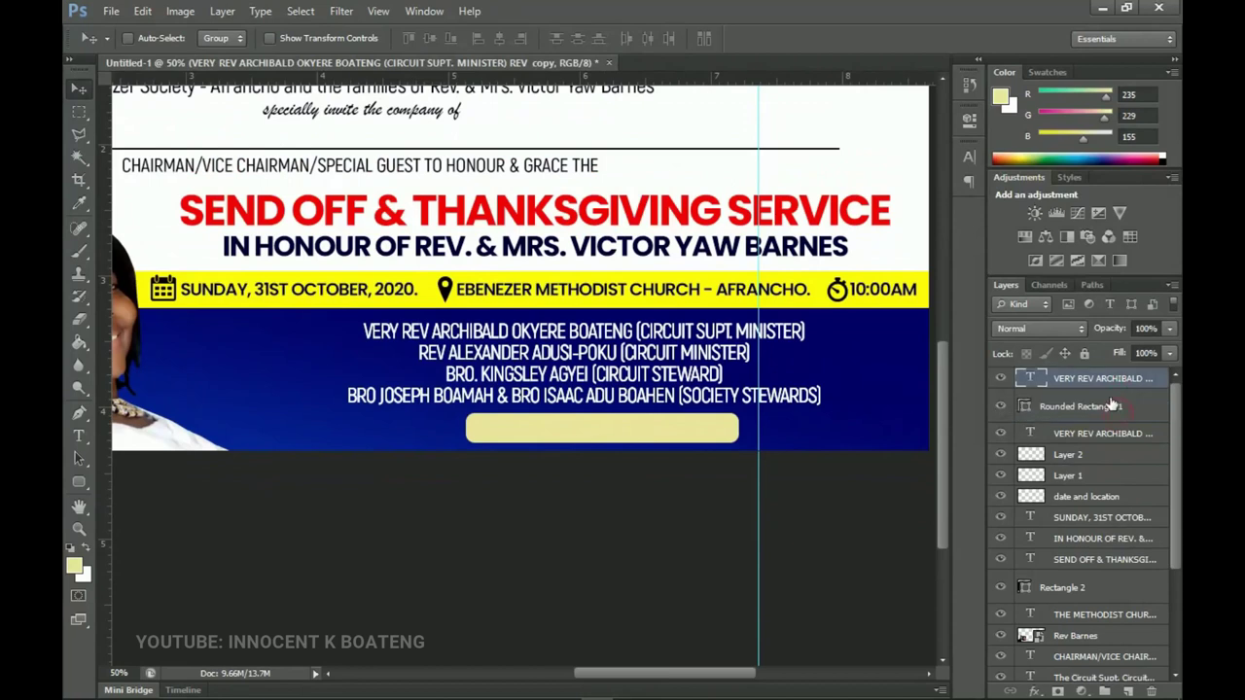
left_click_drag(650, 349, 650, 409)
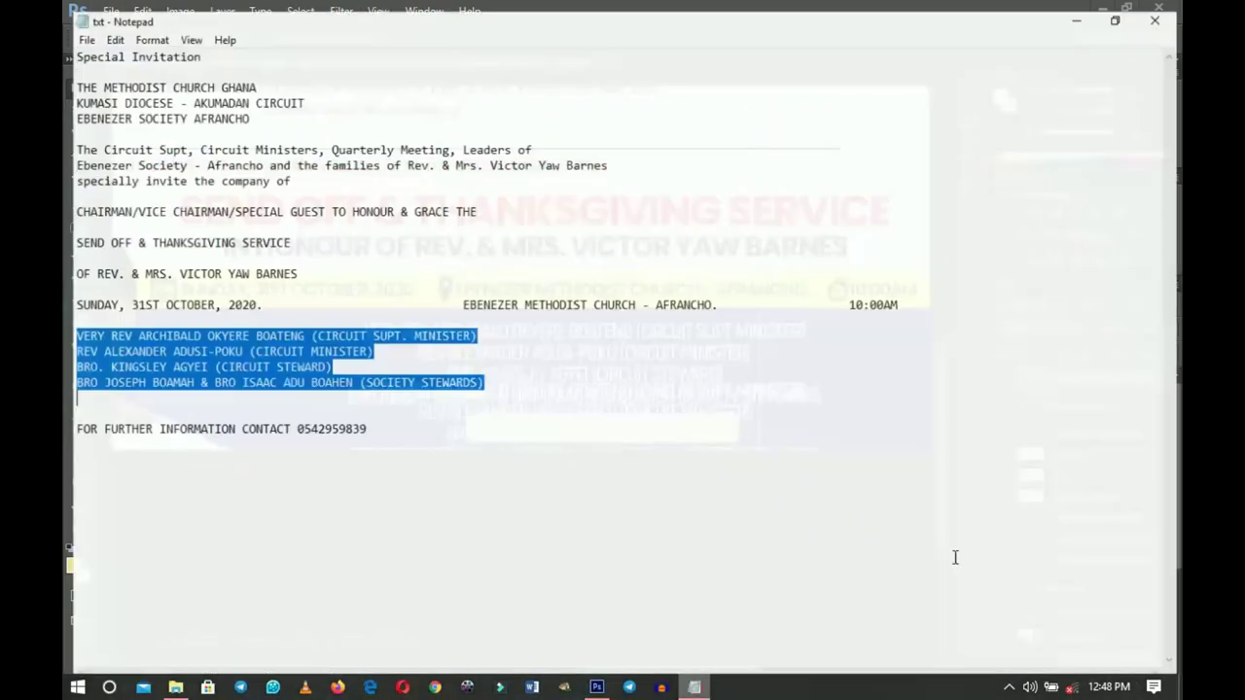
Step: Copy the further-information contact line from the Notepad text file and replace the duplicated ministers and stewards text in Photoshop with it
left_click(694, 686)
double_click(198, 424)
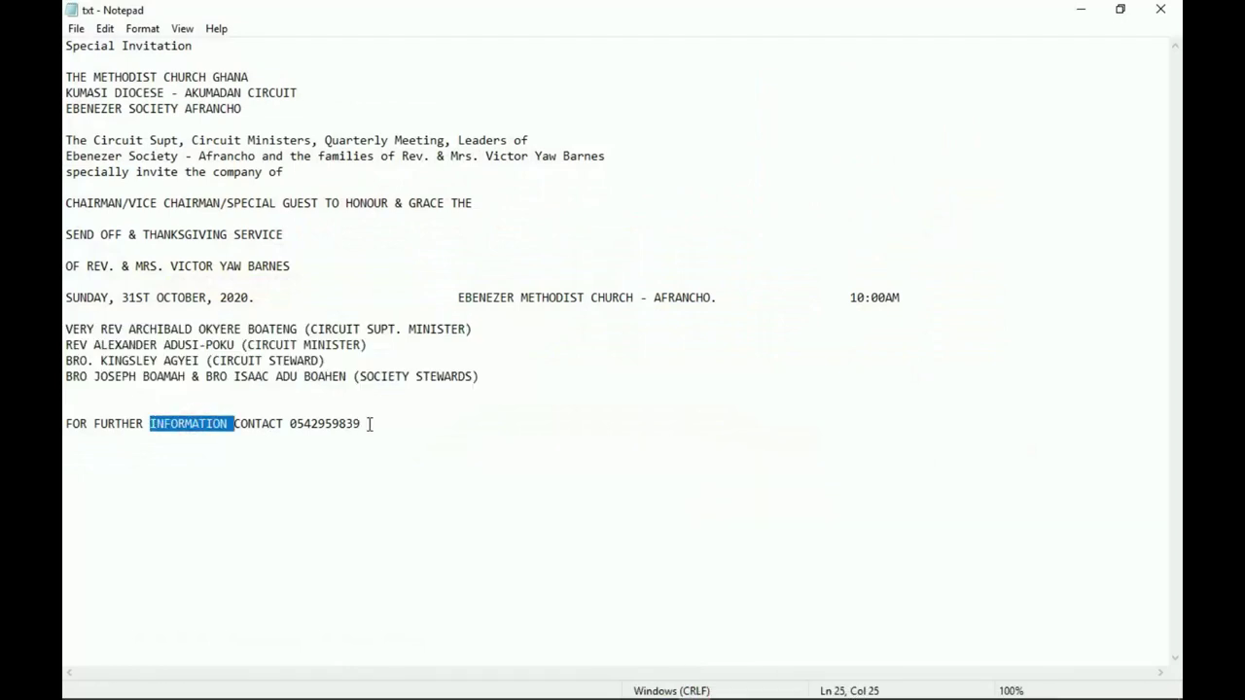
left_click_drag(369, 424, 300, 411)
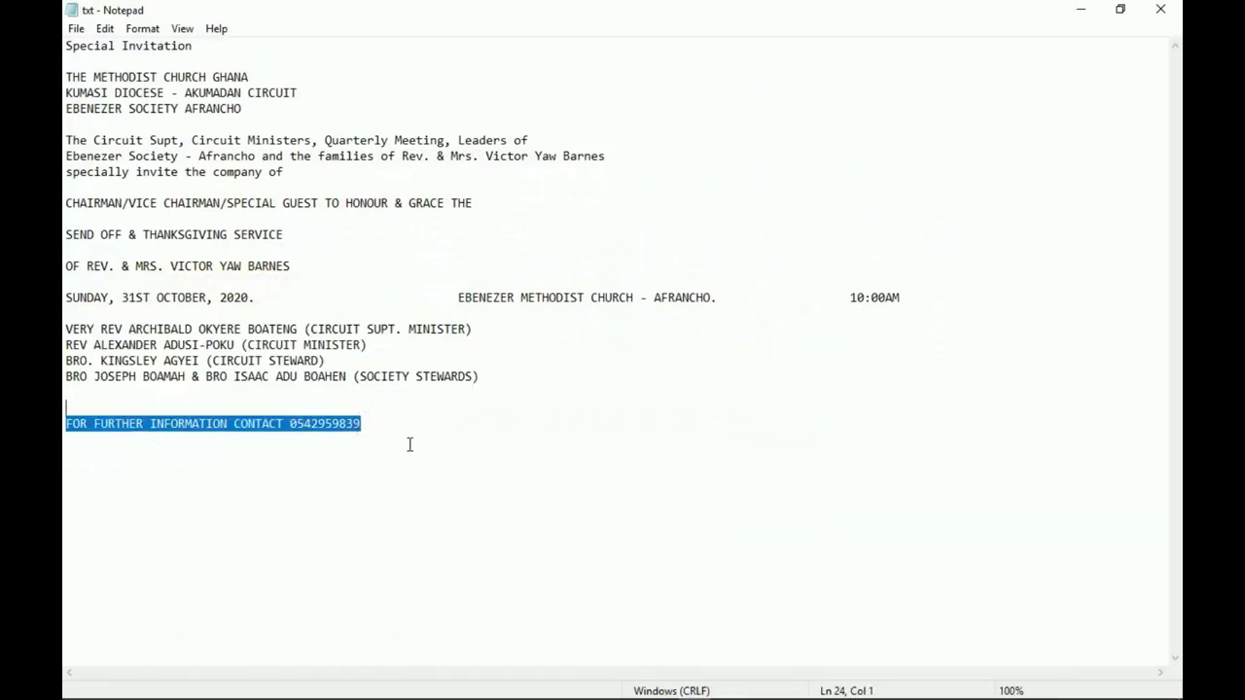
left_click(1077, 12)
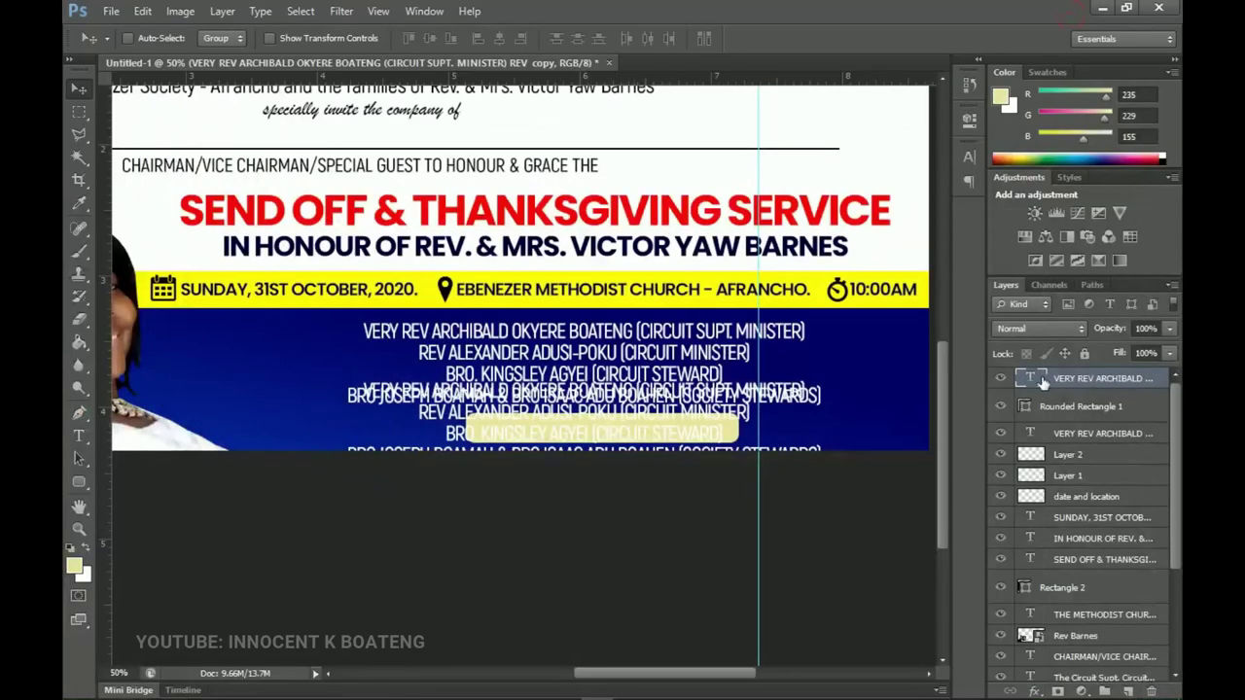
double_click(1031, 378)
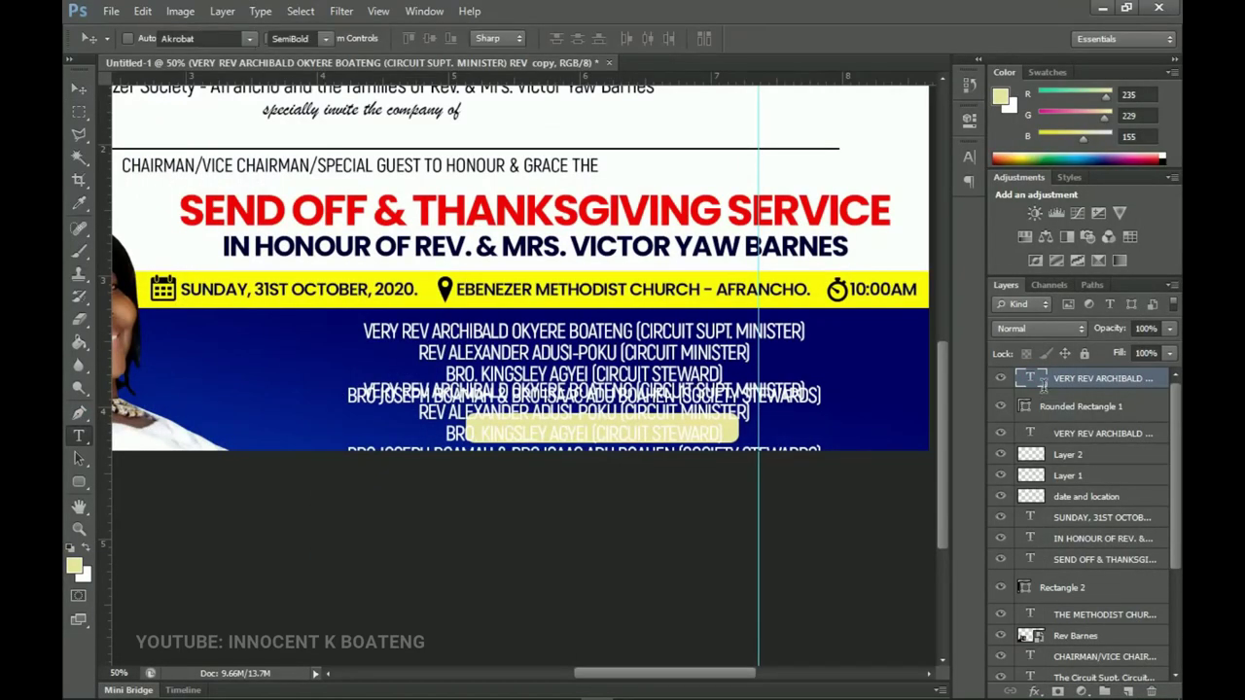
key("ctrl+v")
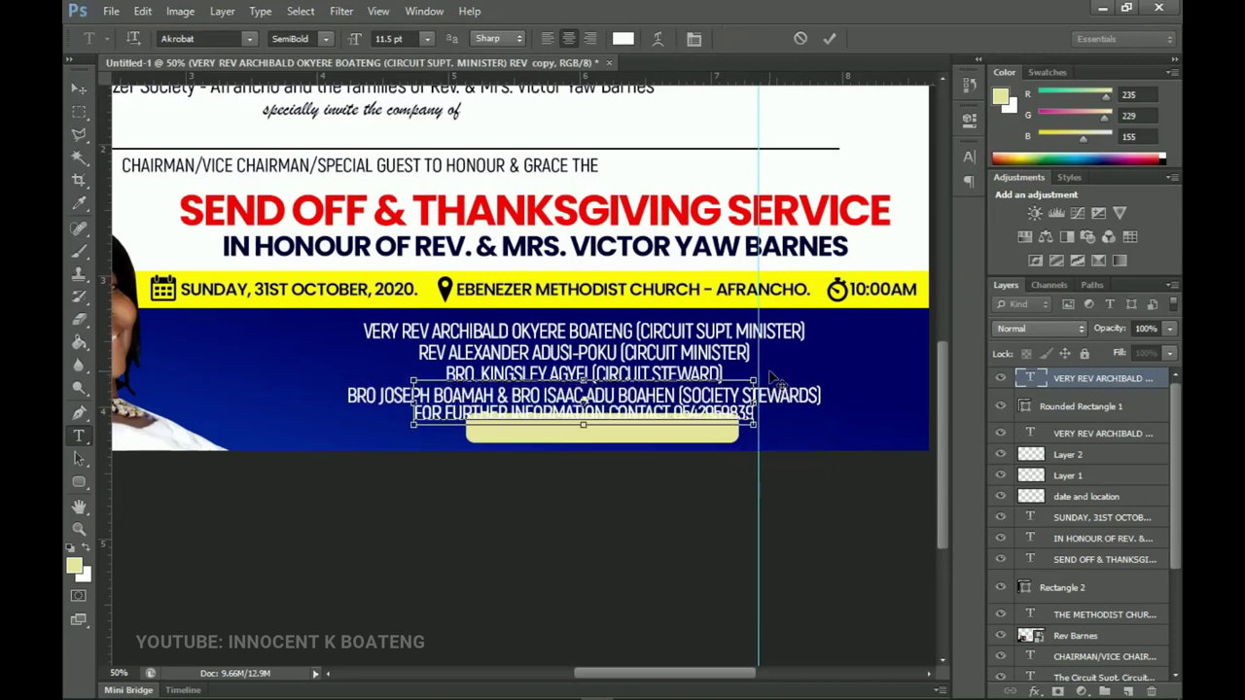
Step: Set the contact line to Akrobat Bold and scale it down proportionally to about 74%
key("ctrl+a")
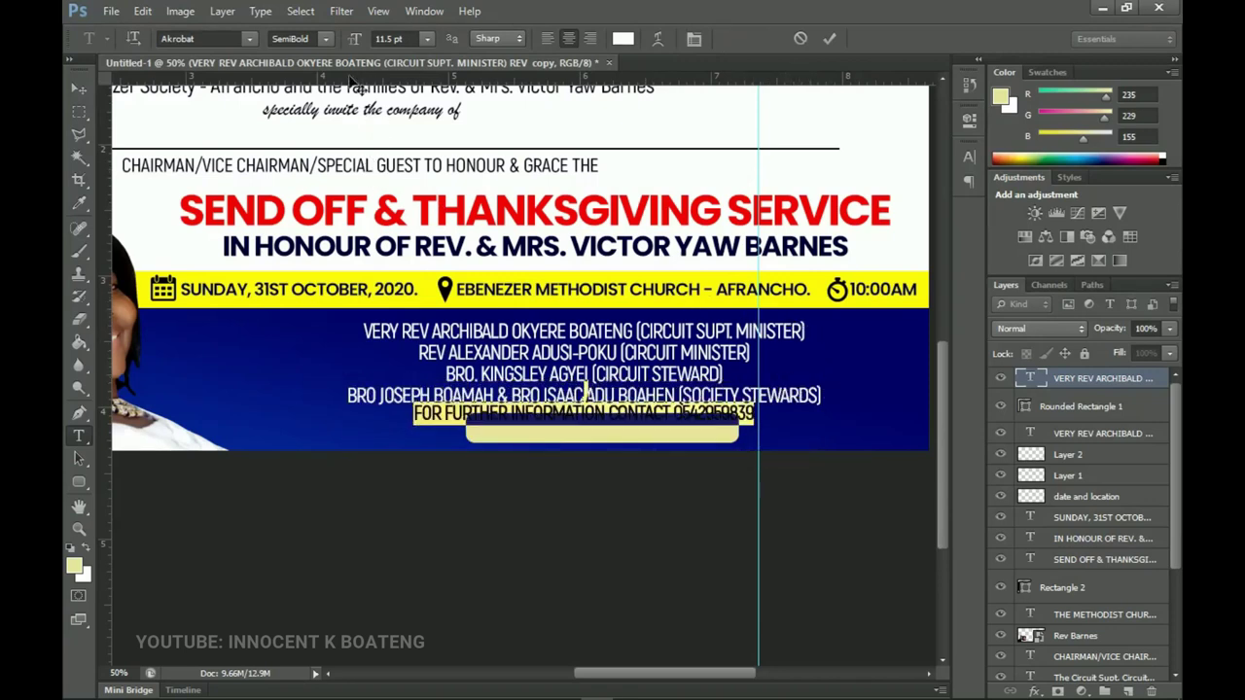
left_click(324, 36)
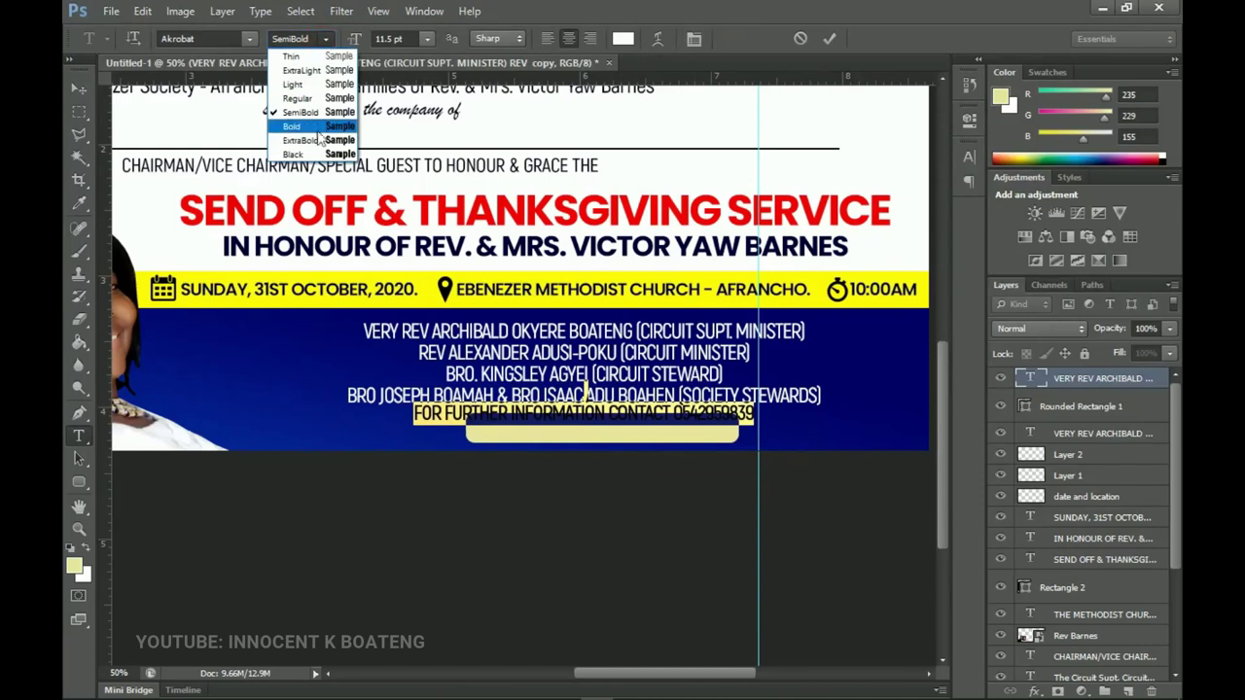
left_click(321, 131)
left_click(79, 89)
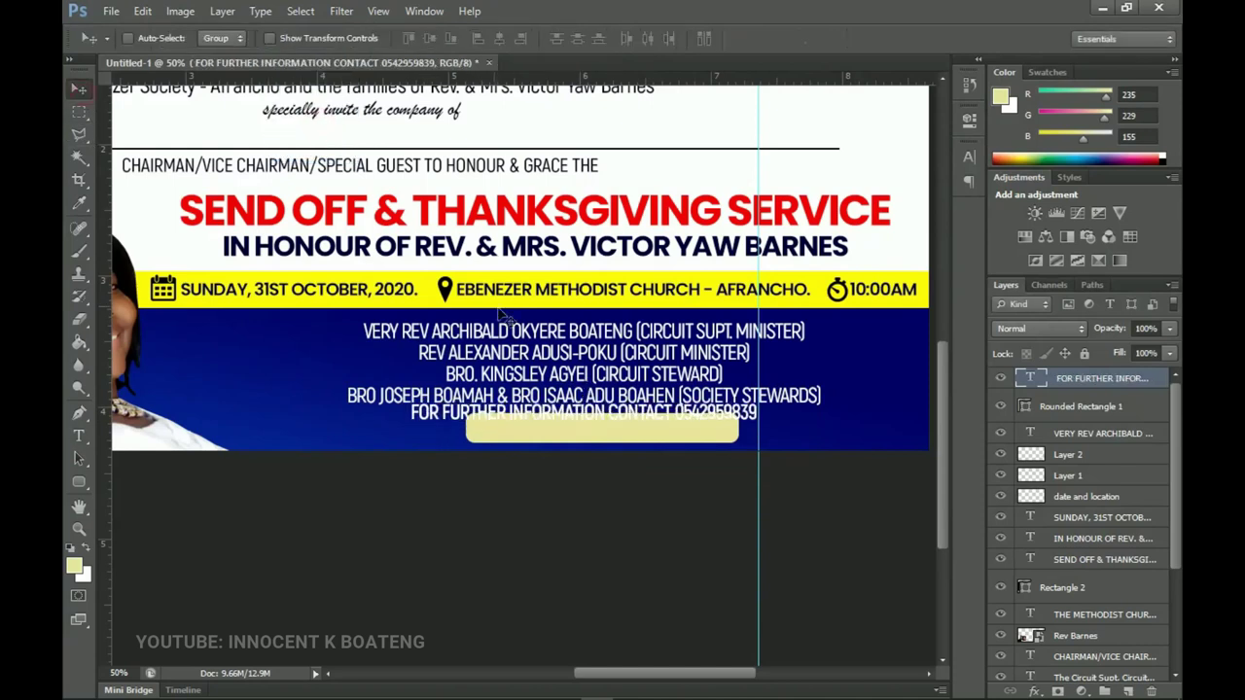
key("ctrl+t")
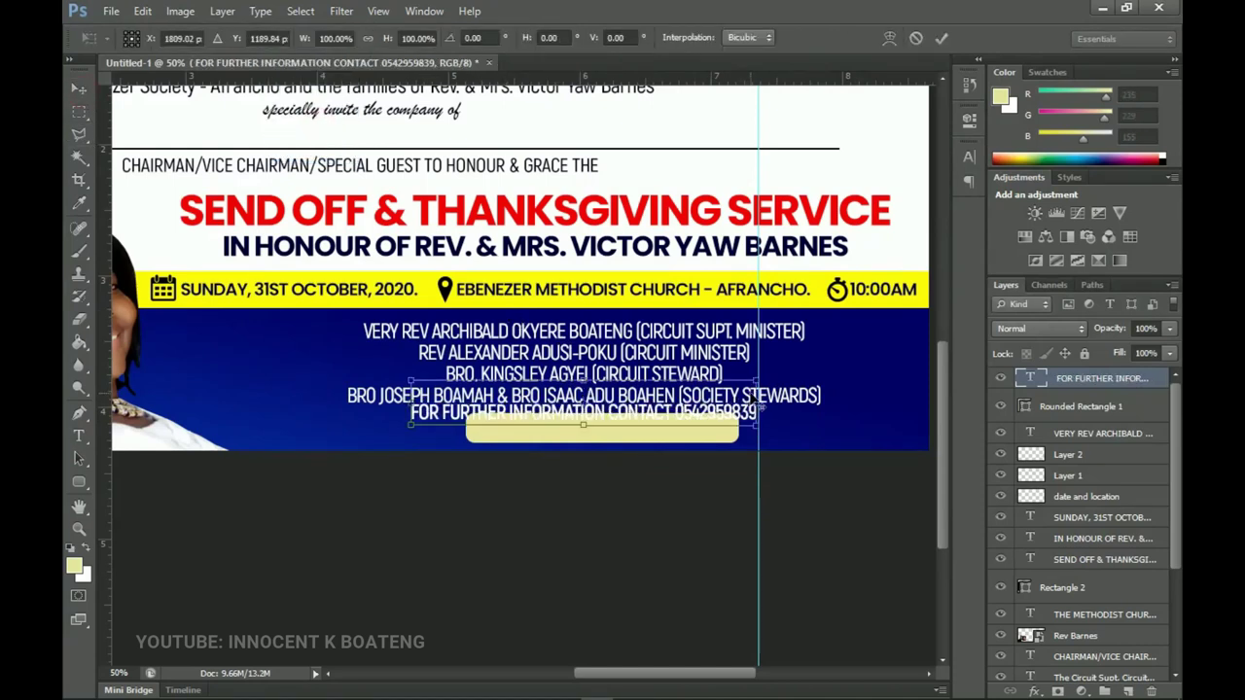
left_click_drag(756, 399, 712, 397)
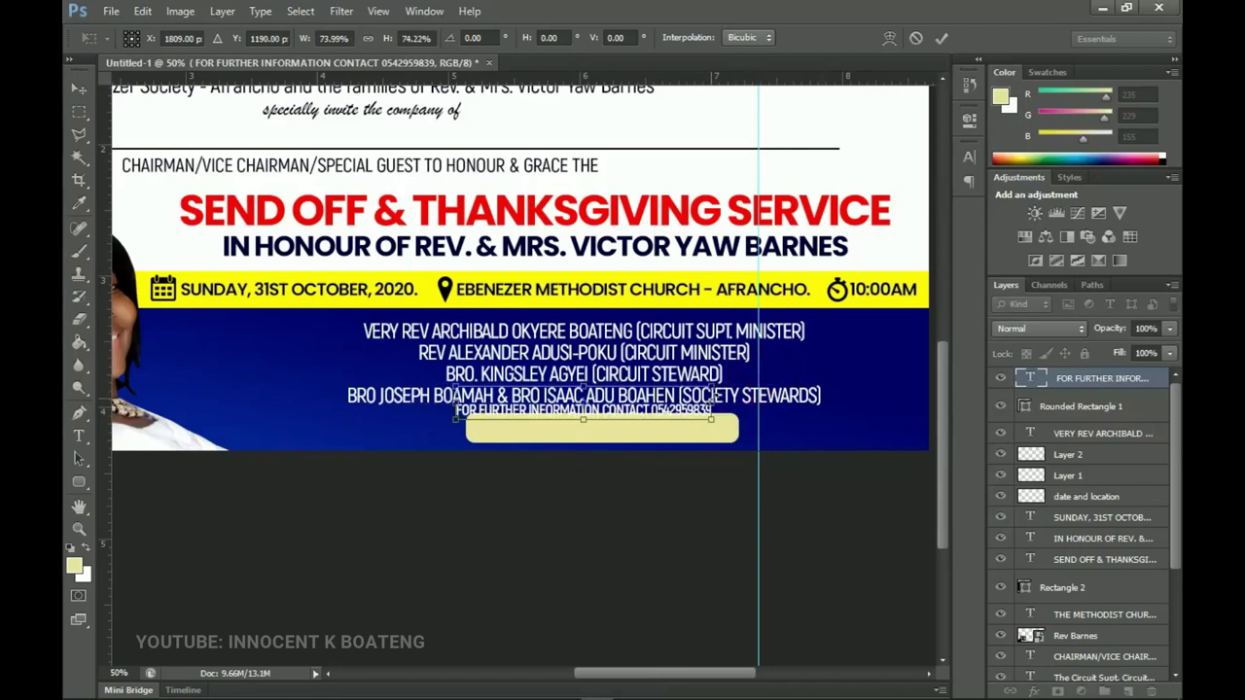
key("Return")
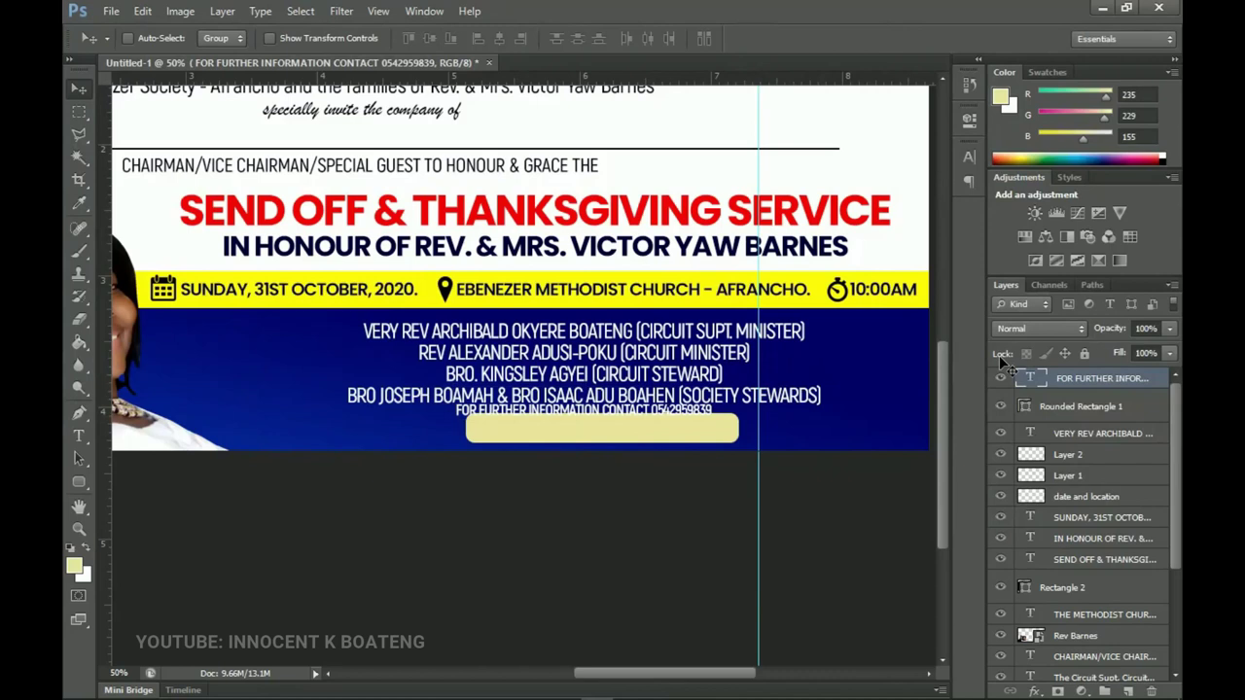
Step: Colour the contact line dark navy sampled from the lower band and move it onto the pale yellow rounded rectangle
double_click(1031, 378)
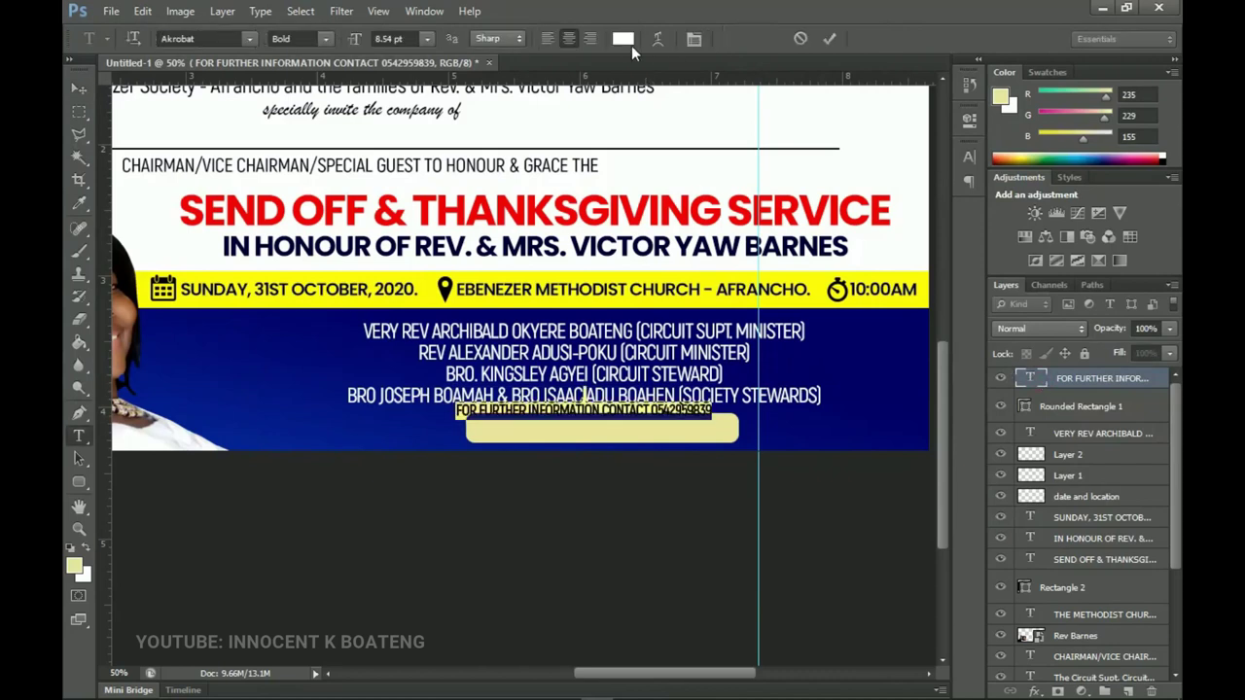
left_click(623, 41)
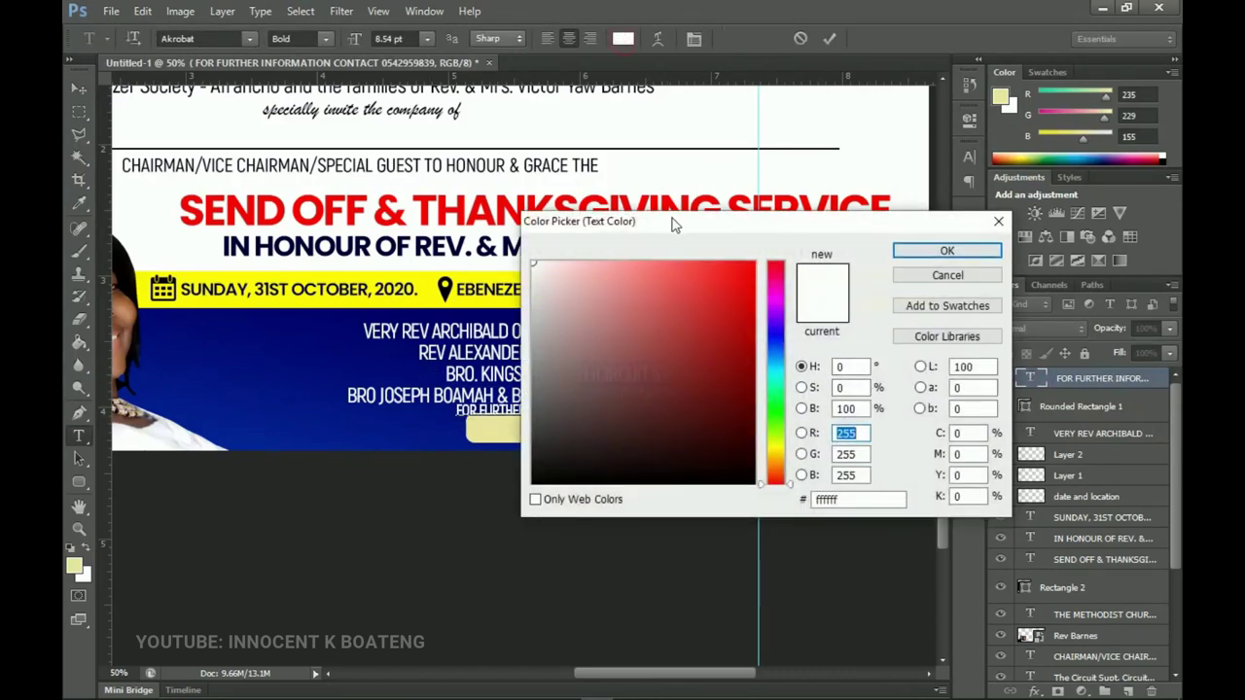
left_click_drag(671, 223, 584, 483)
left_click(893, 417)
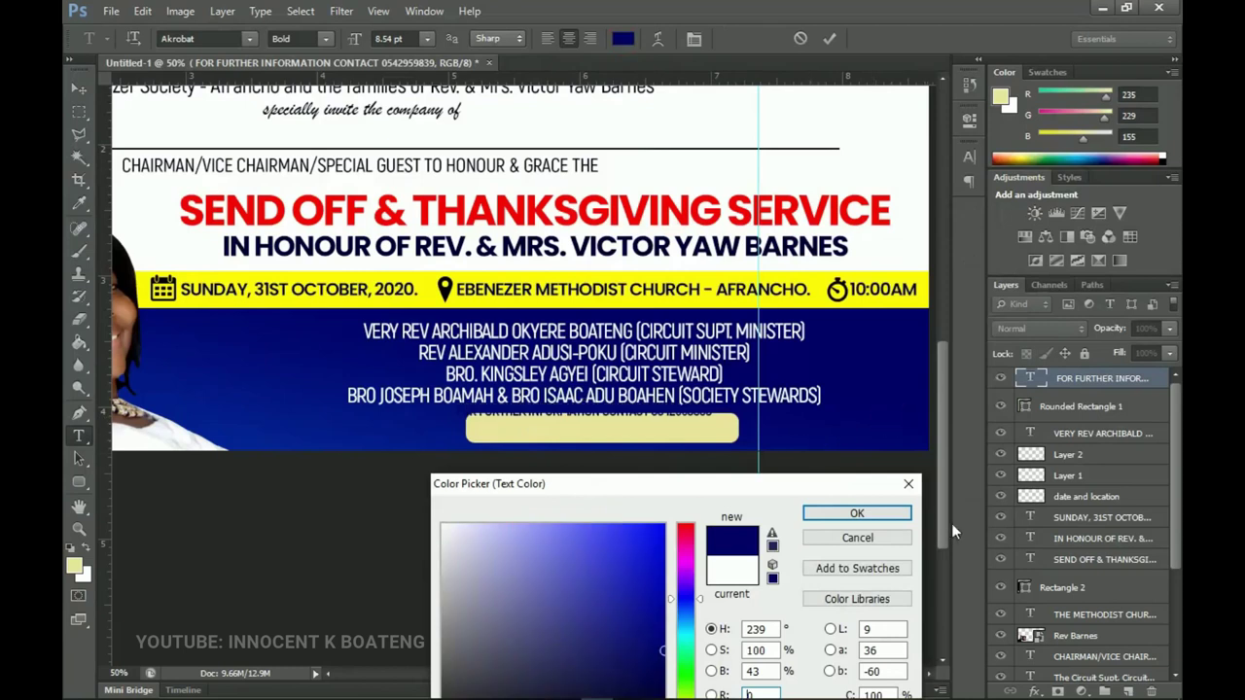
left_click(856, 513)
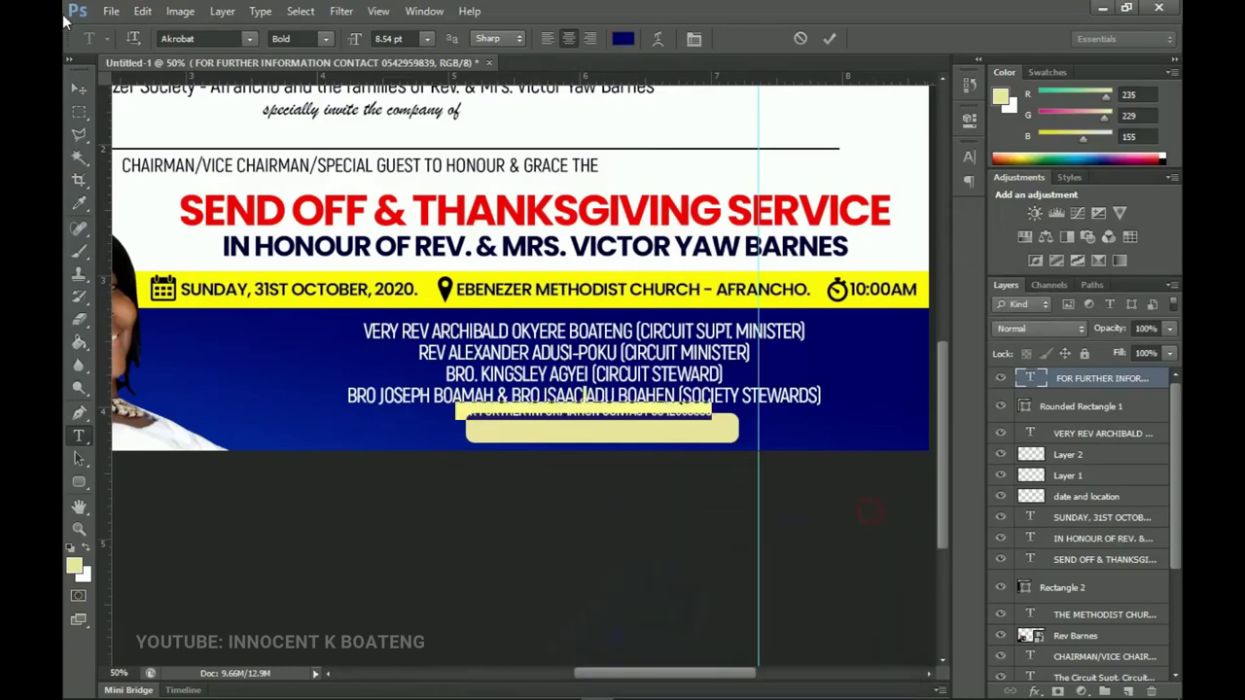
left_click(80, 87)
left_click_drag(613, 346, 622, 374)
Step: Place the Methodist Logo image in the flyer, enlarge it slightly and position it to the left of the church name heading
key("z")
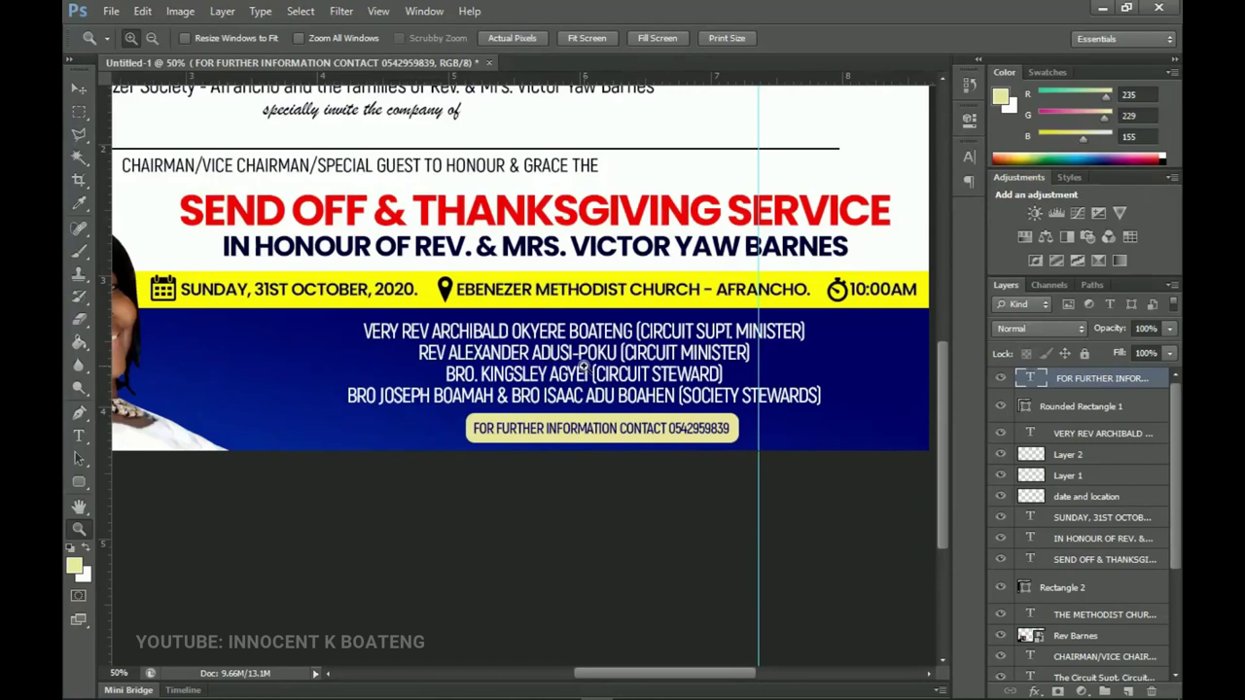
left_click(586, 377, "alt")
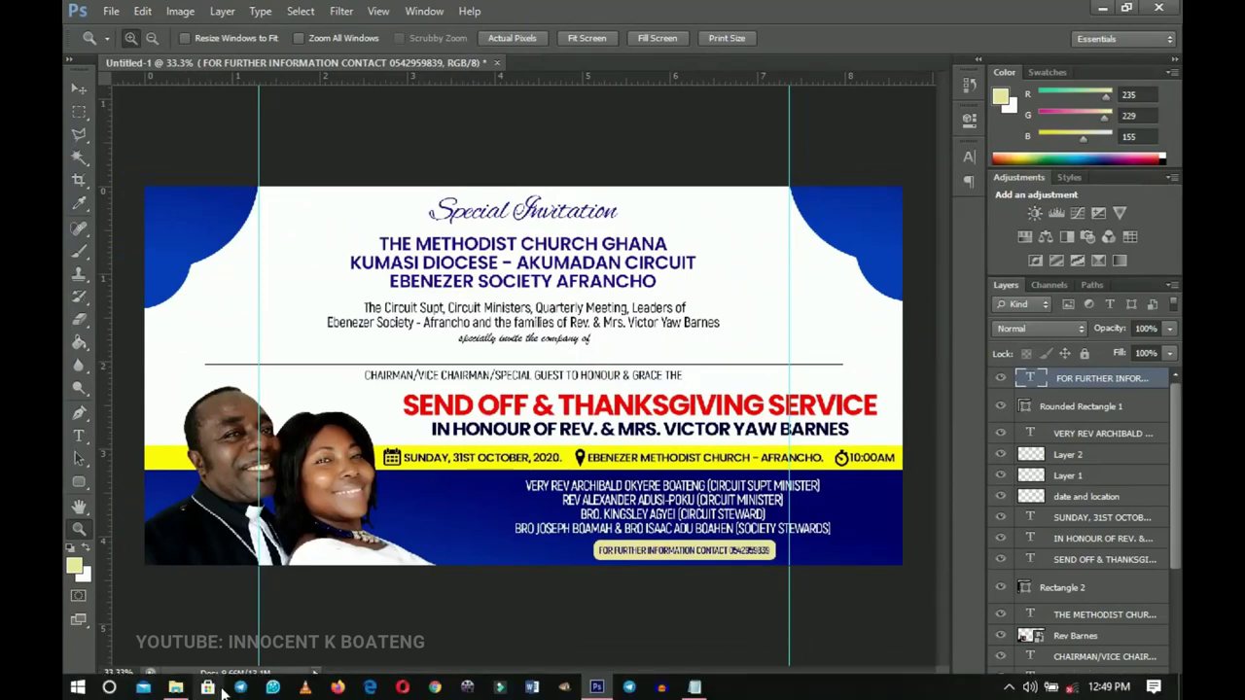
left_click(175, 687)
left_click_drag(331, 221, 299, 330)
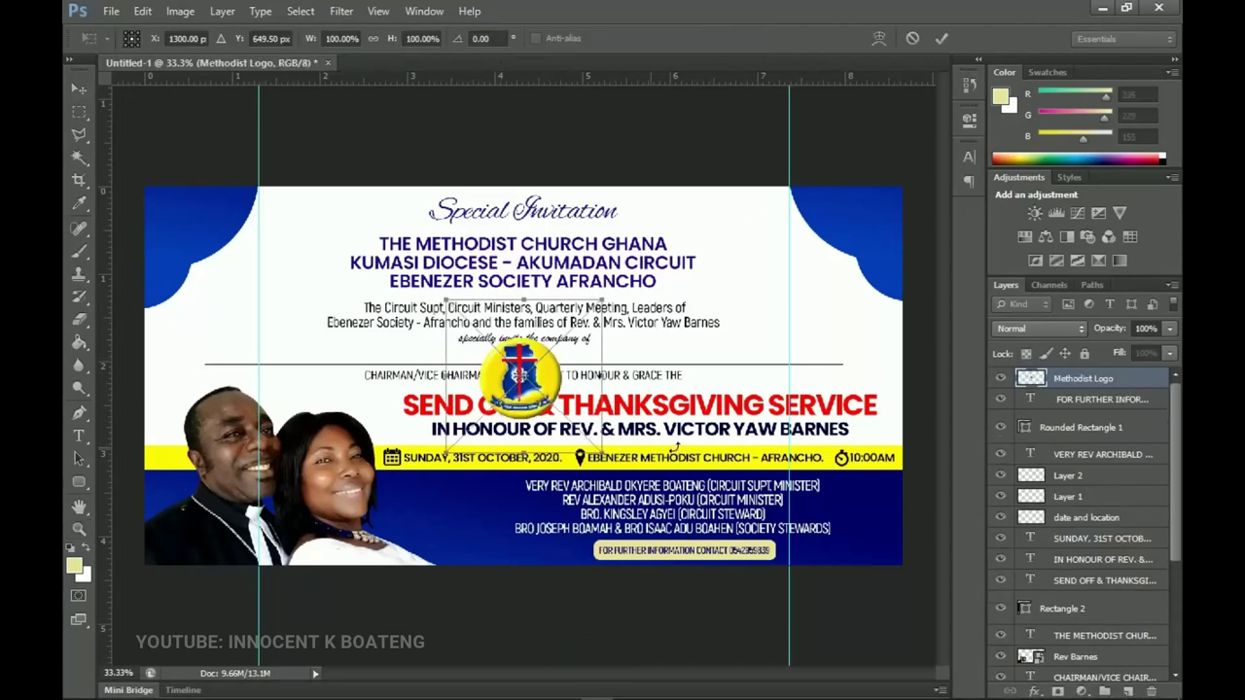
left_click_drag(549, 389, 320, 279)
left_click_drag(364, 342, 382, 359)
key("Return")
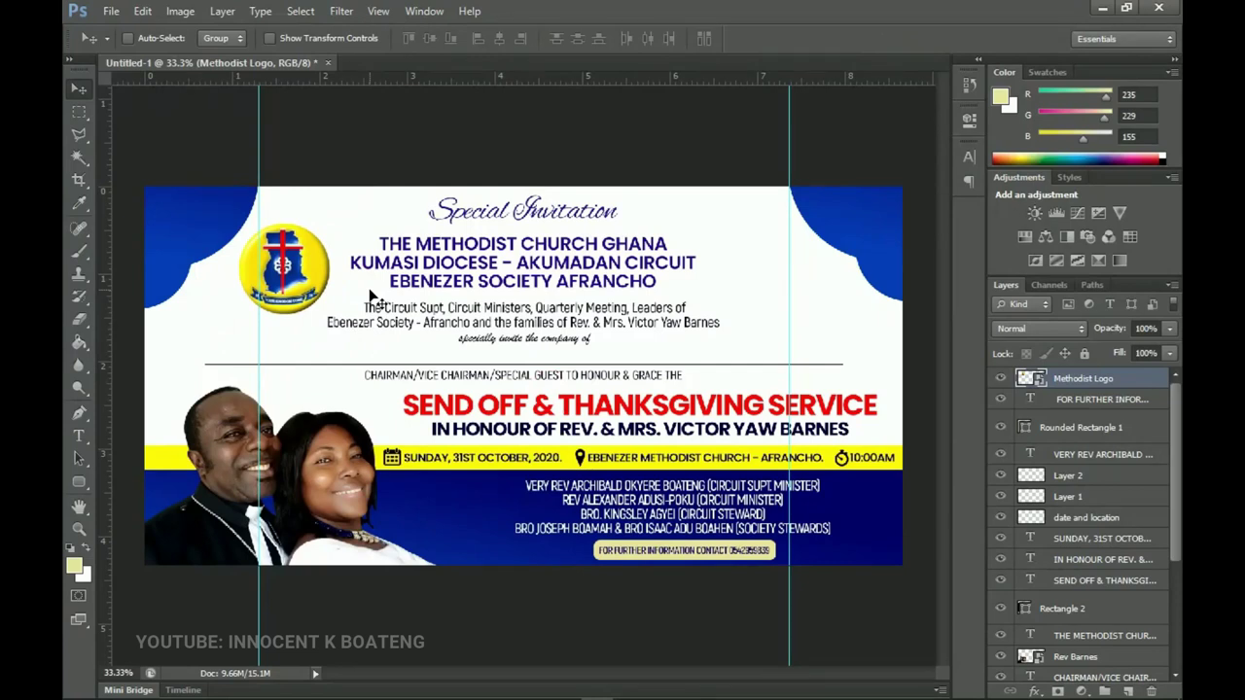
Step: Recolour the yellow date band (Rectangle 1) with yellow fee703 sampled from the Methodist logo
left_click(343, 262, "ctrl")
left_click(343, 261, "ctrl")
left_click(306, 248, "ctrl")
left_click_drag(306, 248, 336, 121)
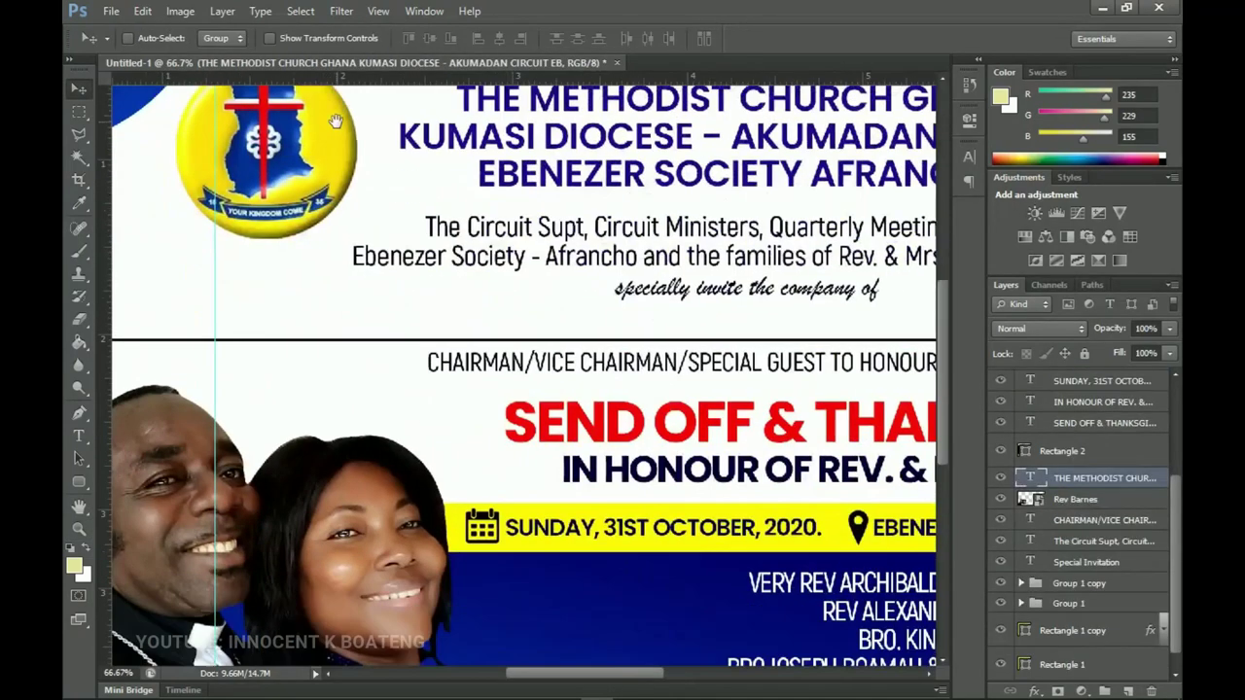
right_click(521, 508)
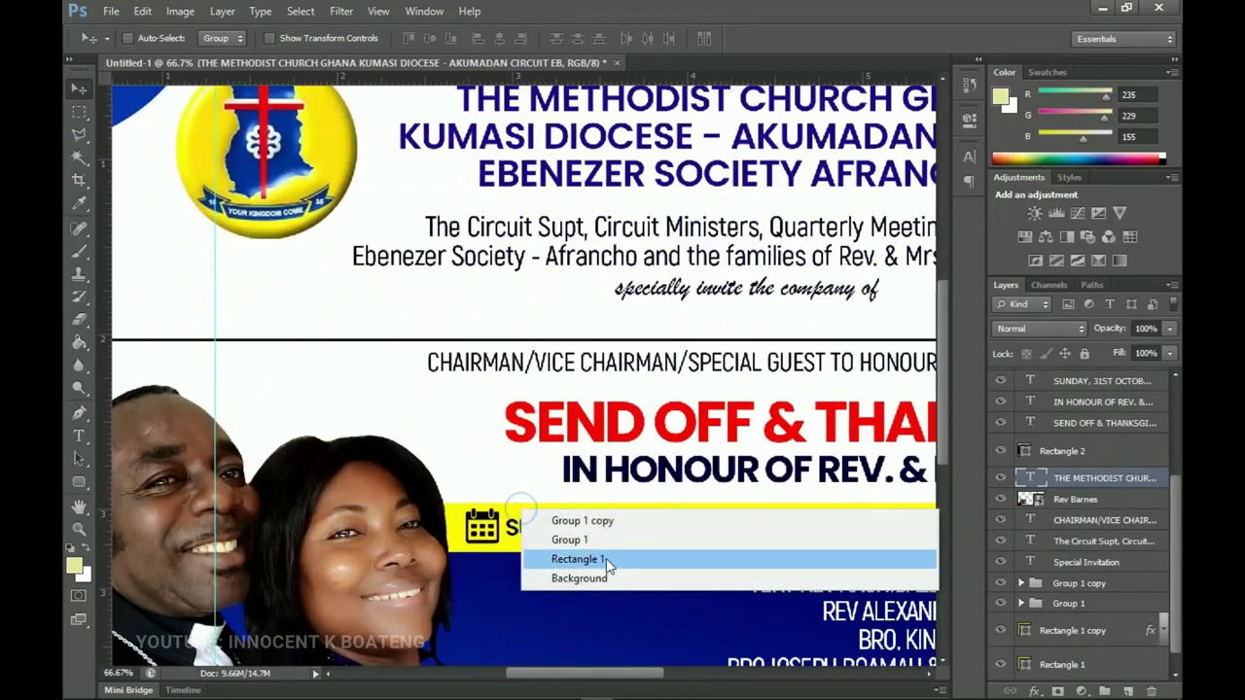
left_click(606, 558)
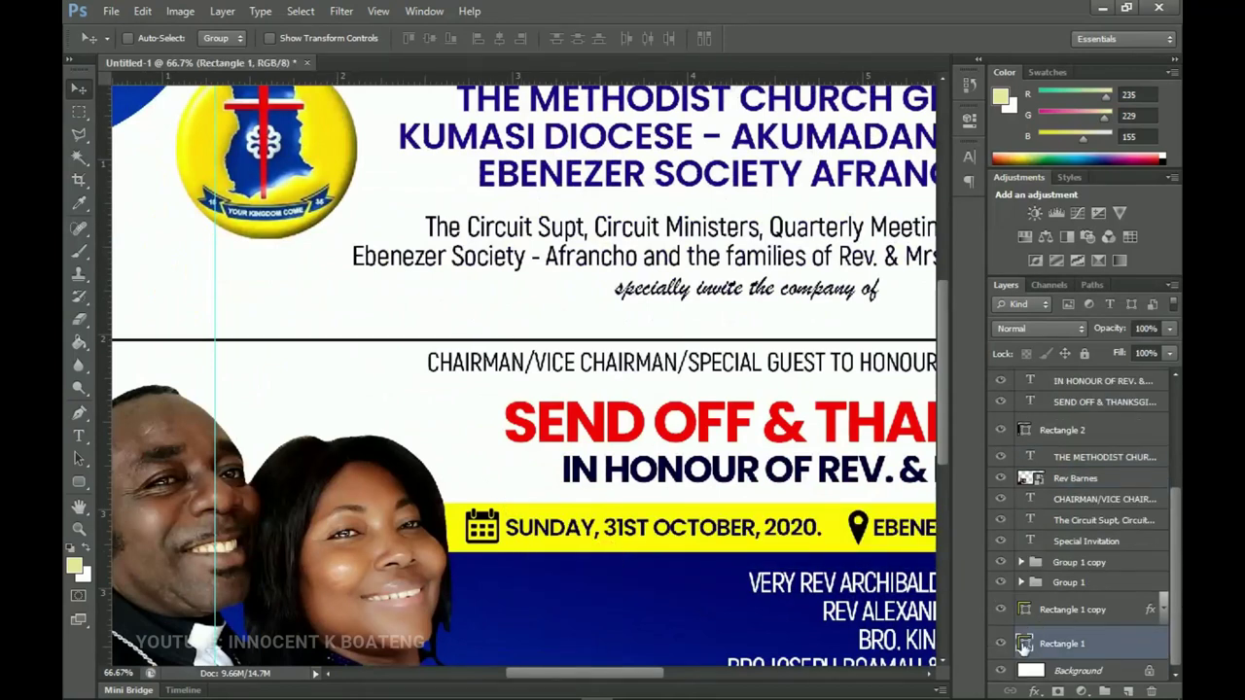
double_click(1024, 644)
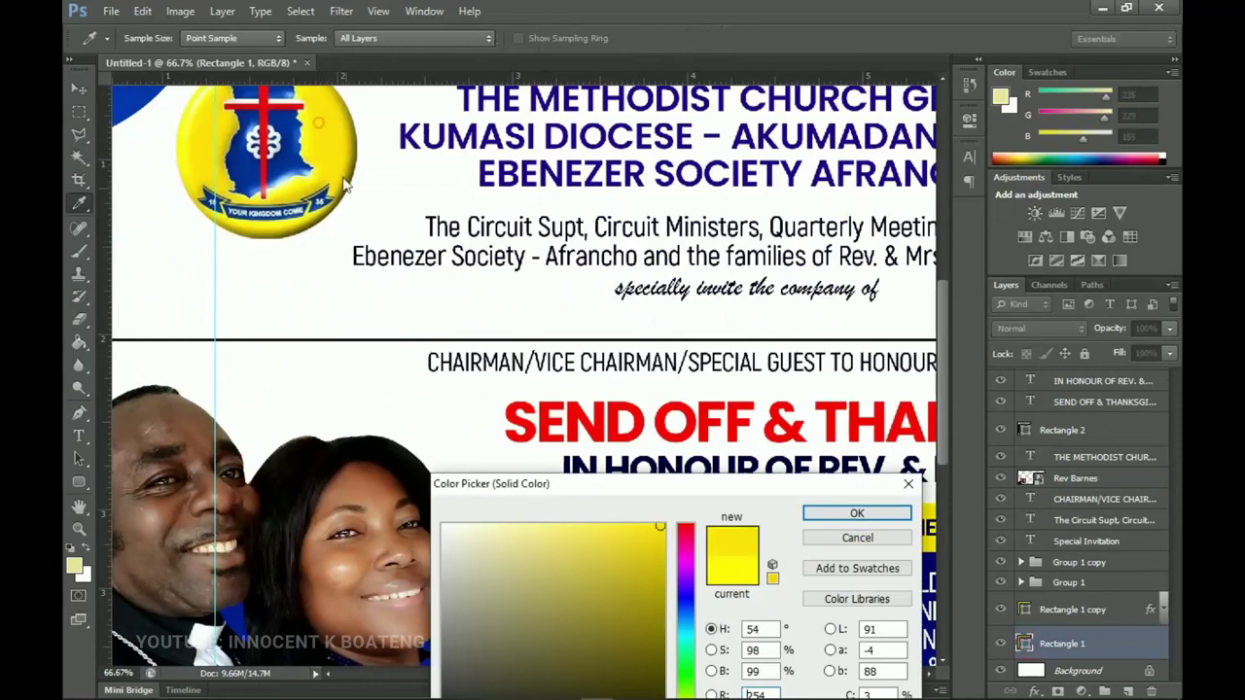
left_click_drag(574, 483, 792, 634)
left_click_drag(828, 549, 773, 327)
left_click(778, 413)
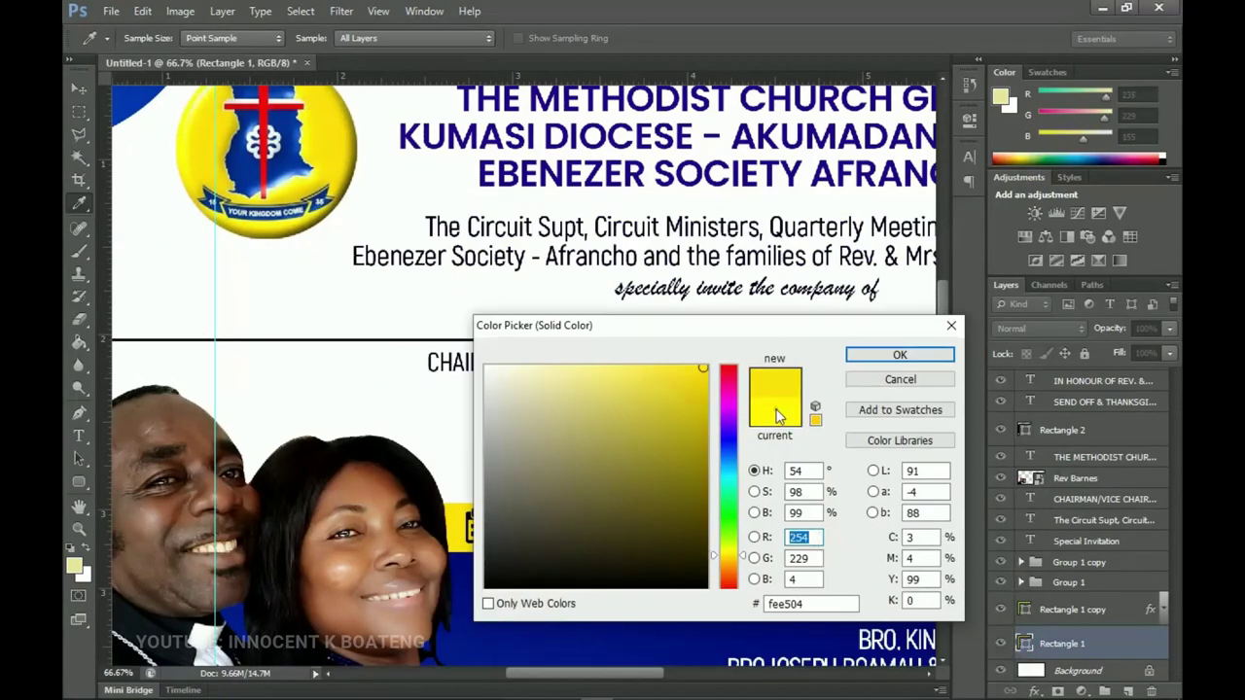
left_click(315, 145)
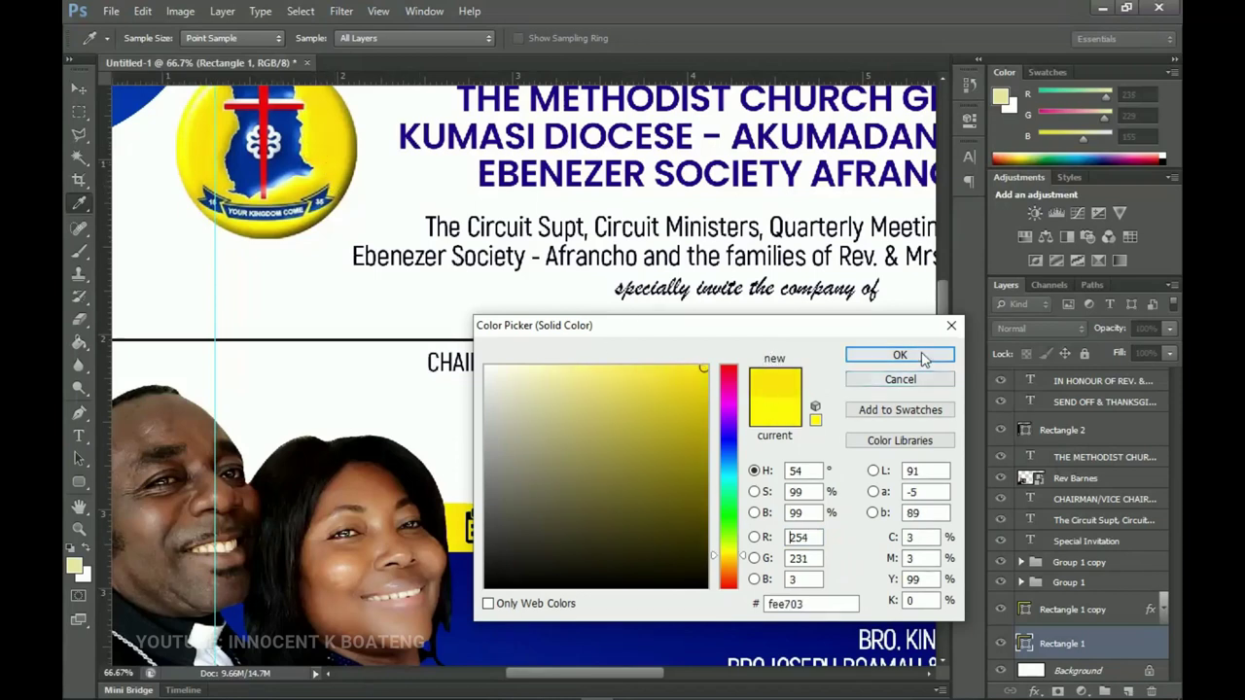
left_click(899, 355)
Step: Select the Rounded Rectangle 1 layer behind the contact line
scroll(306, 403, "up", 3)
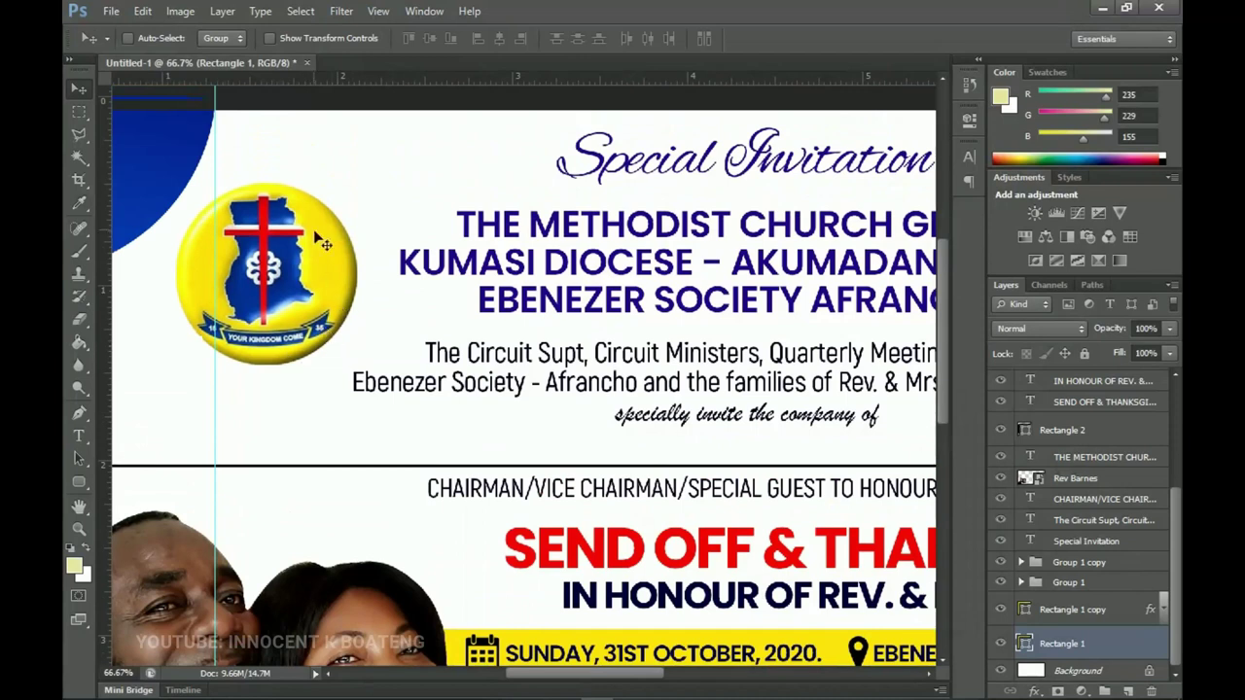
scroll(455, 341, "down", 3)
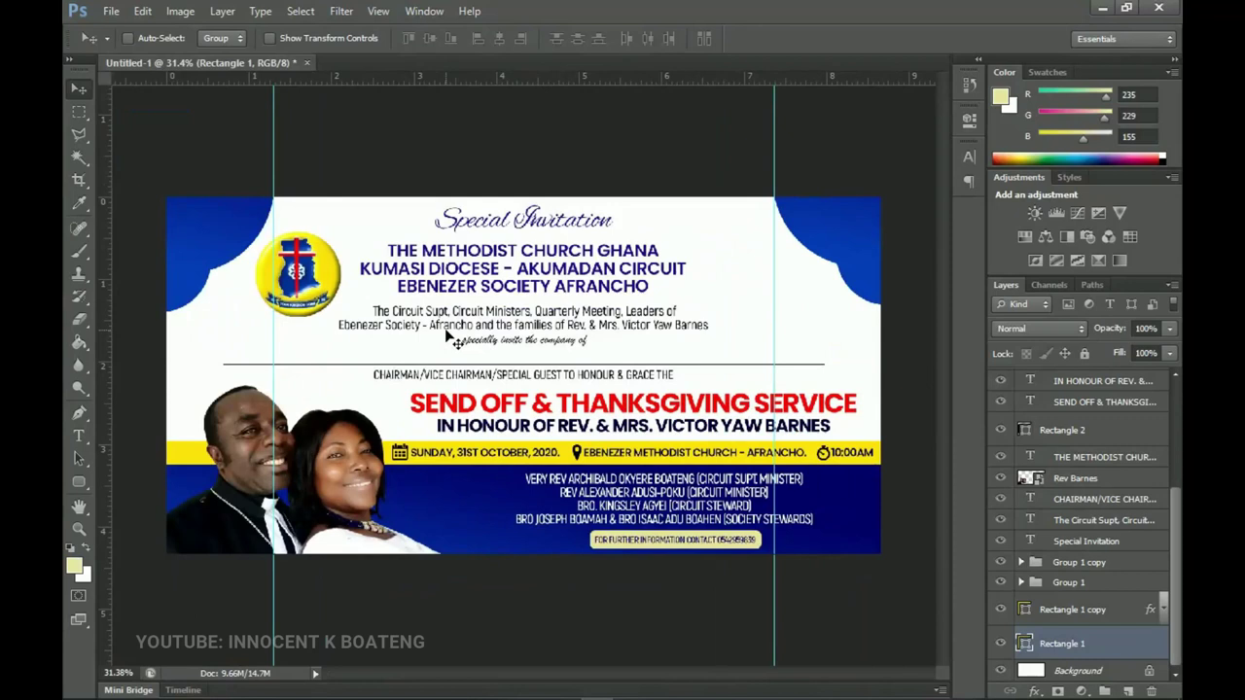
key("z")
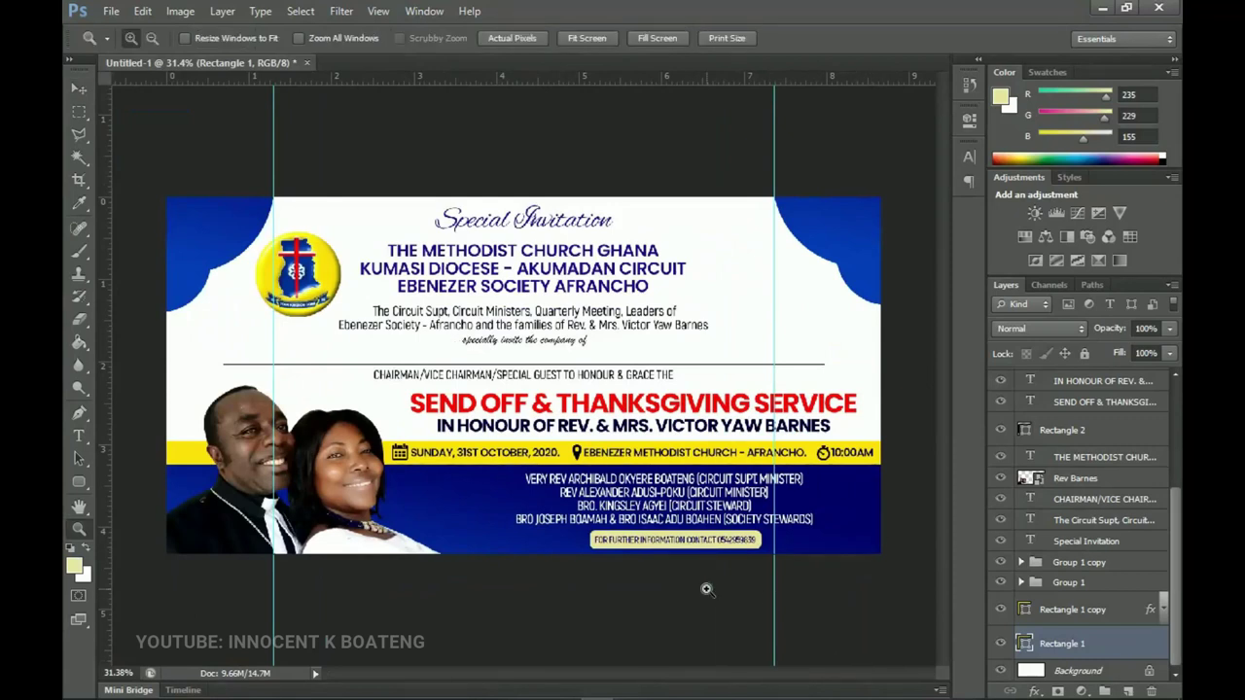
left_click(705, 574)
left_click(705, 570)
left_click_drag(693, 546, 646, 470)
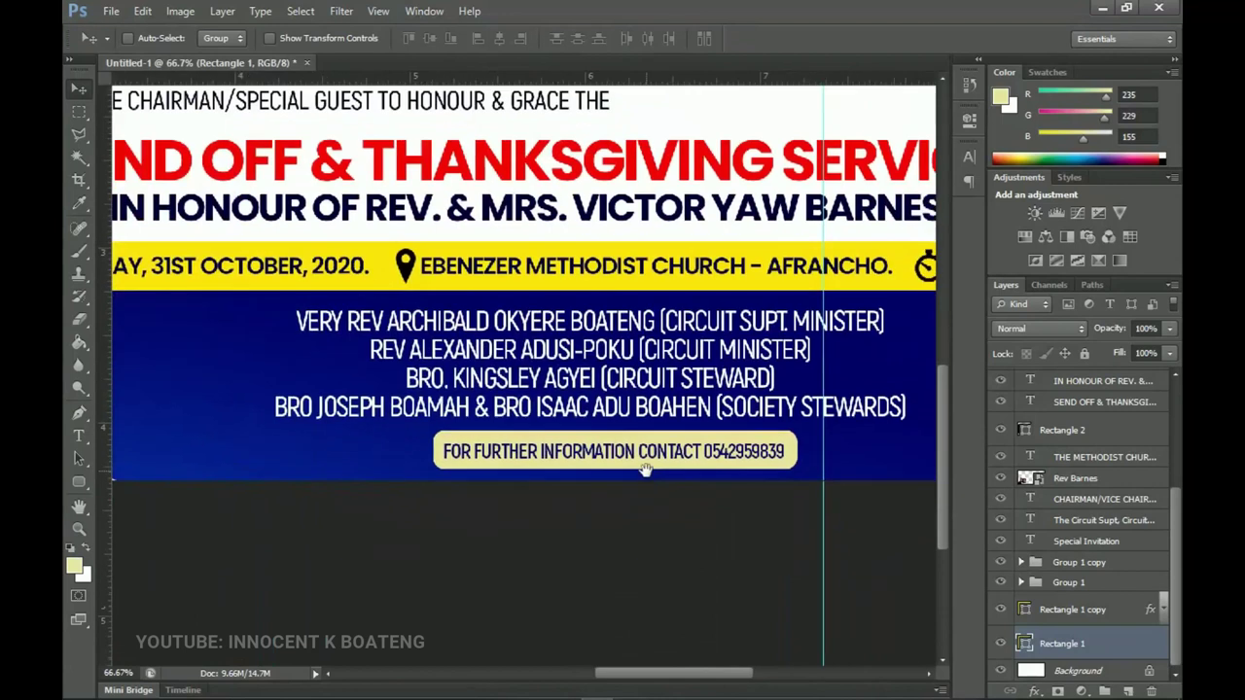
right_click(643, 445)
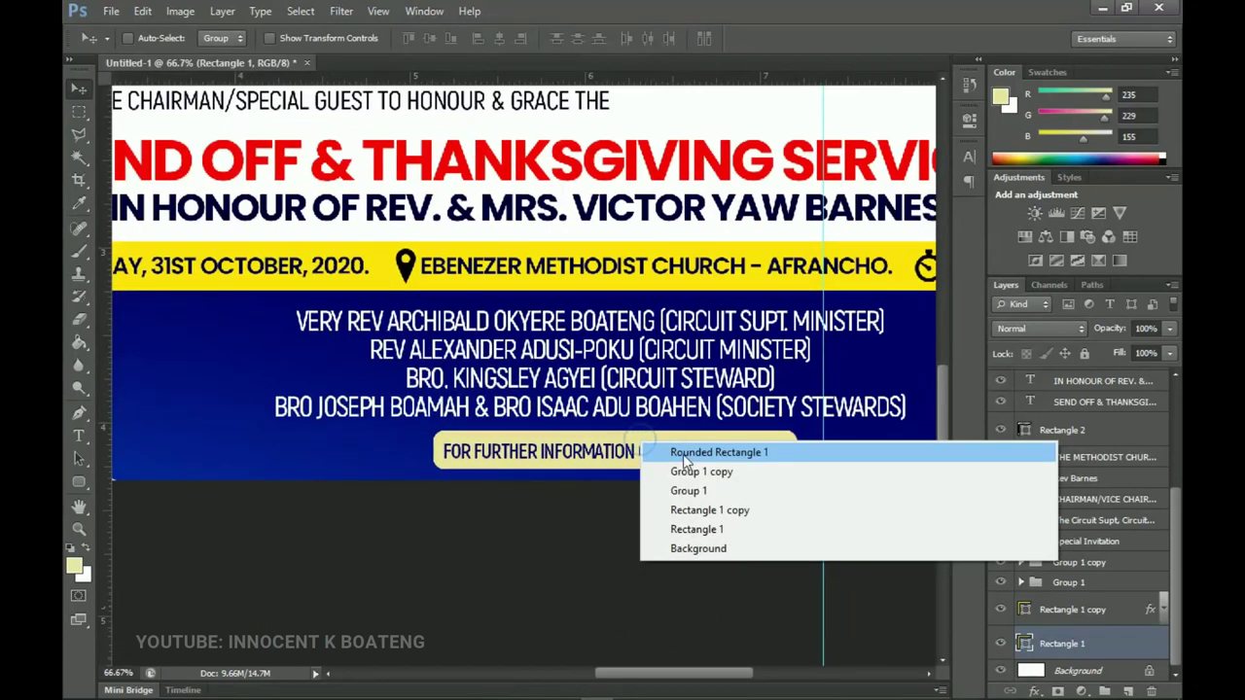
left_click(682, 454)
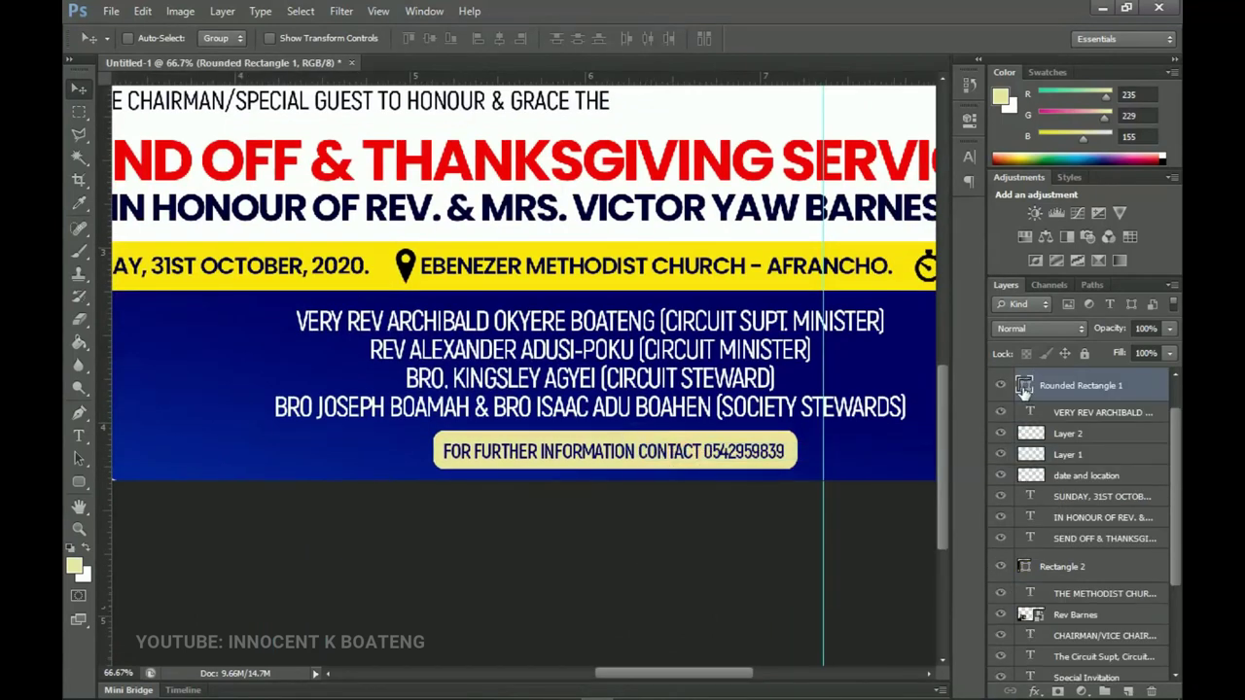